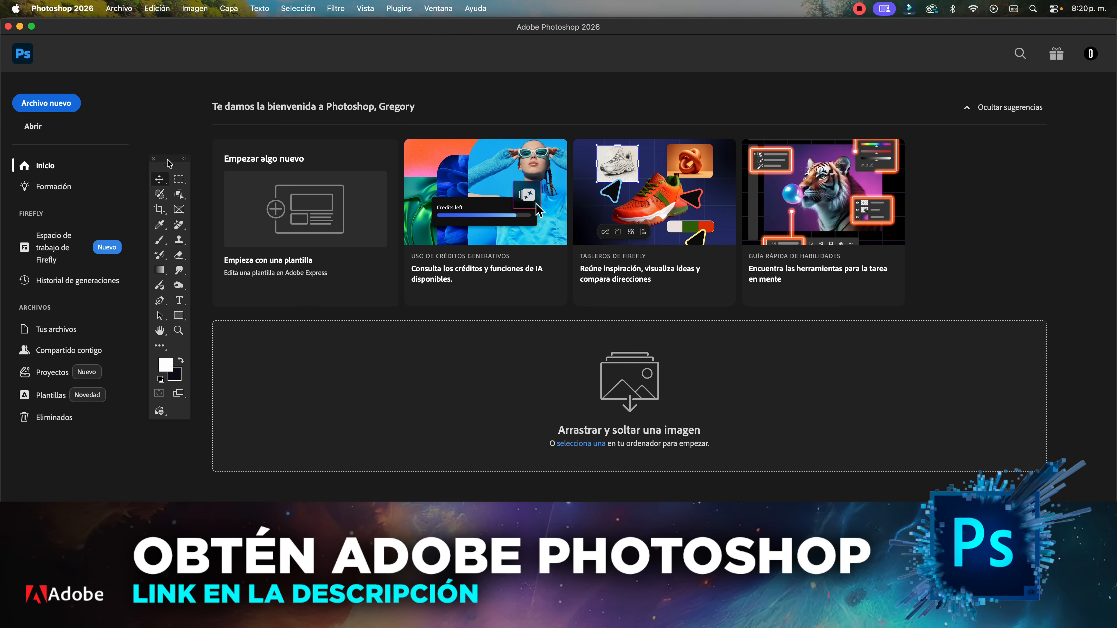
Start a new document and set its dimensions to 1920 pixels wide by 1080 pixels high
{"action": "left_click", "coordinate": [55, 110]}
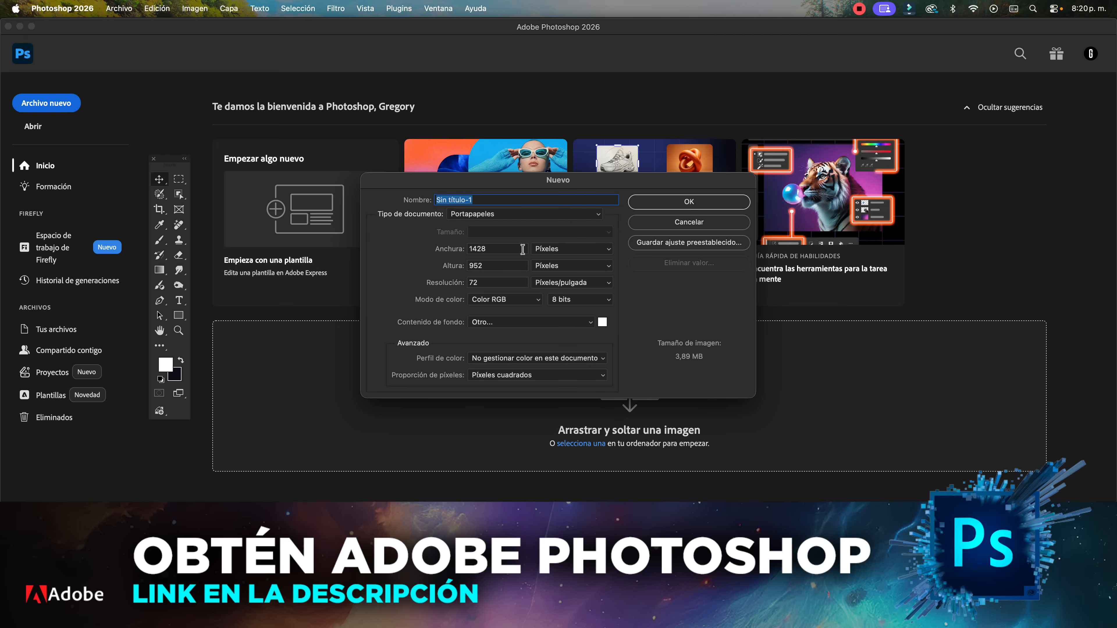
{"action": "double_click", "coordinate": [522, 249]}
{"action": "type", "text": "1"}
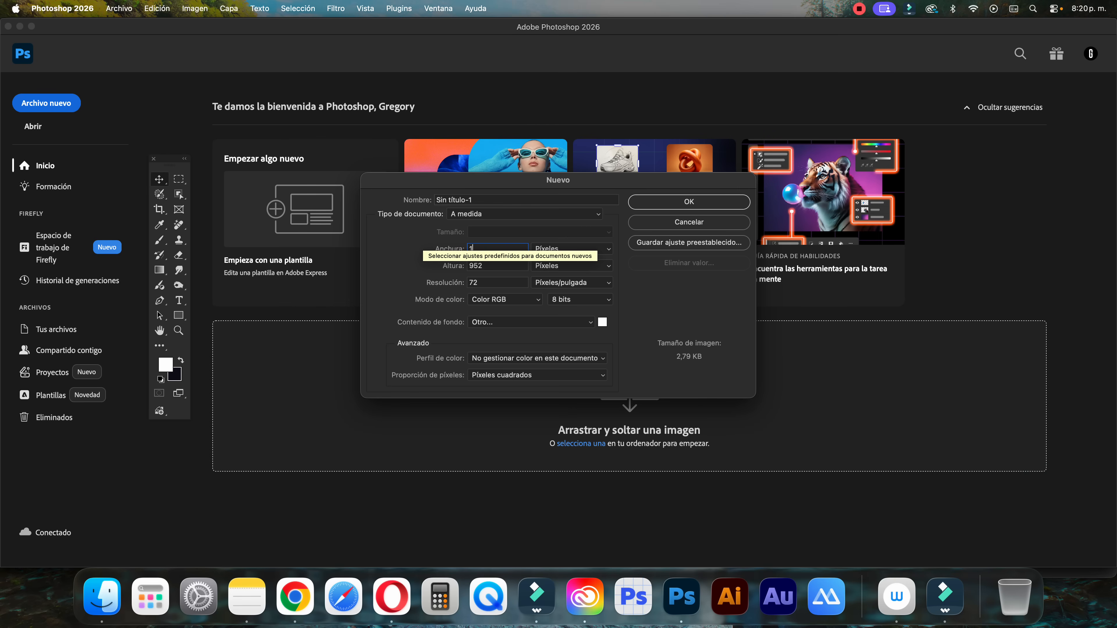
{"action": "type", "text": "920"}
{"action": "left_click", "coordinate": [495, 264]}
{"action": "key", "text": "BackSpace"}
{"action": "key", "text": "BackSpace"}
{"action": "key", "text": "BackSpace"}
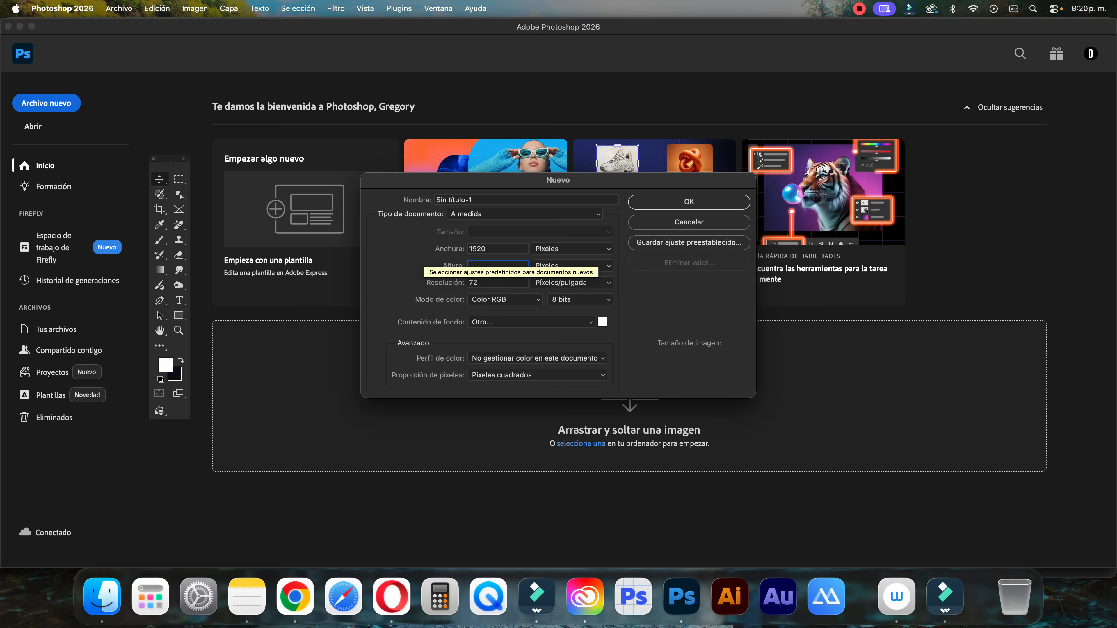
{"action": "type", "text": "1080"}
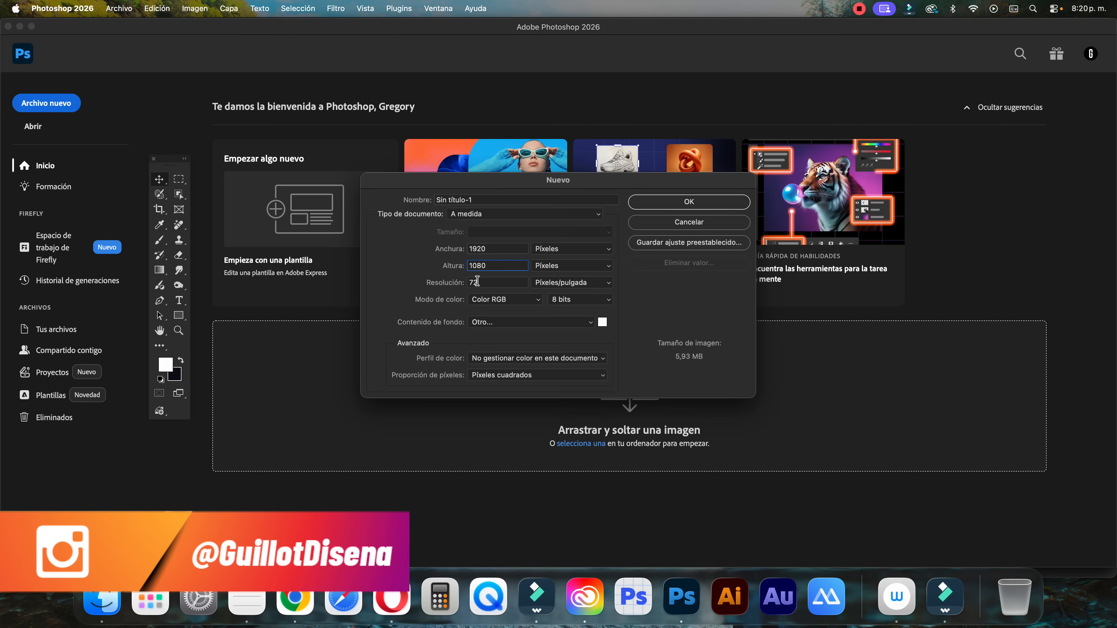
Keep the resolution at 72 pixels per inch, assign the sRGB IEC61966-2.1 color profile and create the document
{"action": "left_click", "coordinate": [501, 281]}
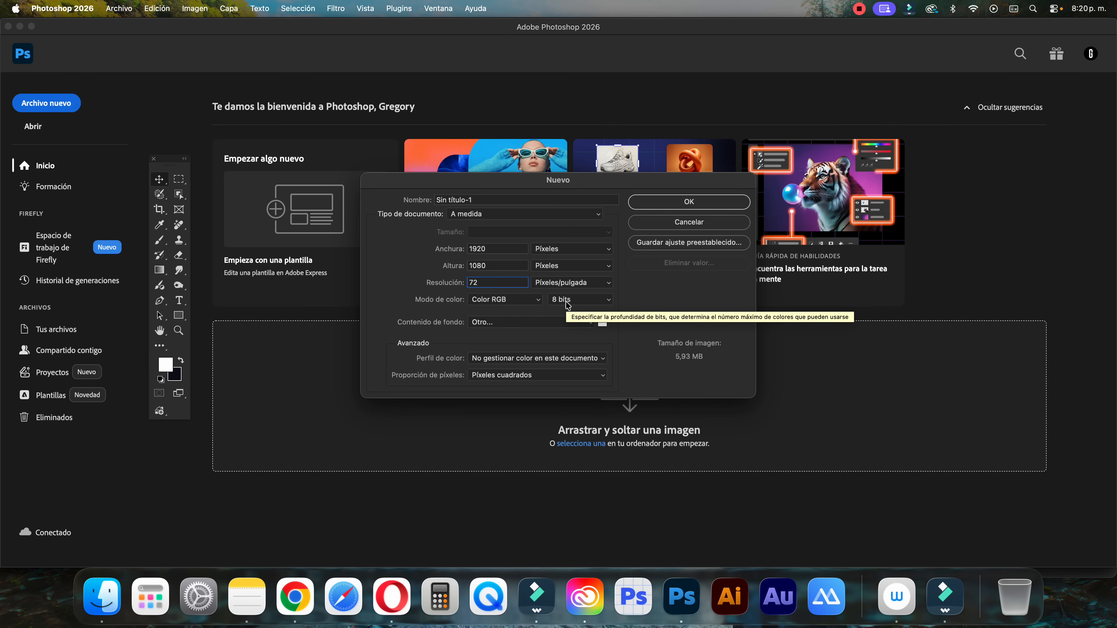
{"action": "left_click", "coordinate": [514, 361]}
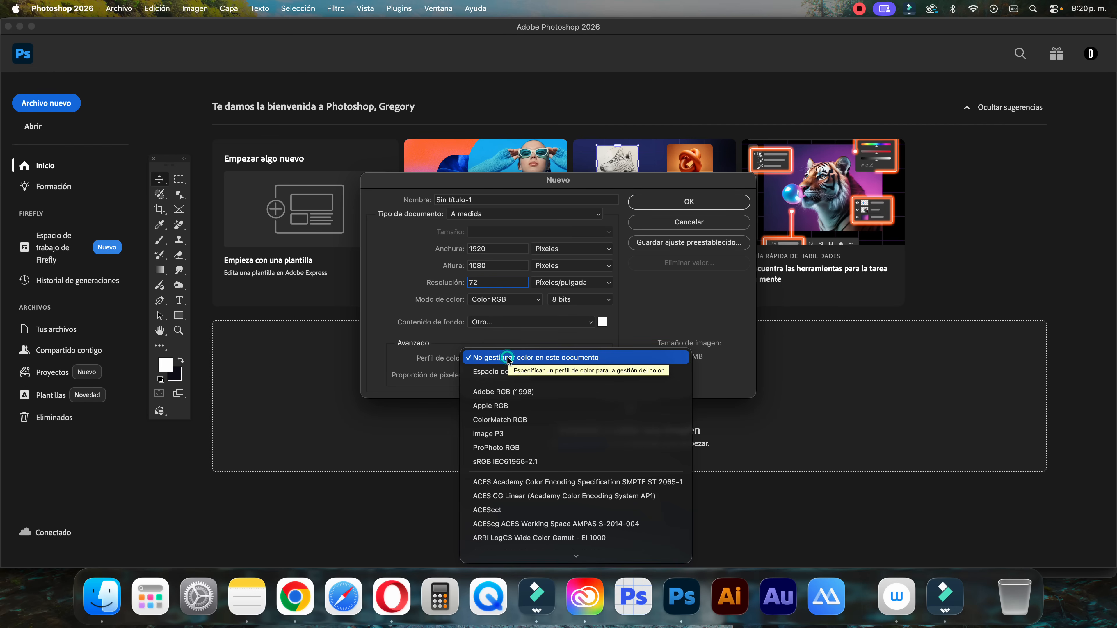
{"action": "left_click", "coordinate": [496, 462]}
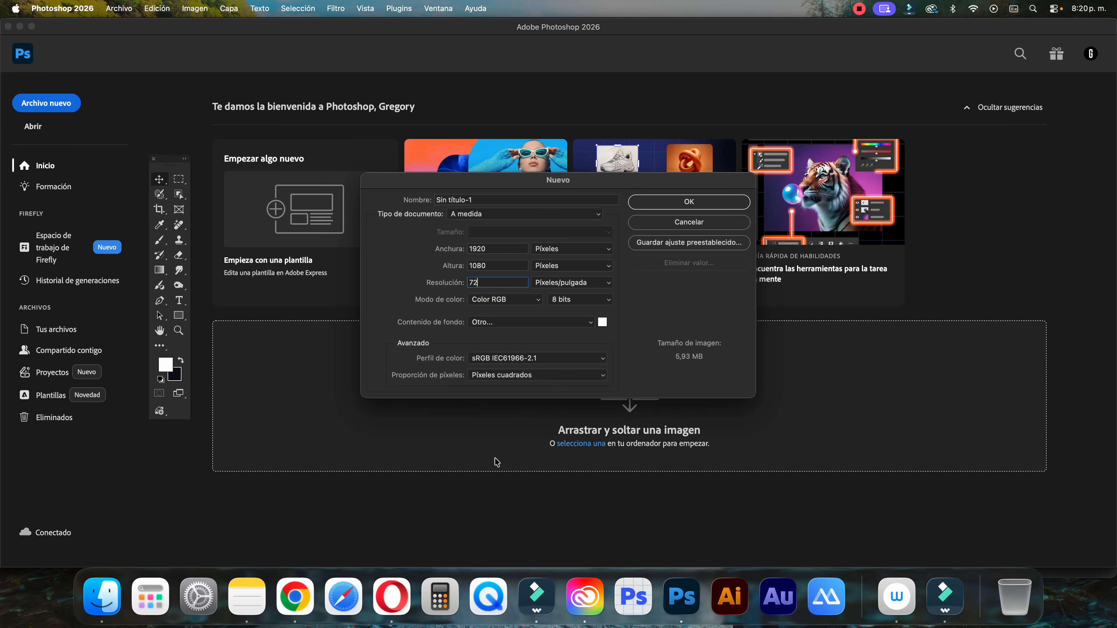
{"action": "left_click", "coordinate": [665, 202]}
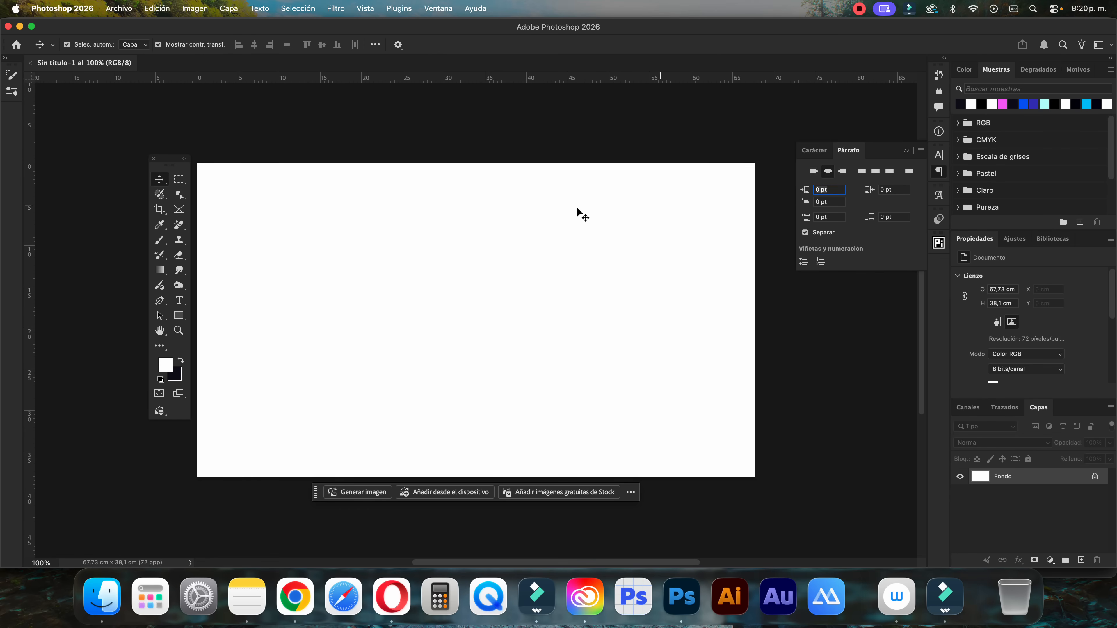
Collapse the floating paragraph settings to free the space around the canvas
{"action": "scroll", "coordinate": [577, 208], "scroll_direction": "left", "scroll_amount": 4}
{"action": "scroll", "coordinate": [576, 208], "scroll_direction": "right", "scroll_amount": 2}
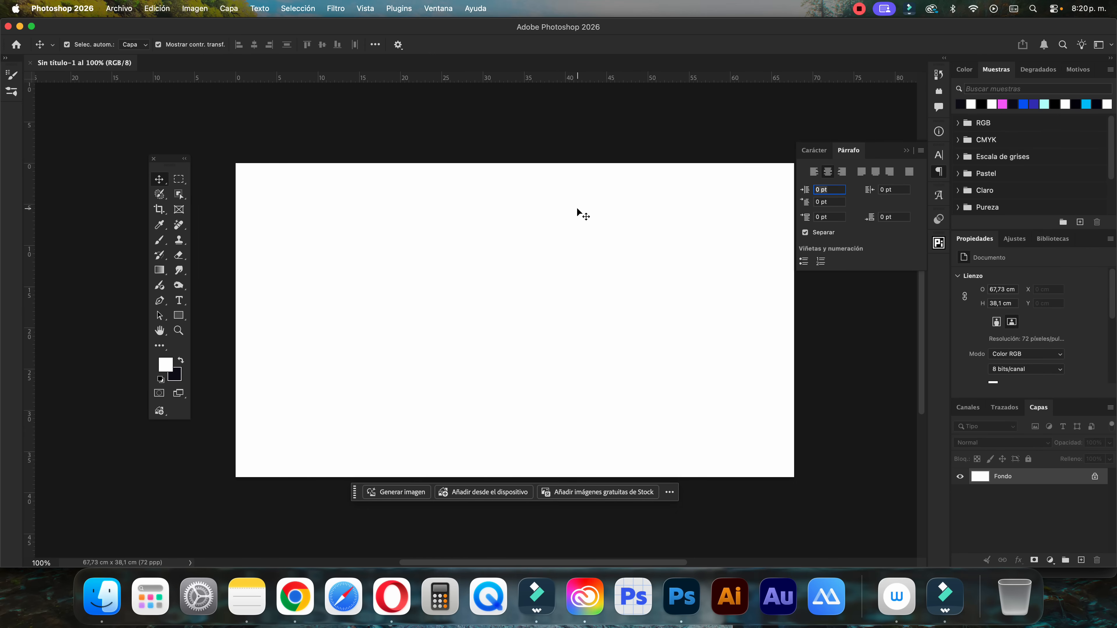
{"action": "left_click", "coordinate": [906, 150]}
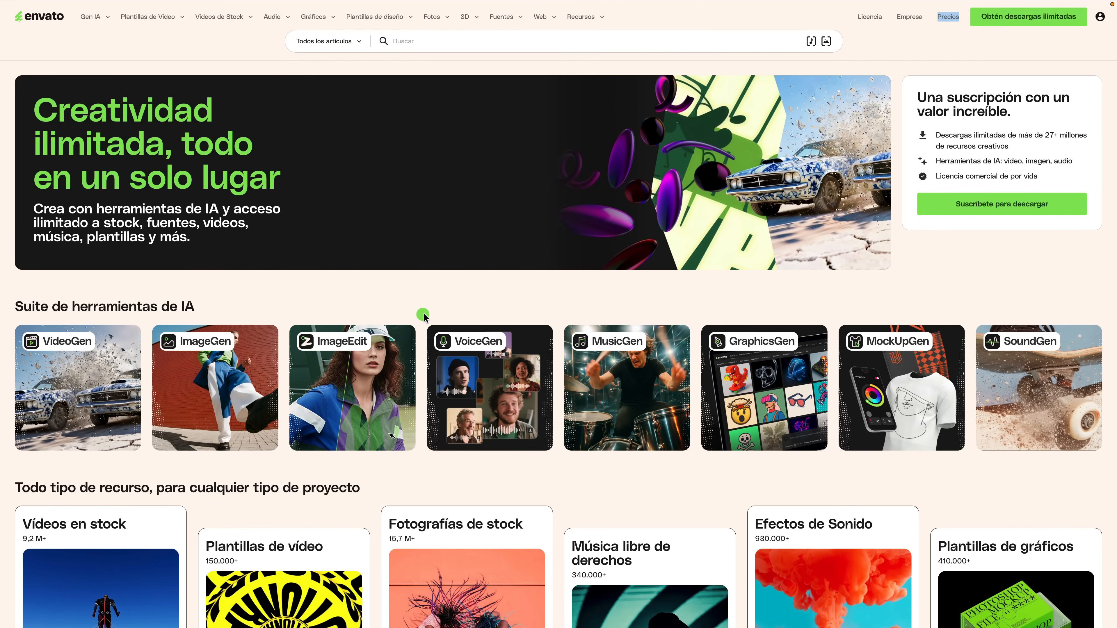
Switch to the Envato website and look through its resource categories and the 3D templates catalogue
{"action": "scroll", "coordinate": [423, 316], "scroll_direction": "down", "scroll_amount": 5}
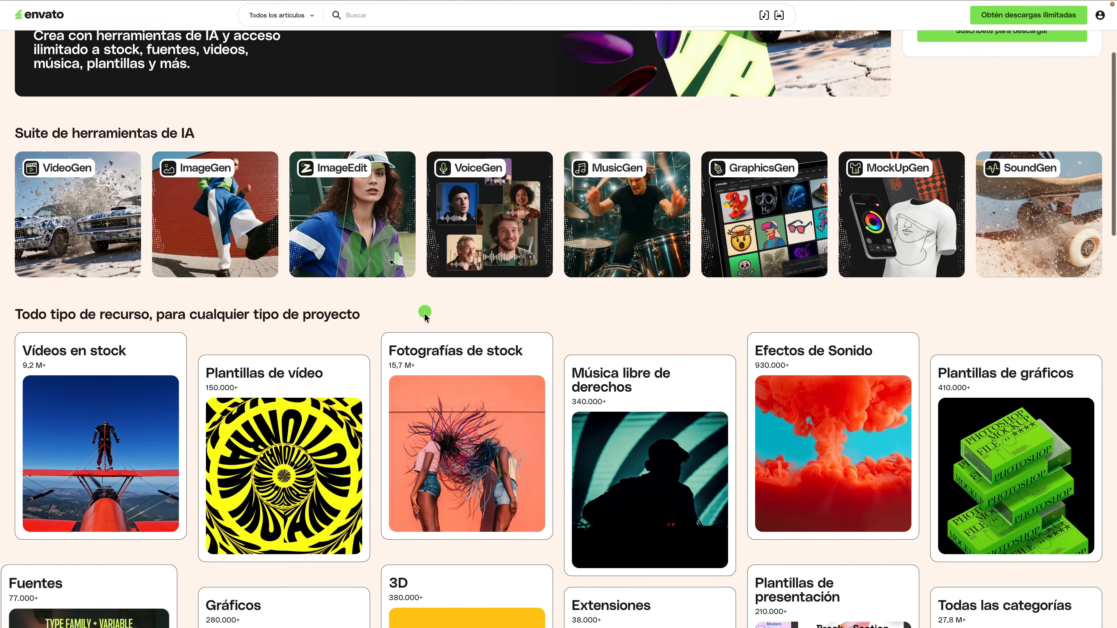
{"action": "scroll", "coordinate": [424, 315], "scroll_direction": "down", "scroll_amount": 7}
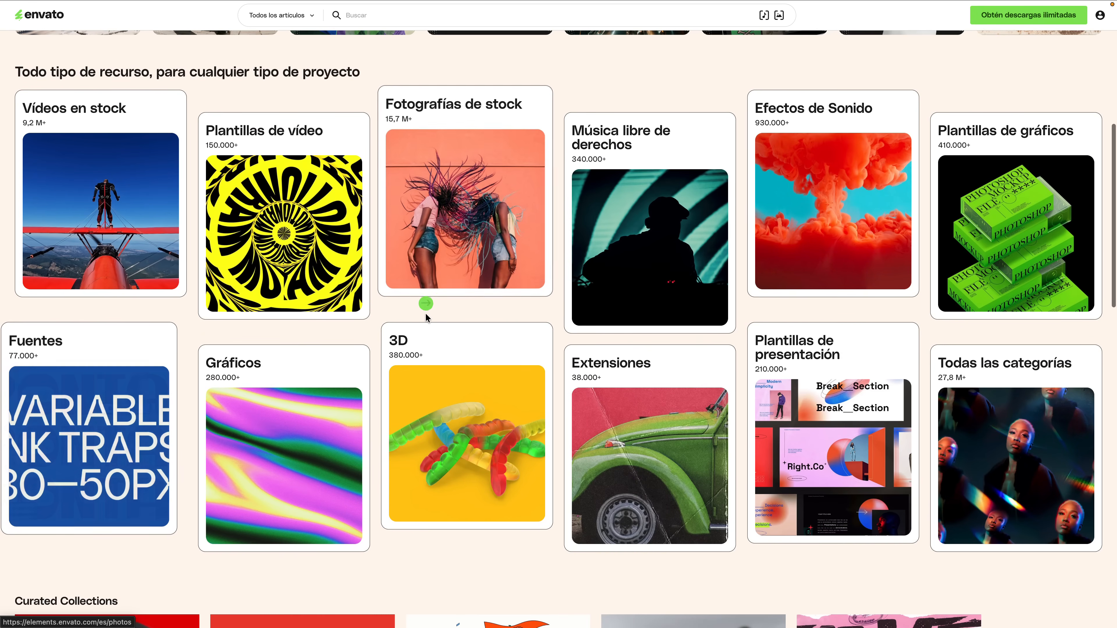
{"action": "left_click", "coordinate": [424, 312]}
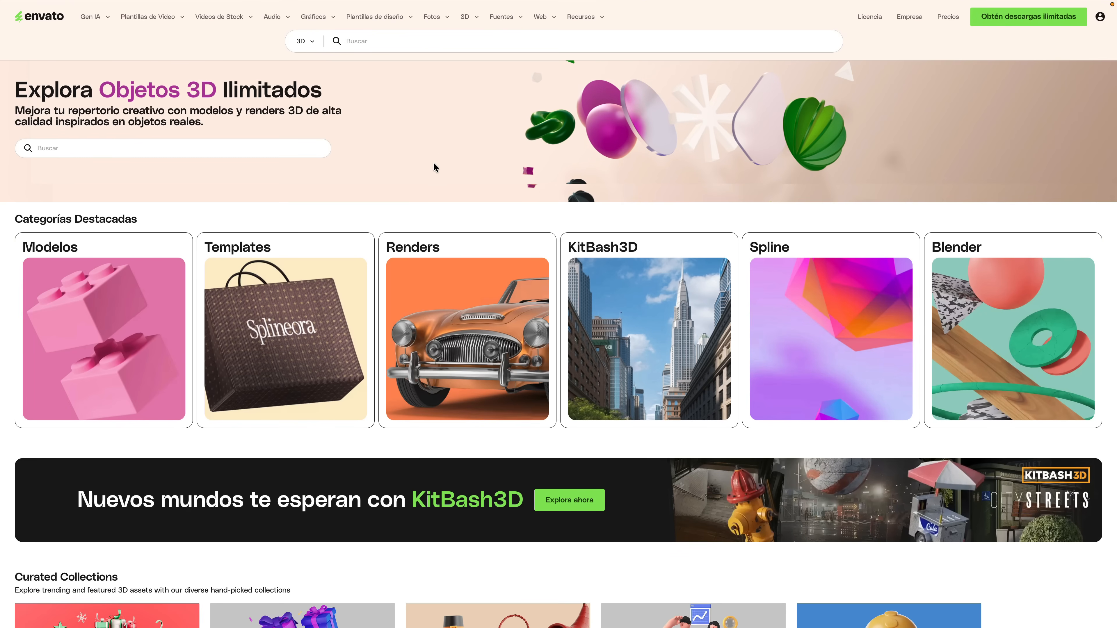
{"action": "scroll", "coordinate": [429, 310], "scroll_direction": "down", "scroll_amount": 1}
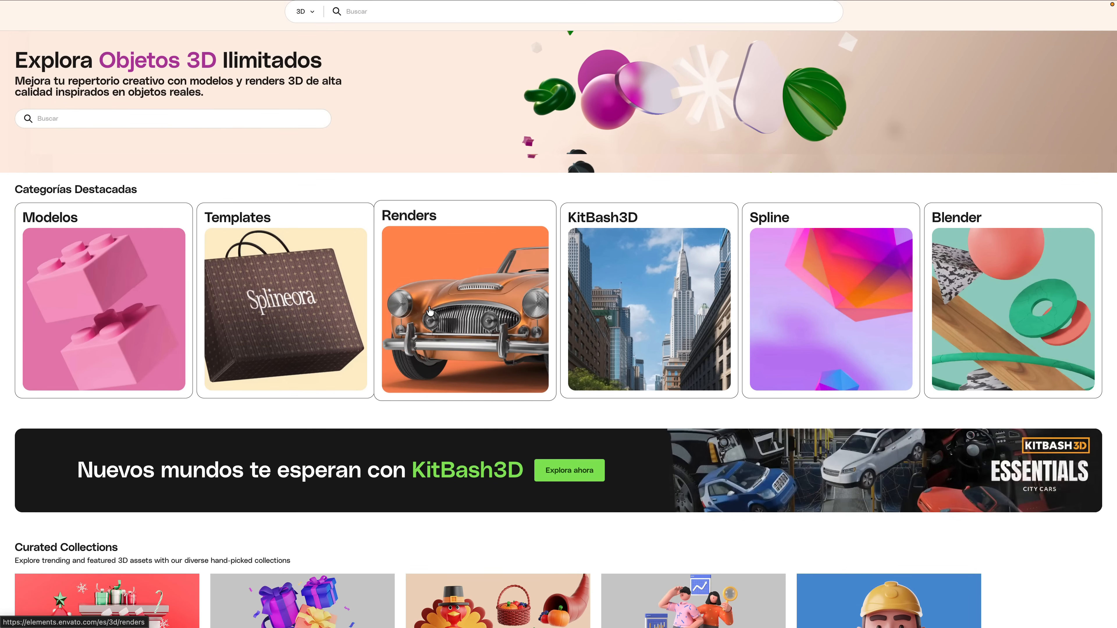
{"action": "left_click", "coordinate": [365, 308]}
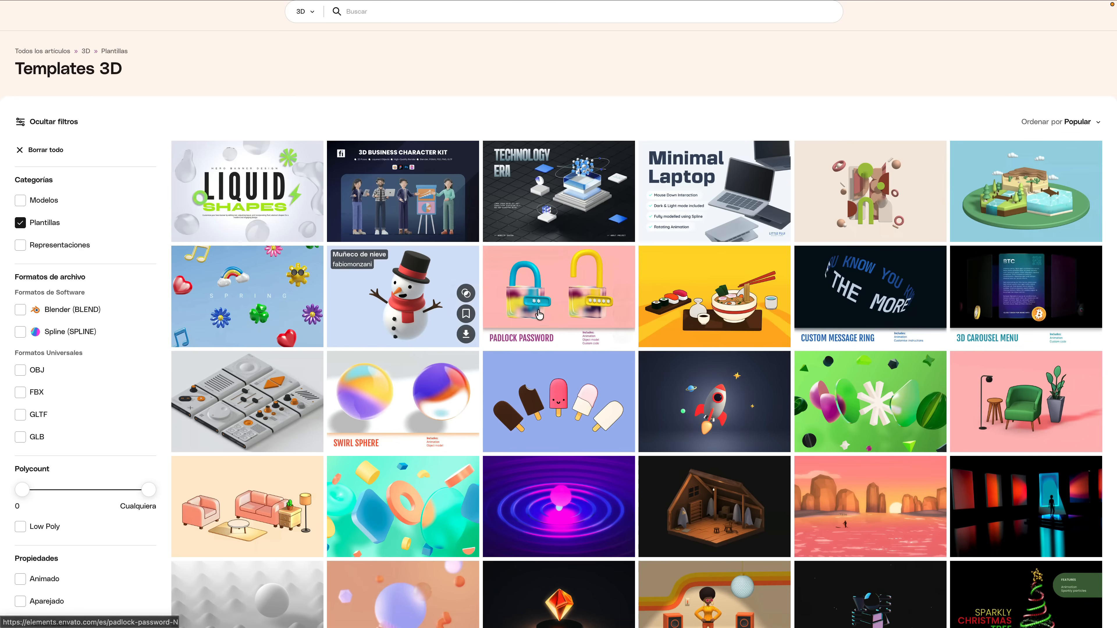
{"action": "scroll", "coordinate": [539, 314], "scroll_direction": "down", "scroll_amount": 6}
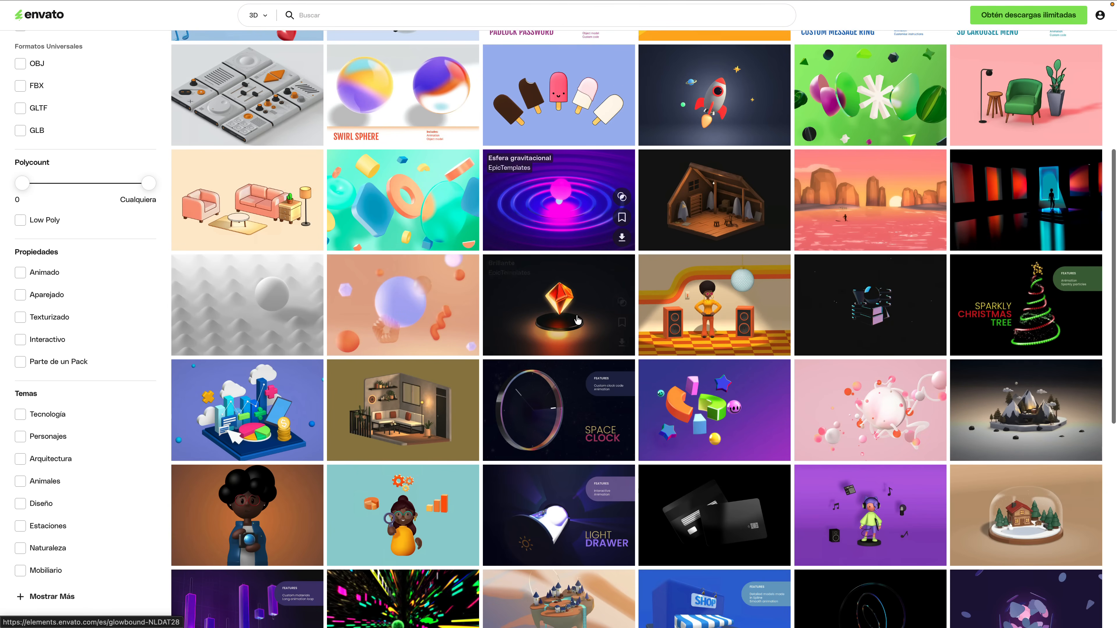
{"action": "scroll", "coordinate": [571, 318], "scroll_direction": "down", "scroll_amount": 3}
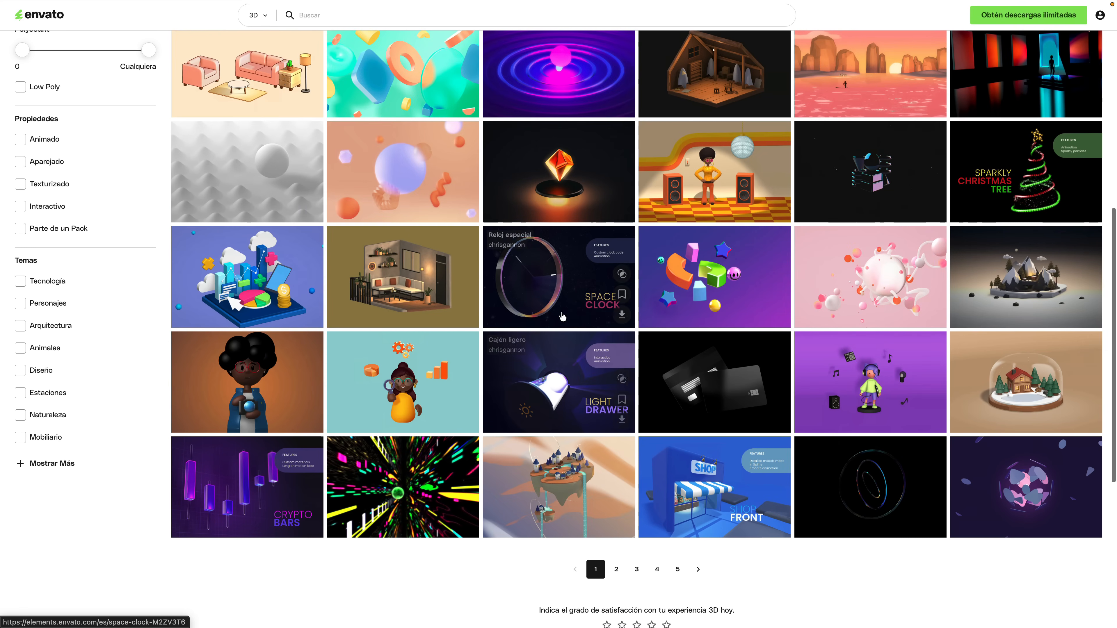
{"action": "scroll", "coordinate": [562, 316], "scroll_direction": "up", "scroll_amount": 2}
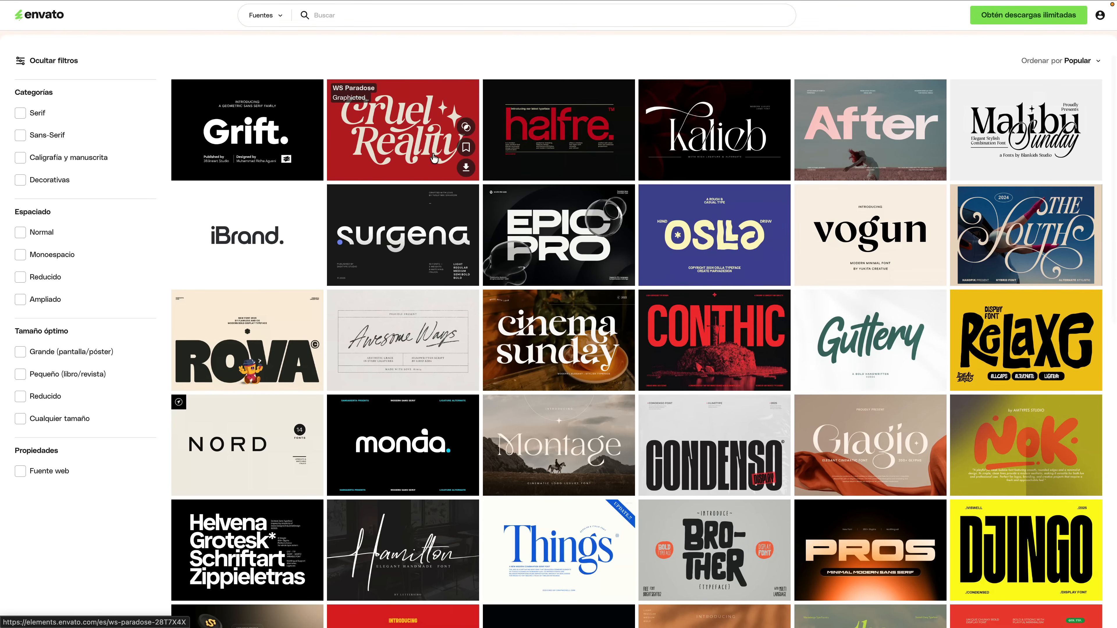
Look over the available styles and the prompt options in Envato's GraphicsGen tool
{"action": "left_click", "coordinate": [431, 153]}
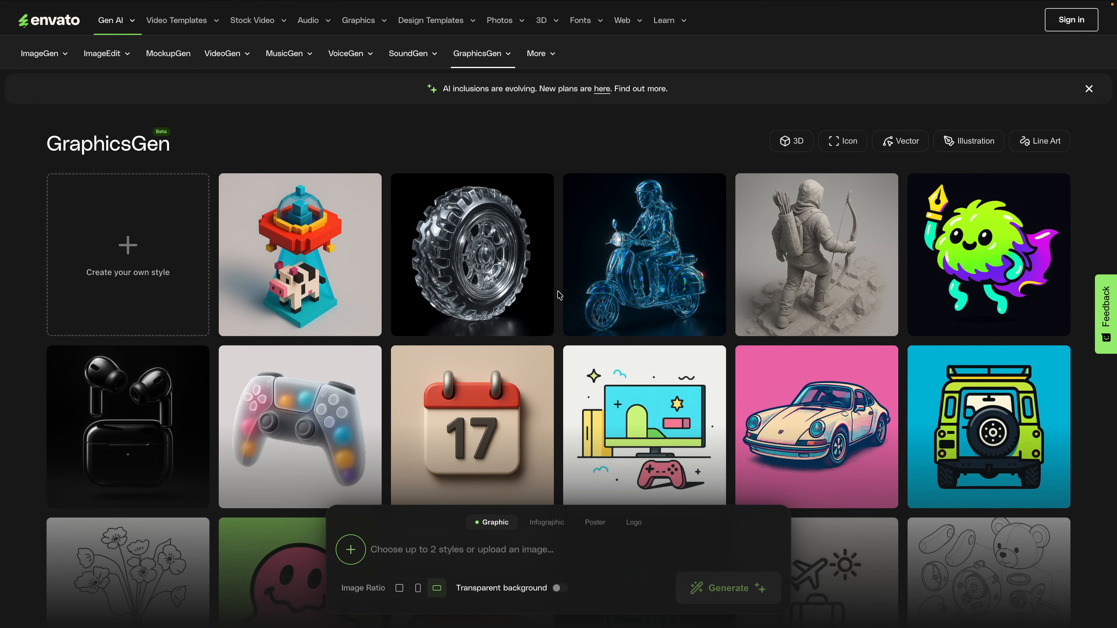
{"action": "scroll", "coordinate": [560, 294], "scroll_direction": "down", "scroll_amount": 7}
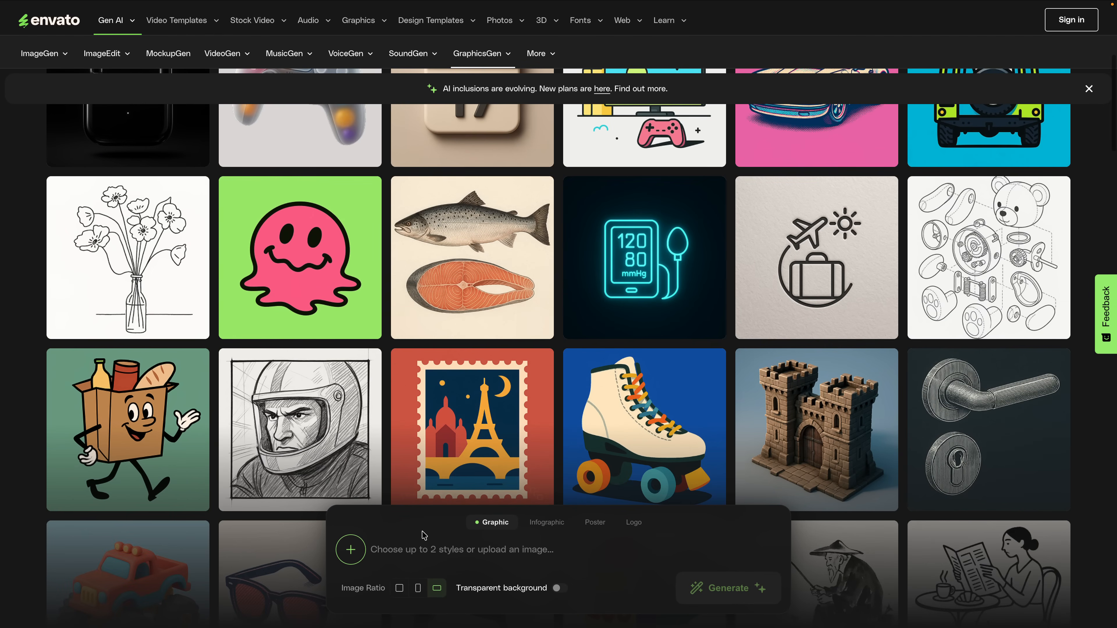
{"action": "left_click", "coordinate": [401, 549]}
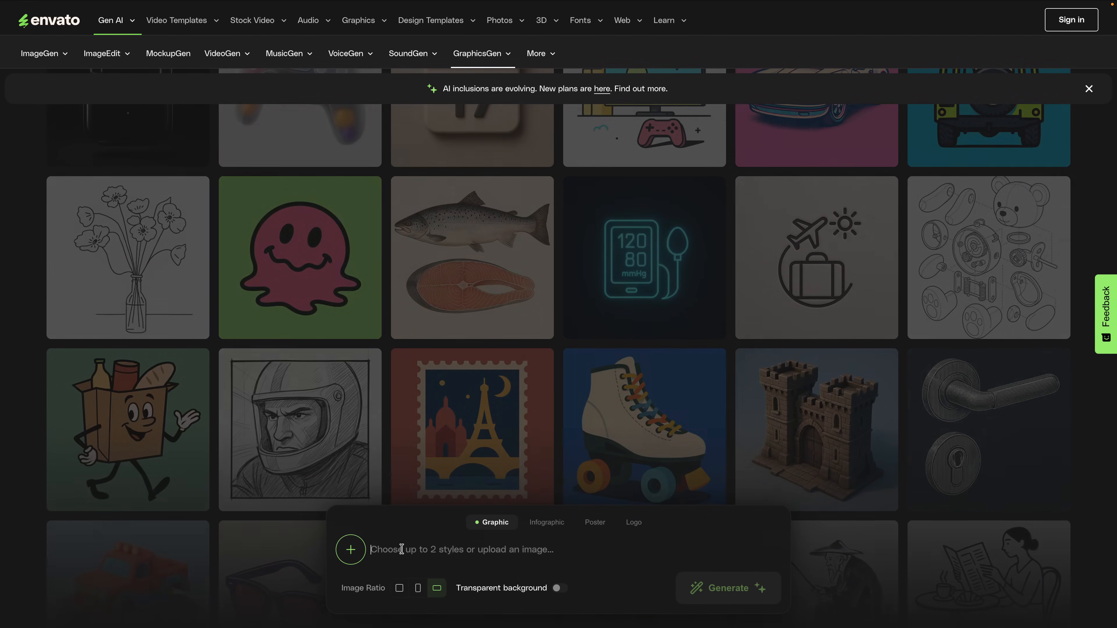
{"action": "scroll", "coordinate": [495, 448], "scroll_direction": "down", "scroll_amount": 5}
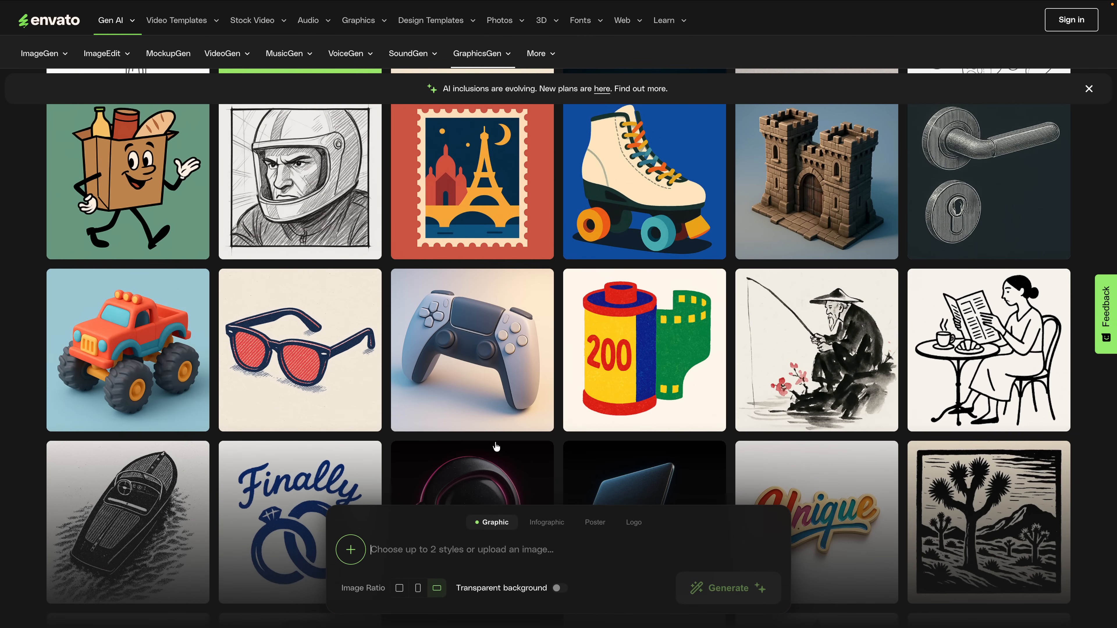
{"action": "left_click", "coordinate": [102, 53]}
Browse Envato's catalogues of video templates and graphic templates
{"action": "scroll", "coordinate": [311, 314], "scroll_direction": "down", "scroll_amount": 5}
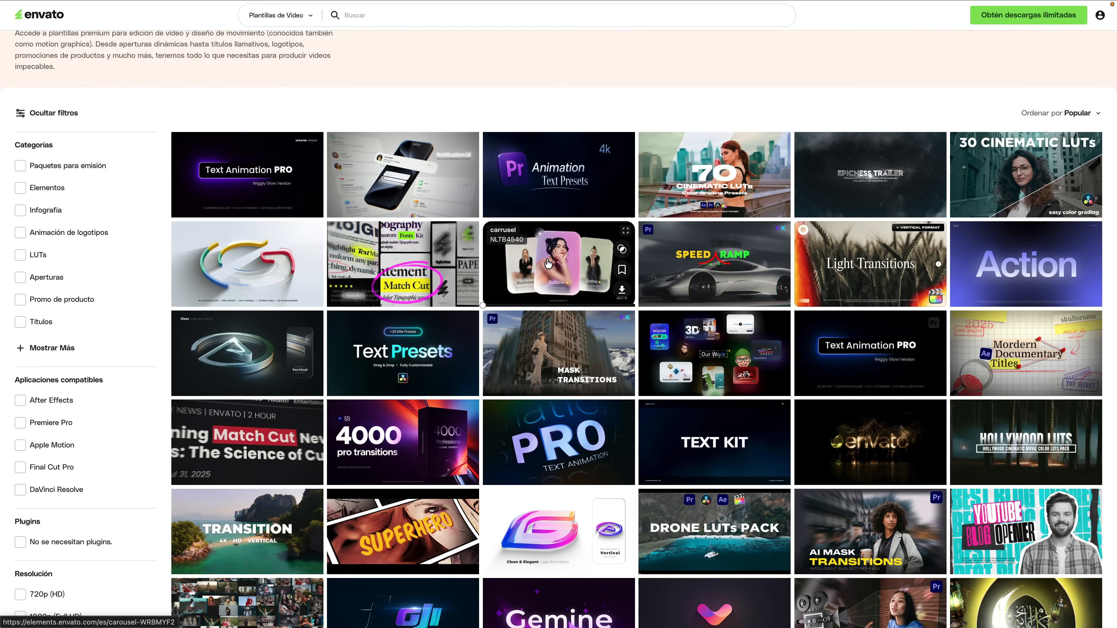
{"action": "scroll", "coordinate": [545, 263], "scroll_direction": "down", "scroll_amount": 4}
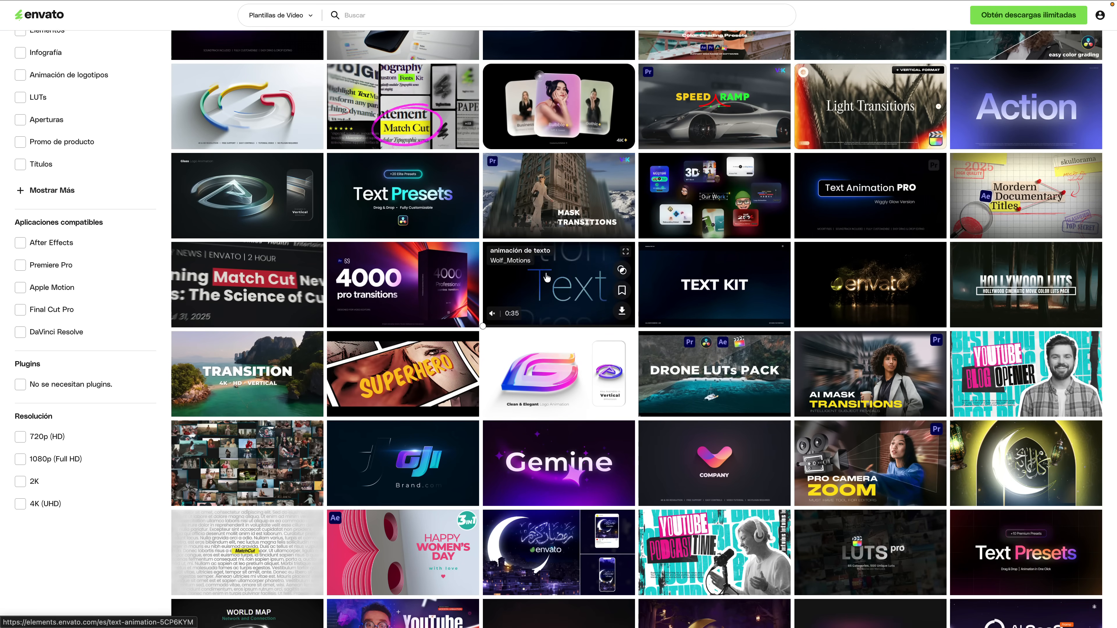
{"action": "scroll", "coordinate": [254, 228], "scroll_direction": "down", "scroll_amount": 4}
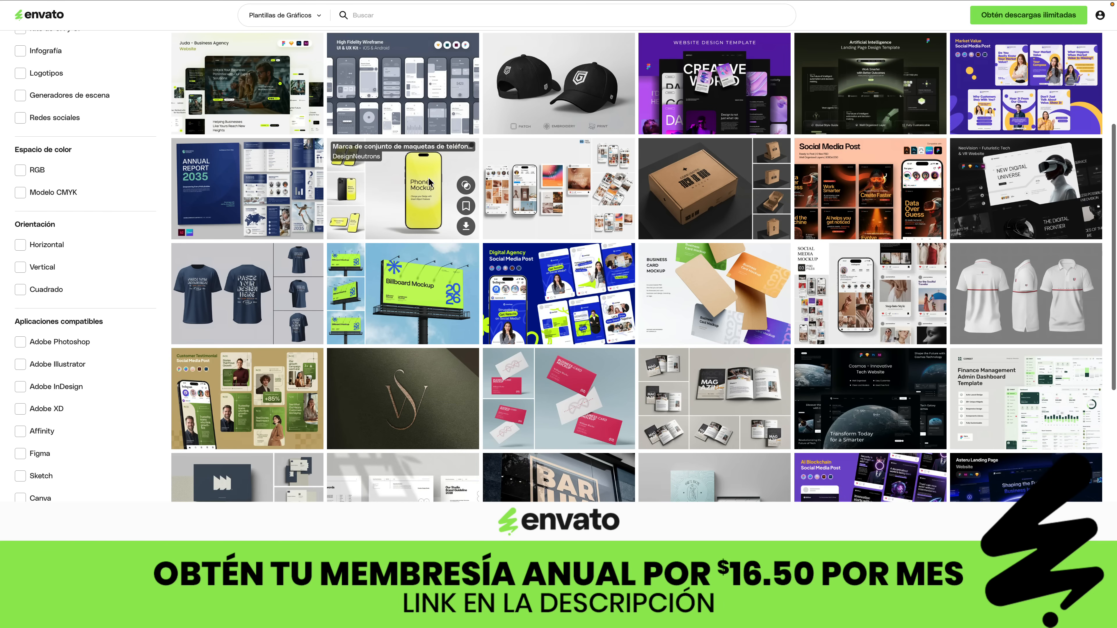
{"action": "scroll", "coordinate": [428, 178], "scroll_direction": "down", "scroll_amount": 3}
{"action": "scroll", "coordinate": [430, 183], "scroll_direction": "down", "scroll_amount": 3}
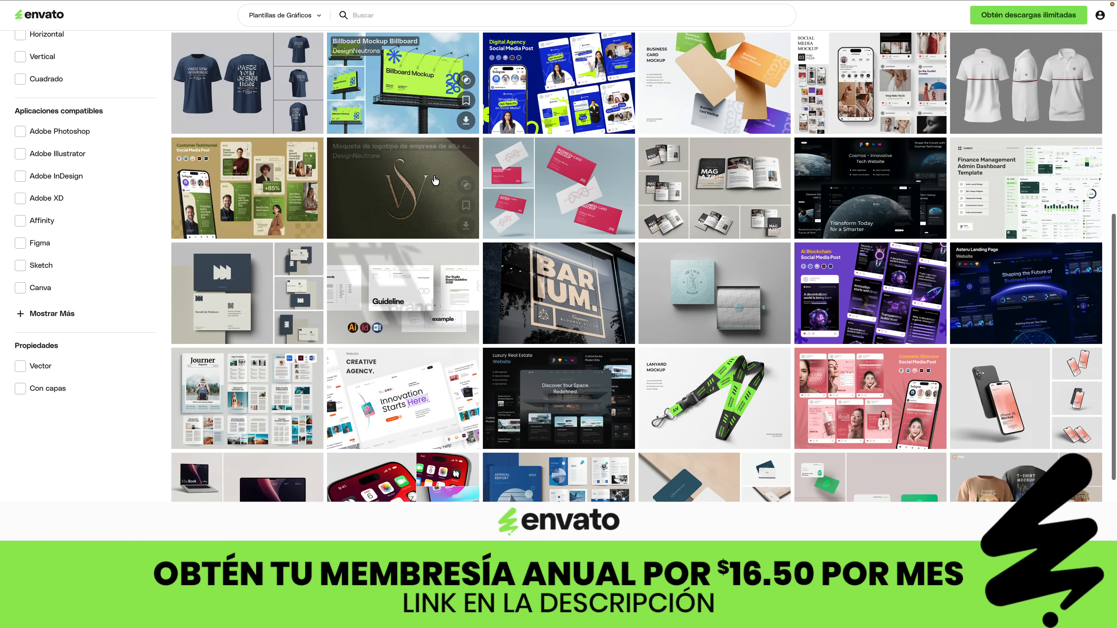
{"action": "scroll", "coordinate": [434, 179], "scroll_direction": "down", "scroll_amount": 1}
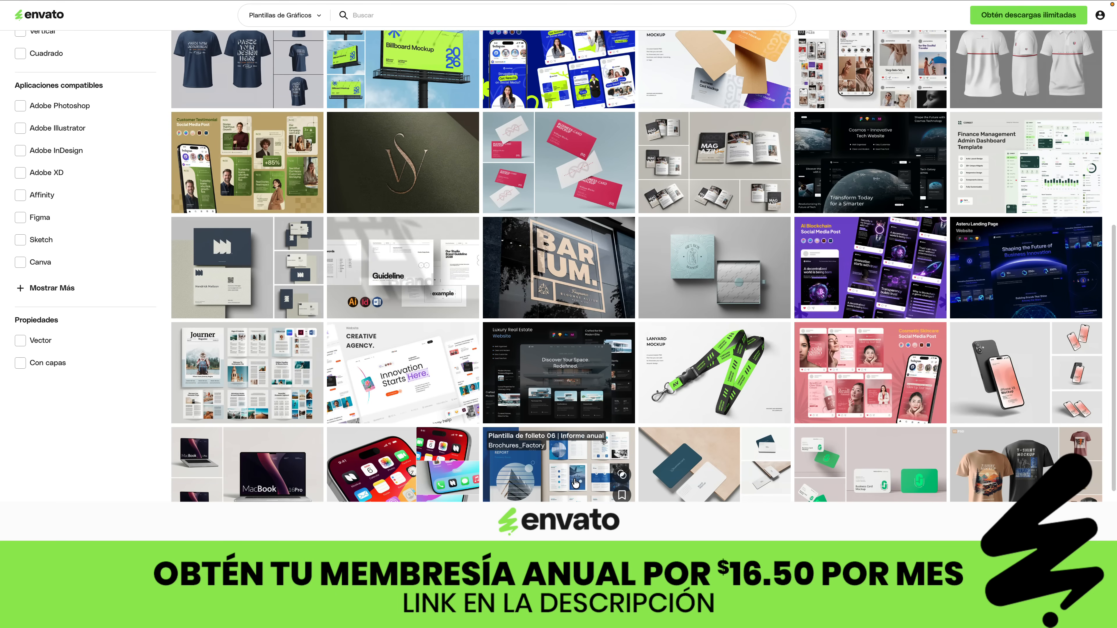
{"action": "scroll", "coordinate": [575, 482], "scroll_direction": "up", "scroll_amount": 2}
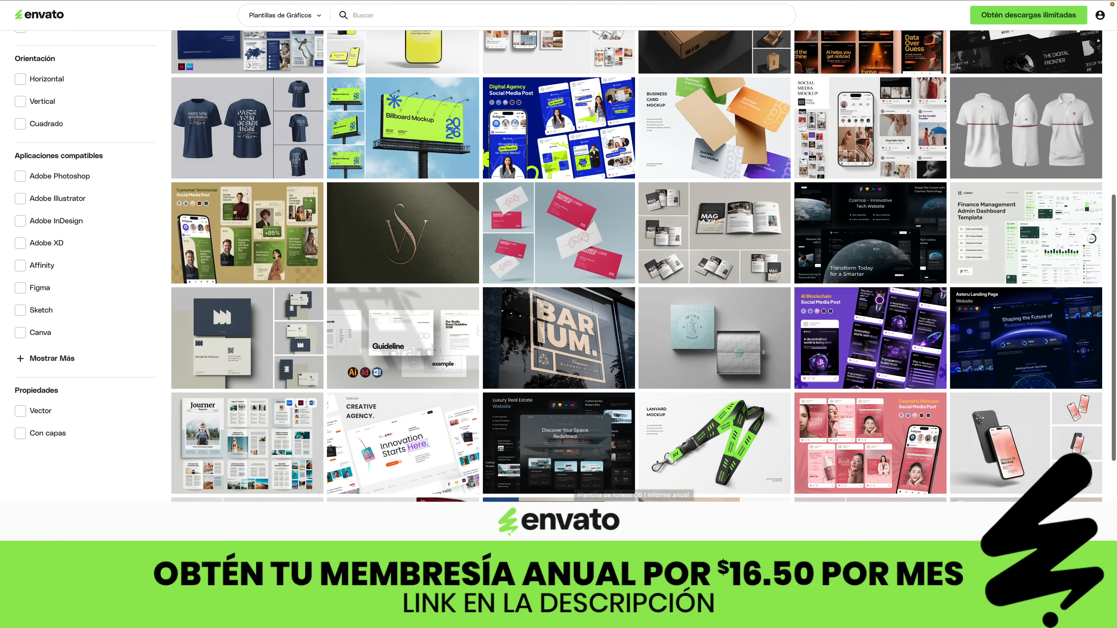
{"action": "scroll", "coordinate": [575, 483], "scroll_direction": "down", "scroll_amount": 2}
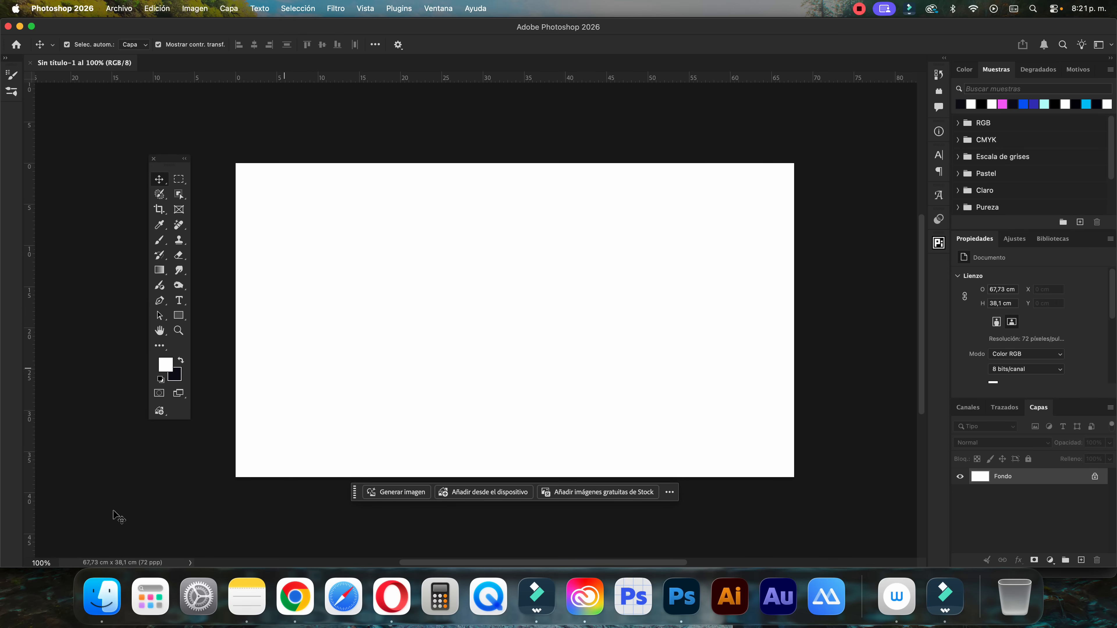
Place Montaña.jpg from the Tutorial Fotomontaje Hielo folder into the Photoshop document and scale it to about 132% so it covers the canvas
{"action": "left_click", "coordinate": [114, 596]}
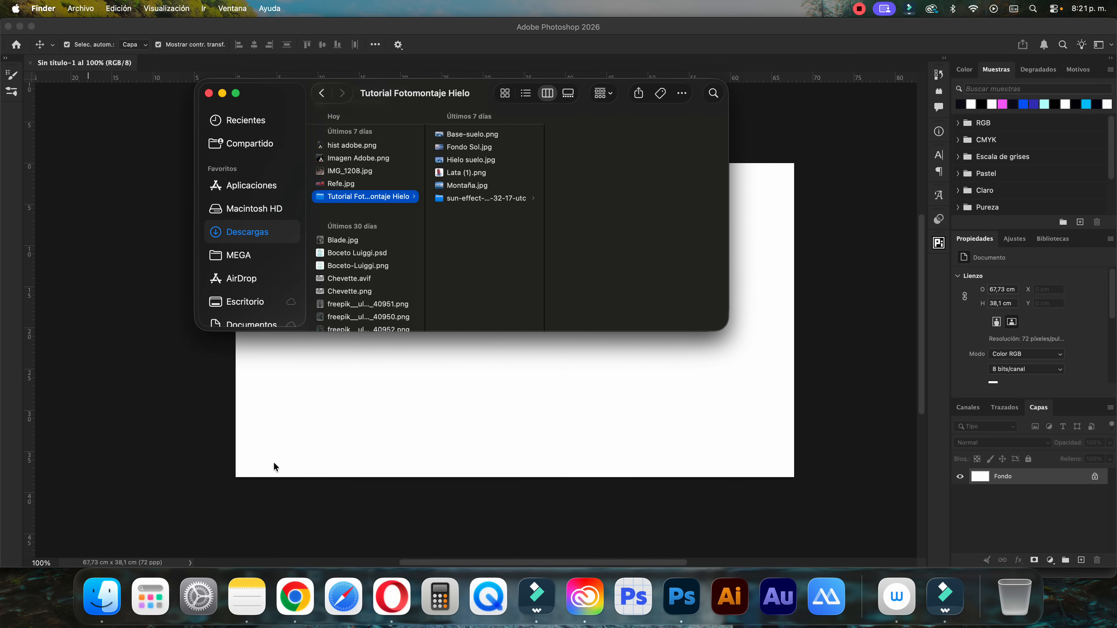
{"action": "left_click", "coordinate": [468, 190]}
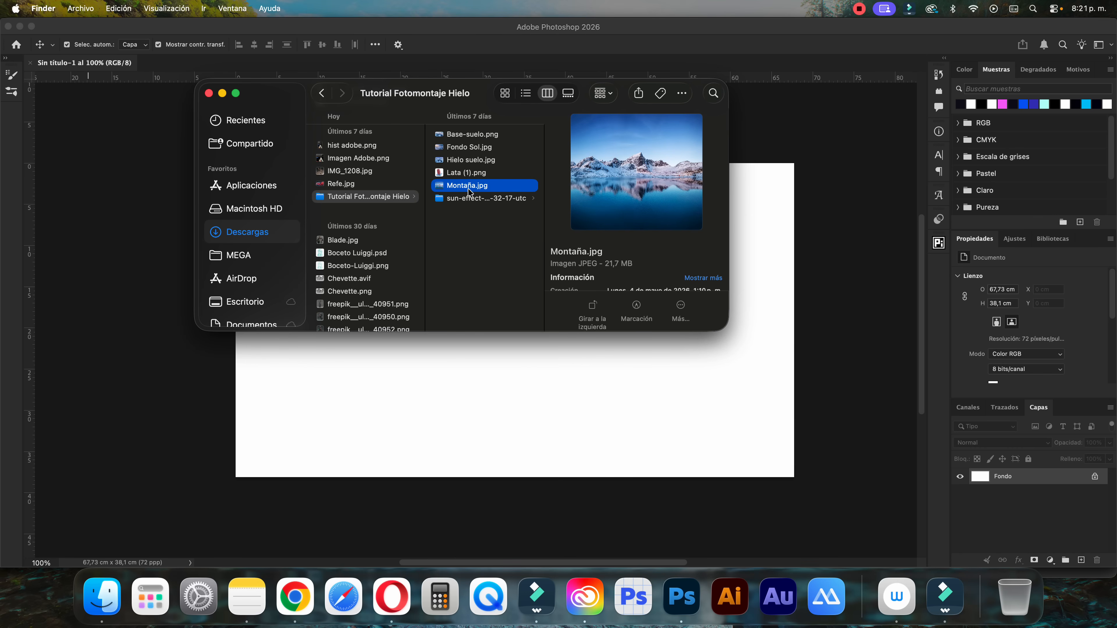
{"action": "left_click_drag", "start_coordinate": [471, 189], "coordinate": [493, 391]}
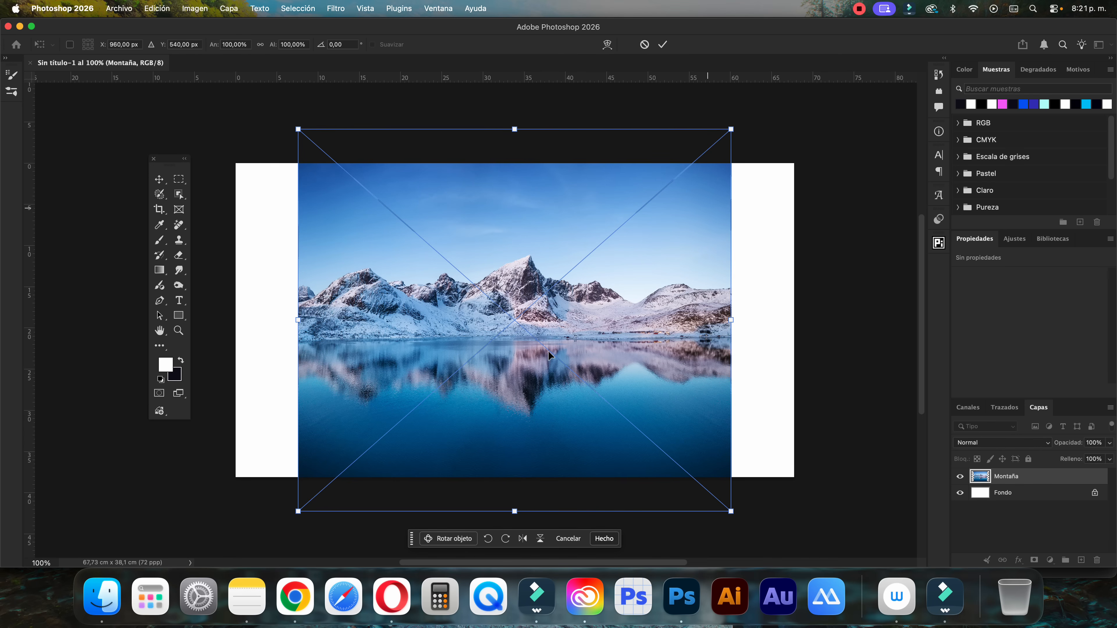
{"action": "left_click_drag", "start_coordinate": [731, 130], "coordinate": [831, 105]}
{"action": "left_click_drag", "start_coordinate": [737, 220], "coordinate": [738, 220]}
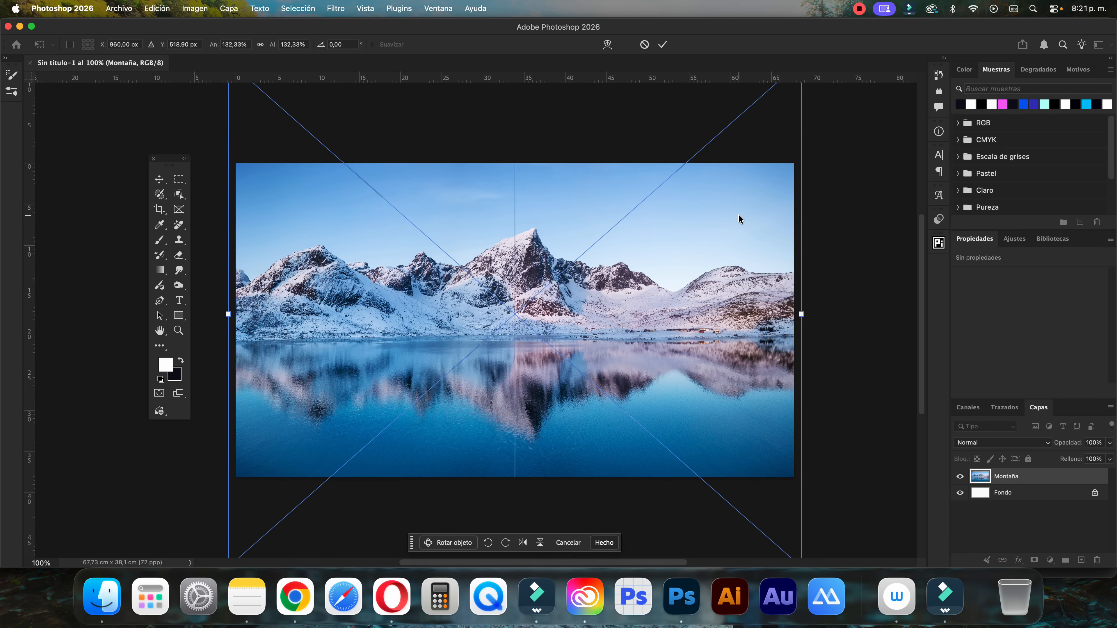
{"action": "left_click", "coordinate": [662, 44]}
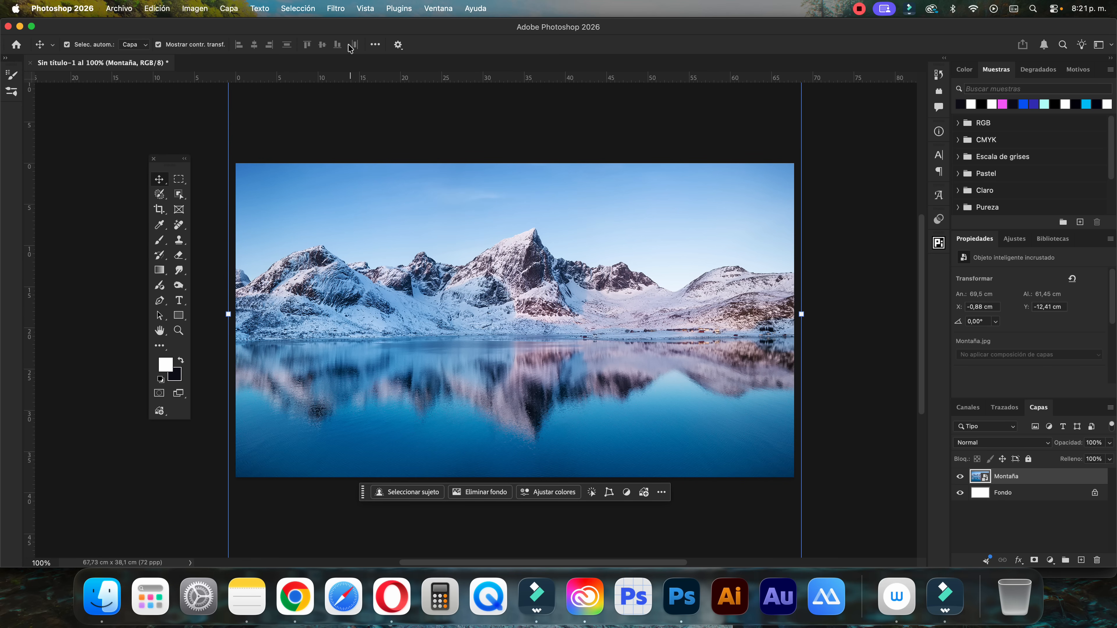
Hide the sky of the Montaña layer by turning a sky selection into a layer mask and inverting the mask
{"action": "left_click", "coordinate": [298, 9]}
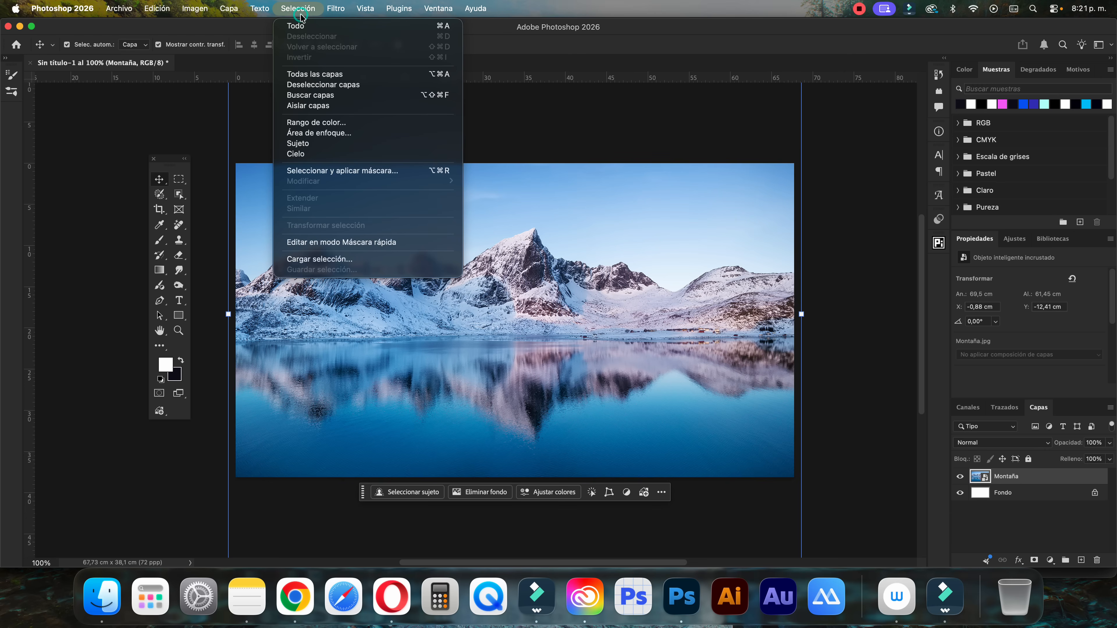
{"action": "left_click", "coordinate": [306, 155]}
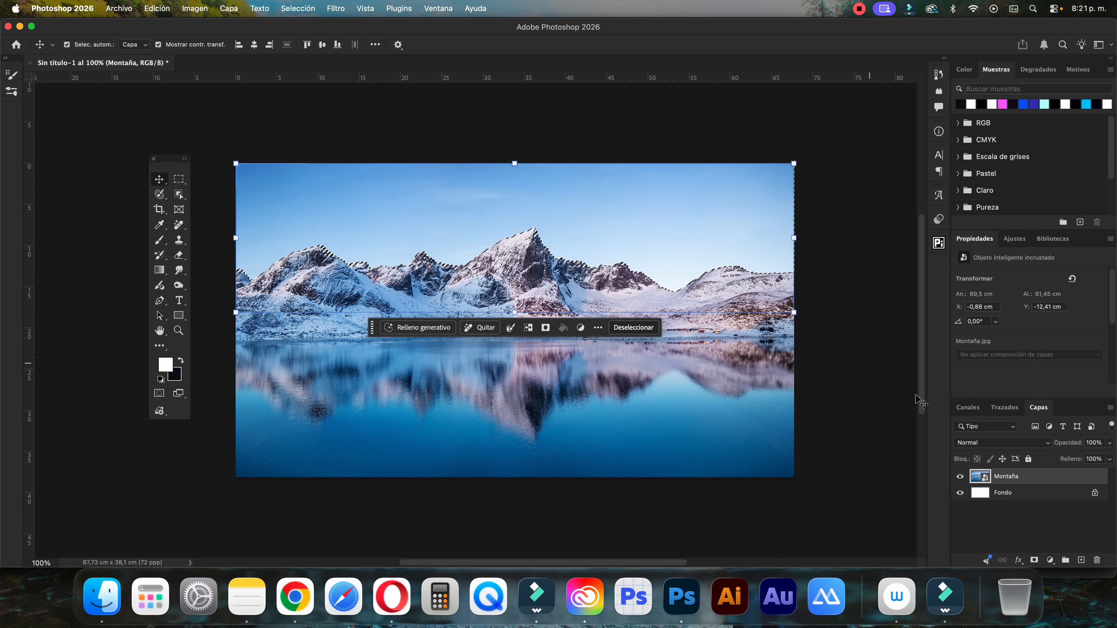
{"action": "left_click", "coordinate": [1034, 559]}
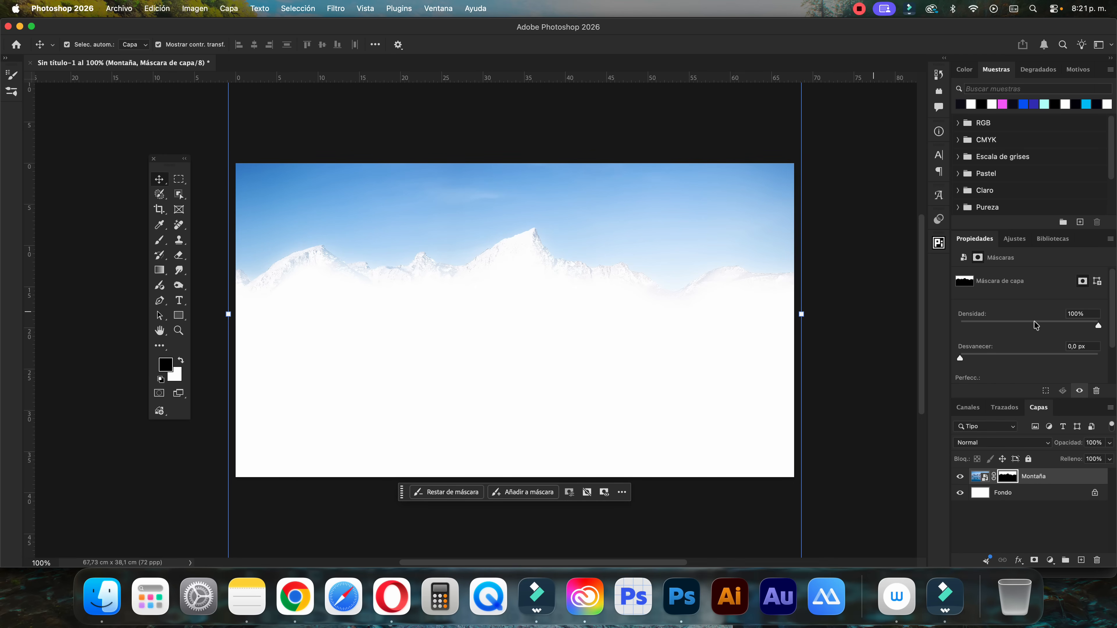
{"action": "scroll", "coordinate": [1035, 324], "scroll_direction": "down", "scroll_amount": 2}
{"action": "left_click", "coordinate": [1038, 370]}
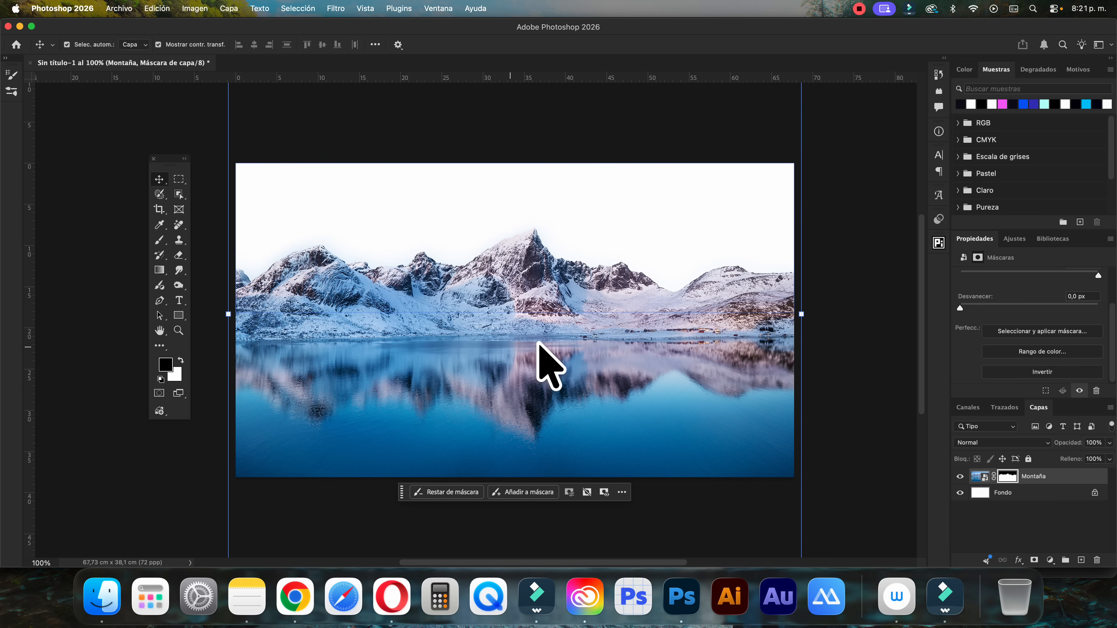
Place Hielo suelo.jpg from the Tutorial Fotomontaje Hielo folder into the Photoshop document, towards the canvas's lower-left corner
{"action": "left_click", "coordinate": [848, 471]}
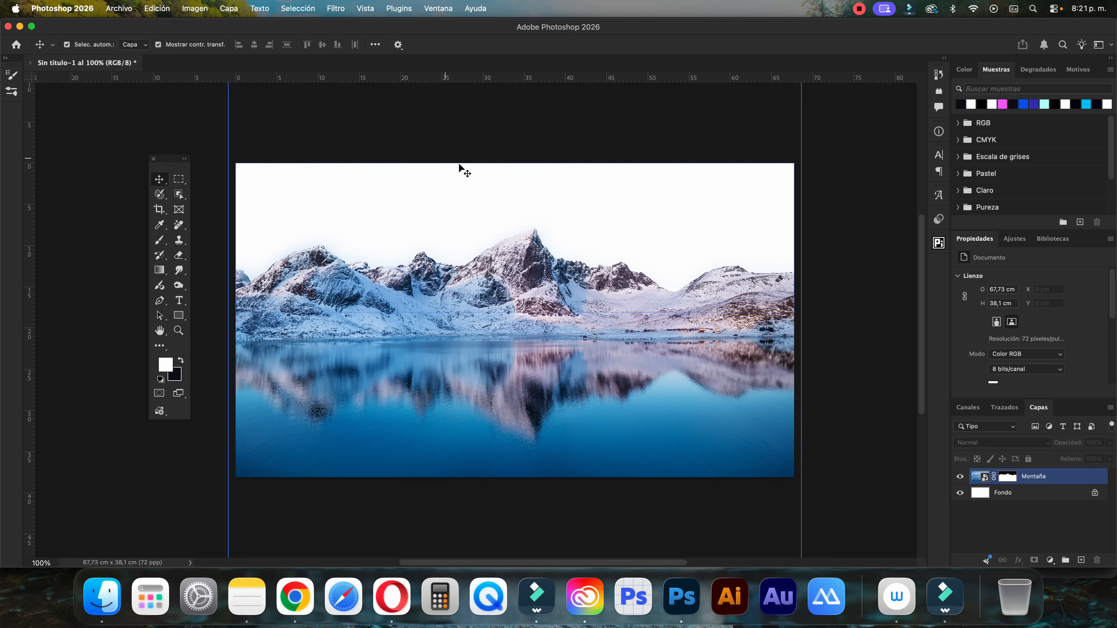
{"action": "left_click", "coordinate": [1069, 476]}
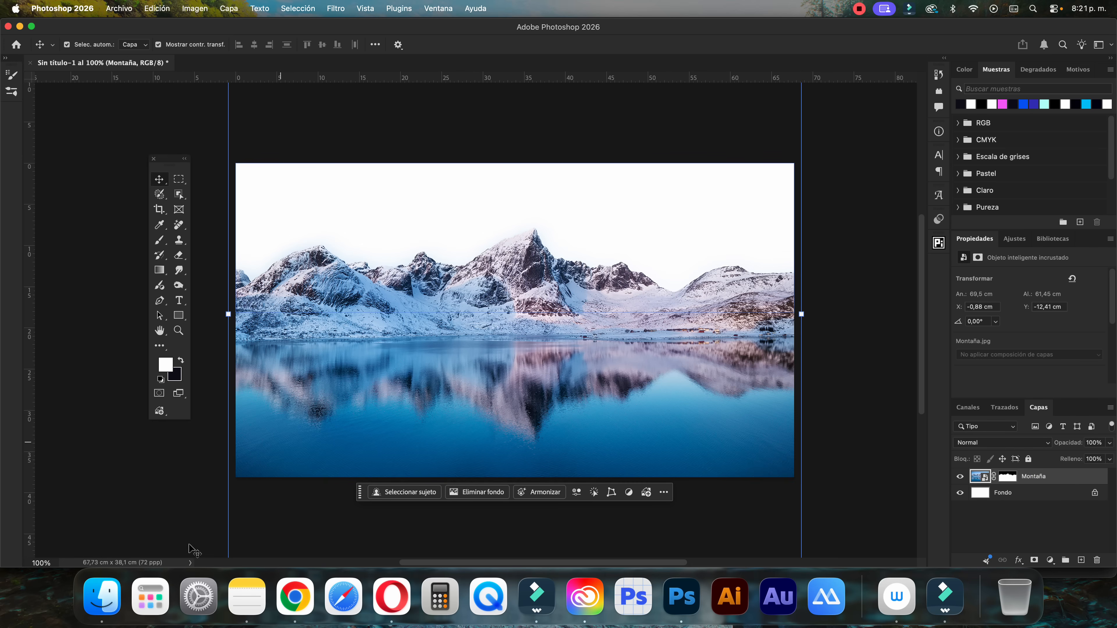
{"action": "left_click", "coordinate": [102, 596]}
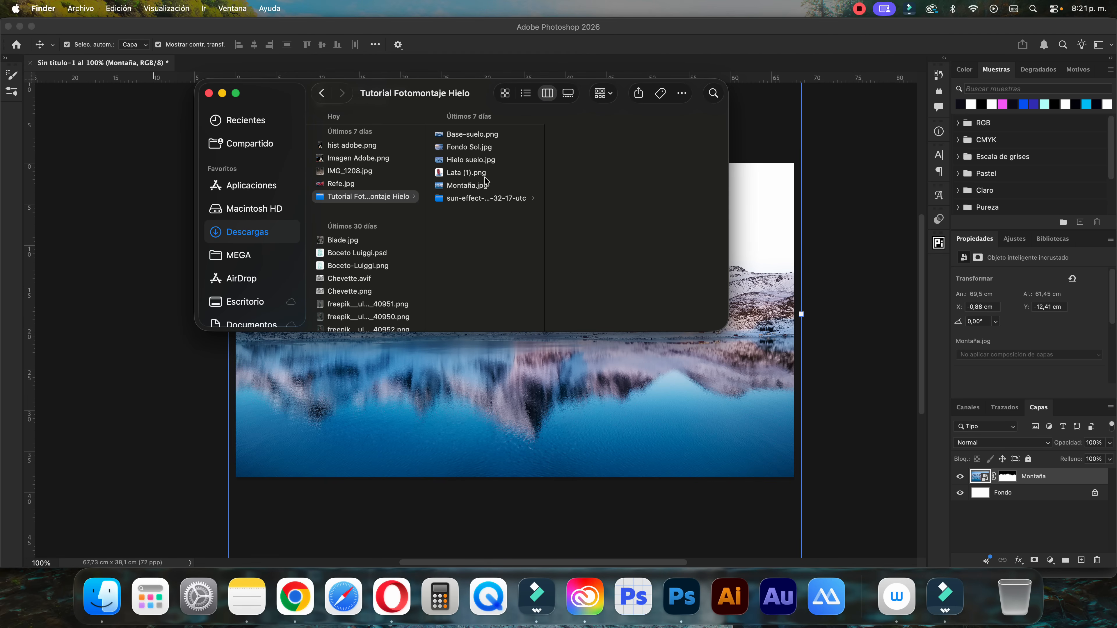
{"action": "left_click", "coordinate": [480, 160]}
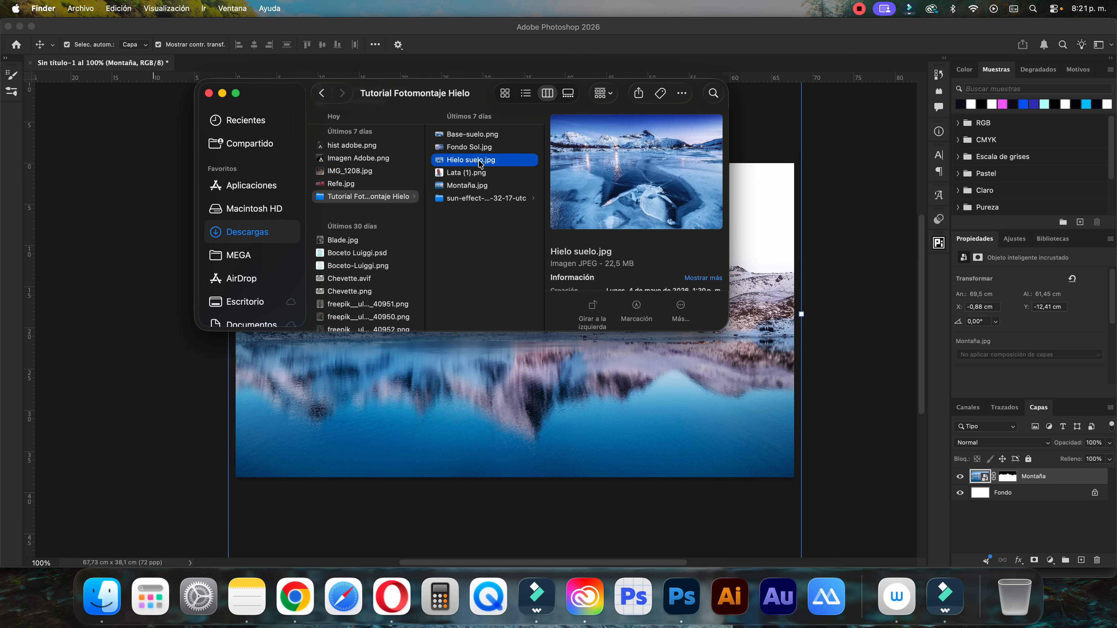
{"action": "left_click_drag", "start_coordinate": [480, 161], "coordinate": [487, 397]}
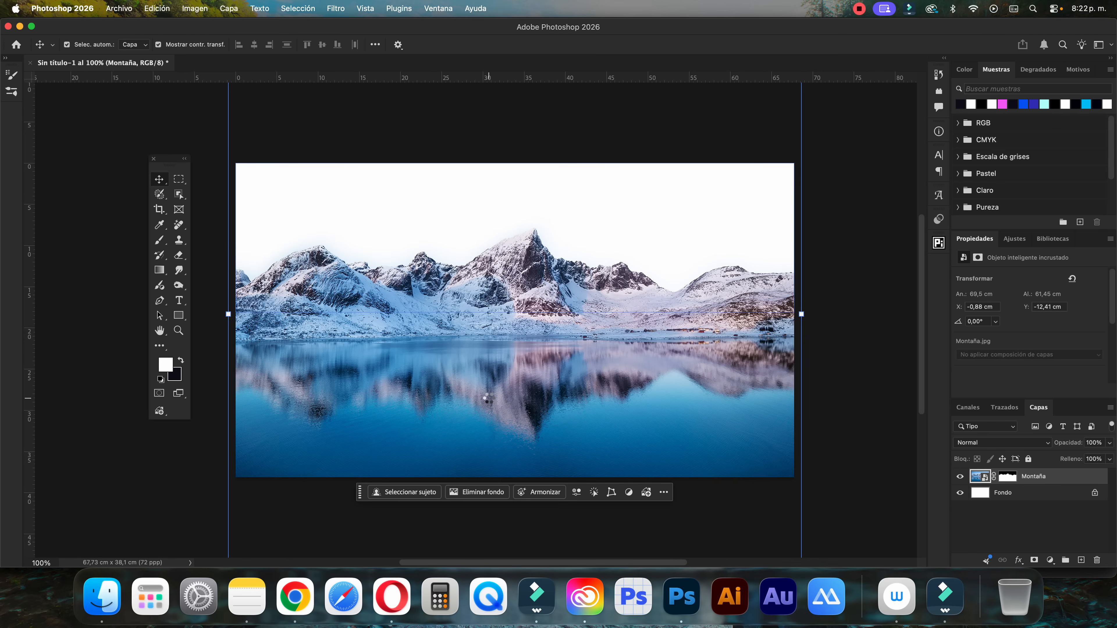
{"action": "left_click_drag", "start_coordinate": [574, 327], "coordinate": [504, 410]}
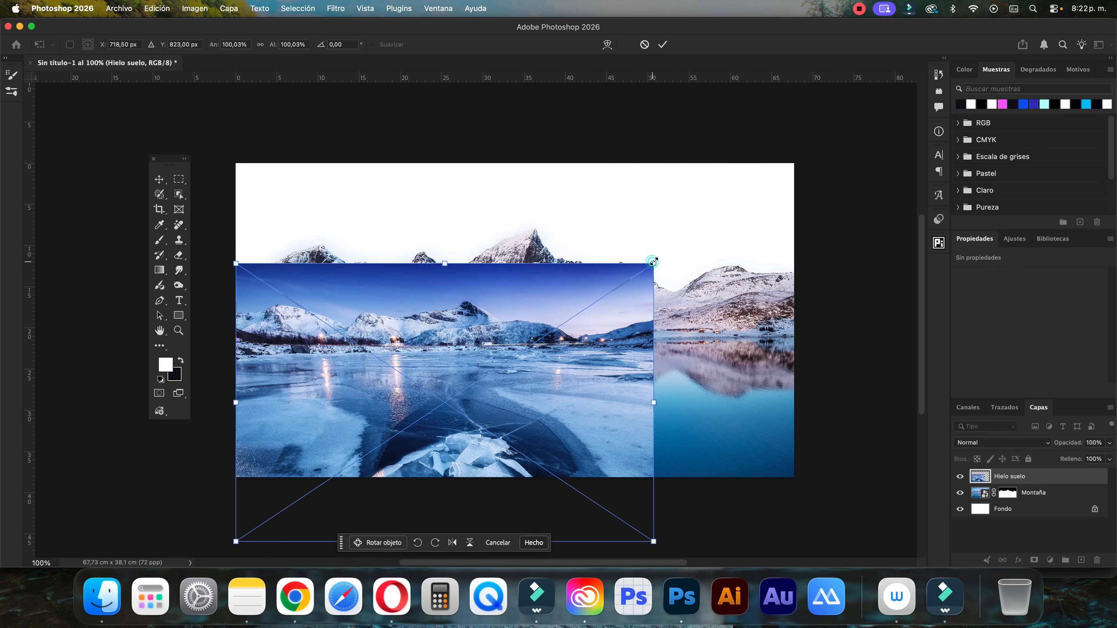
Scale the Hielo suelo image to about 136% so it spans the canvas width, lower it, and move its layer beneath Montaña
{"action": "left_click_drag", "start_coordinate": [653, 263], "coordinate": [777, 179]}
{"action": "scroll", "coordinate": [776, 475], "scroll_direction": "down", "scroll_amount": 2}
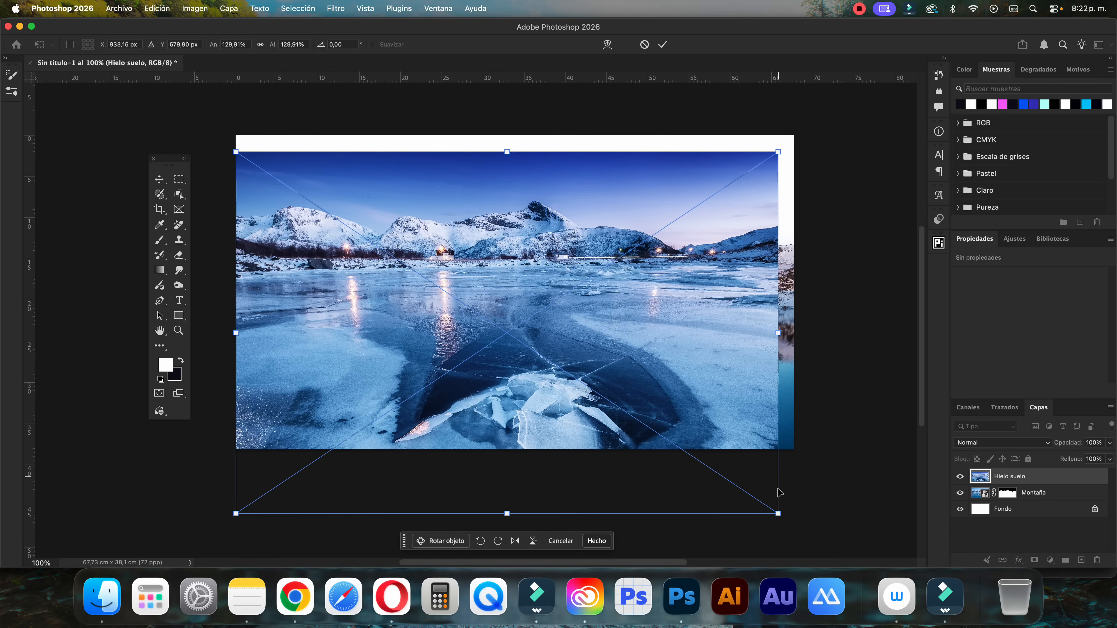
{"action": "left_click_drag", "start_coordinate": [776, 513], "coordinate": [802, 529]}
{"action": "left_click_drag", "start_coordinate": [721, 396], "coordinate": [720, 429]}
{"action": "left_click", "coordinate": [663, 44]}
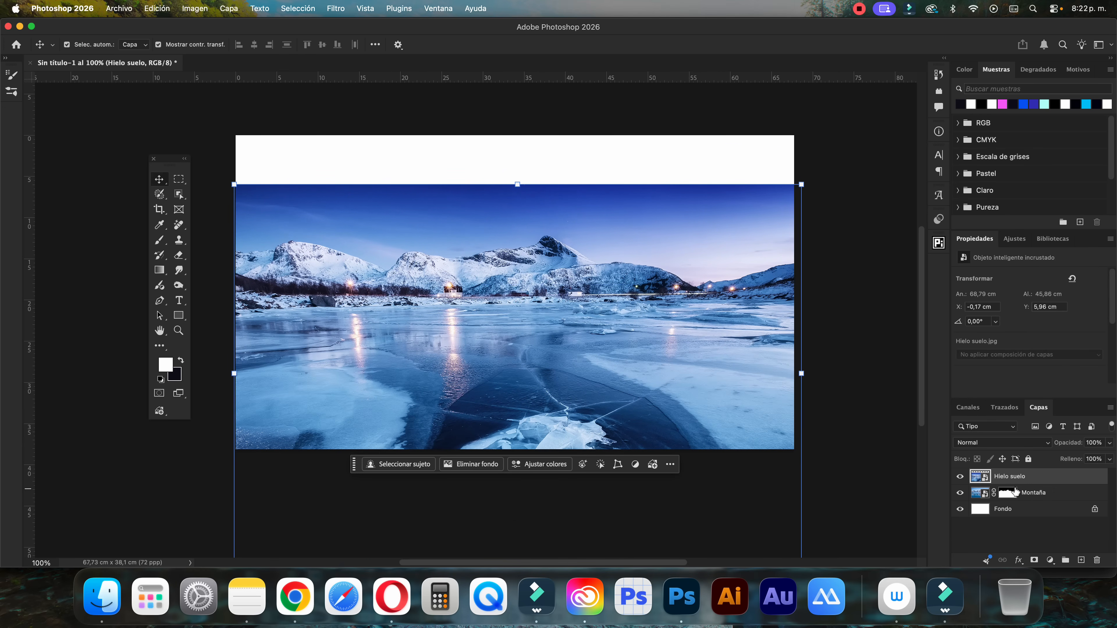
{"action": "left_click_drag", "start_coordinate": [1014, 481], "coordinate": [1015, 499]}
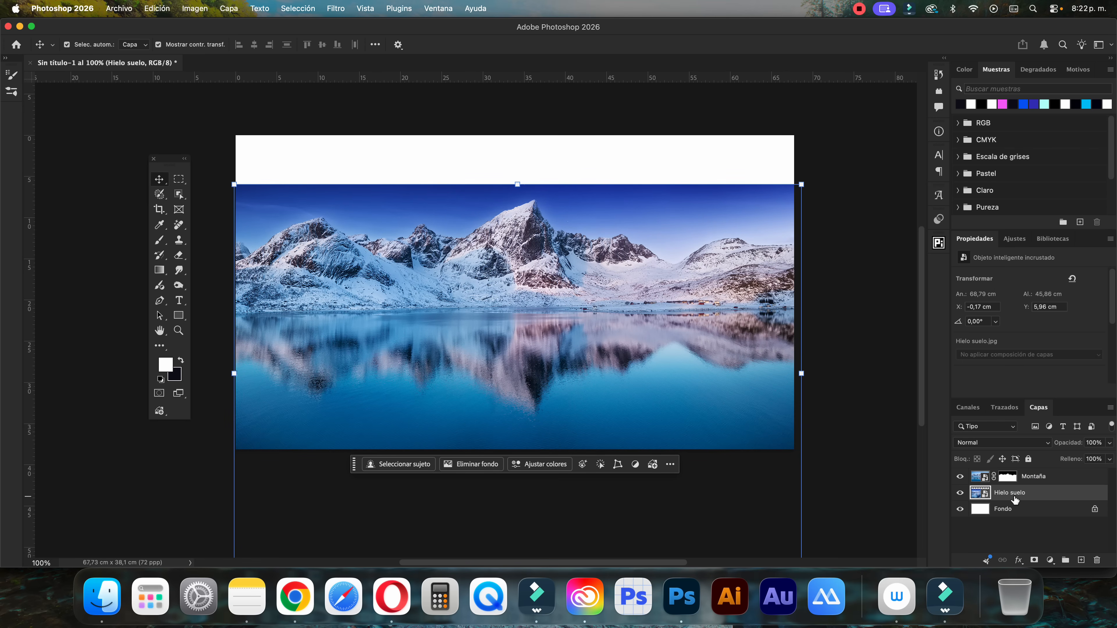
Trace the Montaña shoreline across the full canvas width with the Pen tool in Trazado mode
{"action": "key", "text": "p"}
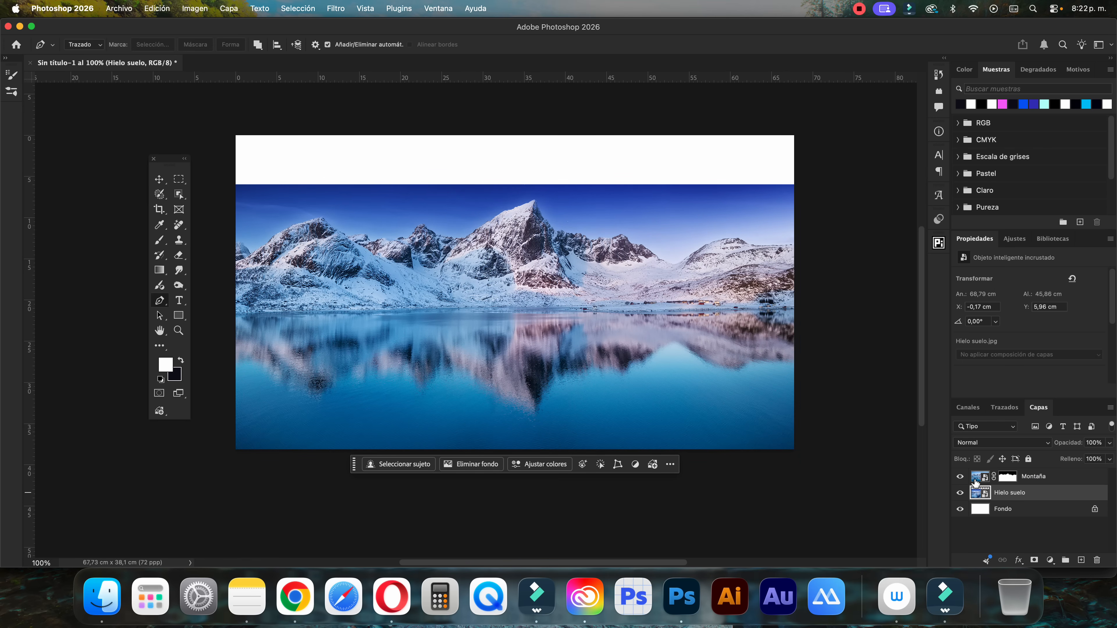
{"action": "left_click", "coordinate": [975, 480]}
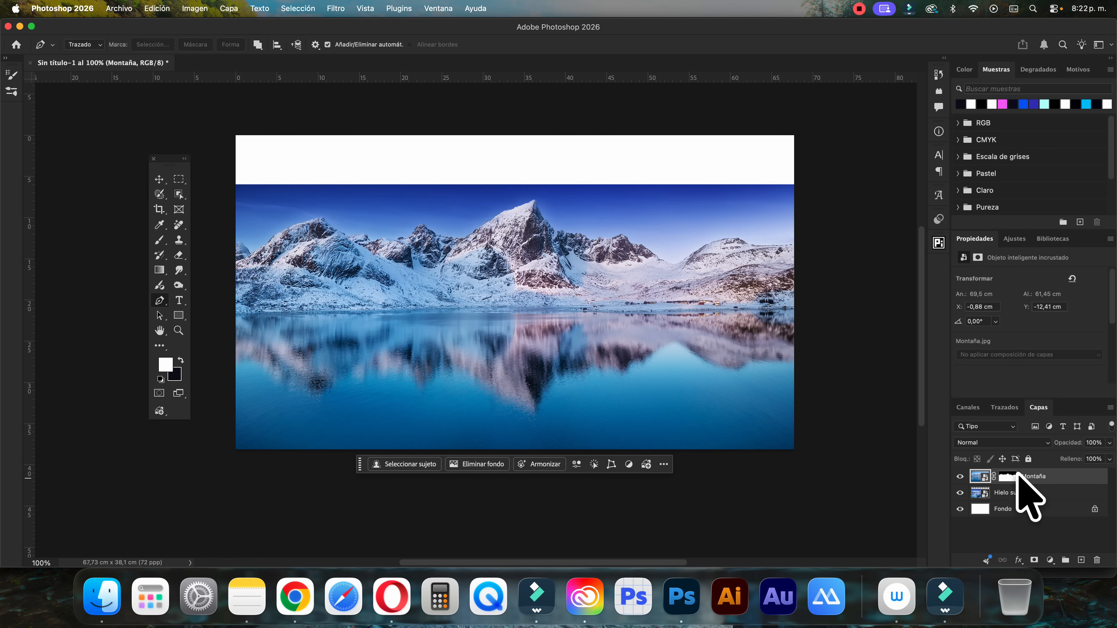
{"action": "key", "text": "super+plus"}
{"action": "scroll", "coordinate": [212, 333], "scroll_direction": "left", "scroll_amount": 5}
{"action": "scroll", "coordinate": [214, 338], "scroll_direction": "left", "scroll_amount": 3}
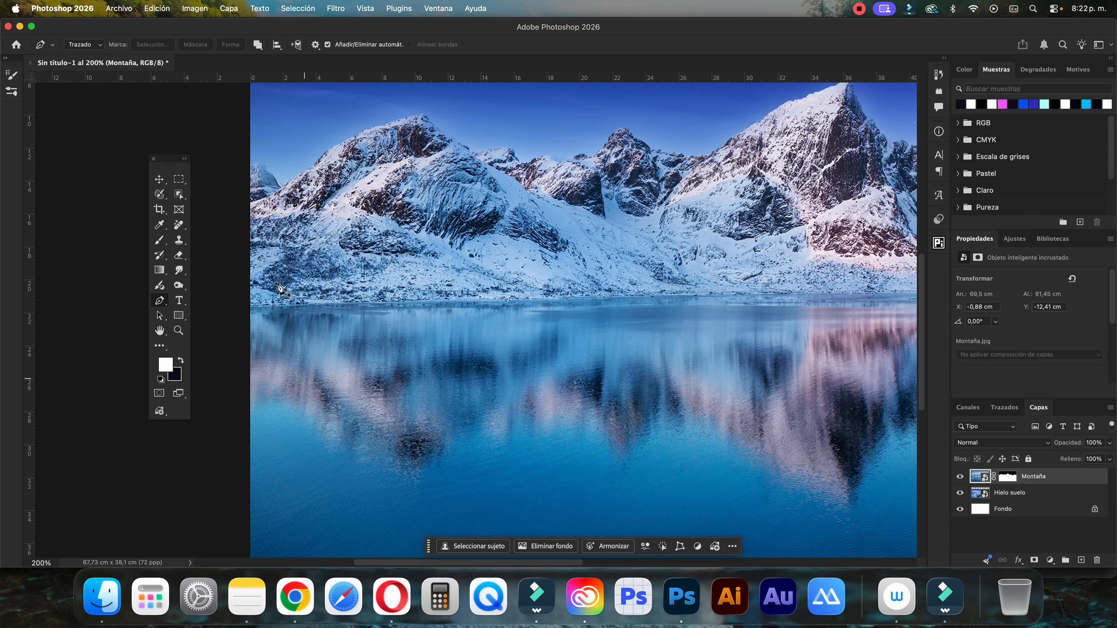
{"action": "left_click", "coordinate": [89, 46]}
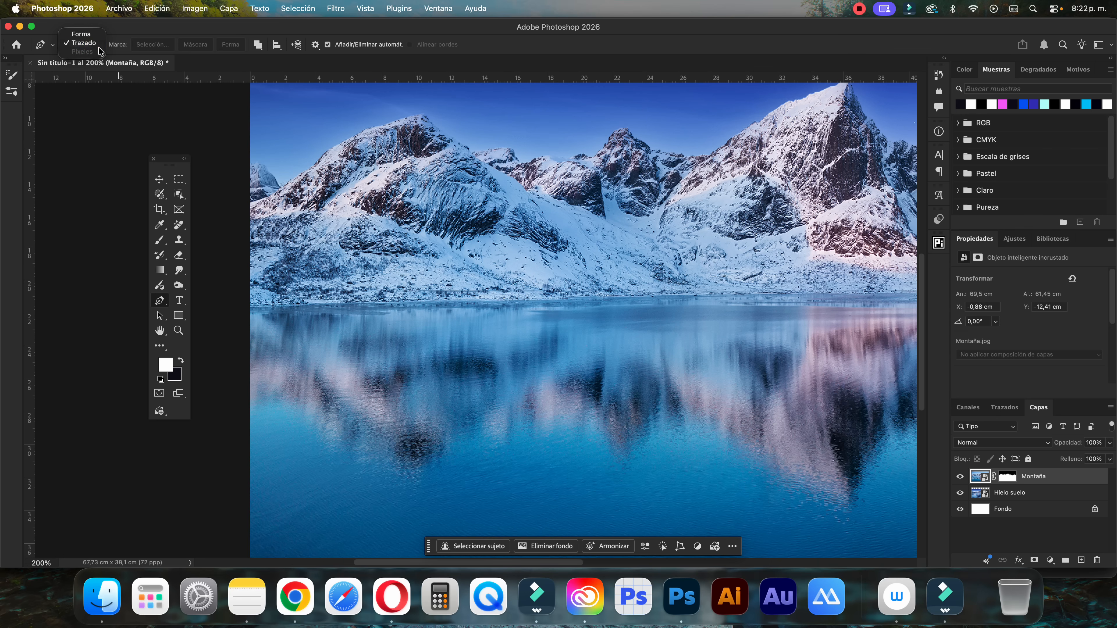
{"action": "left_click", "coordinate": [78, 45]}
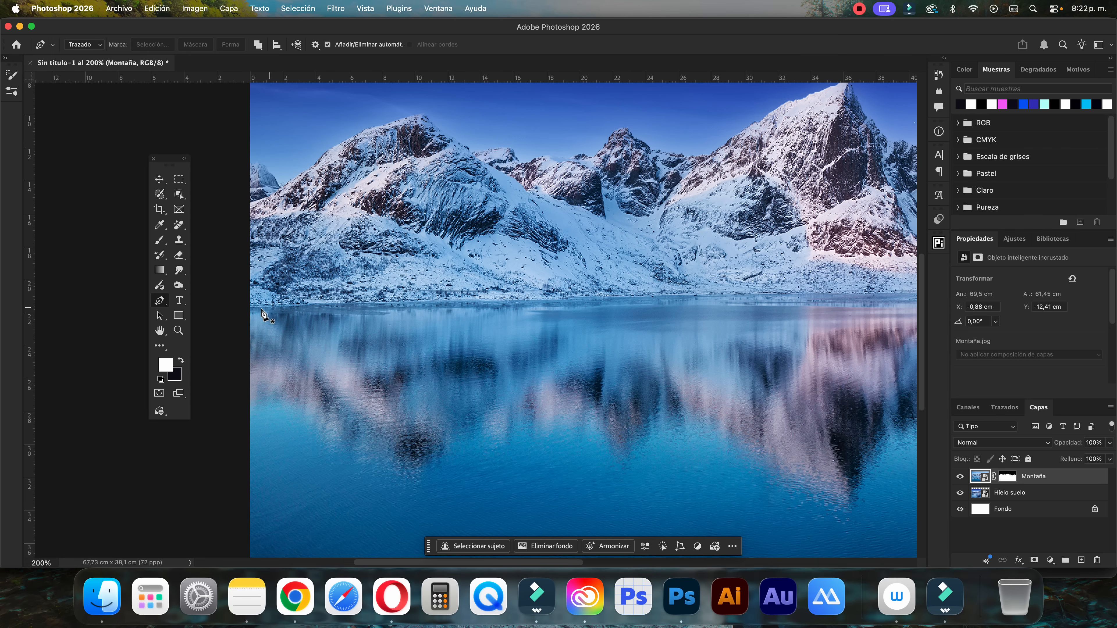
{"action": "left_click", "coordinate": [243, 311]}
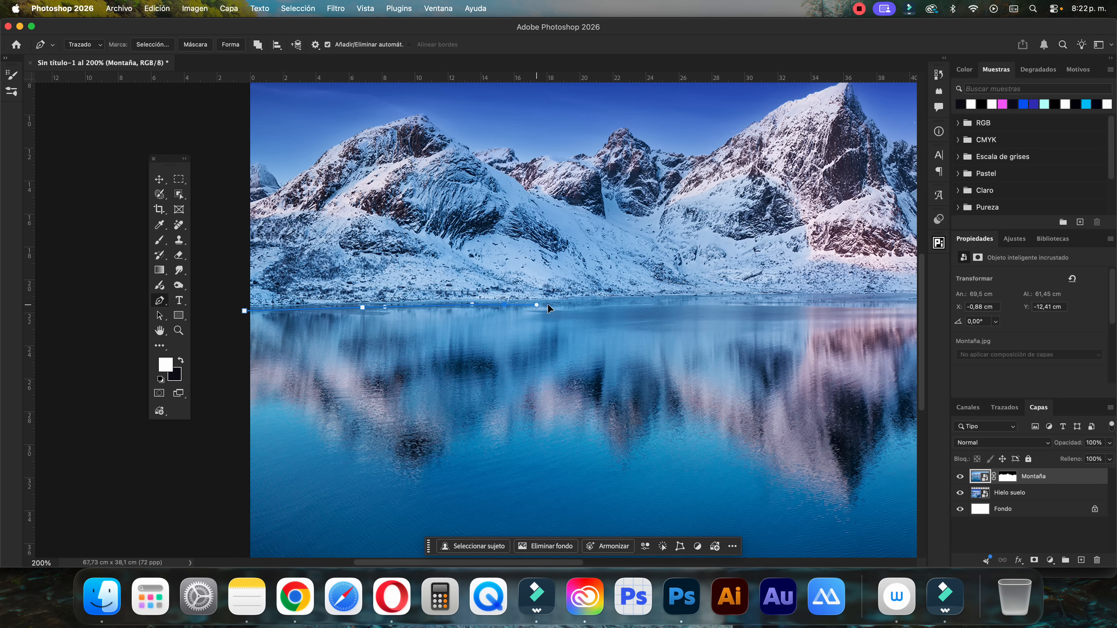
{"action": "scroll", "coordinate": [509, 309], "scroll_direction": "right", "scroll_amount": 8}
{"action": "left_click_drag", "start_coordinate": [464, 316], "coordinate": [485, 317]}
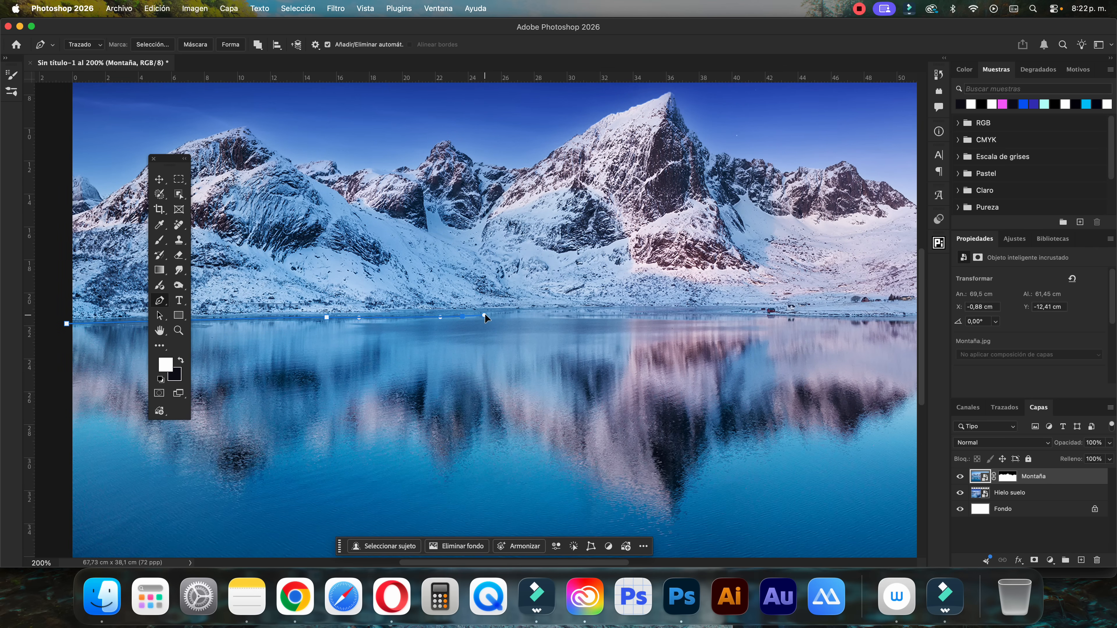
{"action": "left_click_drag", "start_coordinate": [628, 318], "coordinate": [659, 316]}
{"action": "scroll", "coordinate": [571, 319], "scroll_direction": "right", "scroll_amount": 8}
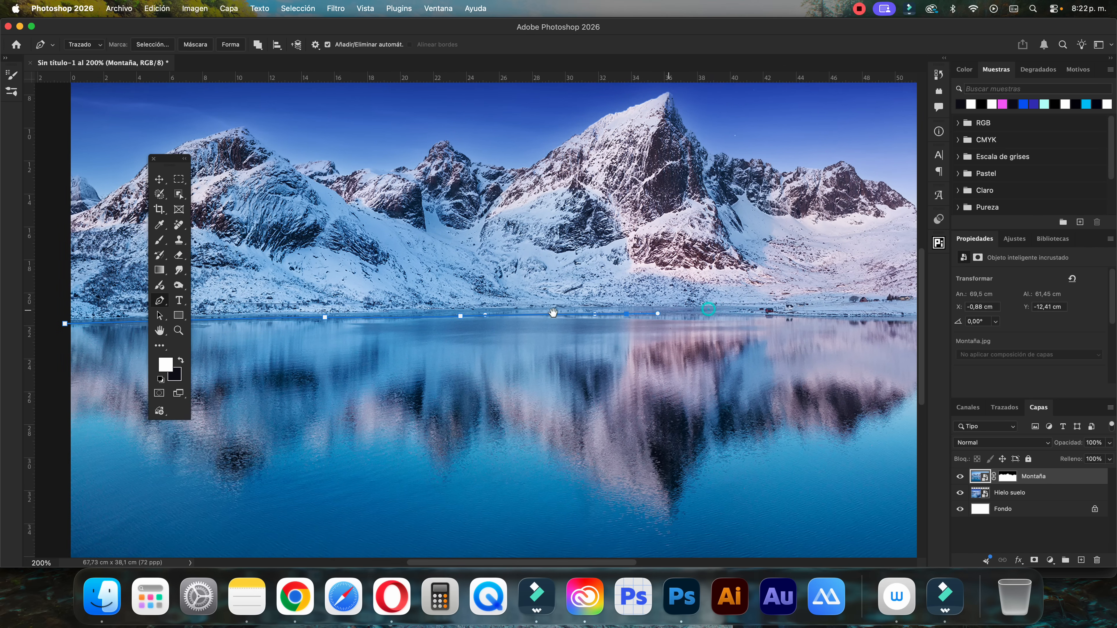
{"action": "scroll", "coordinate": [560, 319], "scroll_direction": "right", "scroll_amount": 1}
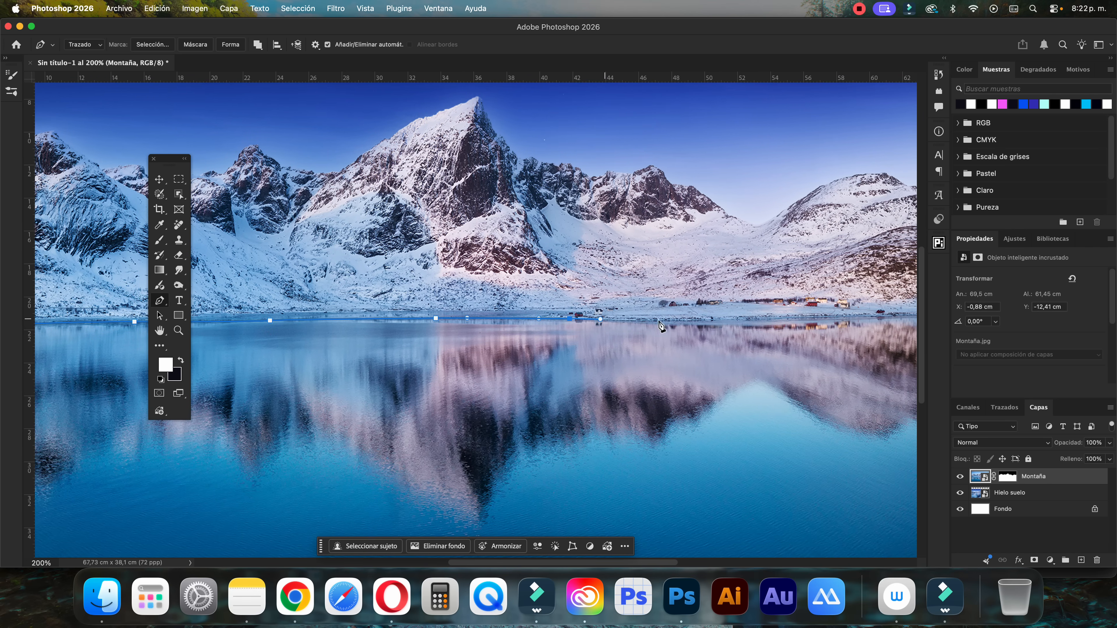
{"action": "left_click_drag", "start_coordinate": [701, 321], "coordinate": [723, 325]}
{"action": "scroll", "coordinate": [614, 327], "scroll_direction": "right", "scroll_amount": 5}
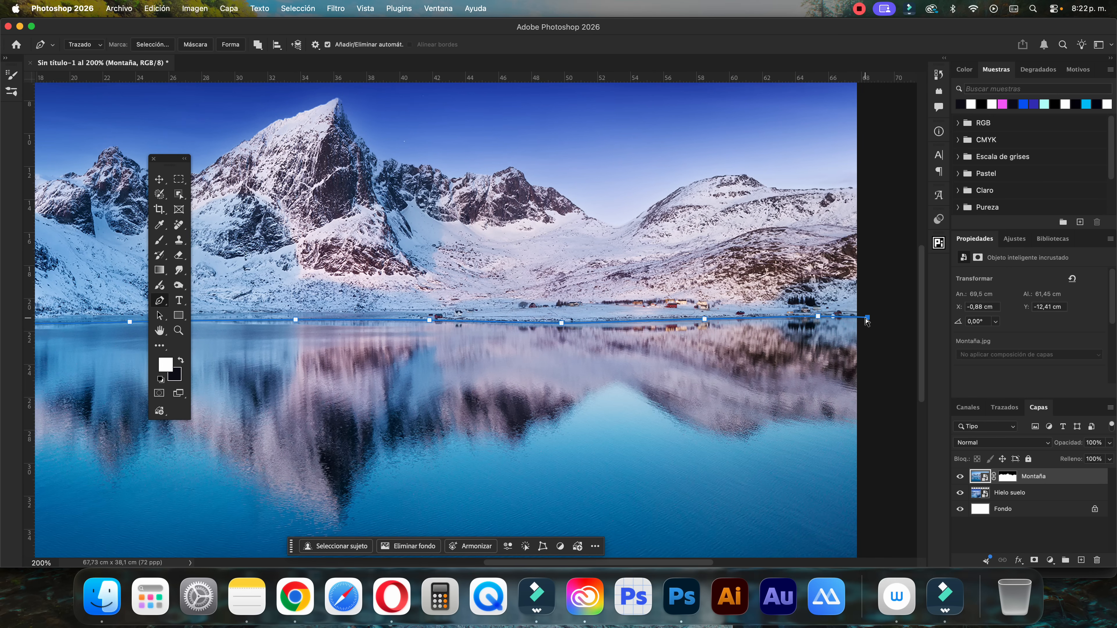
Close the path around the whole lake area below the shoreline and convert it into a selection
{"action": "key", "text": "super+minus"}
{"action": "left_click", "coordinate": [733, 453]}
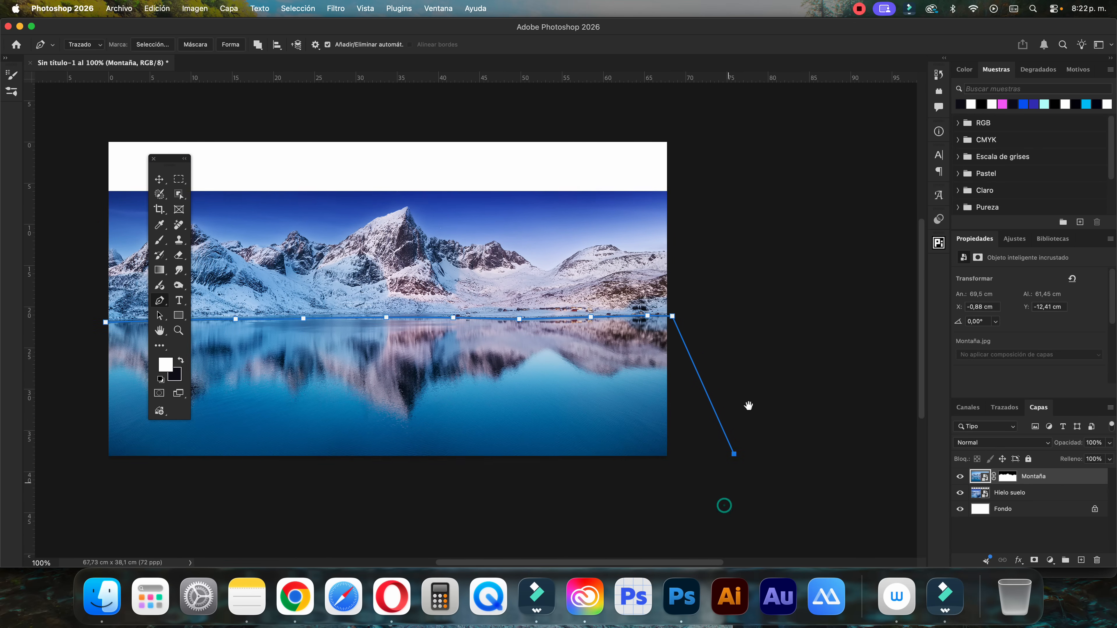
{"action": "left_click_drag", "start_coordinate": [724, 505], "coordinate": [749, 409]}
{"action": "left_click", "coordinate": [738, 415]}
{"action": "left_click_drag", "start_coordinate": [587, 447], "coordinate": [719, 437]}
{"action": "left_click", "coordinate": [656, 447]}
{"action": "left_click", "coordinate": [300, 448]}
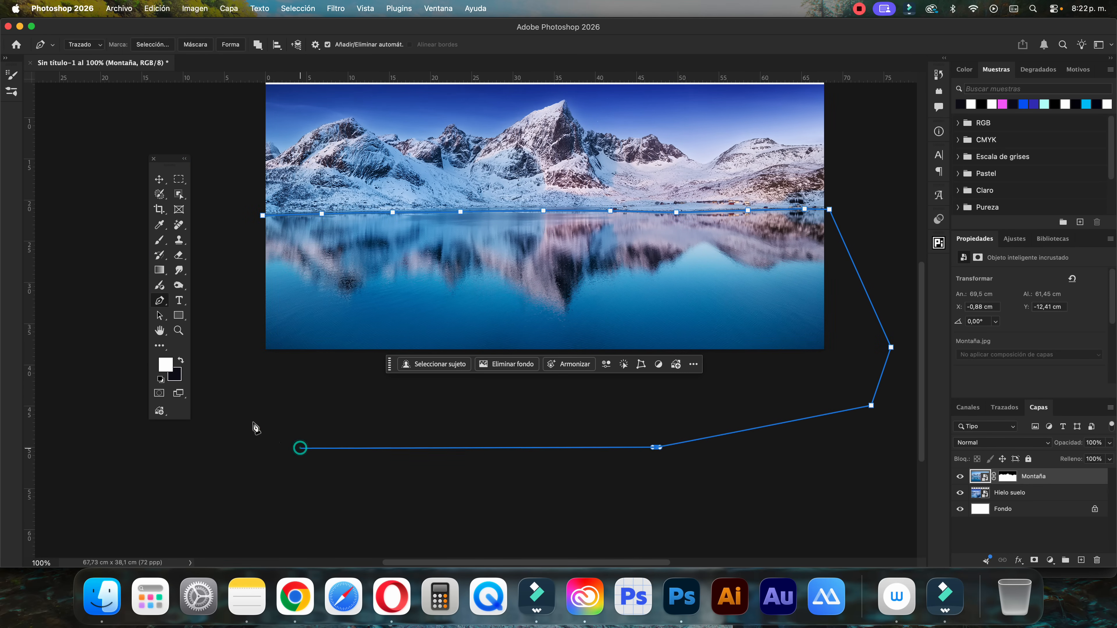
{"action": "left_click_drag", "start_coordinate": [244, 413], "coordinate": [244, 407]}
{"action": "left_click", "coordinate": [240, 342]}
{"action": "left_click", "coordinate": [261, 216]}
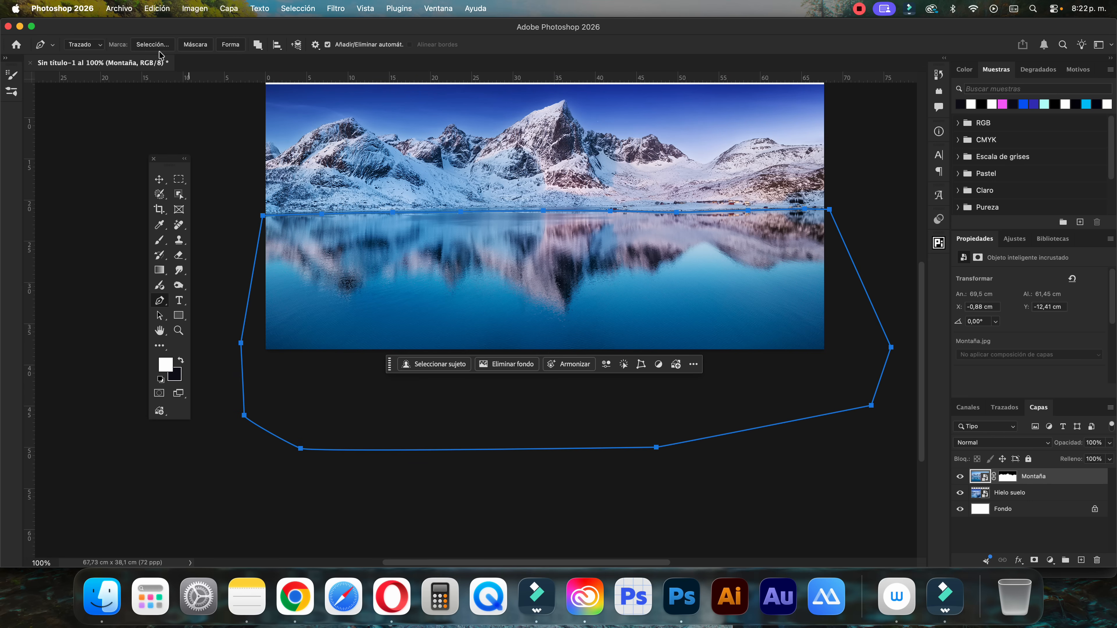
{"action": "left_click", "coordinate": [153, 44]}
{"action": "left_click", "coordinate": [643, 242]}
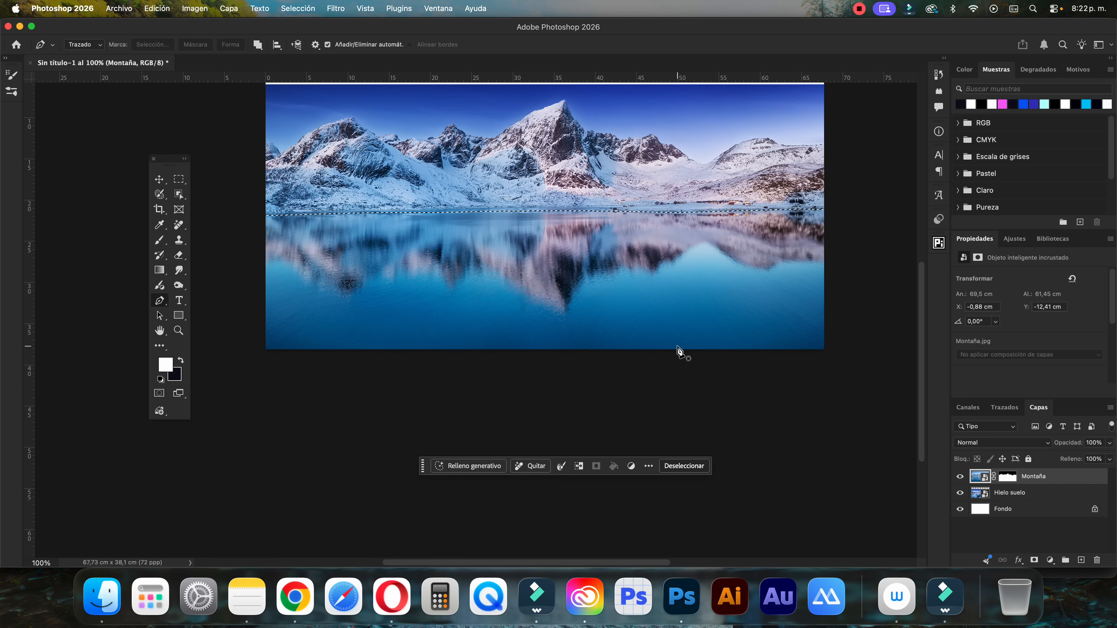
Hide the lake by painting black on the Montaña layer mask with a soft 516 px brush at 0% hardness, and deselect
{"action": "key", "text": "b"}
{"action": "scroll", "coordinate": [560, 301], "scroll_direction": "up", "scroll_amount": 3}
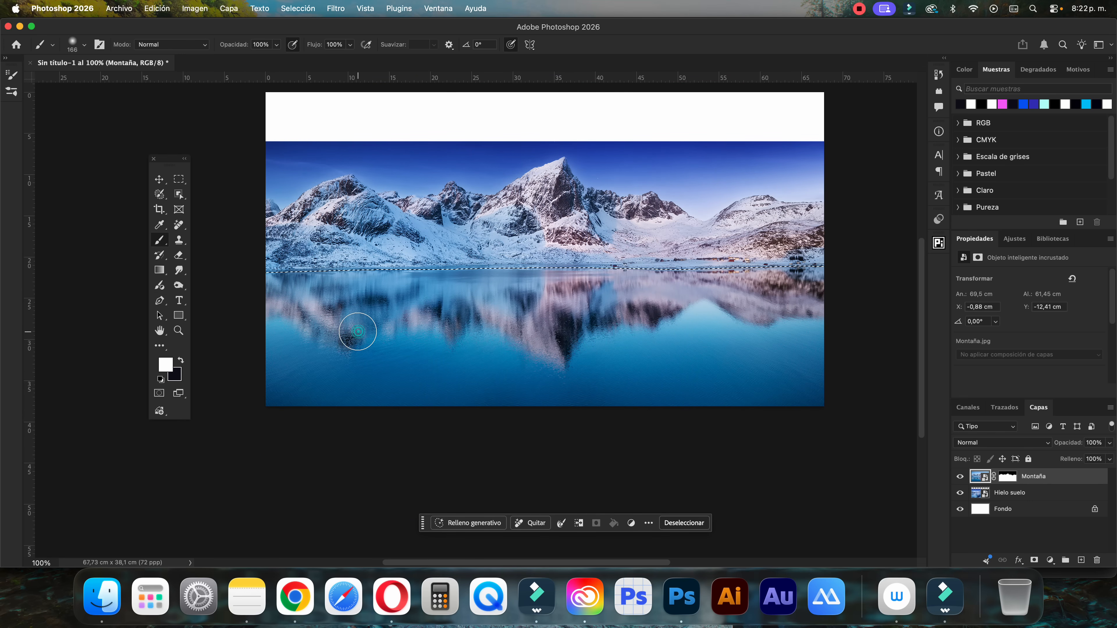
{"action": "left_click_drag", "start_coordinate": [357, 332], "coordinate": [422, 330]}
{"action": "left_click", "coordinate": [84, 45]}
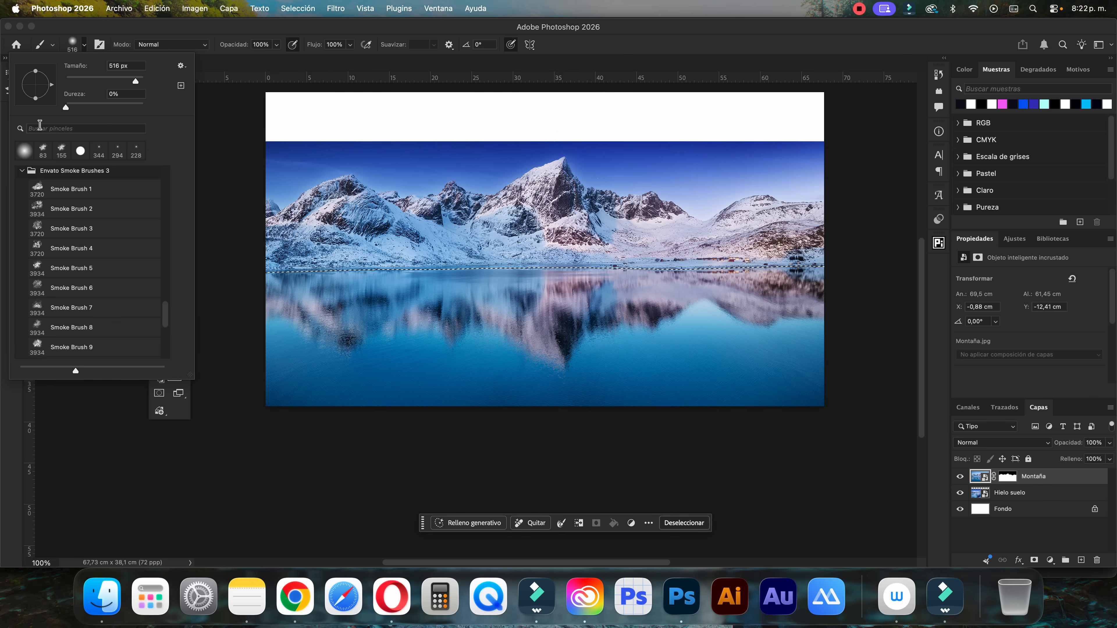
{"action": "left_click", "coordinate": [271, 28]}
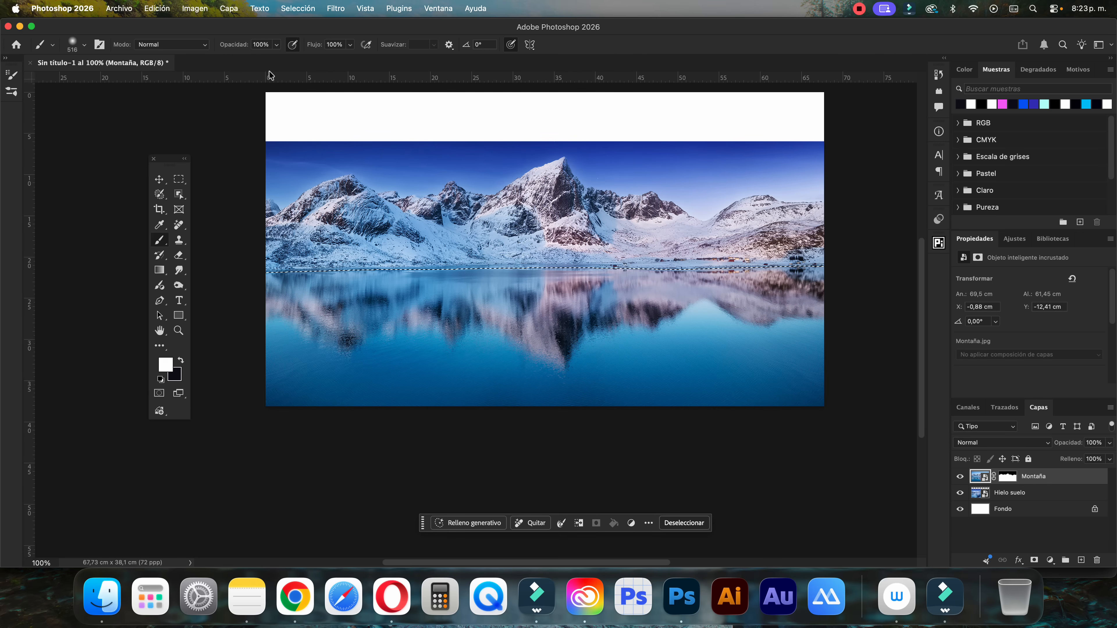
{"action": "key", "text": "x"}
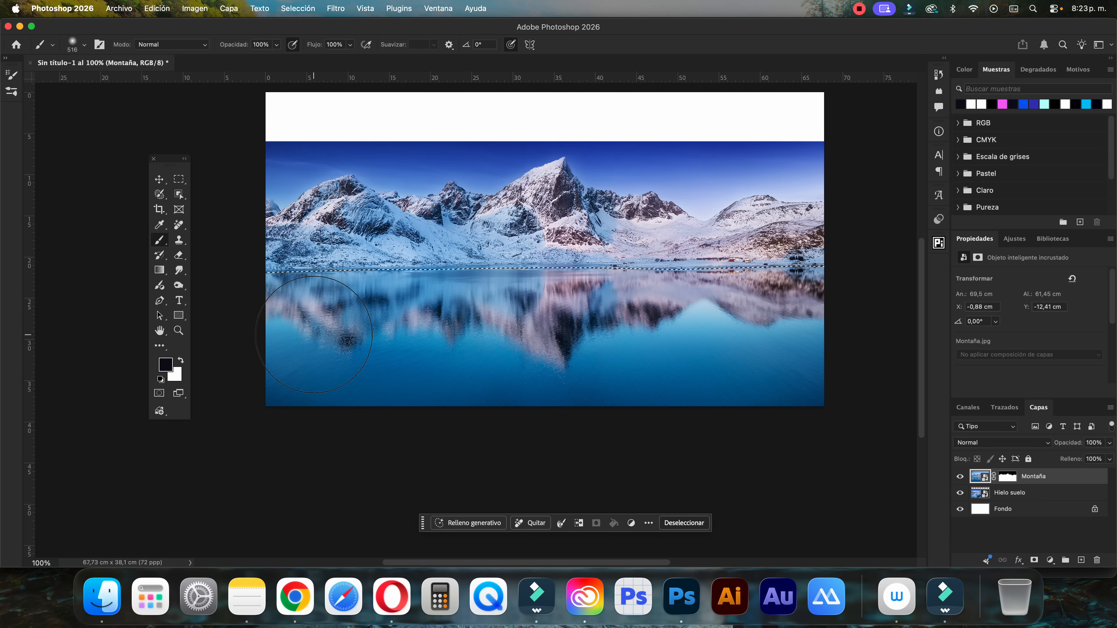
{"action": "left_click", "coordinate": [1021, 478]}
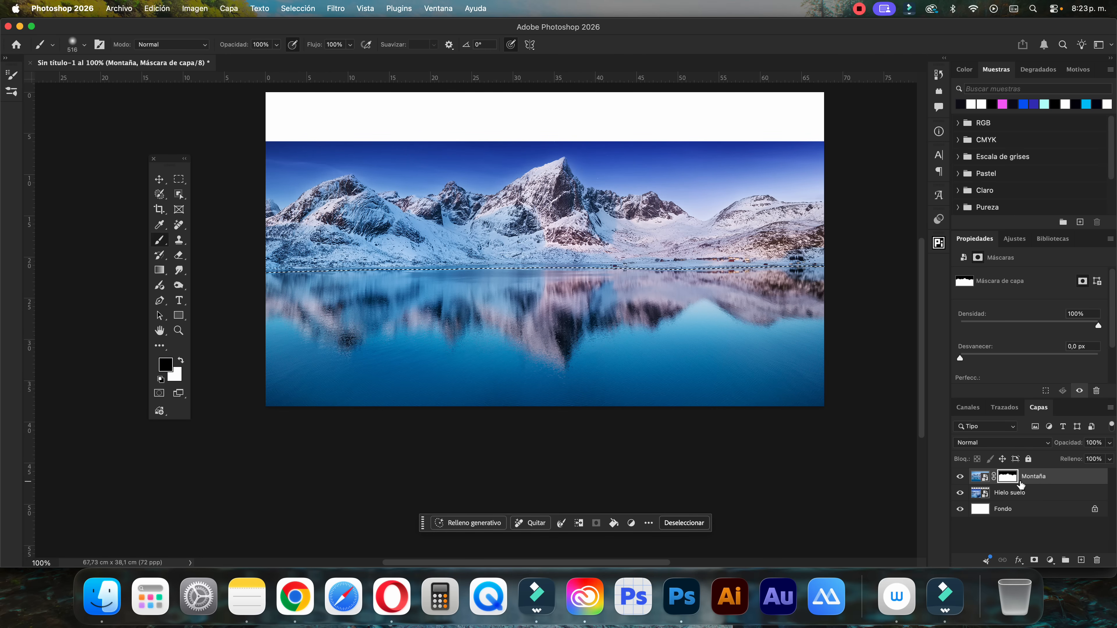
{"action": "mouse_move", "coordinate": [254, 299]}
{"action": "left_mouse_down"}
{"action": "mouse_move", "coordinate": [735, 303]}
{"action": "mouse_move", "coordinate": [726, 343]}
{"action": "mouse_move", "coordinate": [242, 348]}
{"action": "mouse_move", "coordinate": [762, 406]}
{"action": "mouse_move", "coordinate": [767, 346]}
{"action": "left_mouse_up"}
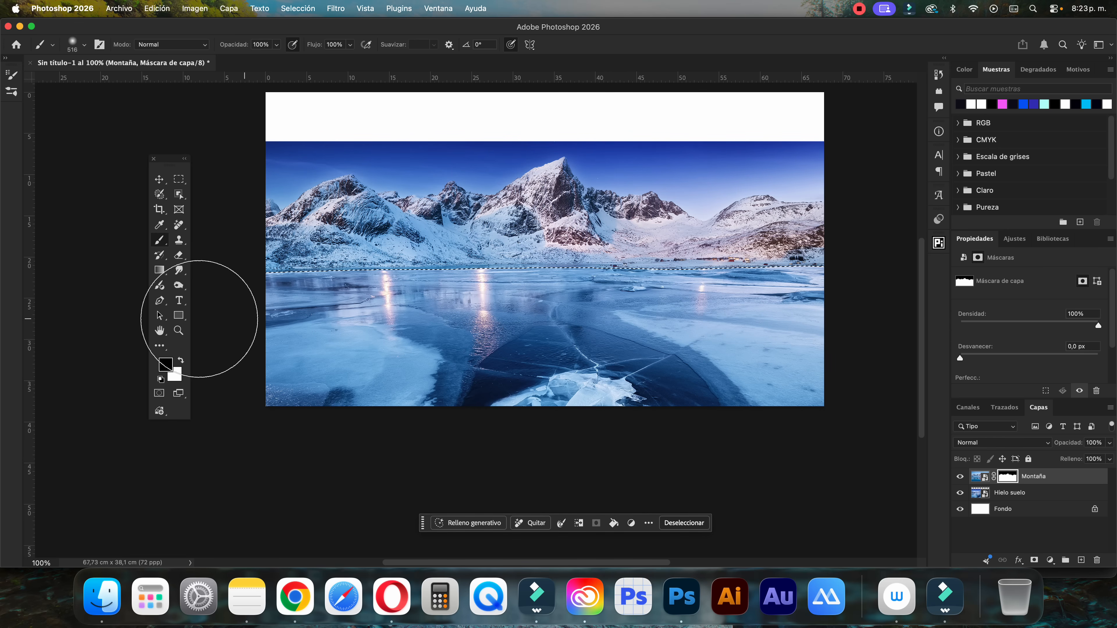
{"action": "key", "text": "super+d"}
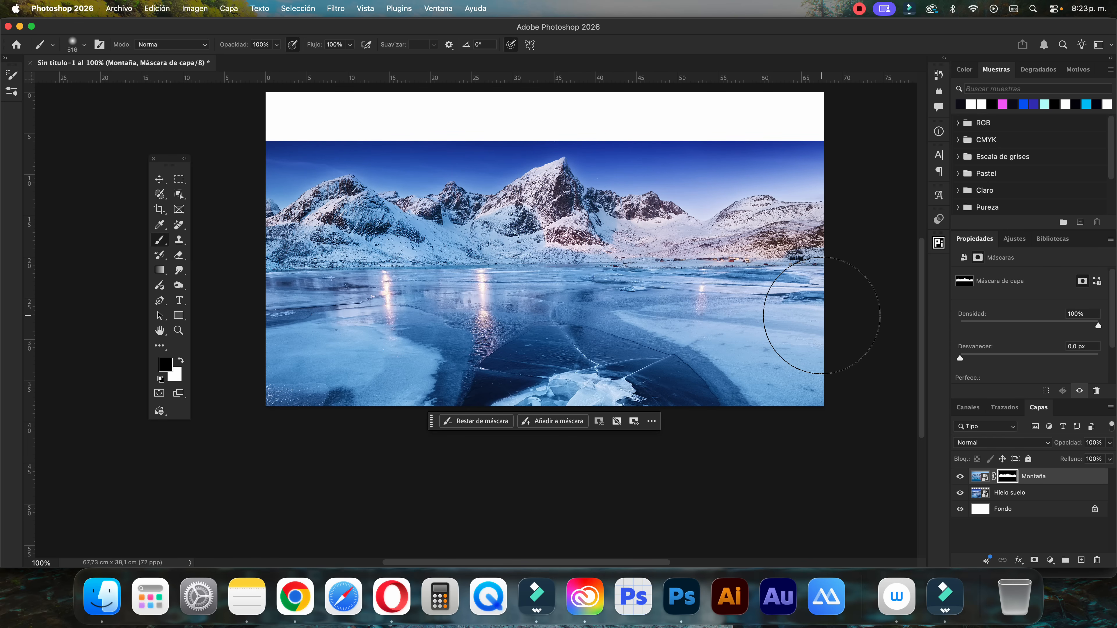
Reposition the Hielo suelo layer and scale it to about 142% so the ice fills the canvas below the shoreline
{"action": "left_click", "coordinate": [159, 179]}
{"action": "left_click", "coordinate": [448, 371]}
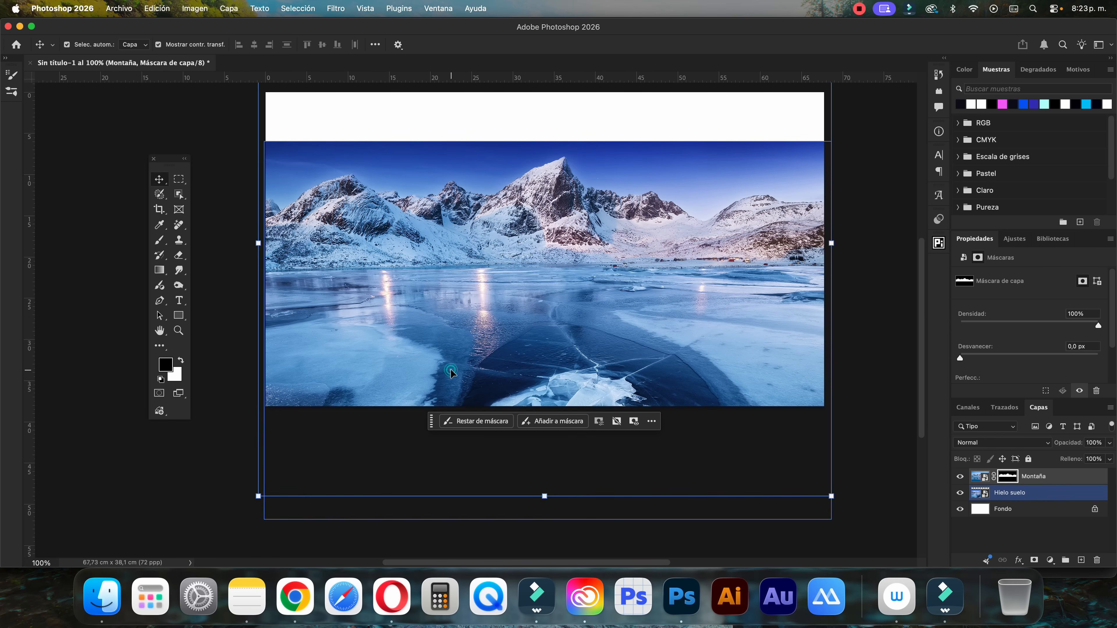
{"action": "mouse_move", "coordinate": [527, 371]}
{"action": "left_mouse_down"}
{"action": "mouse_move", "coordinate": [528, 349]}
{"action": "mouse_move", "coordinate": [518, 353]}
{"action": "left_mouse_up"}
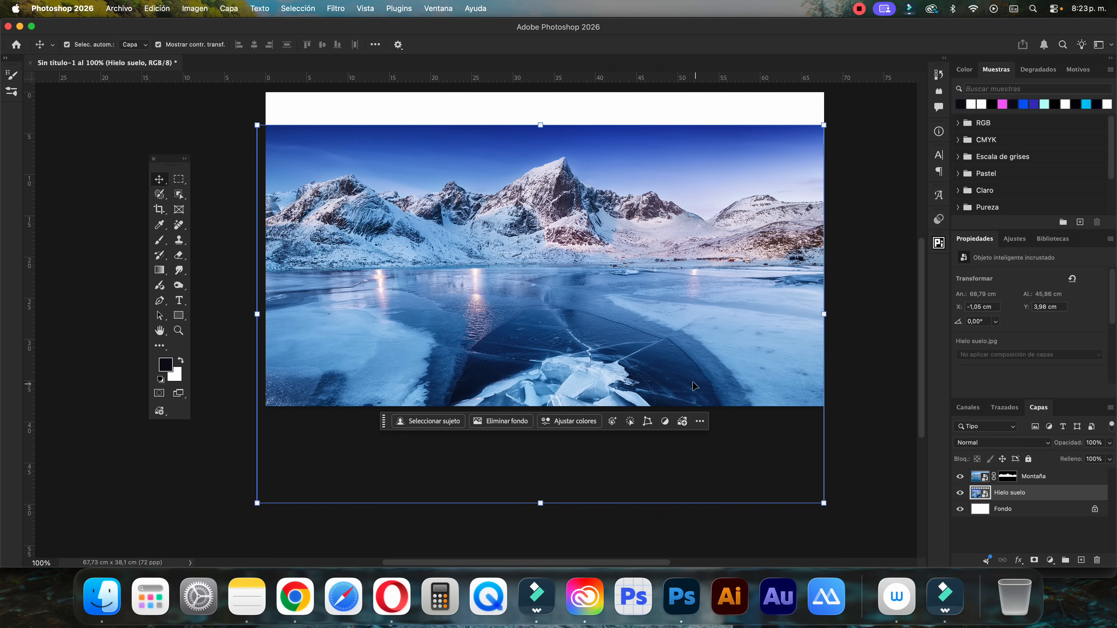
{"action": "left_click_drag", "start_coordinate": [692, 385], "coordinate": [717, 391]}
{"action": "left_click", "coordinate": [282, 510]}
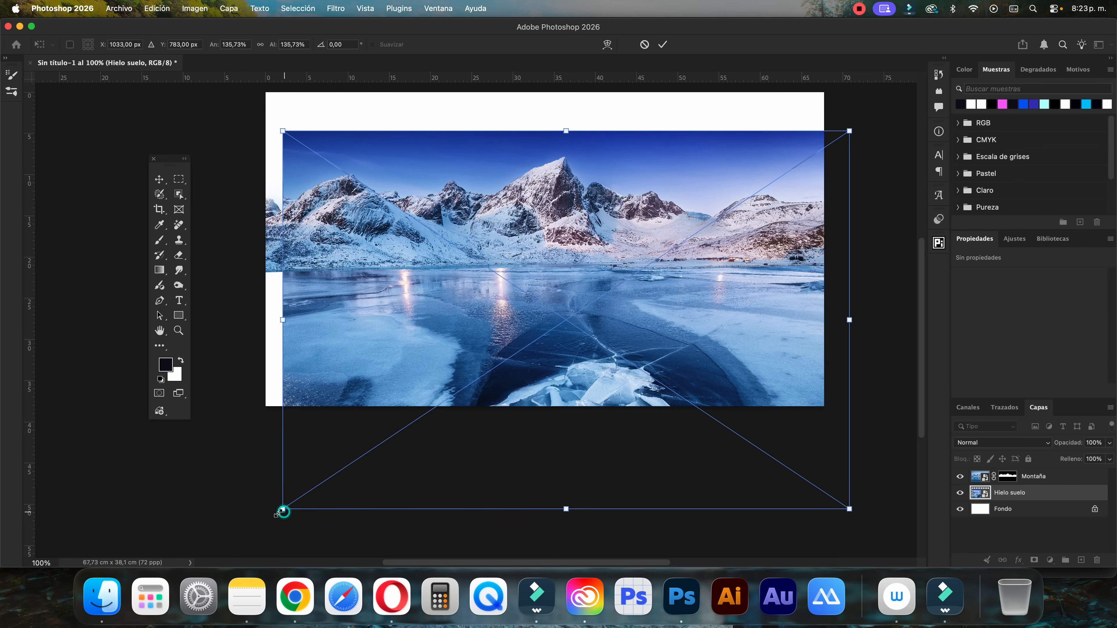
{"action": "left_click_drag", "start_coordinate": [283, 510], "coordinate": [257, 525]}
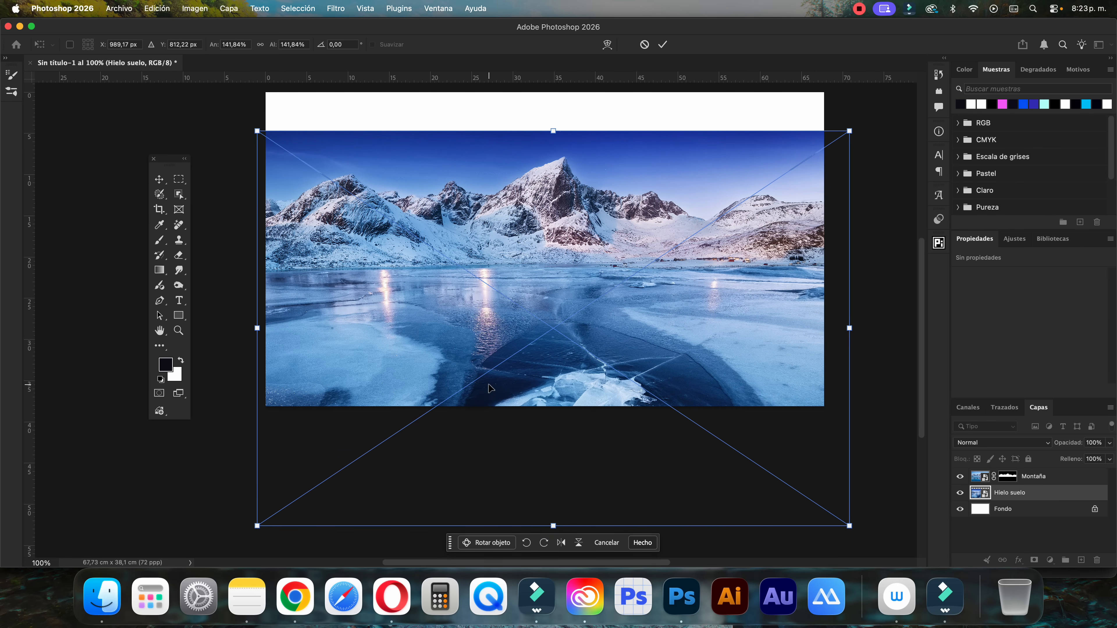
{"action": "left_click", "coordinate": [659, 46]}
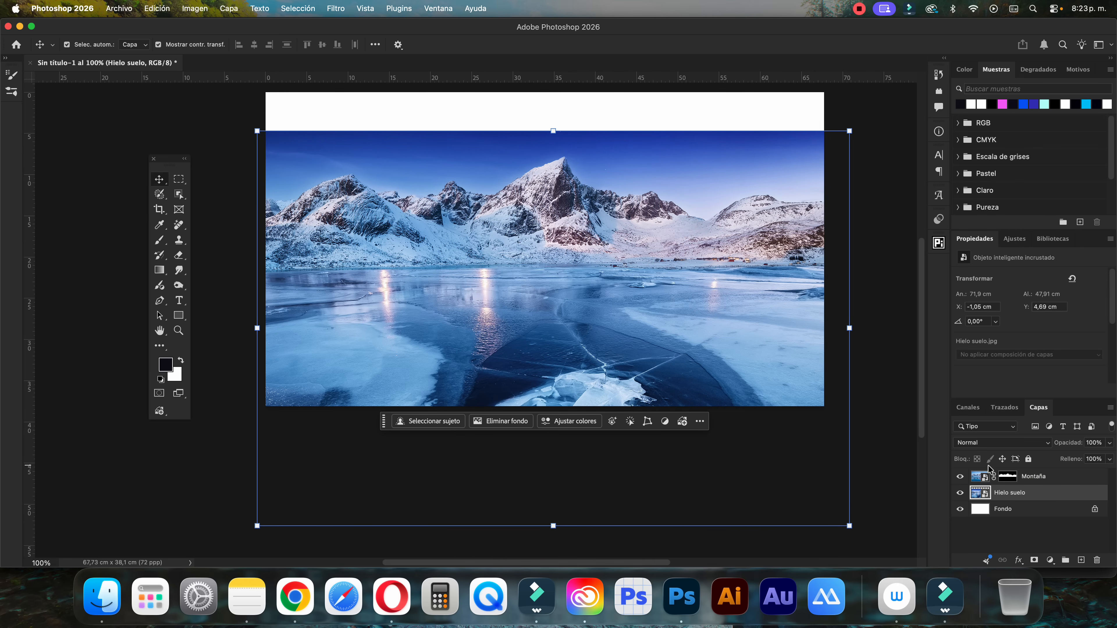
Mask out the Hielo suelo sky by painting black on a new layer mask with a 371 px brush, and touch up the ice in white
{"action": "left_click", "coordinate": [958, 493]}
{"action": "left_click", "coordinate": [960, 493]}
{"action": "left_click", "coordinate": [1034, 559]}
{"action": "left_click", "coordinate": [159, 240]}
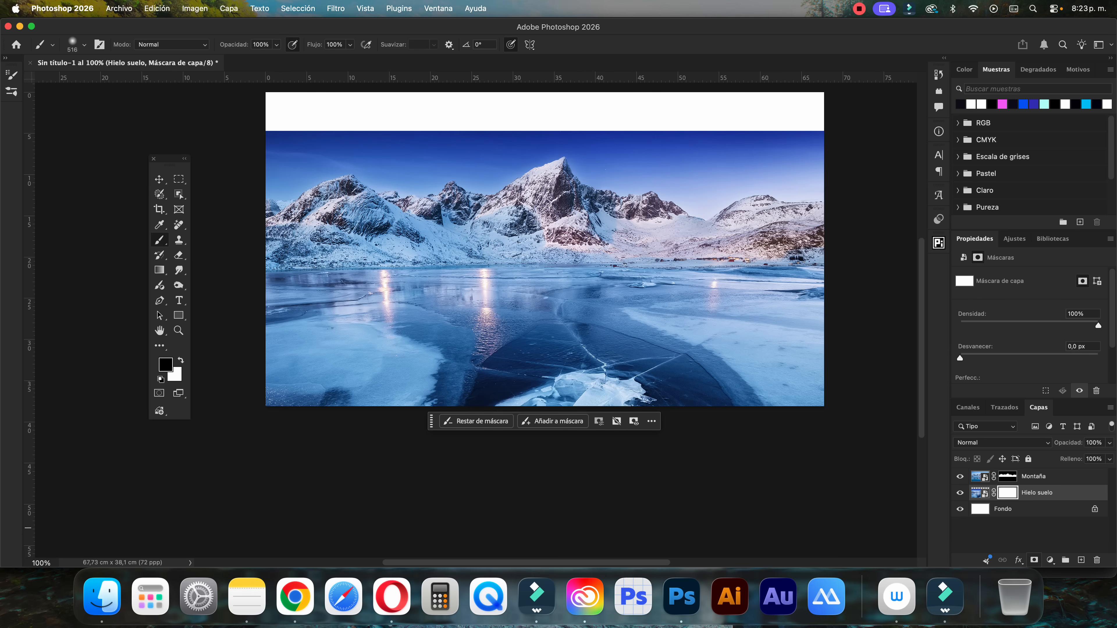
{"action": "mouse_move", "coordinate": [353, 192]}
{"action": "left_mouse_down"}
{"action": "mouse_move", "coordinate": [378, 191]}
{"action": "mouse_move", "coordinate": [307, 192]}
{"action": "left_mouse_up"}
{"action": "mouse_move", "coordinate": [303, 138]}
{"action": "left_mouse_down"}
{"action": "mouse_move", "coordinate": [311, 169]}
{"action": "mouse_move", "coordinate": [362, 123]}
{"action": "mouse_move", "coordinate": [505, 169]}
{"action": "mouse_move", "coordinate": [703, 142]}
{"action": "mouse_move", "coordinate": [835, 180]}
{"action": "left_mouse_up"}
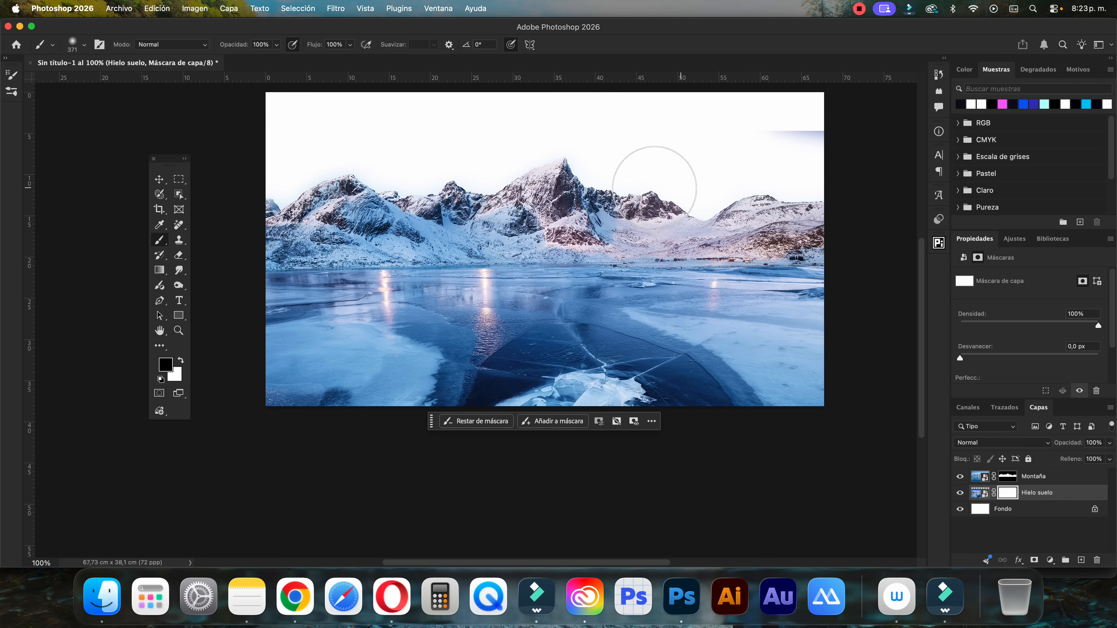
{"action": "mouse_move", "coordinate": [655, 188]}
{"action": "left_mouse_down"}
{"action": "mouse_move", "coordinate": [736, 169]}
{"action": "mouse_move", "coordinate": [700, 158]}
{"action": "mouse_move", "coordinate": [569, 181]}
{"action": "left_mouse_up"}
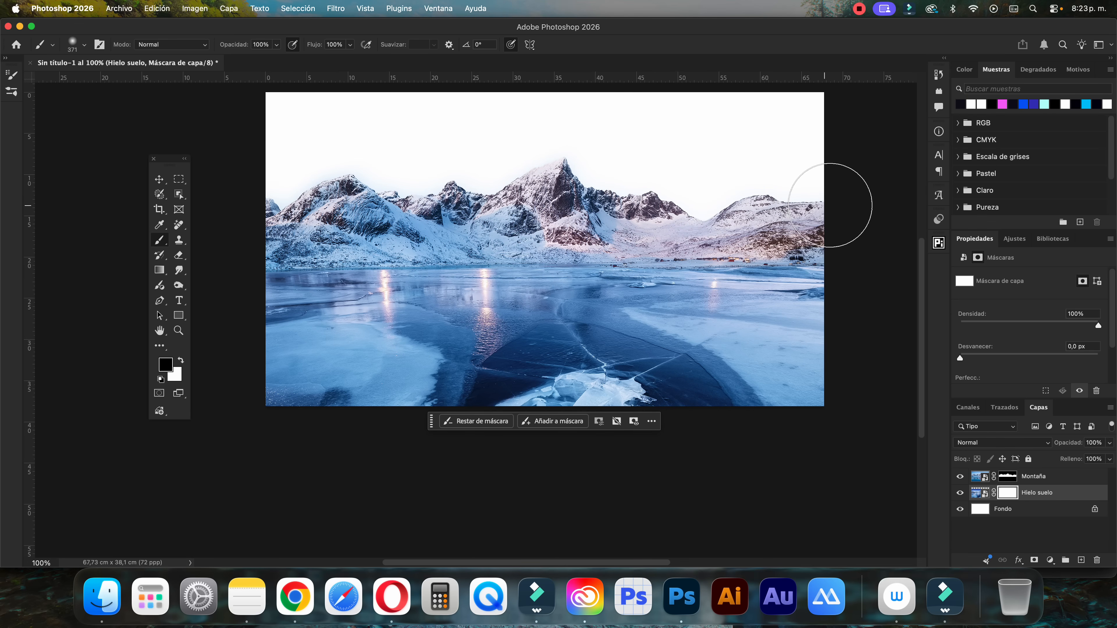
{"action": "key", "text": "x"}
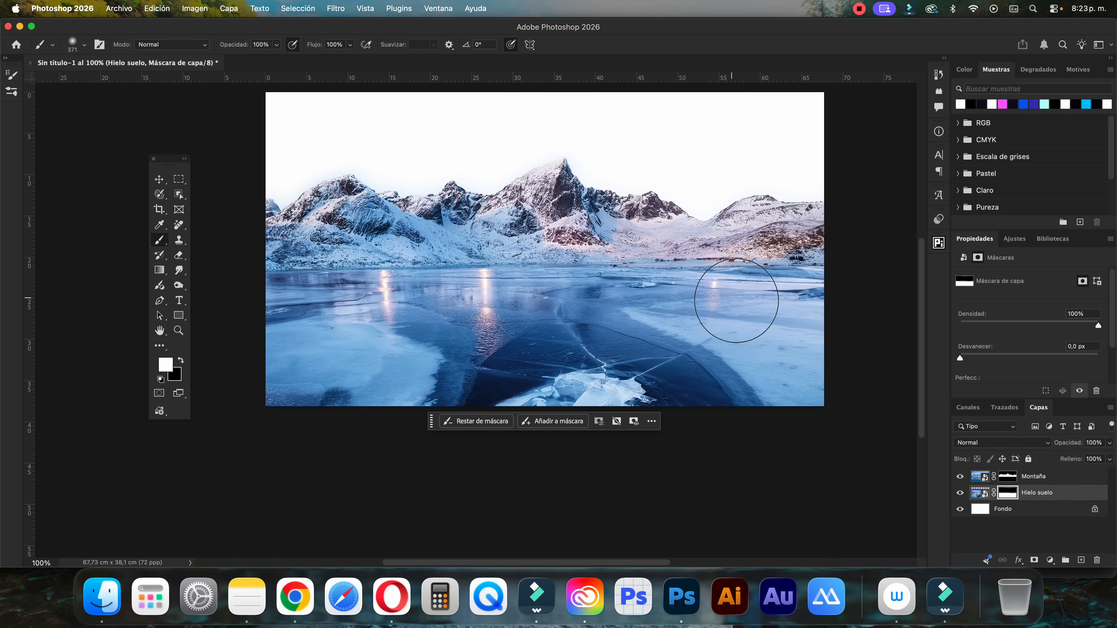
{"action": "mouse_move", "coordinate": [762, 296]}
{"action": "left_mouse_down"}
{"action": "mouse_move", "coordinate": [727, 295]}
{"action": "mouse_move", "coordinate": [873, 279]}
{"action": "left_mouse_up"}
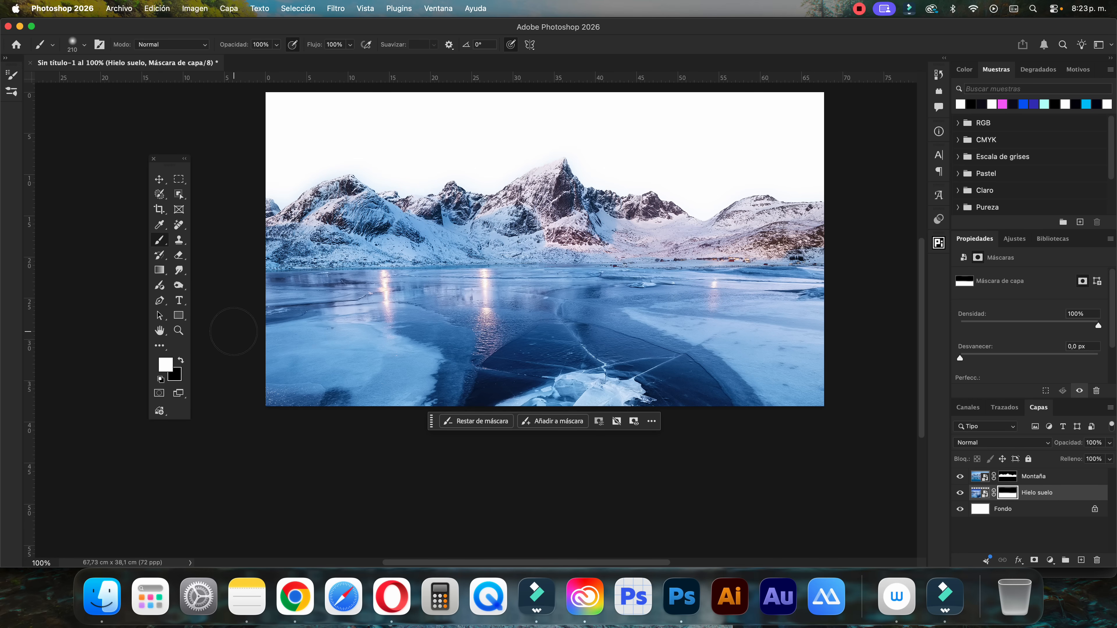
Place Fondo Sol.jpg from the Tutorial Fotomontaje Hielo folder in Finder directly above the Fondo layer
{"action": "left_click", "coordinate": [157, 181]}
{"action": "left_click", "coordinate": [1020, 515]}
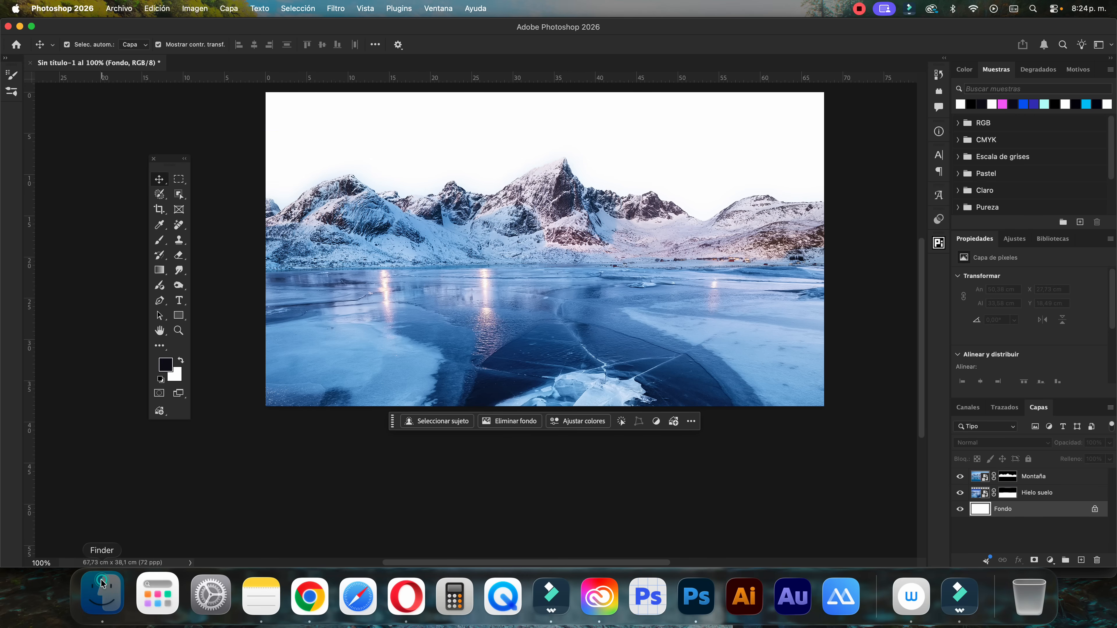
{"action": "left_click", "coordinate": [102, 597]}
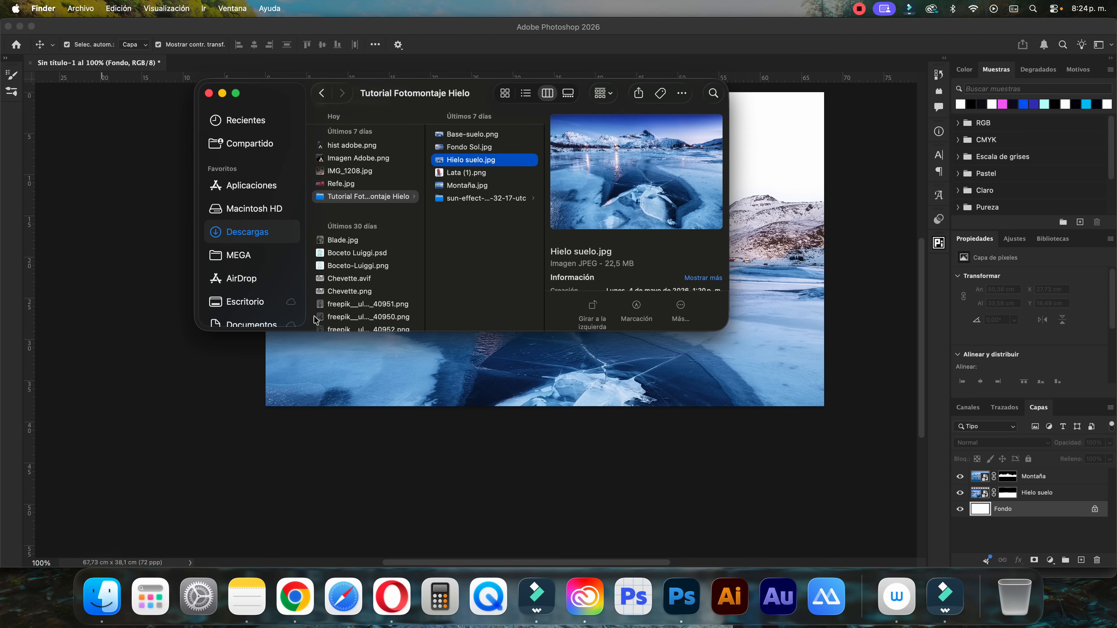
{"action": "left_click", "coordinate": [460, 150]}
{"action": "left_click_drag", "start_coordinate": [464, 377], "coordinate": [463, 376]}
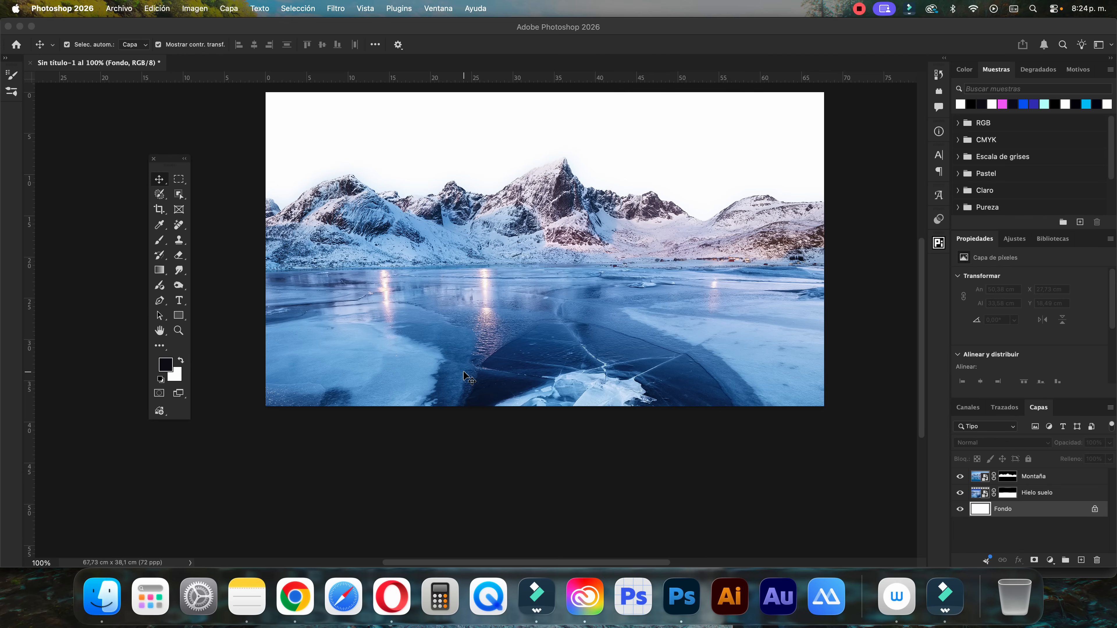
Scale the placed Fondo Sol image to about 194% and position it so its sky fills the area behind the mountains
{"action": "key", "text": "super+minus"}
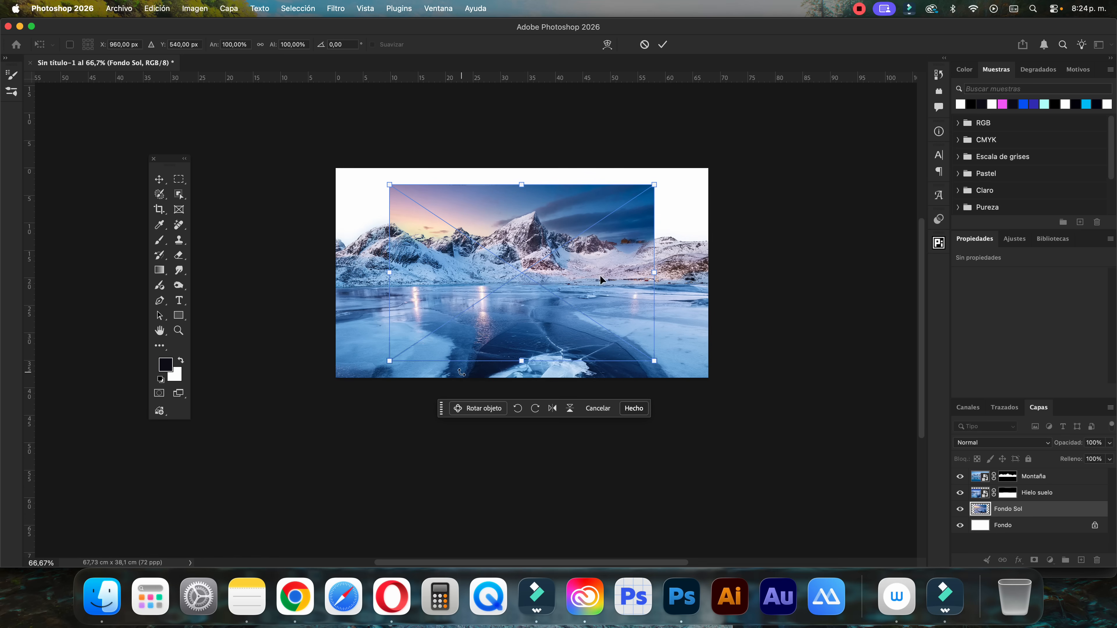
{"action": "left_click_drag", "start_coordinate": [654, 186], "coordinate": [663, 214]}
{"action": "left_click_drag", "start_coordinate": [731, 151], "coordinate": [775, 123]}
{"action": "left_click_drag", "start_coordinate": [669, 196], "coordinate": [666, 216]}
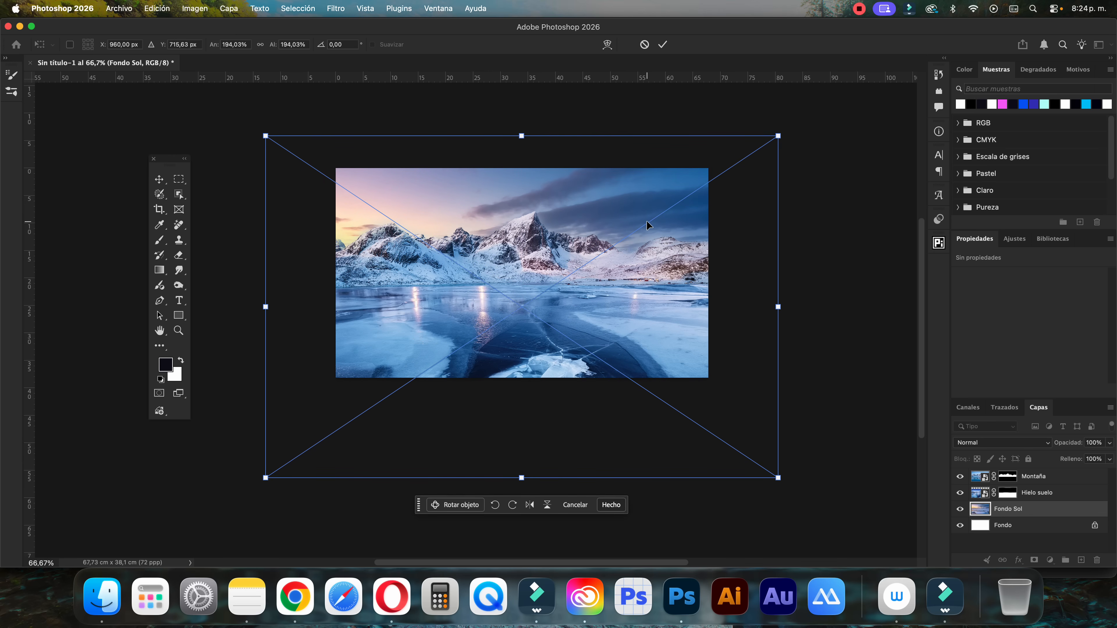
Flip the Fondo Sol image horizontally, shift it slightly left and commit the placement
{"action": "right_click", "coordinate": [656, 200]}
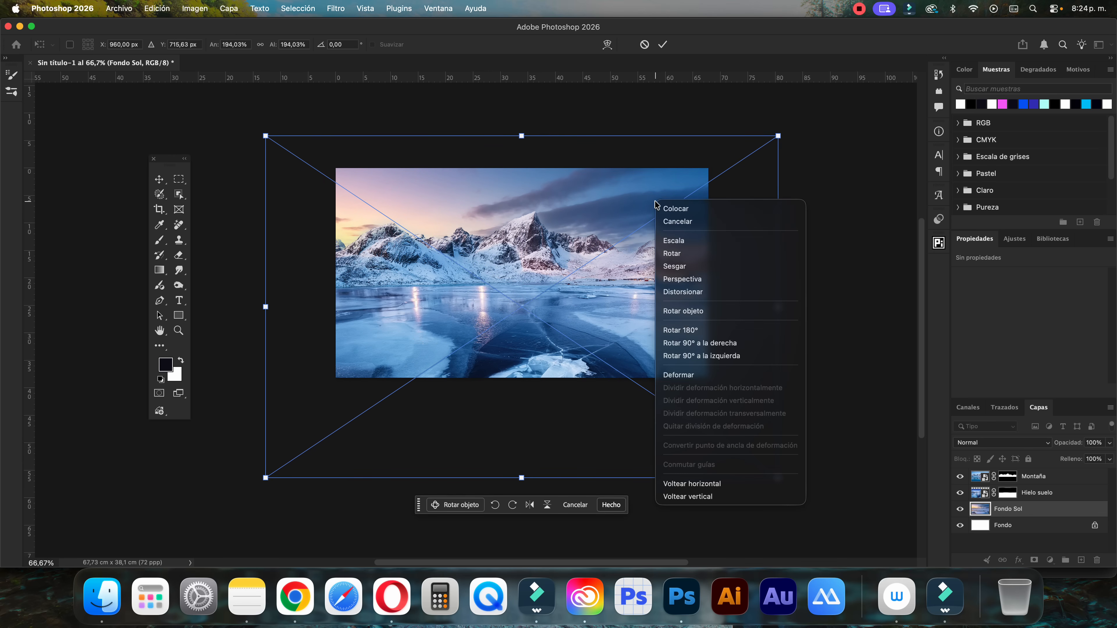
{"action": "left_click", "coordinate": [699, 483]}
{"action": "left_click", "coordinate": [670, 224]}
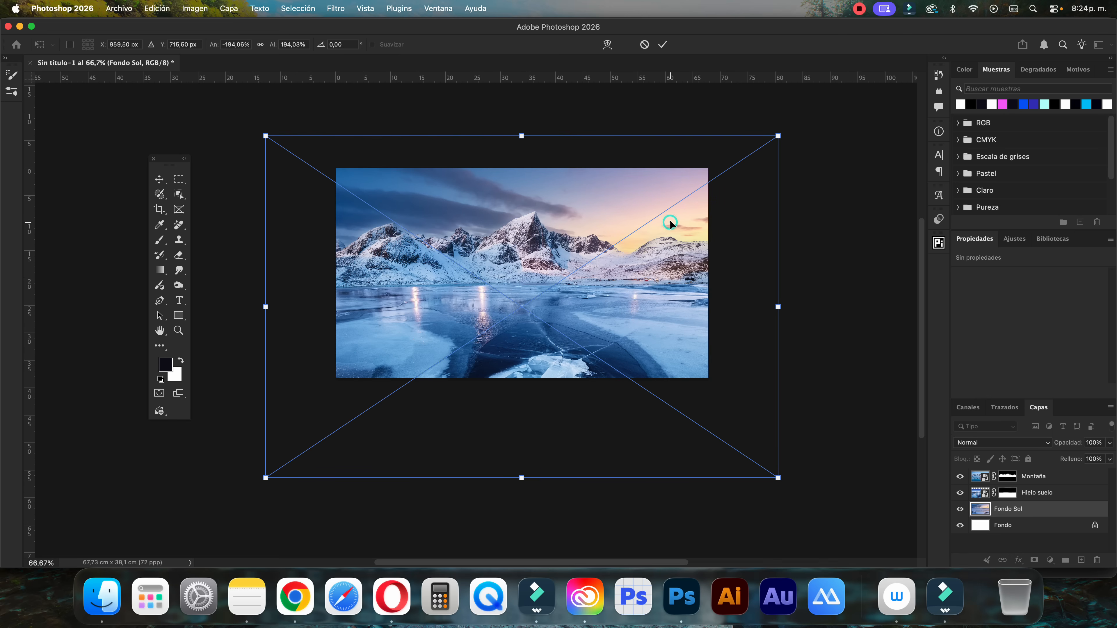
{"action": "left_click_drag", "start_coordinate": [670, 222], "coordinate": [659, 223]}
{"action": "left_click", "coordinate": [663, 44]}
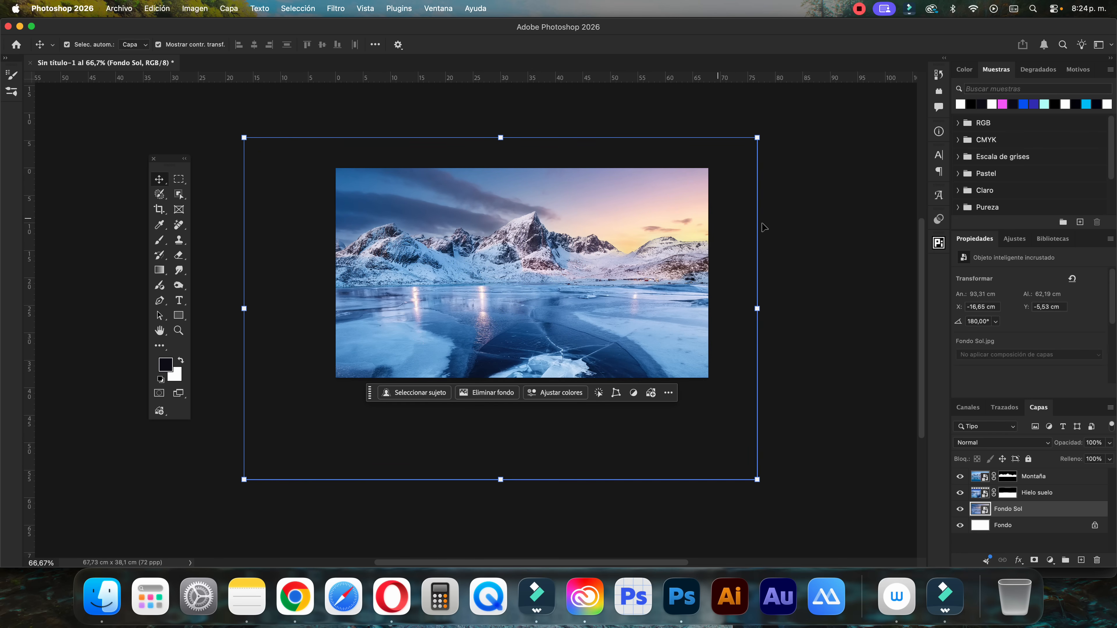
Nudge the Fondo Sol layer upward to a Y position of about -6,1 cm
{"action": "left_click", "coordinate": [841, 275]}
{"action": "left_click", "coordinate": [426, 196]}
{"action": "key", "text": "Up"}
{"action": "key", "text": "Up"}
{"action": "key", "text": "Up"}
{"action": "key", "text": "Up"}
{"action": "key", "text": "Up"}
{"action": "key", "text": "Up"}
{"action": "key", "text": "Up"}
{"action": "key", "text": "Up"}
{"action": "key", "text": "Up"}
{"action": "key", "text": "Up"}
{"action": "key", "text": "Up"}
{"action": "key", "text": "Up"}
{"action": "key", "text": "Up"}
{"action": "key", "text": "Up"}
{"action": "key", "text": "Up"}
{"action": "key", "text": "Up"}
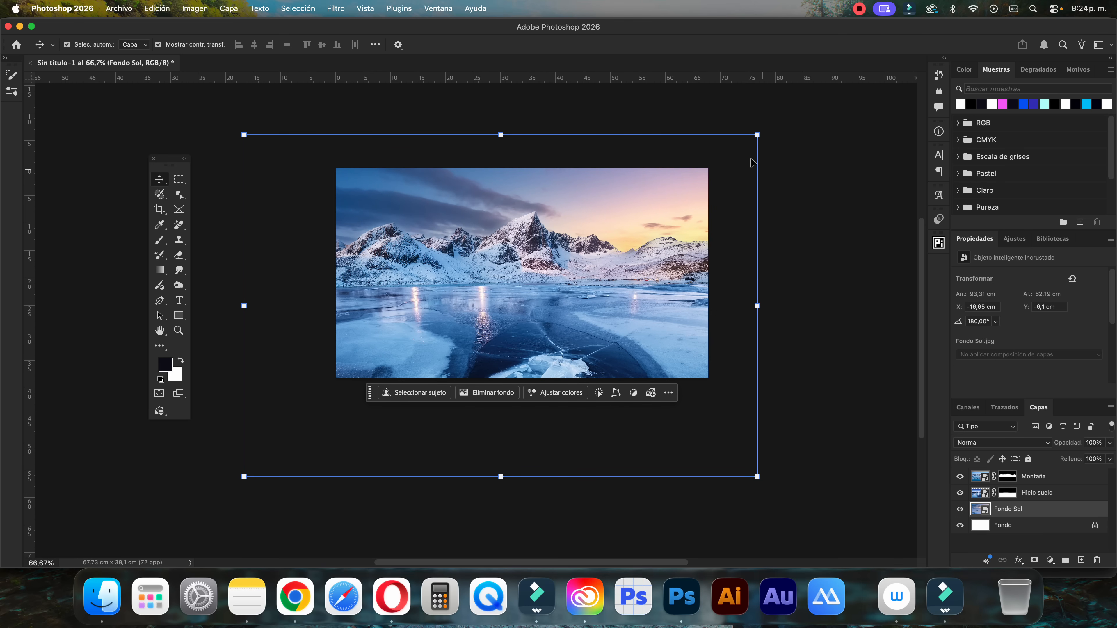
Enlarge the Fondo Sol layer to about 96,13 × 64,06 cm and nudge it left to an X position of about -17,7 cm
{"action": "left_click", "coordinate": [757, 135]}
{"action": "left_click_drag", "start_coordinate": [757, 476], "coordinate": [772, 486]}
{"action": "left_click", "coordinate": [663, 46]}
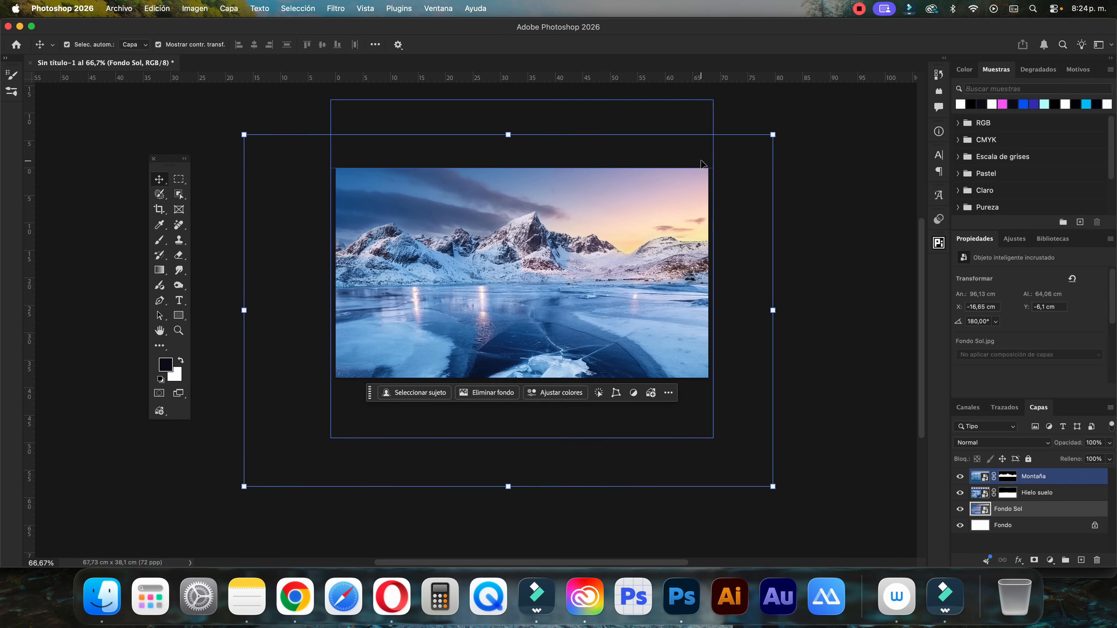
{"action": "key", "text": "Left"}
{"action": "key", "text": "Left"}
{"action": "key", "text": "Left"}
{"action": "key", "text": "Left"}
{"action": "key", "text": "Left"}
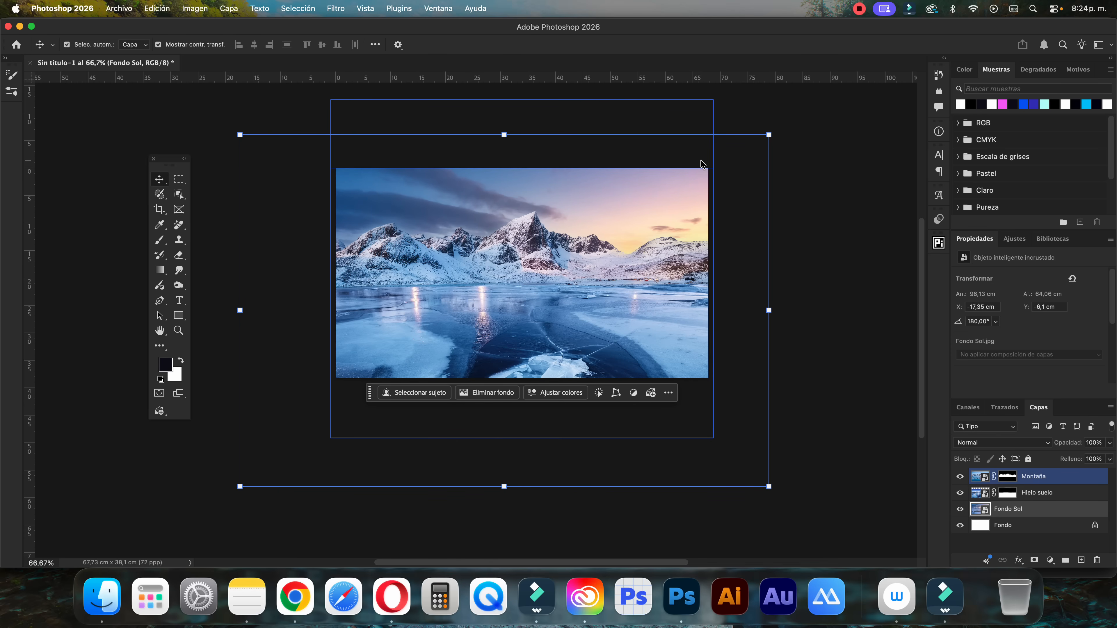
{"action": "left_click", "coordinate": [821, 154]}
{"action": "left_click", "coordinate": [577, 284]}
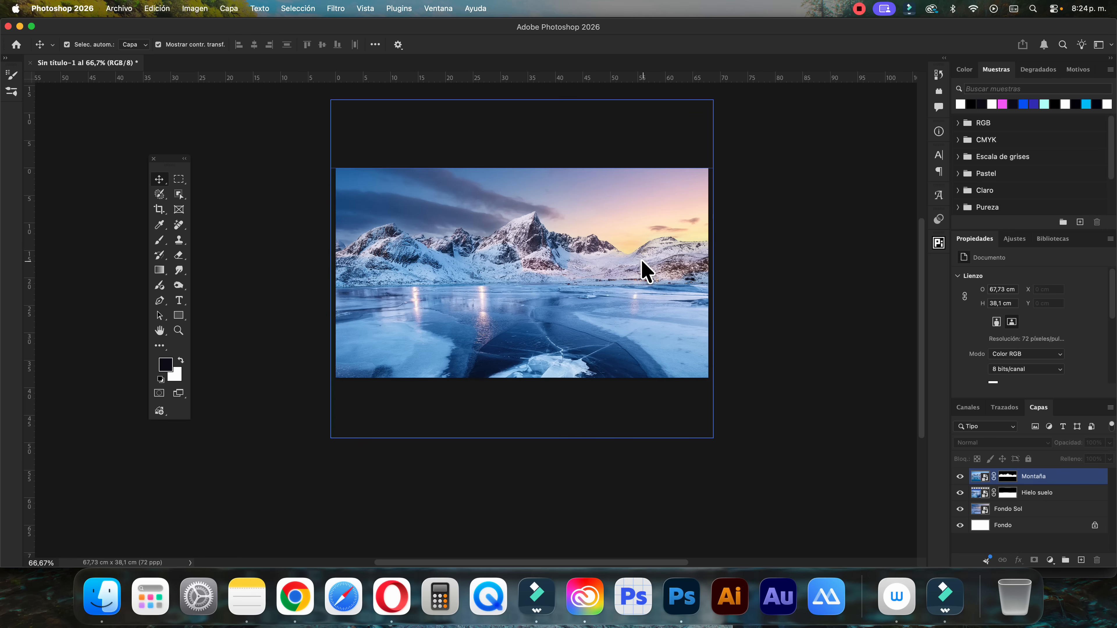
{"action": "key", "text": "super+1"}
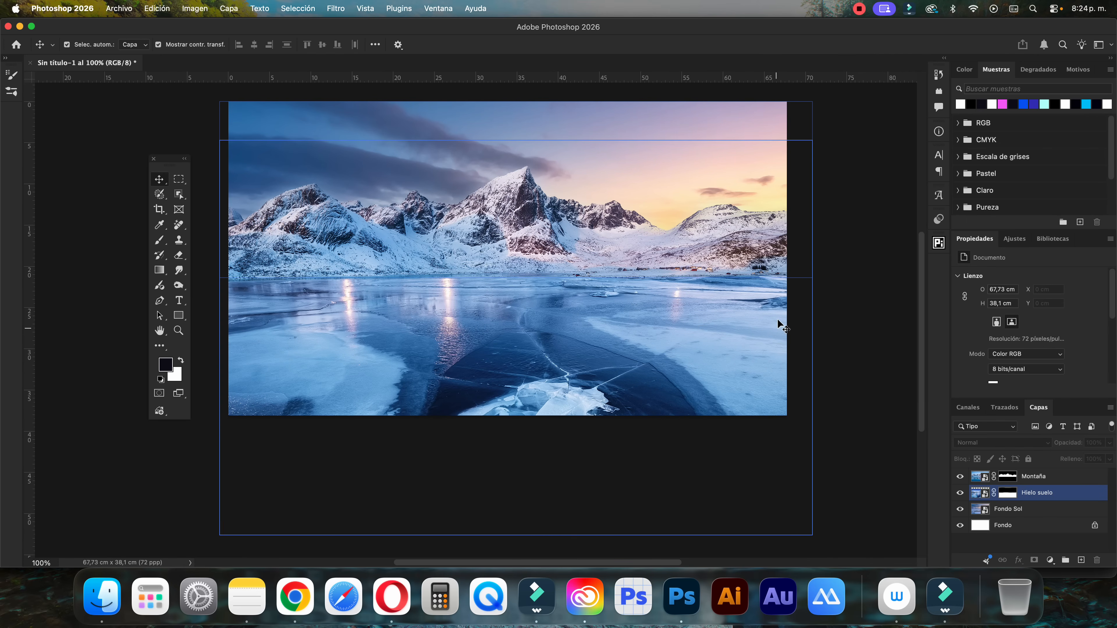
{"action": "left_click", "coordinate": [368, 139]}
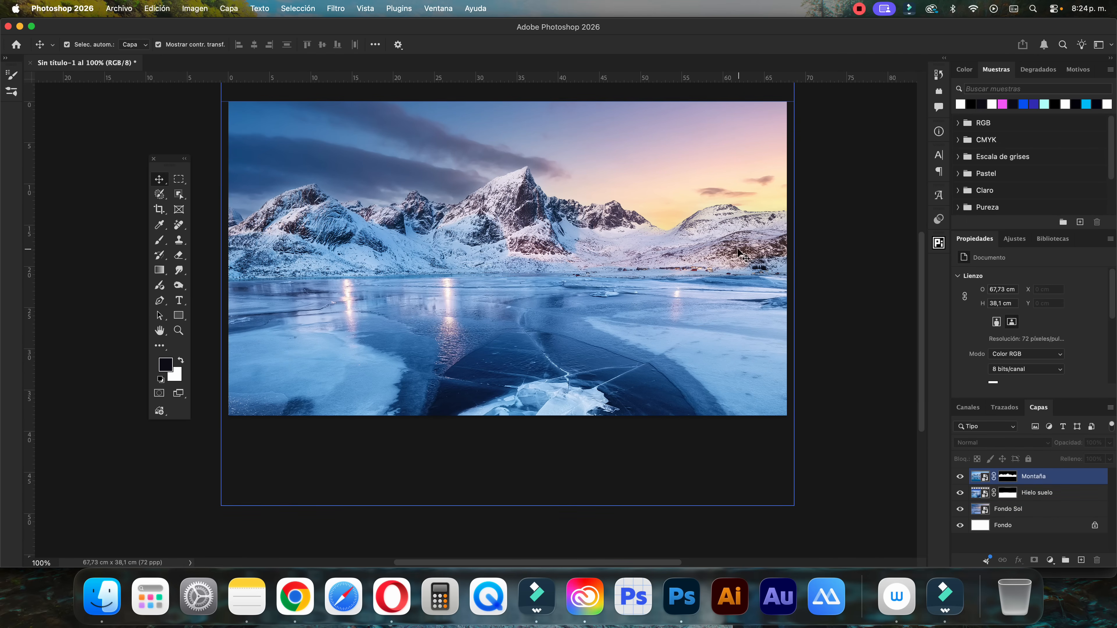
{"action": "left_click", "coordinate": [954, 464]}
{"action": "left_click", "coordinate": [1008, 508]}
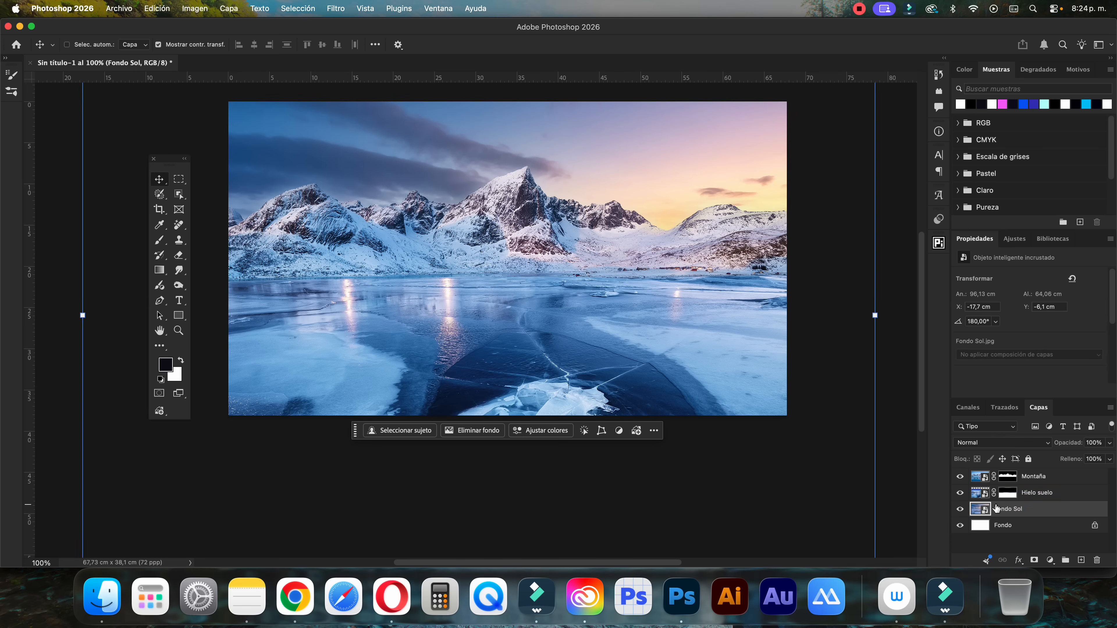
Flip the Montaña layer horizontally with Free Transform, and move the Fondo Sol layer slightly up
{"action": "key", "text": "super+minus"}
{"action": "left_click", "coordinate": [1030, 478]}
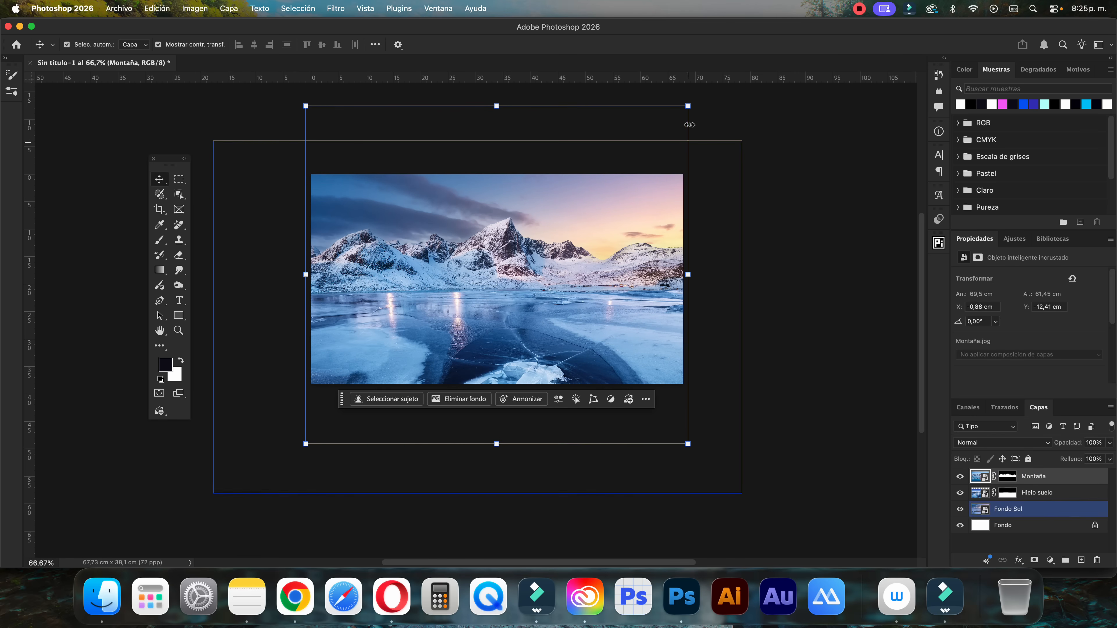
{"action": "key", "text": "super+t"}
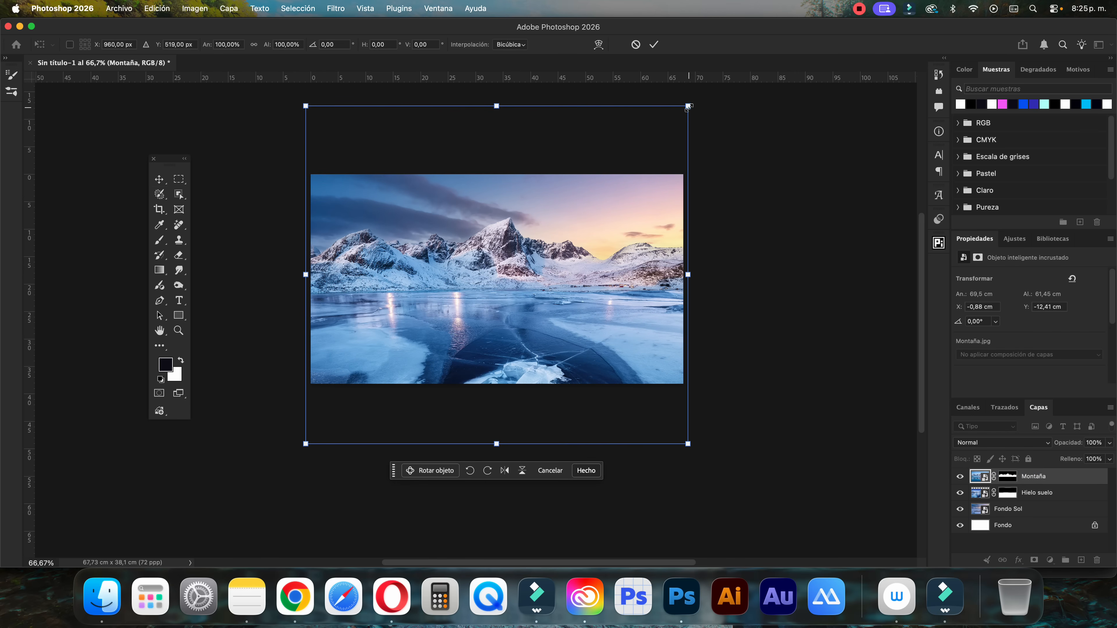
{"action": "right_click", "coordinate": [616, 220]}
{"action": "left_click", "coordinate": [658, 517]}
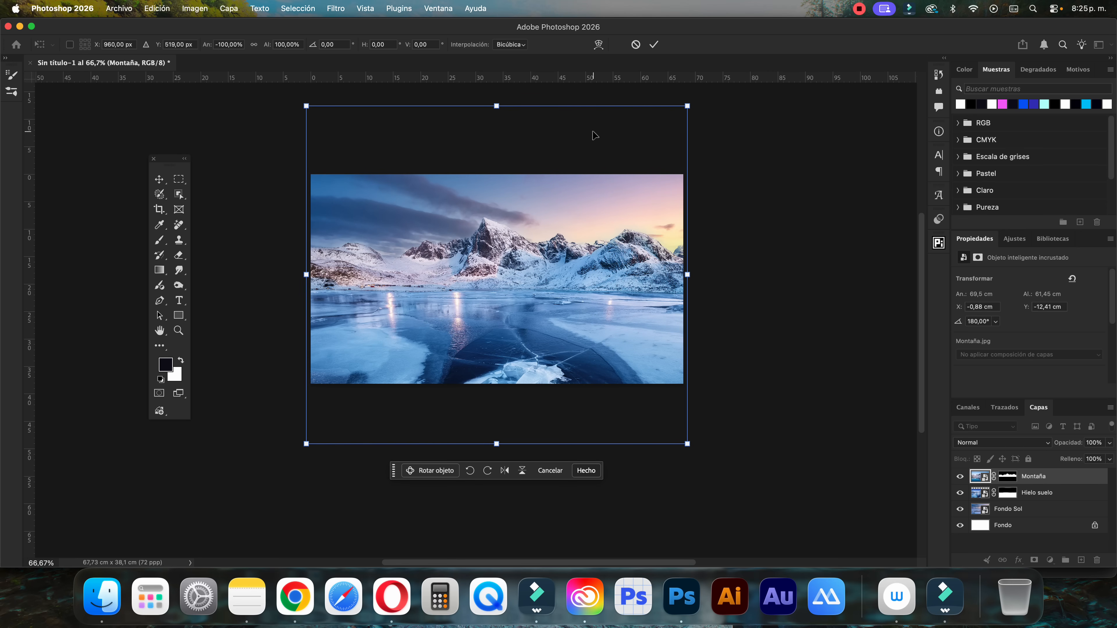
{"action": "left_click", "coordinate": [654, 46]}
{"action": "left_click", "coordinate": [1026, 510]}
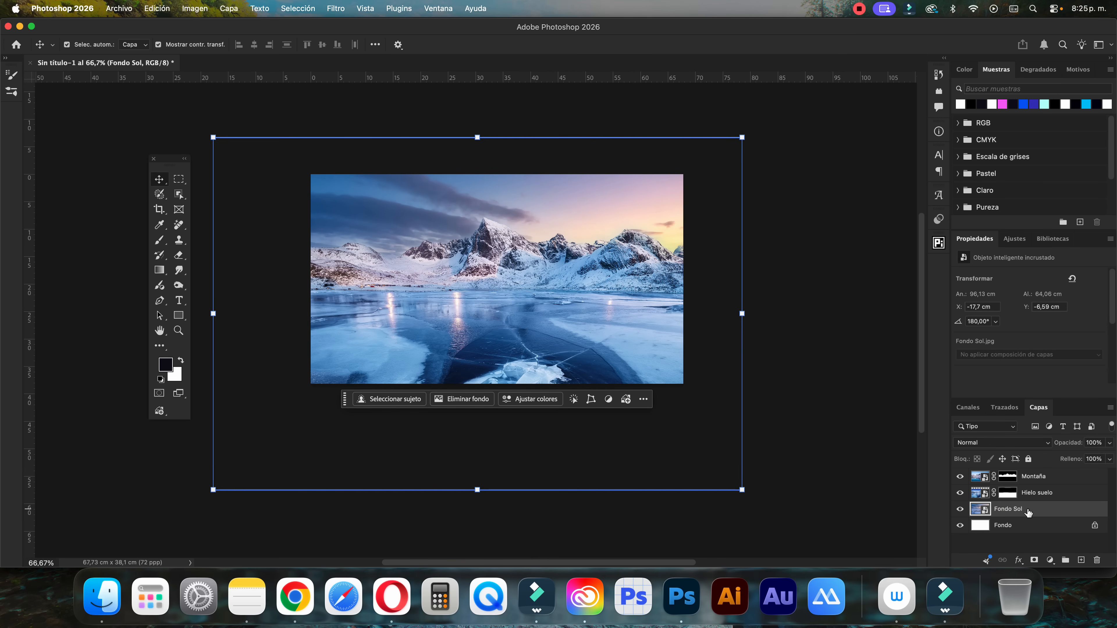
Target the Montaña layer mask with the Brush tool and set it to 15% opacity and 43% flow
{"action": "left_click", "coordinate": [1007, 476]}
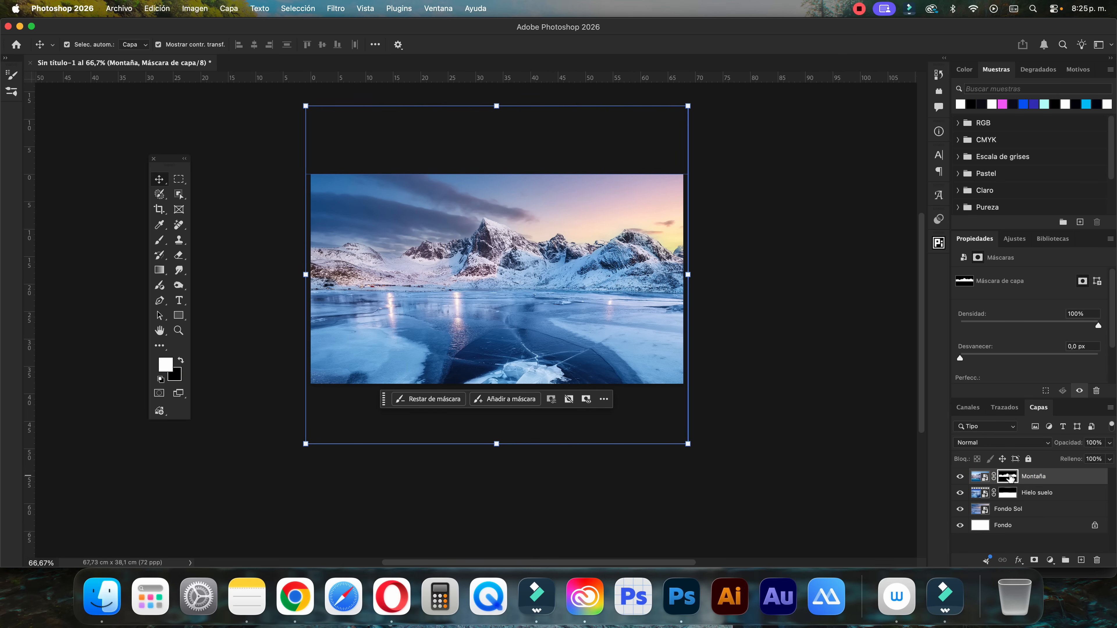
{"action": "key", "text": "b"}
{"action": "left_click", "coordinate": [276, 45]}
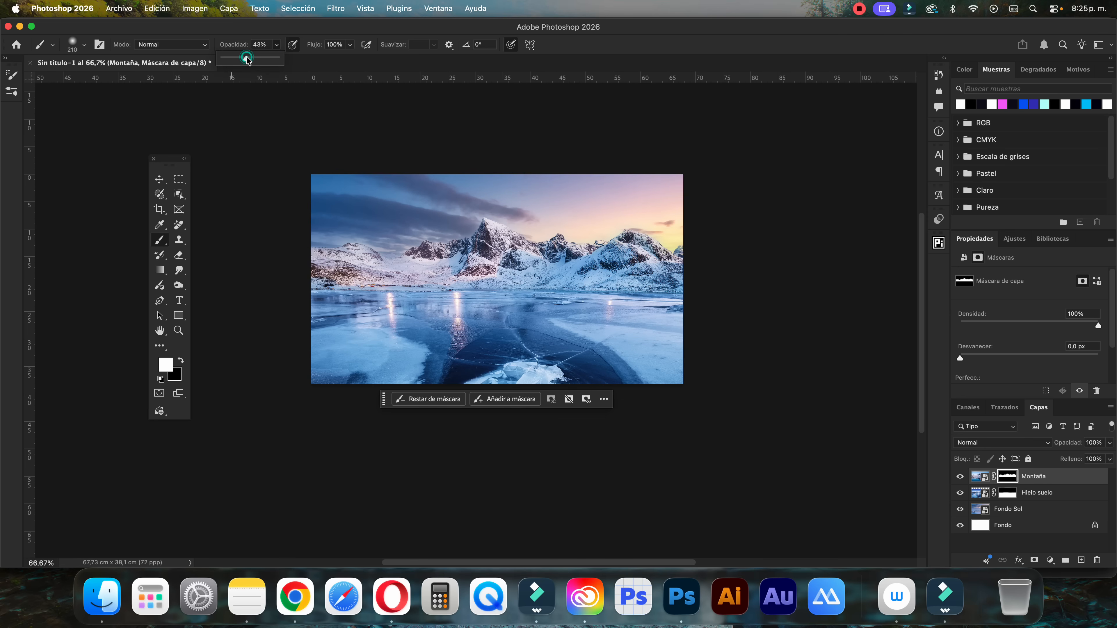
{"action": "left_click", "coordinate": [350, 44]}
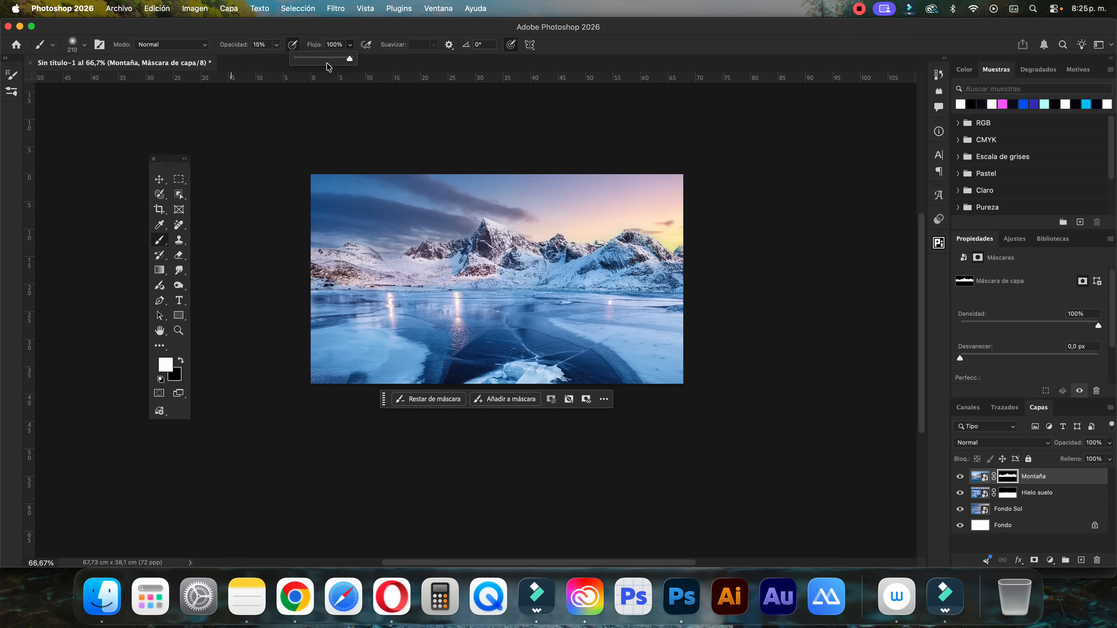
Reduce the brush to 73 px and paint white on the Montaña layer mask along the ridge of the left-hand snowy hills
{"action": "scroll", "coordinate": [413, 257], "scroll_direction": "left", "scroll_amount": 3}
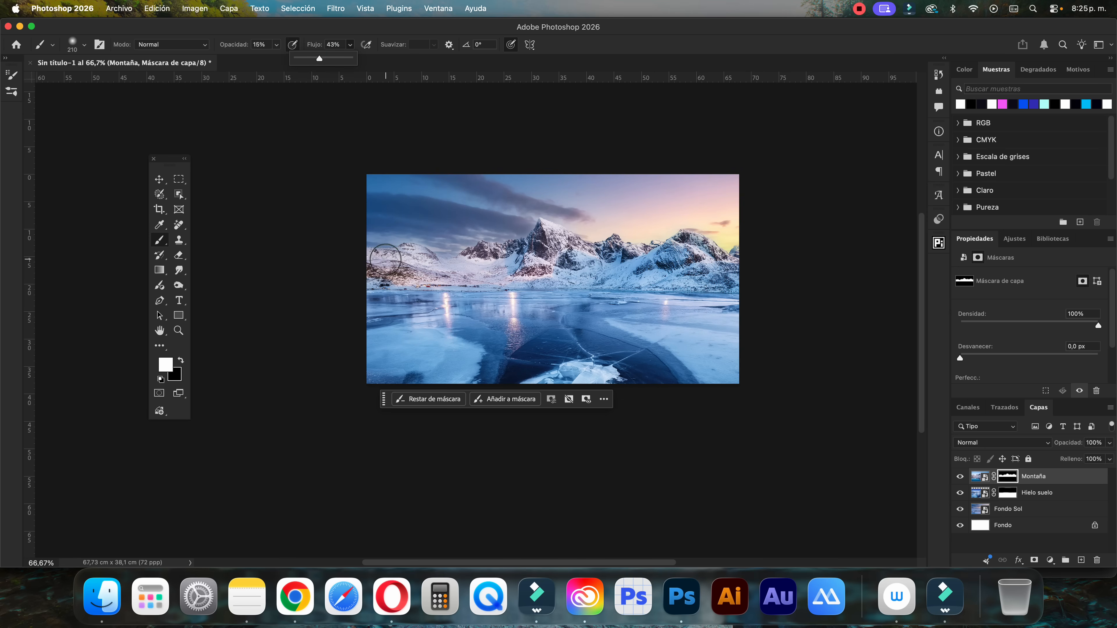
{"action": "key", "text": "super+plus"}
{"action": "key", "text": "super+plus"}
{"action": "key", "text": "super+plus"}
{"action": "scroll", "coordinate": [416, 309], "scroll_direction": "up", "scroll_amount": 8}
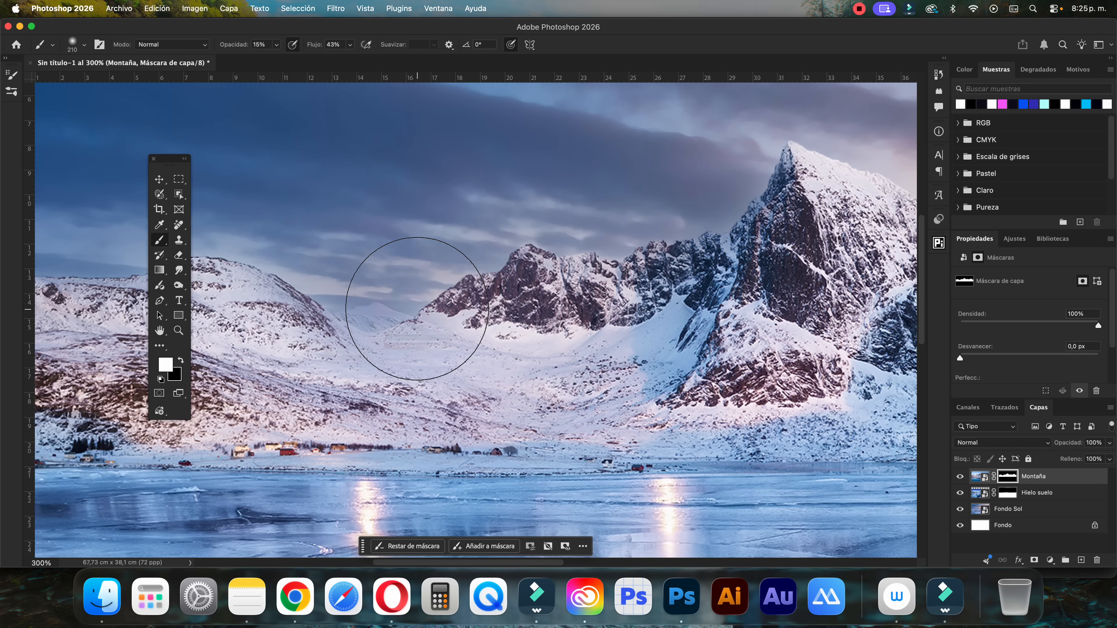
{"action": "mouse_move", "coordinate": [418, 344]}
{"action": "left_mouse_down"}
{"action": "mouse_move", "coordinate": [394, 363]}
{"action": "mouse_move", "coordinate": [411, 354]}
{"action": "mouse_move", "coordinate": [283, 348]}
{"action": "left_mouse_up"}
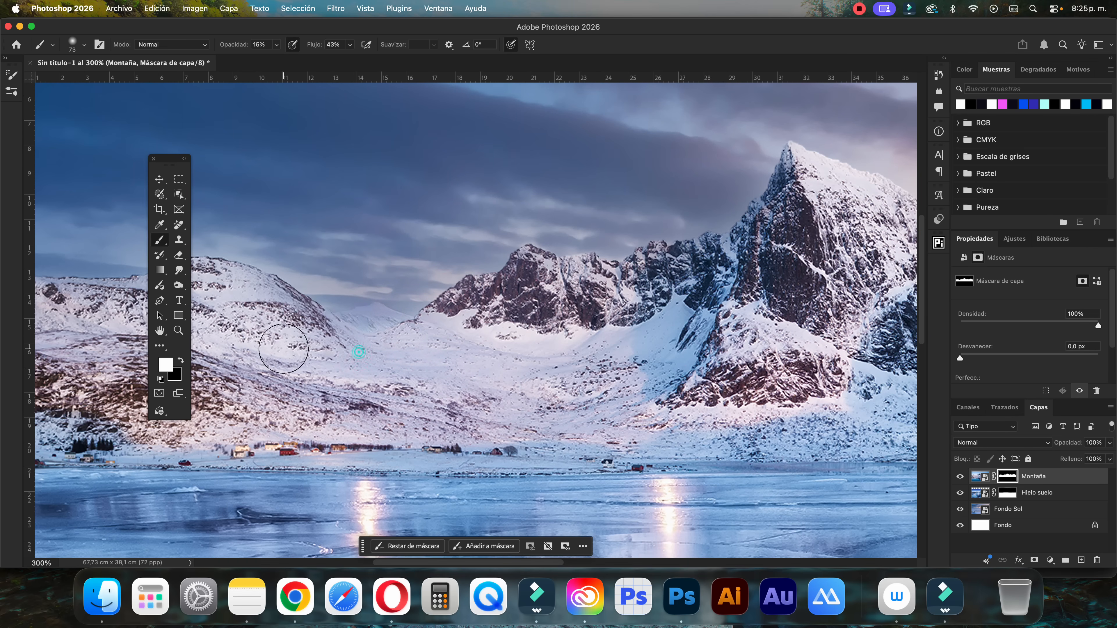
{"action": "left_click_drag", "start_coordinate": [502, 375], "coordinate": [685, 369]}
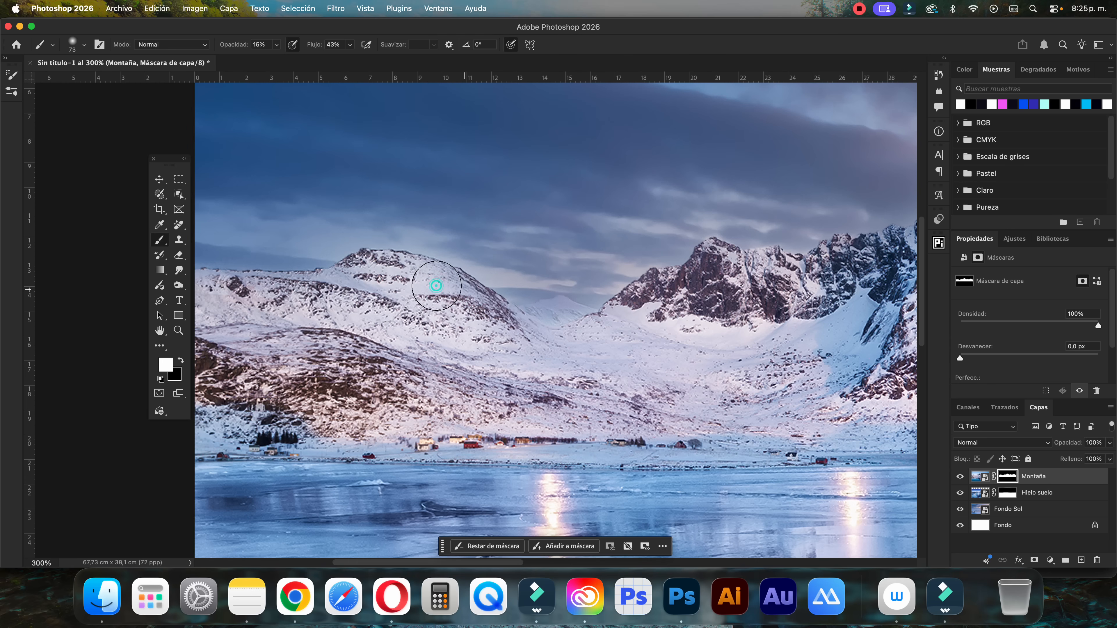
{"action": "mouse_move", "coordinate": [331, 274]}
{"action": "left_mouse_down"}
{"action": "mouse_move", "coordinate": [356, 289]}
{"action": "mouse_move", "coordinate": [249, 299]}
{"action": "mouse_move", "coordinate": [321, 293]}
{"action": "mouse_move", "coordinate": [171, 282]}
{"action": "mouse_move", "coordinate": [393, 275]}
{"action": "mouse_move", "coordinate": [521, 306]}
{"action": "mouse_move", "coordinate": [599, 341]}
{"action": "mouse_move", "coordinate": [664, 321]}
{"action": "left_mouse_up"}
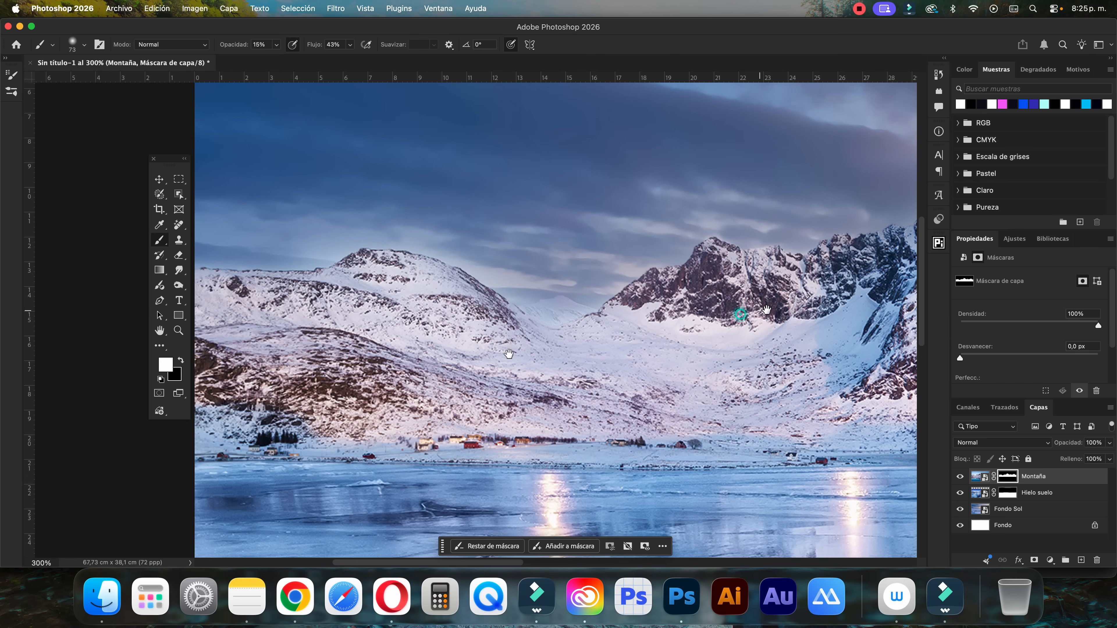
Inspect the Montaña mask's blending along the central peak and right-hand mountains, and review the whole composition
{"action": "left_click_drag", "start_coordinate": [766, 310], "coordinate": [465, 354]}
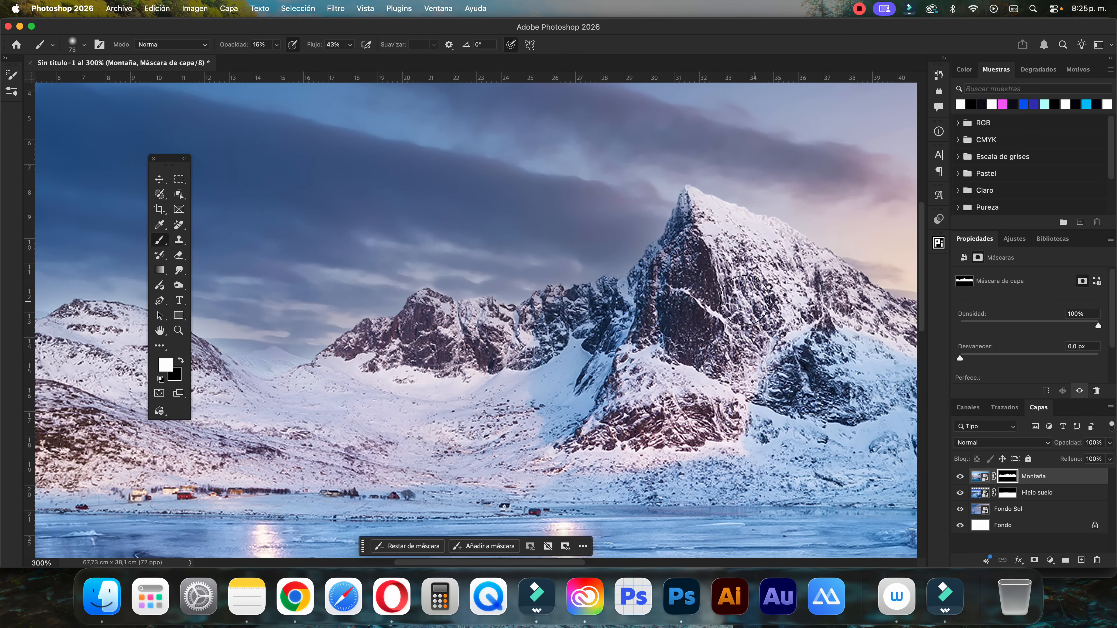
{"action": "scroll", "coordinate": [725, 308], "scroll_direction": "right", "scroll_amount": 8}
{"action": "scroll", "coordinate": [725, 308], "scroll_direction": "down", "scroll_amount": 2}
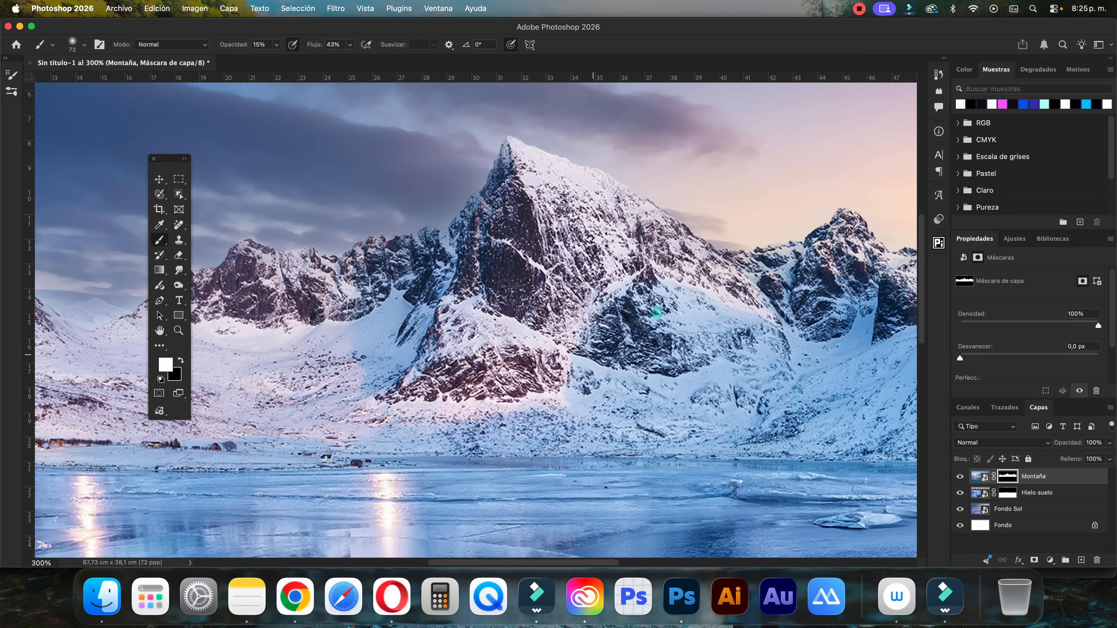
{"action": "mouse_move", "coordinate": [795, 338]}
{"action": "left_mouse_down"}
{"action": "mouse_move", "coordinate": [606, 347]}
{"action": "mouse_move", "coordinate": [593, 332]}
{"action": "left_mouse_up"}
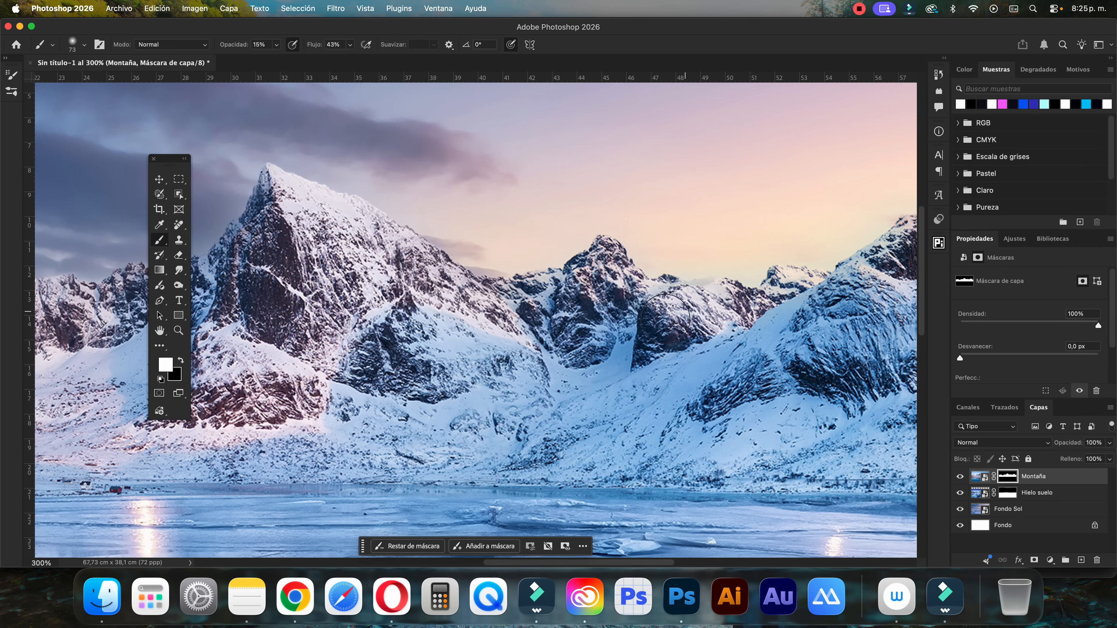
{"action": "scroll", "coordinate": [712, 333], "scroll_direction": "right", "scroll_amount": 9}
{"action": "scroll", "coordinate": [712, 333], "scroll_direction": "up", "scroll_amount": 3}
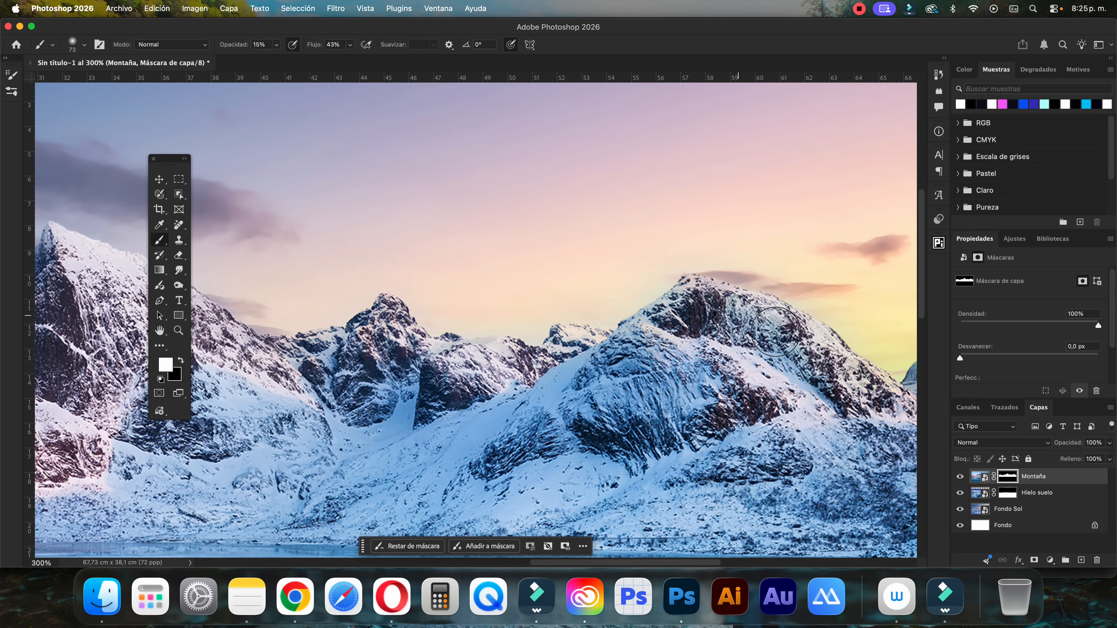
{"action": "scroll", "coordinate": [746, 323], "scroll_direction": "right", "scroll_amount": 10}
{"action": "scroll", "coordinate": [746, 322], "scroll_direction": "down", "scroll_amount": 2}
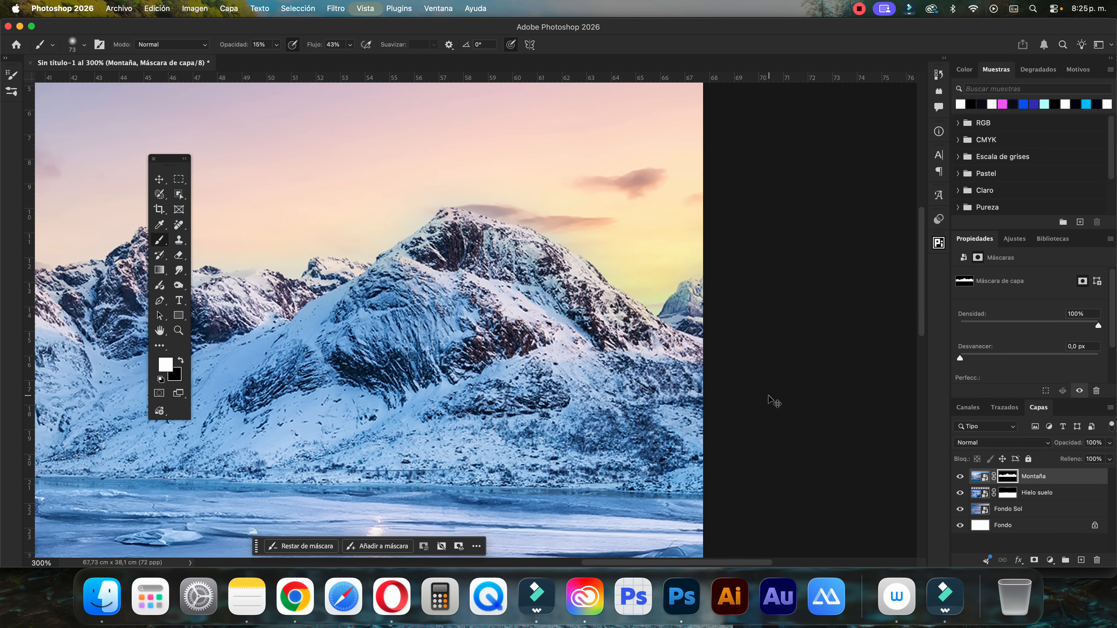
{"action": "key", "text": "super+minus"}
{"action": "scroll", "coordinate": [662, 389], "scroll_direction": "left", "scroll_amount": 12}
{"action": "scroll", "coordinate": [662, 390], "scroll_direction": "left", "scroll_amount": 20}
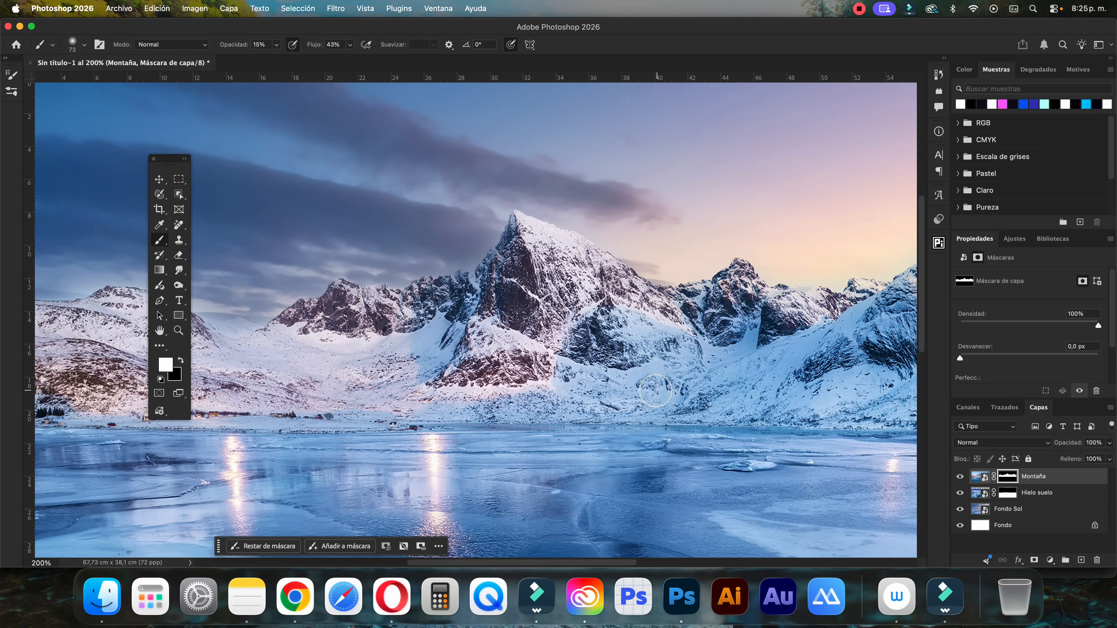
{"action": "scroll", "coordinate": [659, 387], "scroll_direction": "right", "scroll_amount": 20}
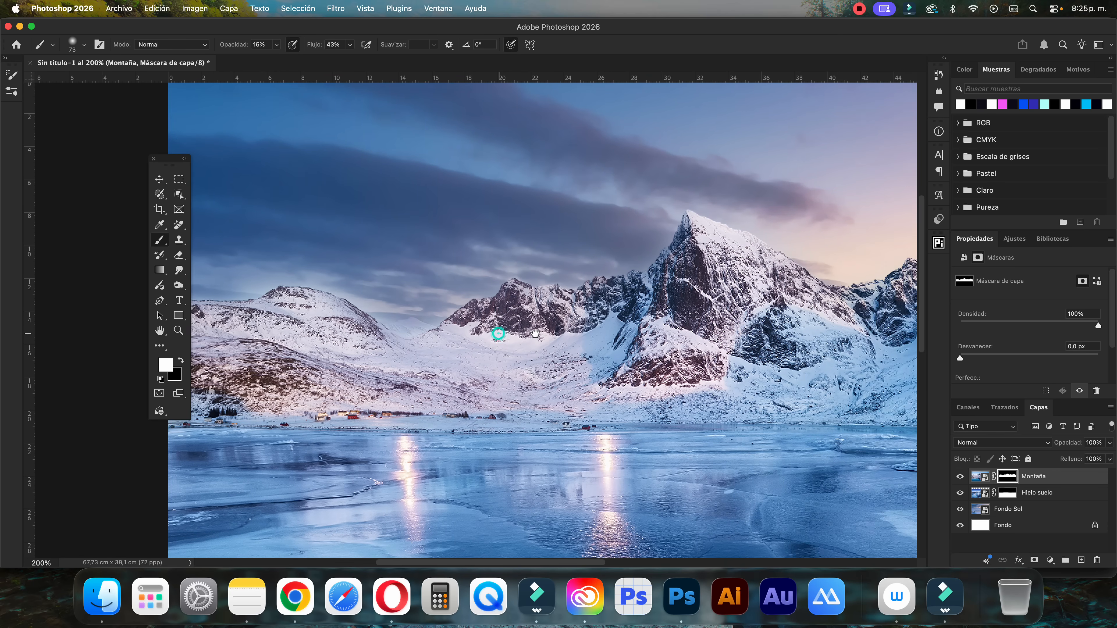
{"action": "left_click_drag", "start_coordinate": [498, 334], "coordinate": [549, 333]}
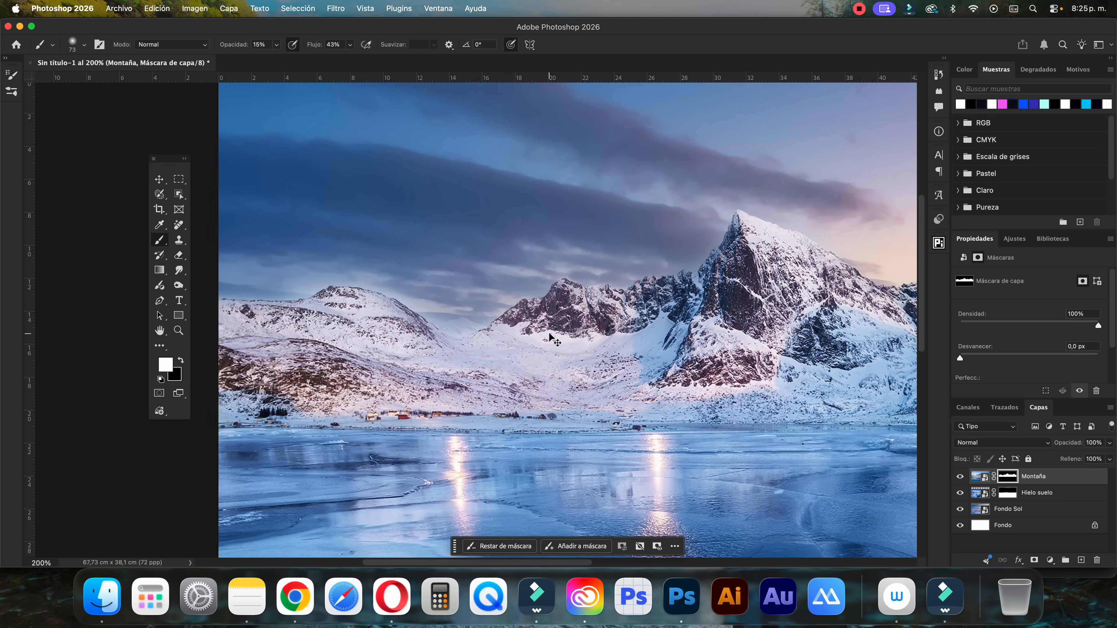
{"action": "key", "text": "super+minus"}
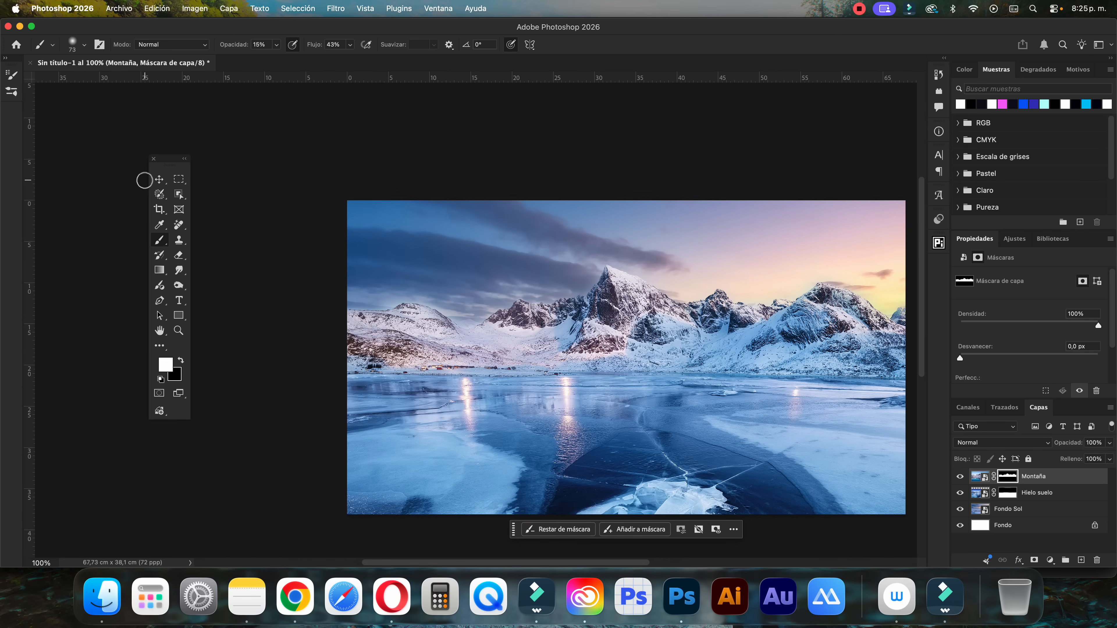
Select the Fondo Sol layer with the Move tool and add a Hue/Saturation adjustment layer above it
{"action": "left_click", "coordinate": [155, 181]}
{"action": "left_click", "coordinate": [284, 202], "text": "super"}
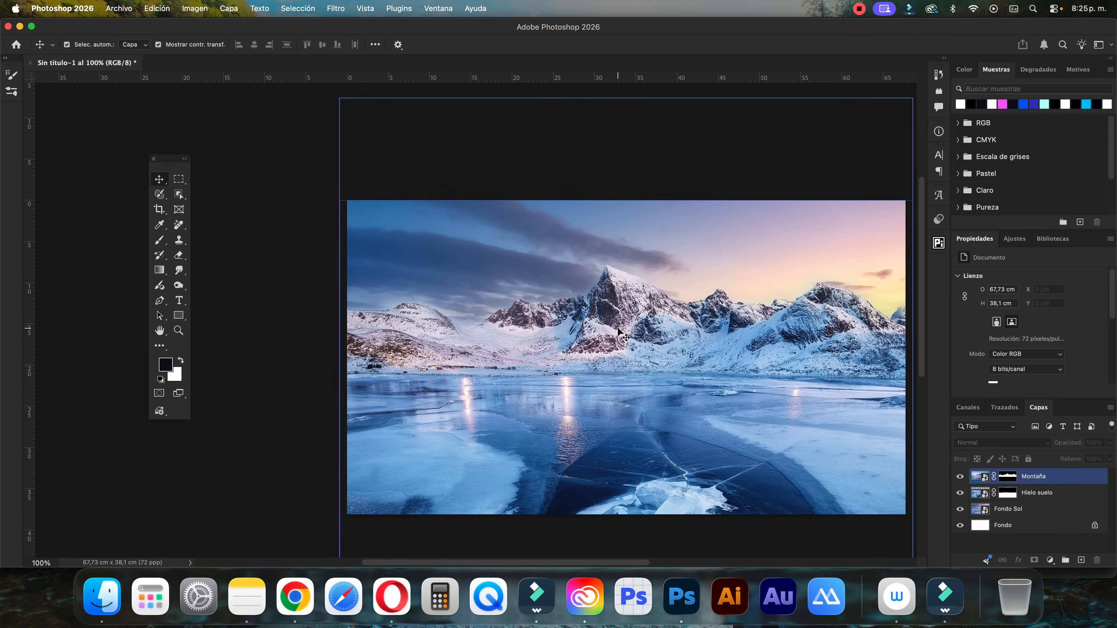
{"action": "key", "text": "super+minus"}
{"action": "left_click", "coordinate": [618, 328]}
{"action": "left_click", "coordinate": [1005, 493]}
{"action": "left_click", "coordinate": [1011, 513]}
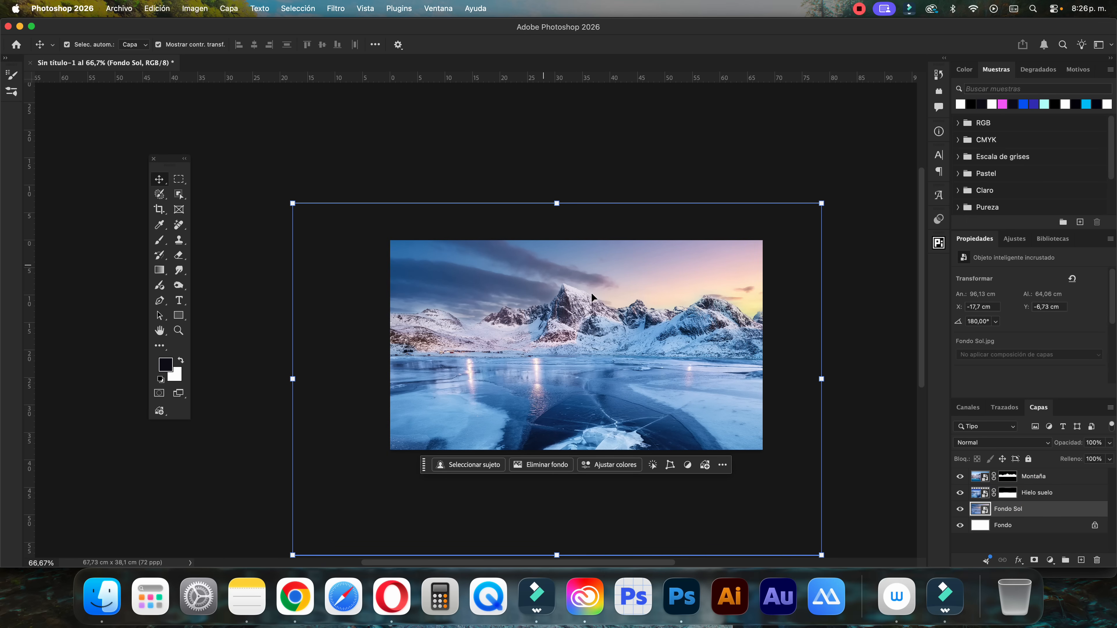
{"action": "left_click", "coordinate": [1048, 559]}
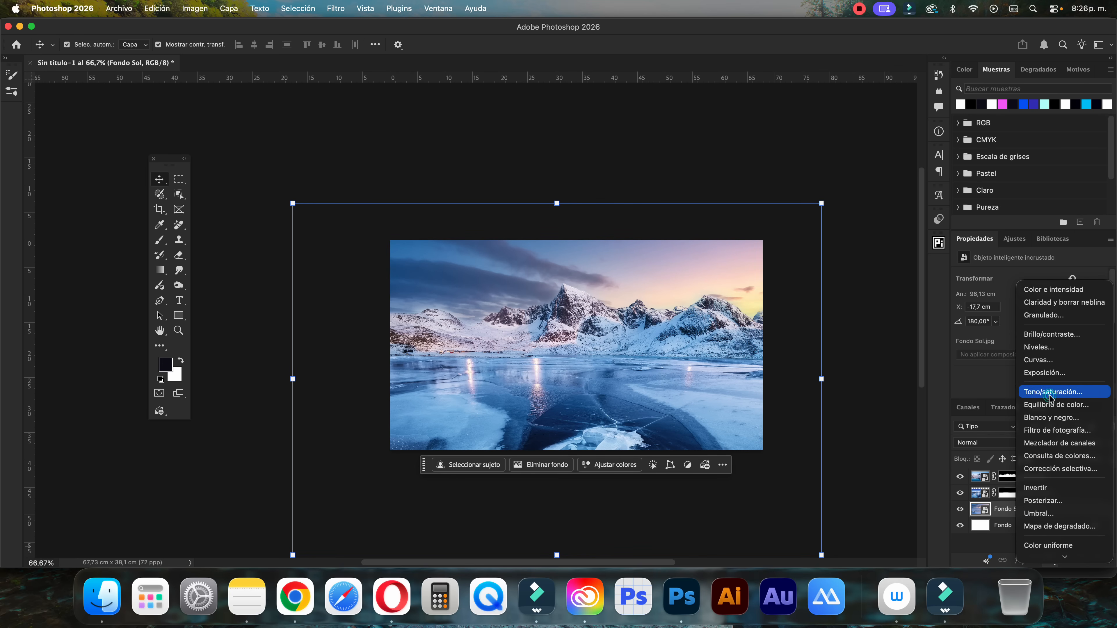
{"action": "left_click", "coordinate": [1048, 392]}
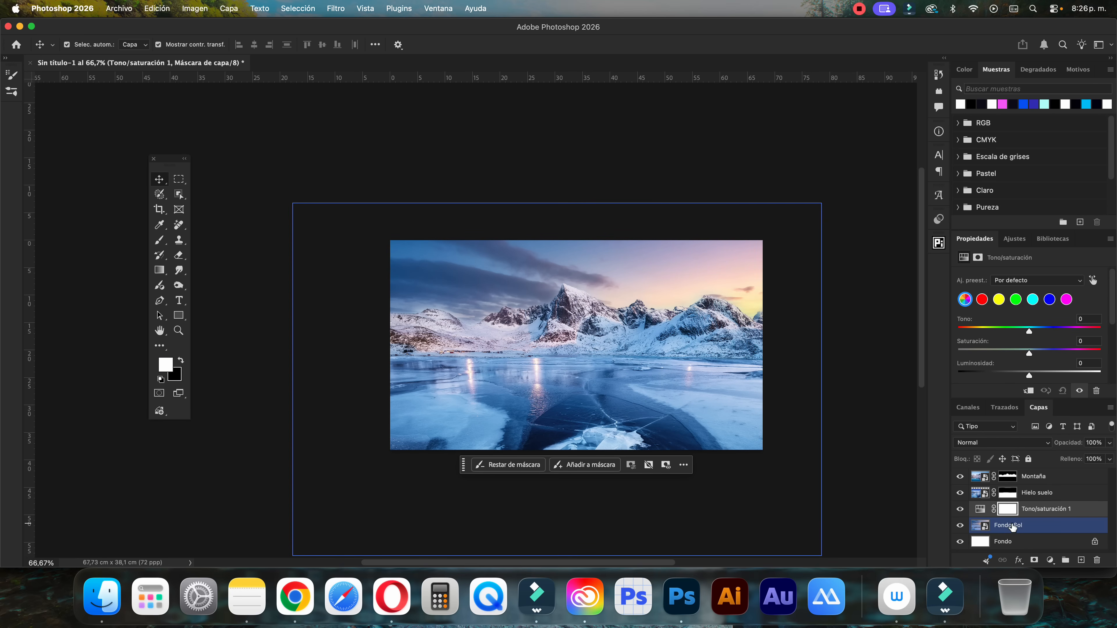
Clip the Hue/Saturation adjustment to the Fondo Sol layer and set its saturation to +26
{"action": "left_click_drag", "start_coordinate": [1024, 515], "coordinate": [1037, 512]}
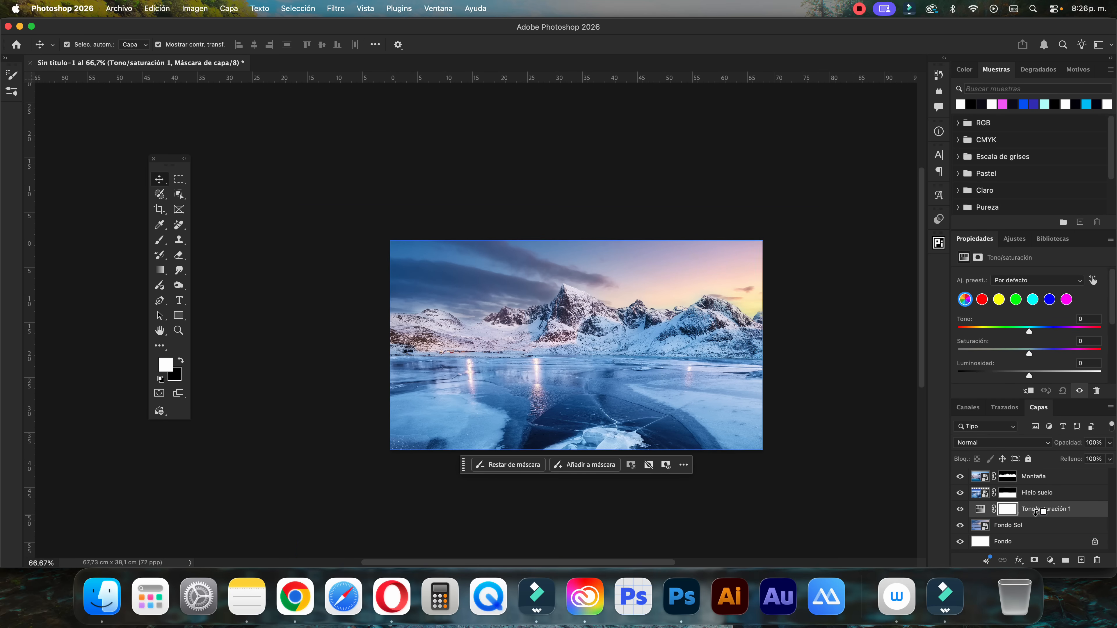
{"action": "left_click", "coordinate": [1032, 513], "text": "alt"}
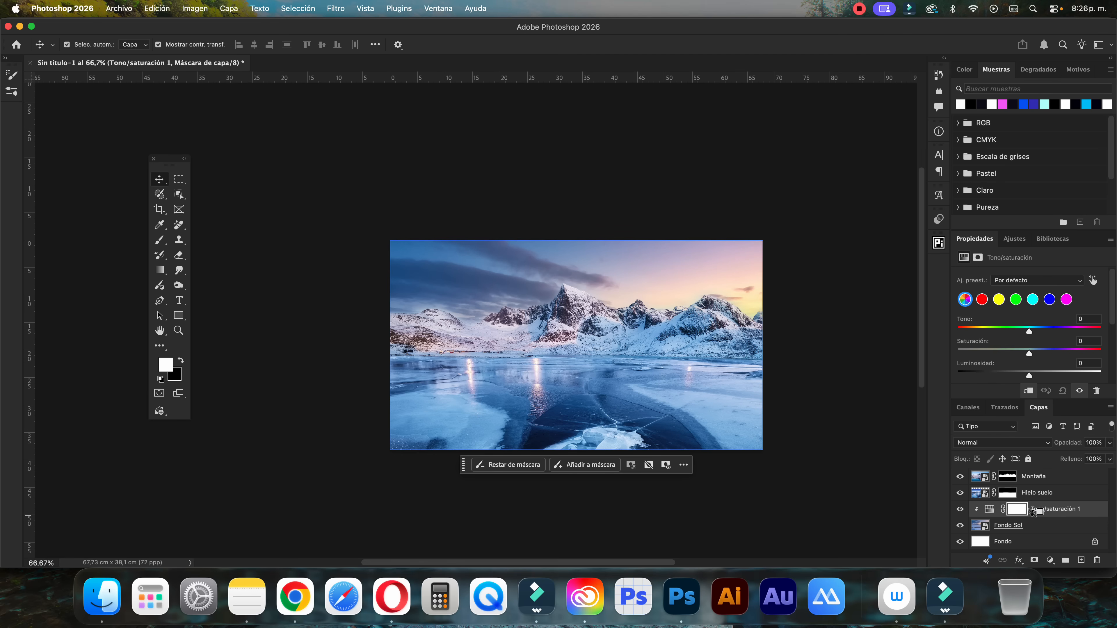
{"action": "left_click", "coordinate": [1039, 353]}
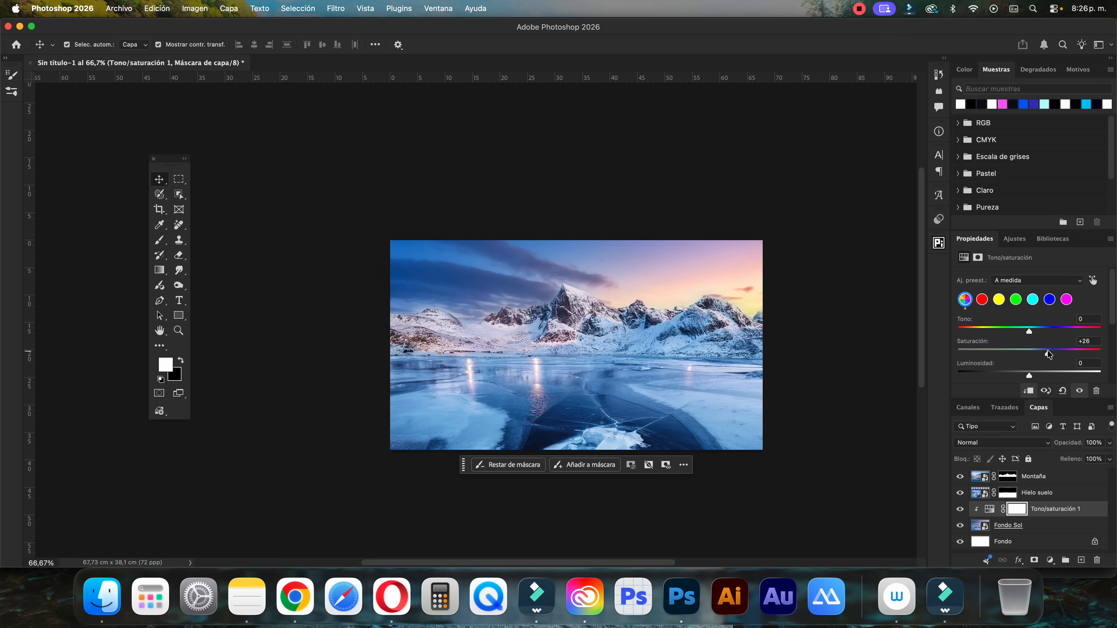
{"action": "left_click", "coordinate": [989, 509]}
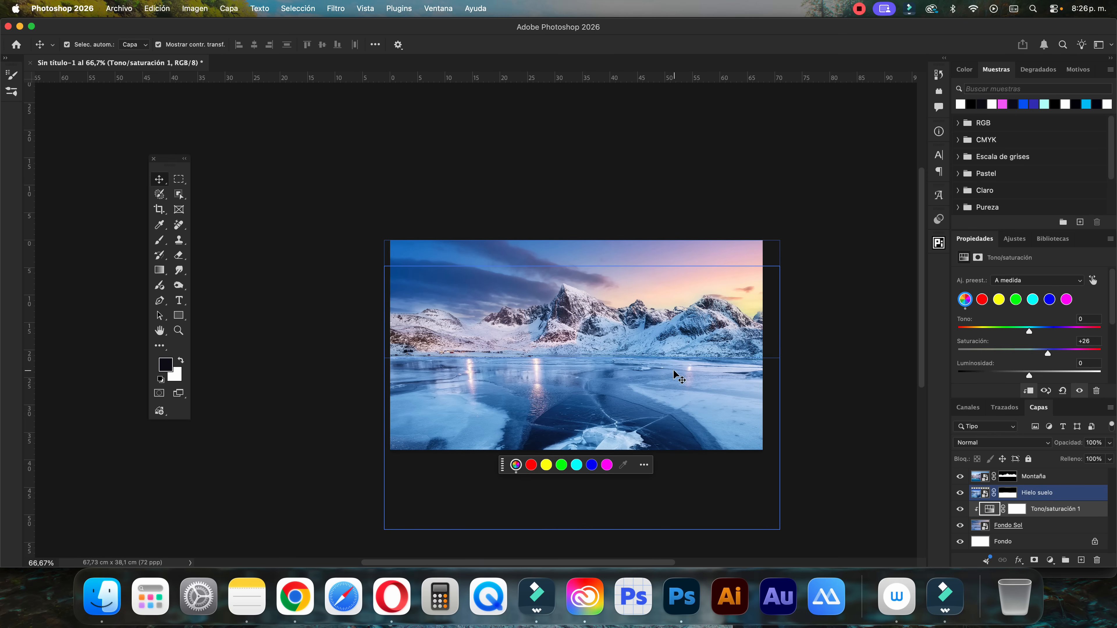
Select the Hielo suelo layer and enlarge it proportionally to about 81,46 × 54,29 cm
{"action": "left_click", "coordinate": [837, 321]}
{"action": "left_click", "coordinate": [677, 379]}
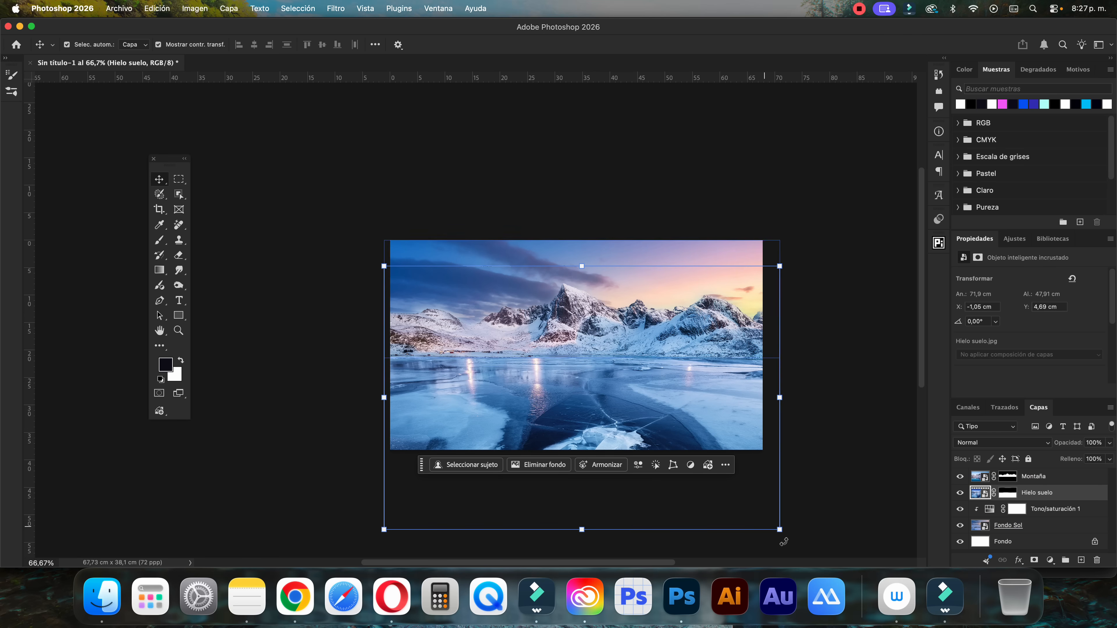
{"action": "left_click", "coordinate": [780, 530]}
{"action": "left_click_drag", "start_coordinate": [779, 266], "coordinate": [800, 252]}
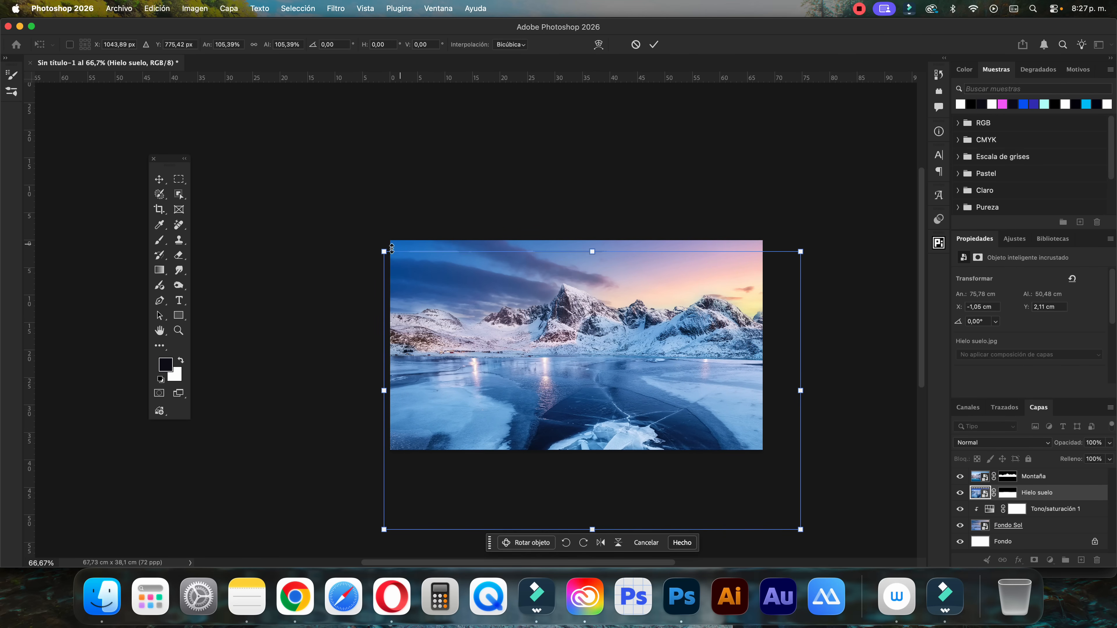
{"action": "left_click_drag", "start_coordinate": [384, 251], "coordinate": [353, 231]}
Nudge the Hielo suelo layer upward to a Y position of about -2,64 cm
{"action": "key", "text": "Up"}
{"action": "key", "text": "Up"}
{"action": "key", "text": "Up"}
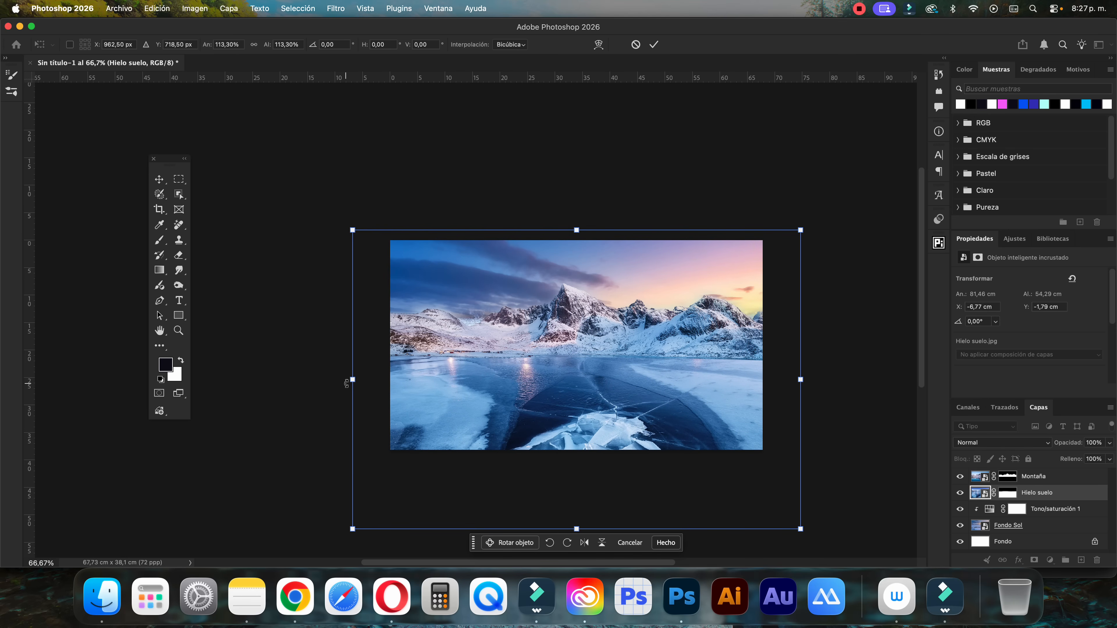
{"action": "key", "text": "Up"}
{"action": "key", "text": "Up"}
{"action": "key", "text": "Up"}
{"action": "key", "text": "Up"}
{"action": "key", "text": "Up"}
{"action": "key", "text": "Up"}
{"action": "key", "text": "Up"}
{"action": "key", "text": "Up"}
{"action": "key", "text": "Up"}
{"action": "key", "text": "Up"}
{"action": "key", "text": "Up"}
{"action": "key", "text": "Up"}
{"action": "key", "text": "Up"}
{"action": "key", "text": "Up"}
{"action": "key", "text": "Up"}
{"action": "key", "text": "Up"}
{"action": "key", "text": "Up"}
{"action": "key", "text": "Up"}
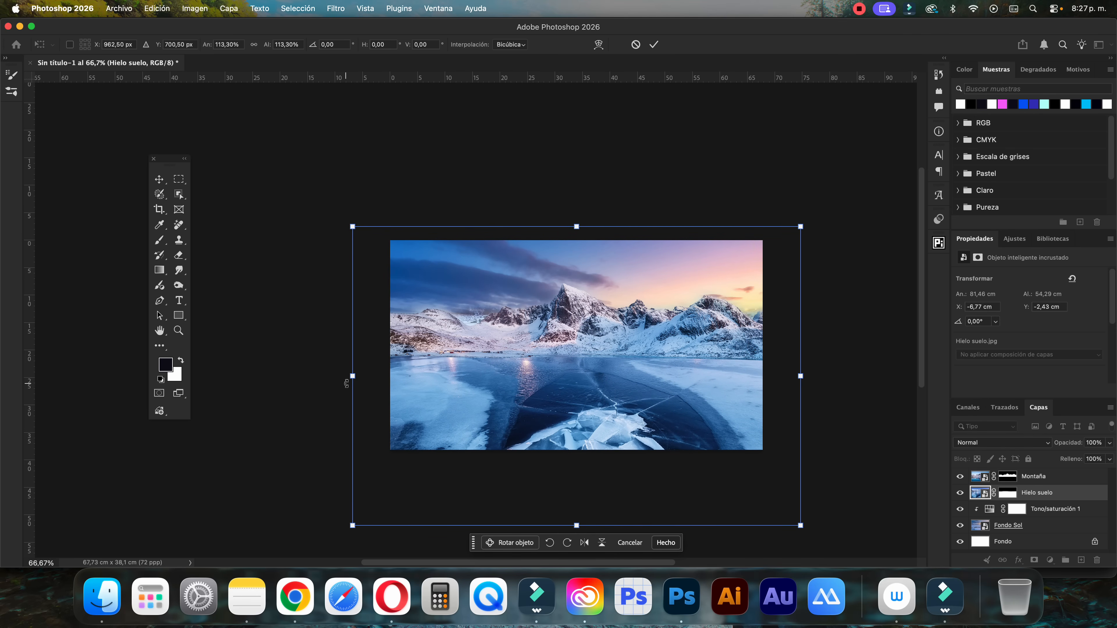
{"action": "key", "text": "Up"}
{"action": "key", "text": "Up"}
{"action": "key", "text": "Up"}
{"action": "key", "text": "Up"}
{"action": "key", "text": "Up"}
{"action": "key", "text": "Up"}
{"action": "scroll", "coordinate": [366, 390], "scroll_direction": "down", "scroll_amount": 3}
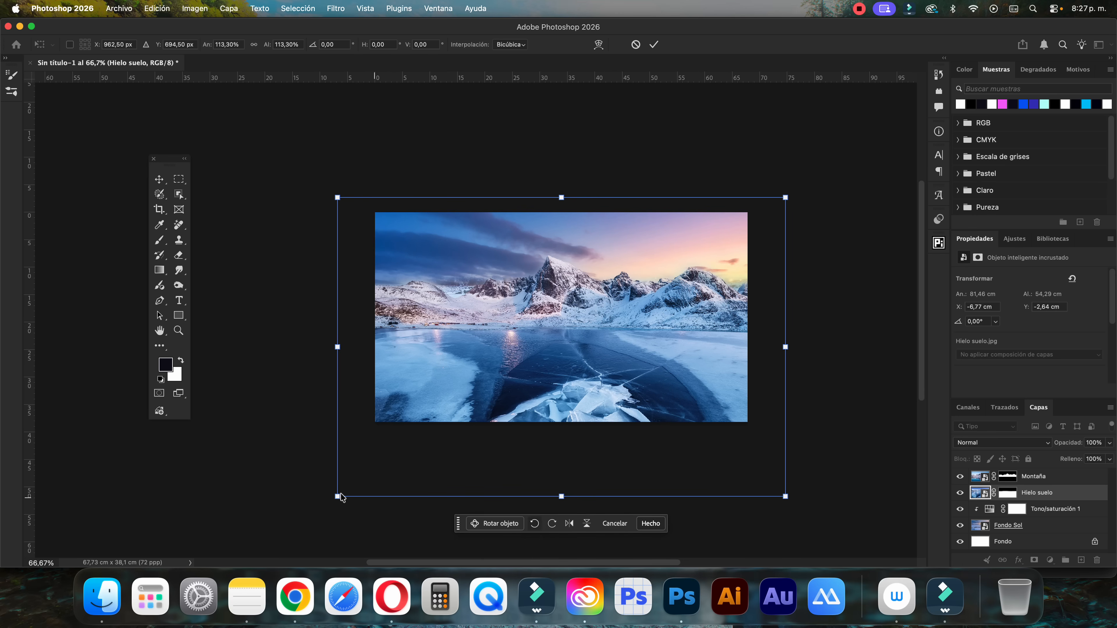
Enlarge the Hielo suelo layer to about 88,94 × 59,42 cm at about X -9,41, Y -6,73 cm, and apply the transform
{"action": "left_click_drag", "start_coordinate": [330, 350], "coordinate": [323, 347]}
{"action": "left_click_drag", "start_coordinate": [786, 346], "coordinate": [811, 346]}
{"action": "left_click_drag", "start_coordinate": [572, 191], "coordinate": [577, 178]}
{"action": "left_click", "coordinate": [654, 44]}
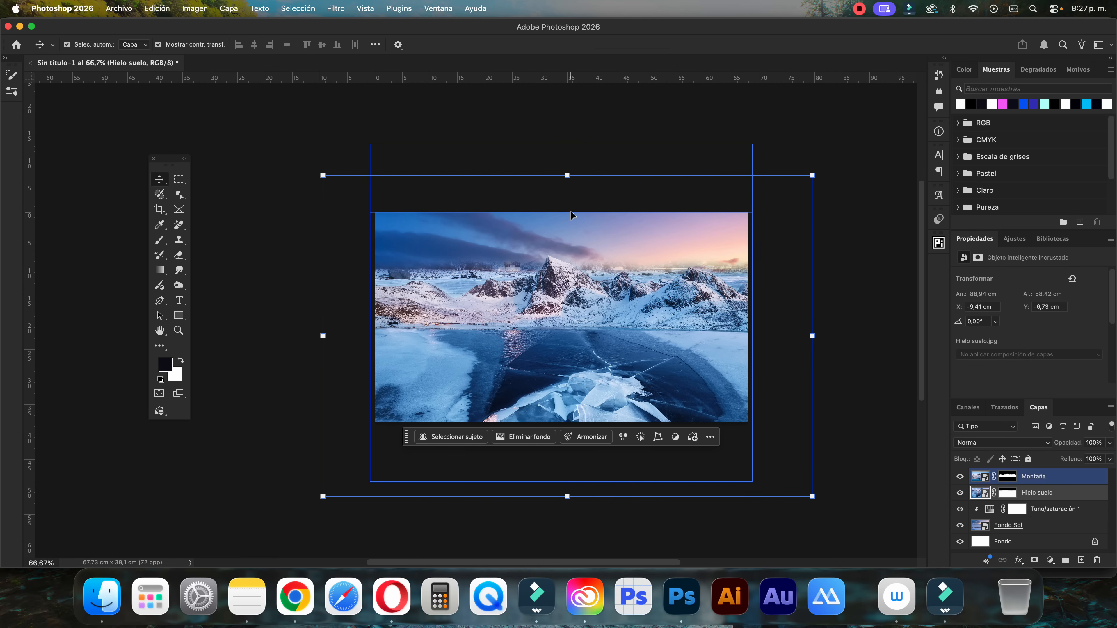
Stretch the Hielo suelo layer to about 60,5 cm high and distort its corners into a trapezoid that narrows toward the top
{"action": "left_click_drag", "start_coordinate": [567, 496], "coordinate": [567, 508]}
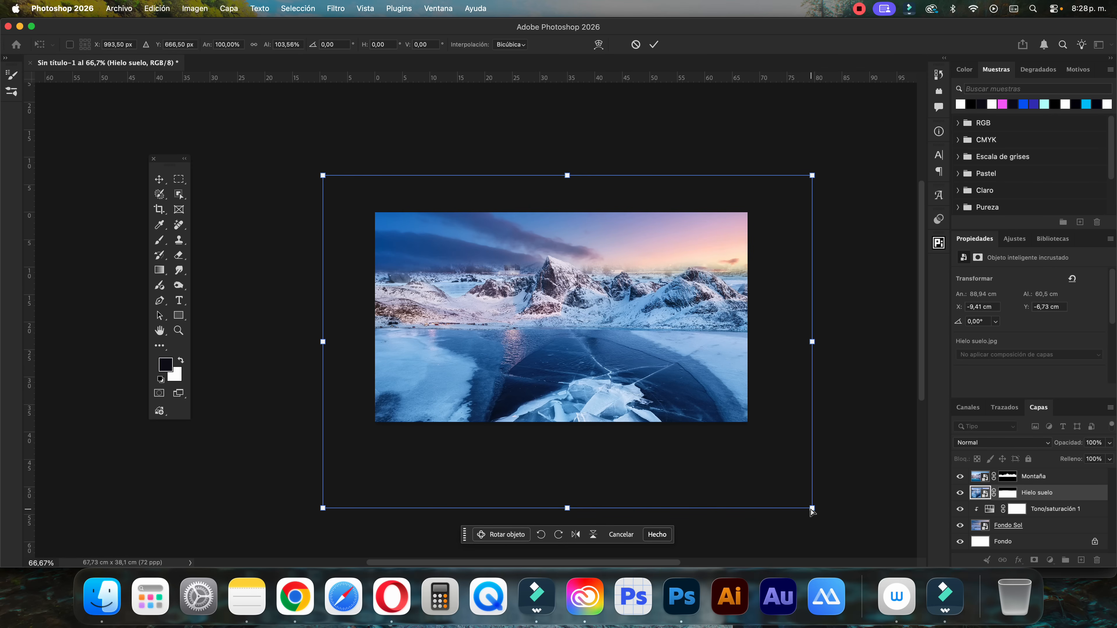
{"action": "left_click_drag", "start_coordinate": [811, 510], "coordinate": [828, 505]}
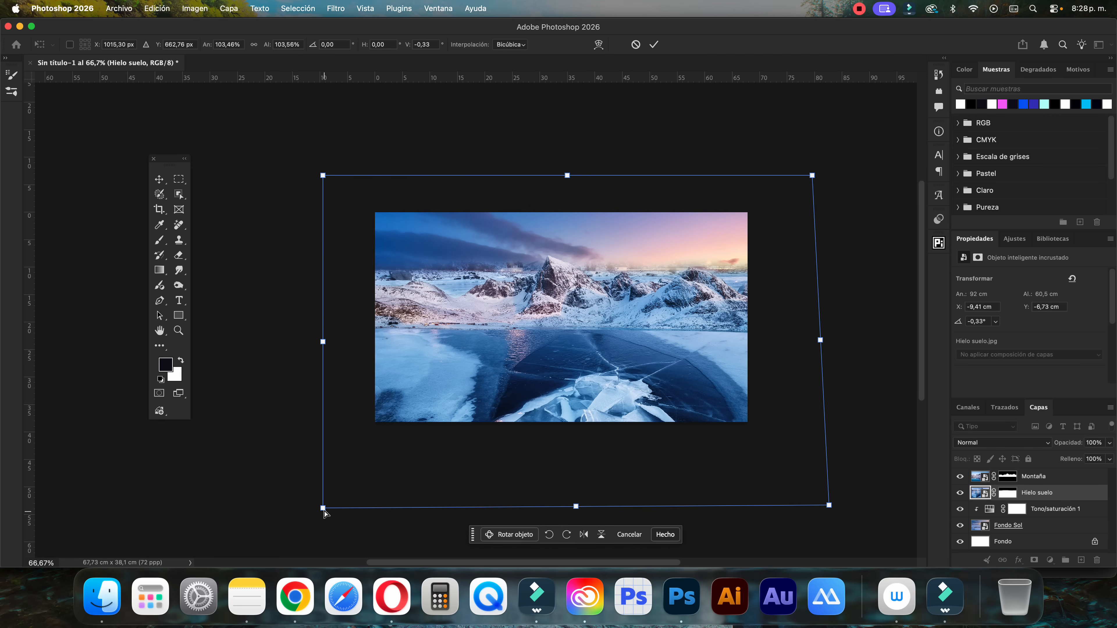
{"action": "left_click_drag", "start_coordinate": [323, 508], "coordinate": [305, 505]}
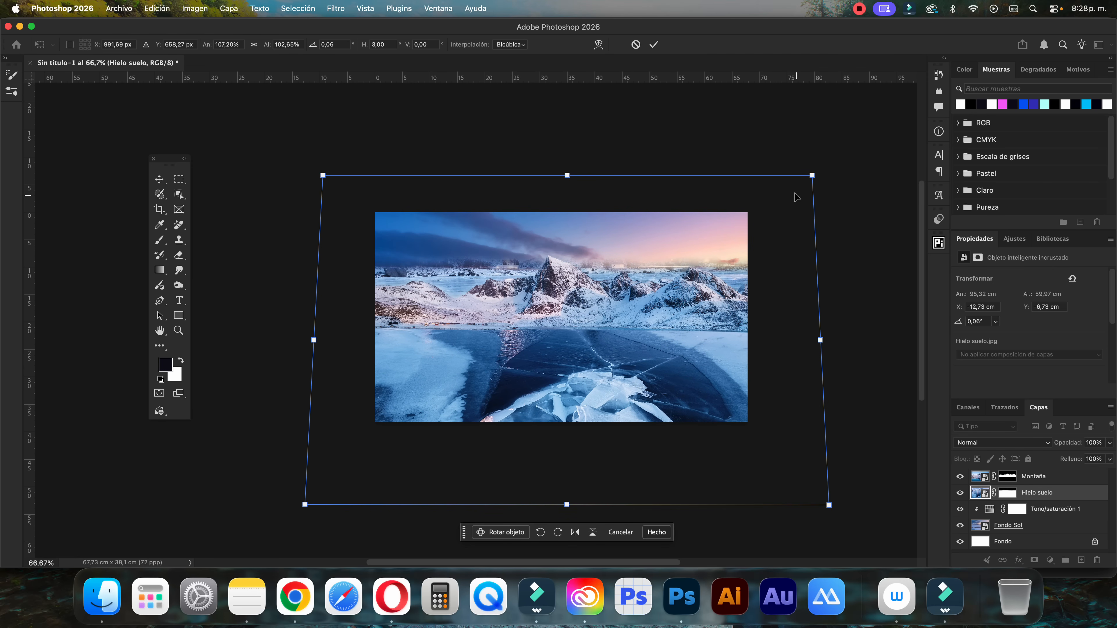
{"action": "left_click_drag", "start_coordinate": [812, 176], "coordinate": [784, 175]}
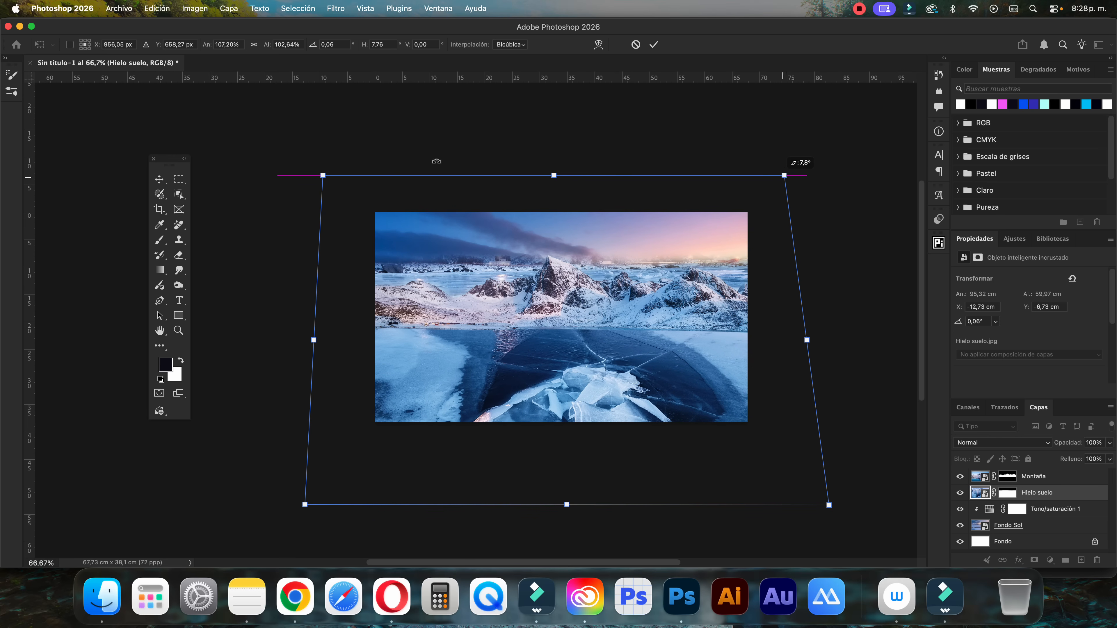
{"action": "left_click_drag", "start_coordinate": [323, 176], "coordinate": [343, 177]}
Resize the distorted Hielo suelo layer to about 103,61 × 62,3 cm at about X -20,46, Y -4,93 cm, and apply the transform
{"action": "left_click_drag", "start_coordinate": [563, 175], "coordinate": [564, 201]}
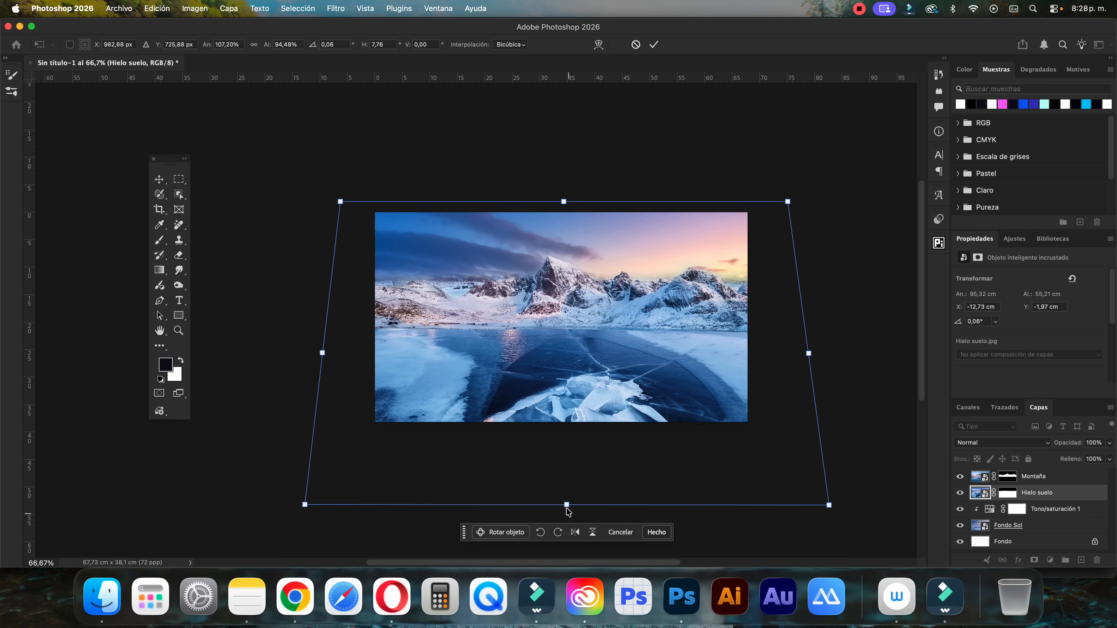
{"action": "left_click_drag", "start_coordinate": [566, 506], "coordinate": [567, 525]}
{"action": "left_click_drag", "start_coordinate": [321, 366], "coordinate": [284, 365]}
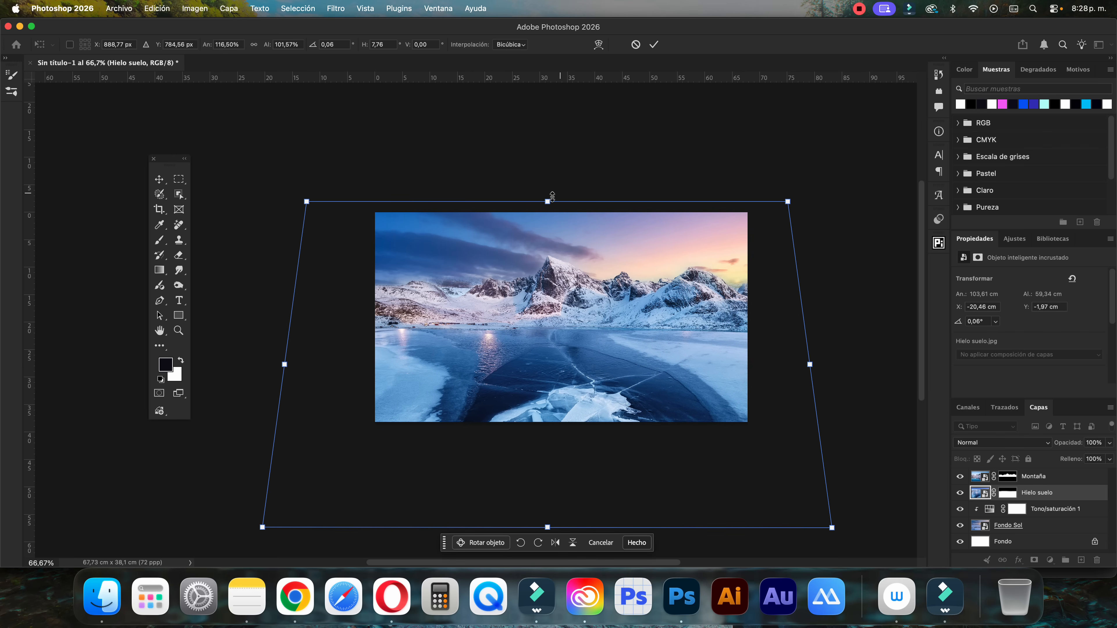
{"action": "left_click_drag", "start_coordinate": [552, 196], "coordinate": [549, 181]}
{"action": "left_click", "coordinate": [653, 44]}
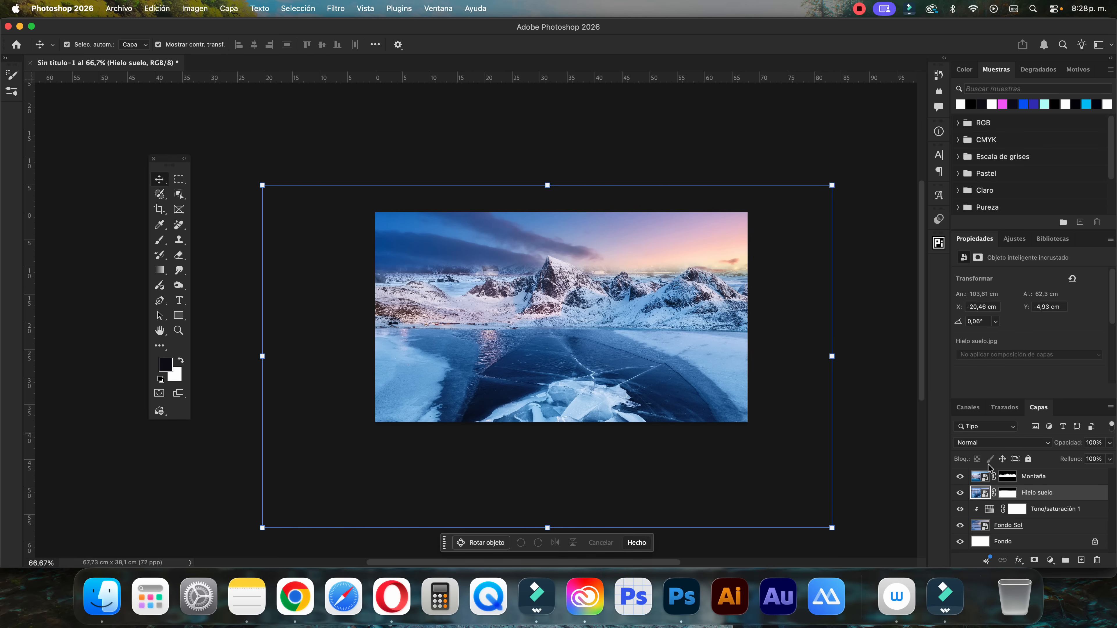
Paint black on the Hielo suelo layer's mask across the mountain skyline with a 353 px brush at 100% opacity and flow
{"action": "left_click", "coordinate": [1008, 494]}
{"action": "key", "text": "b"}
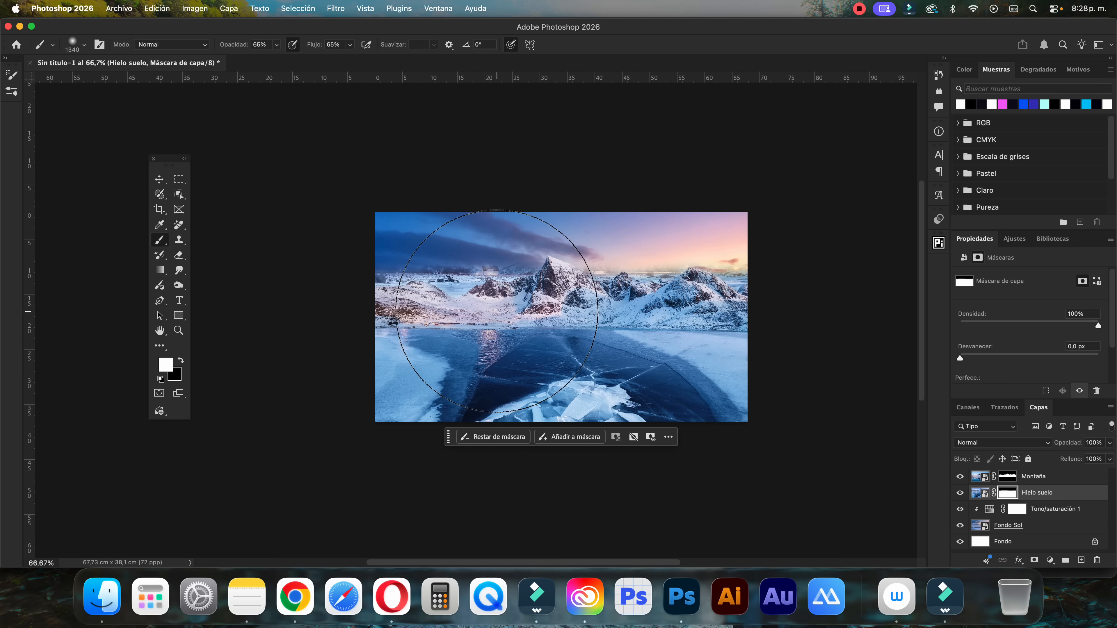
{"action": "mouse_move", "coordinate": [457, 260]}
{"action": "left_mouse_down"}
{"action": "mouse_move", "coordinate": [288, 250]}
{"action": "mouse_move", "coordinate": [307, 100]}
{"action": "left_mouse_up"}
{"action": "left_click", "coordinate": [276, 45]}
{"action": "left_click_drag", "start_coordinate": [276, 59], "coordinate": [370, 58]}
{"action": "left_click", "coordinate": [349, 44]}
{"action": "key", "text": "x"}
{"action": "mouse_move", "coordinate": [475, 273]}
{"action": "left_mouse_down"}
{"action": "mouse_move", "coordinate": [399, 269]}
{"action": "mouse_move", "coordinate": [451, 281]}
{"action": "mouse_move", "coordinate": [400, 280]}
{"action": "left_mouse_up"}
{"action": "left_click_drag", "start_coordinate": [601, 275], "coordinate": [725, 268]}
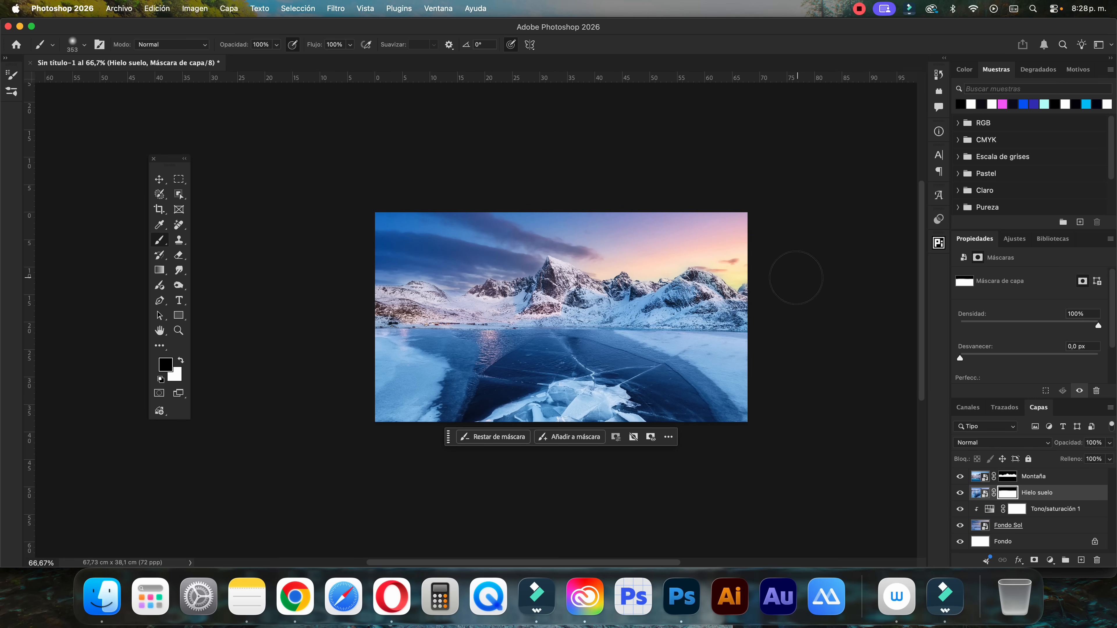
{"action": "left_click", "coordinate": [159, 179]}
{"action": "left_click", "coordinate": [749, 402]}
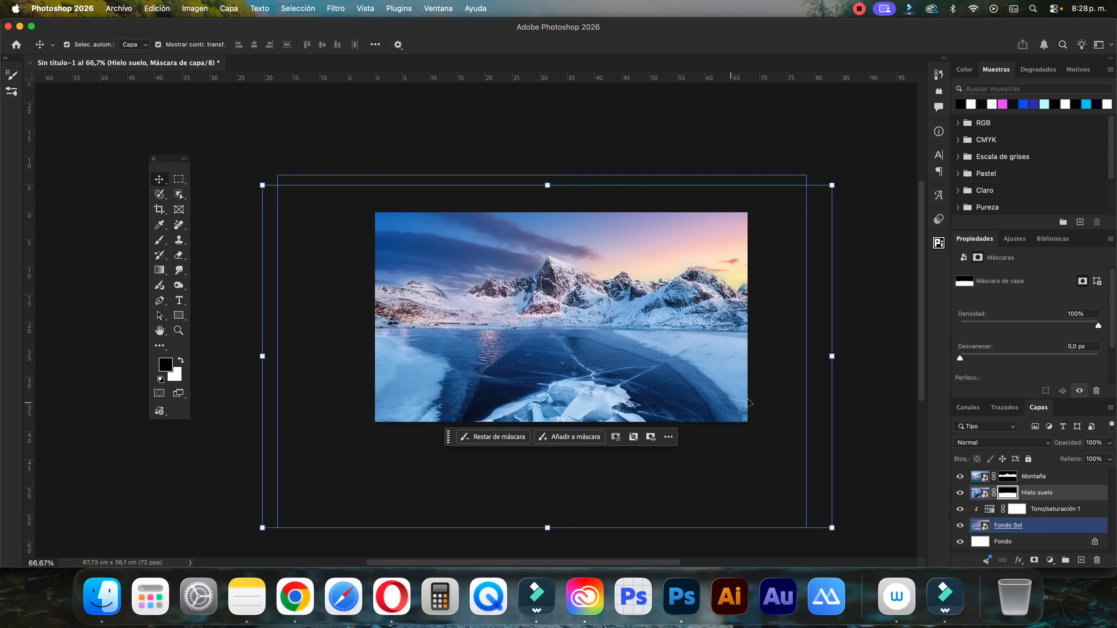
{"action": "left_click", "coordinate": [880, 288]}
Target the Montaña layer's mask and set a soft brush of about 88 px at 58% opacity and 52% flow
{"action": "key", "text": "super+plus"}
{"action": "key", "text": "super+plus"}
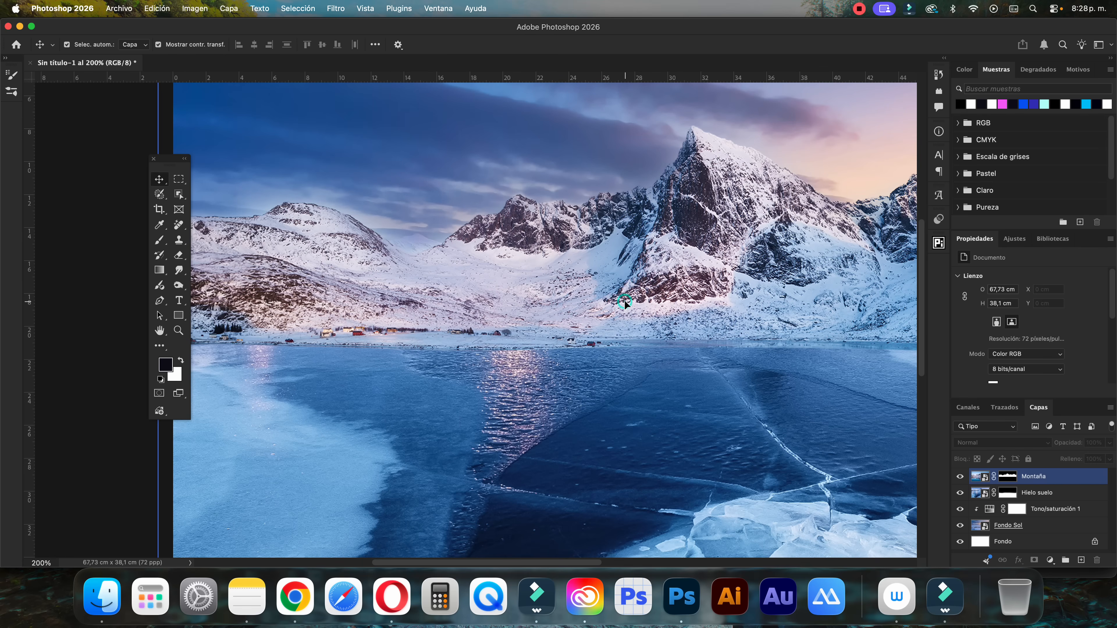
{"action": "left_click", "coordinate": [1007, 476]}
{"action": "key", "text": "b"}
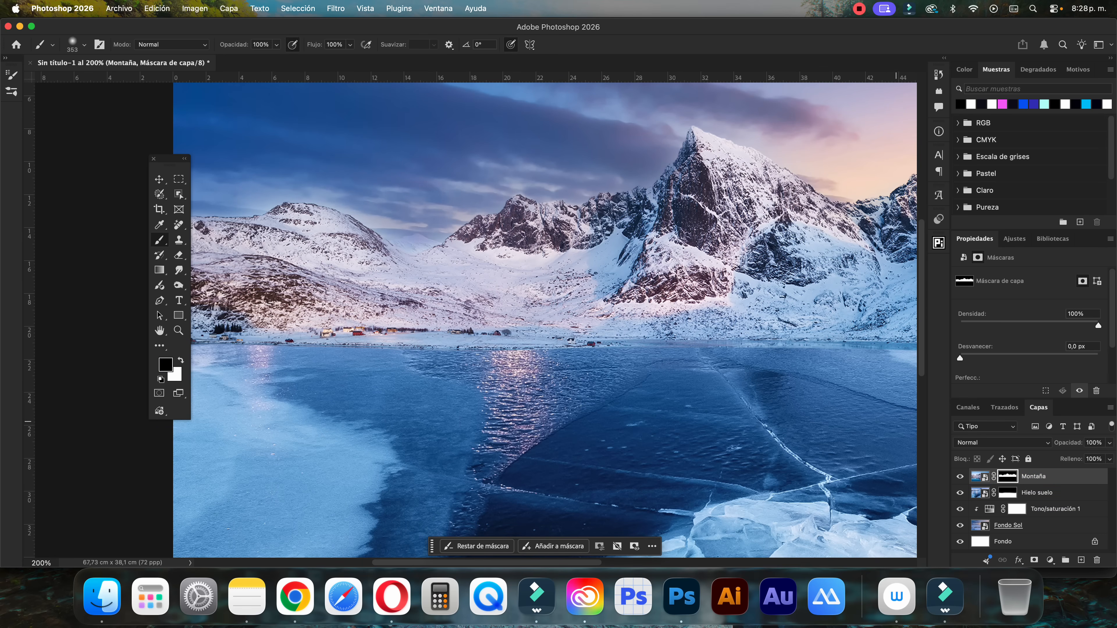
{"action": "left_click_drag", "start_coordinate": [485, 397], "coordinate": [331, 377]}
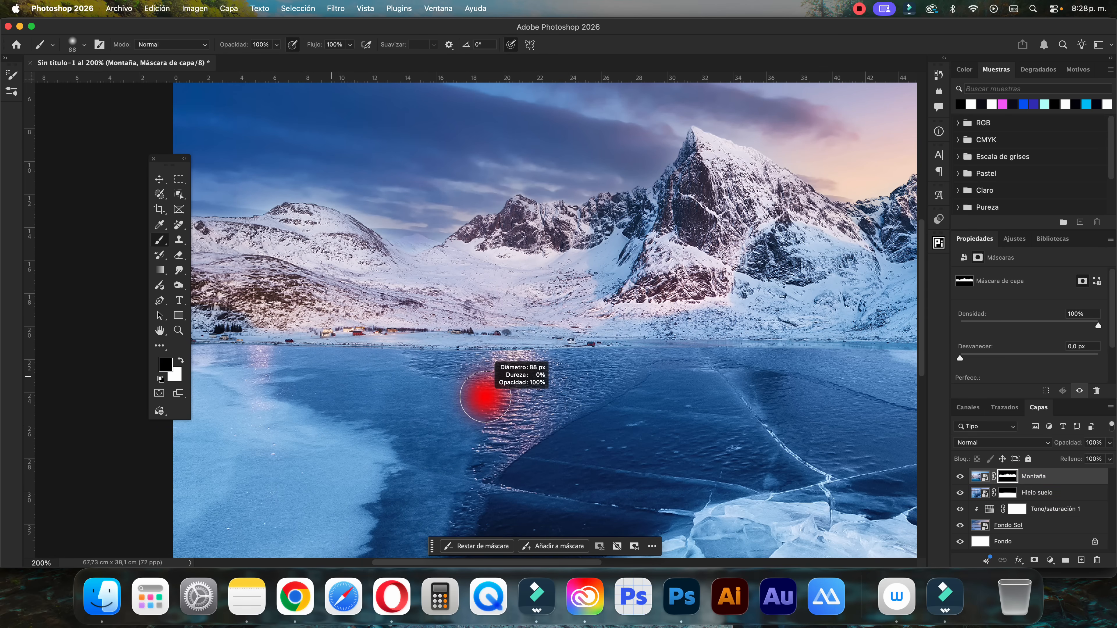
{"action": "left_click", "coordinate": [275, 45]}
{"action": "left_click", "coordinate": [254, 58]}
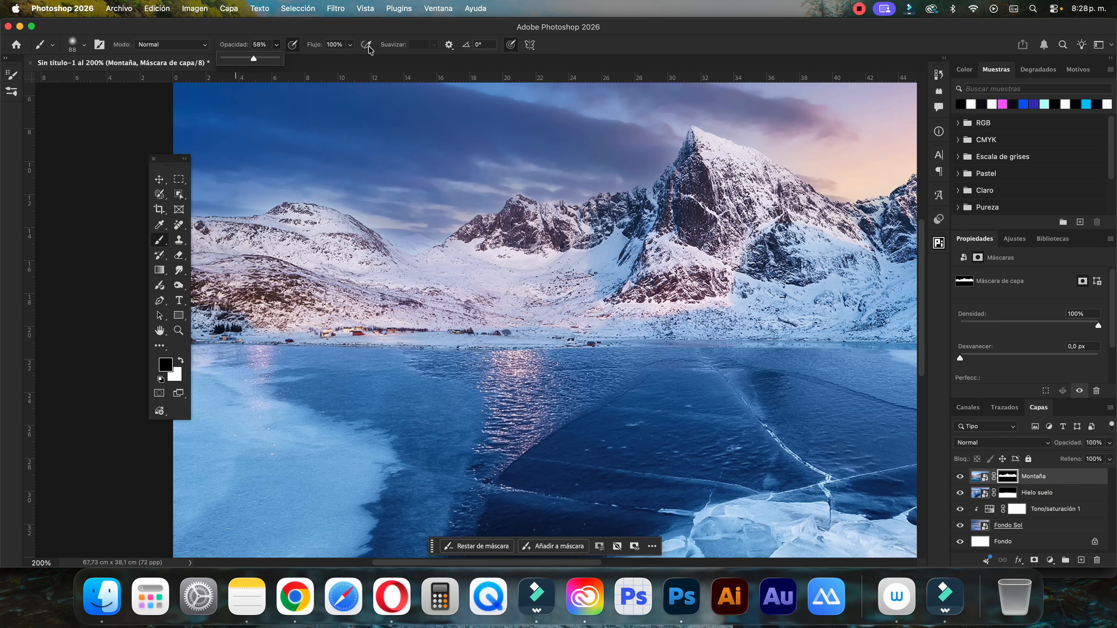
{"action": "left_click", "coordinate": [349, 46]}
{"action": "left_click", "coordinate": [324, 57]}
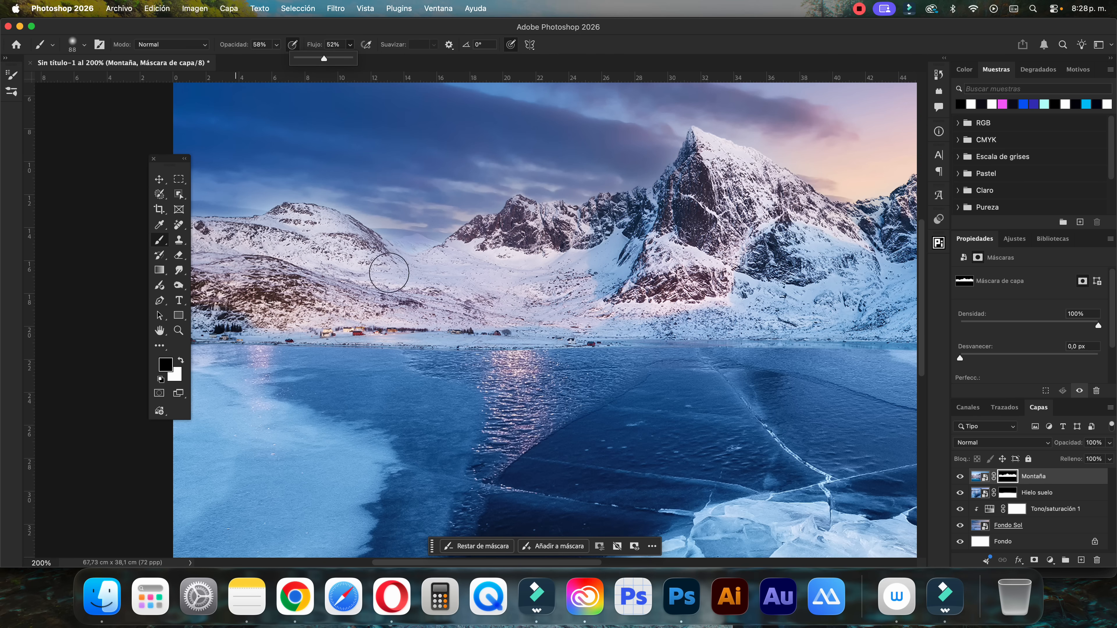
Paint white on the Montaña mask along the left and central shoreline, reducing the brush to about 31 px
{"action": "key", "text": "x"}
{"action": "scroll", "coordinate": [230, 339], "scroll_direction": "left", "scroll_amount": 3}
{"action": "left_click_drag", "start_coordinate": [352, 367], "coordinate": [346, 364]}
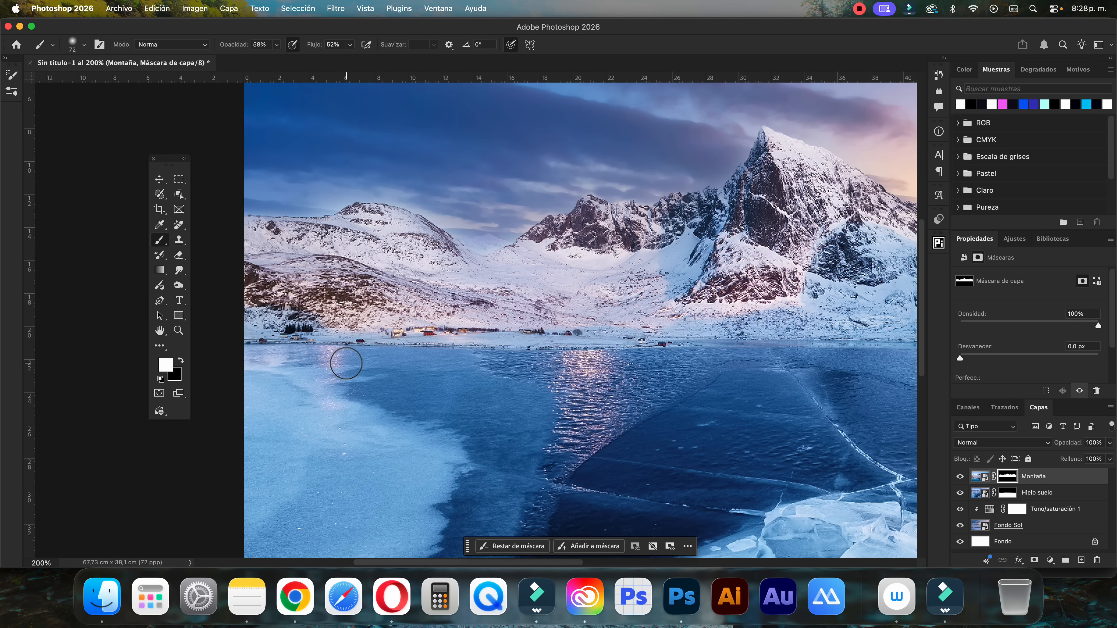
{"action": "mouse_move", "coordinate": [364, 354]}
{"action": "left_mouse_down"}
{"action": "mouse_move", "coordinate": [294, 354]}
{"action": "mouse_move", "coordinate": [334, 343]}
{"action": "left_mouse_up"}
{"action": "mouse_move", "coordinate": [431, 353]}
{"action": "left_mouse_down"}
{"action": "mouse_move", "coordinate": [698, 349]}
{"action": "mouse_move", "coordinate": [587, 357]}
{"action": "mouse_move", "coordinate": [645, 346]}
{"action": "left_mouse_up"}
{"action": "scroll", "coordinate": [774, 349], "scroll_direction": "right", "scroll_amount": 10}
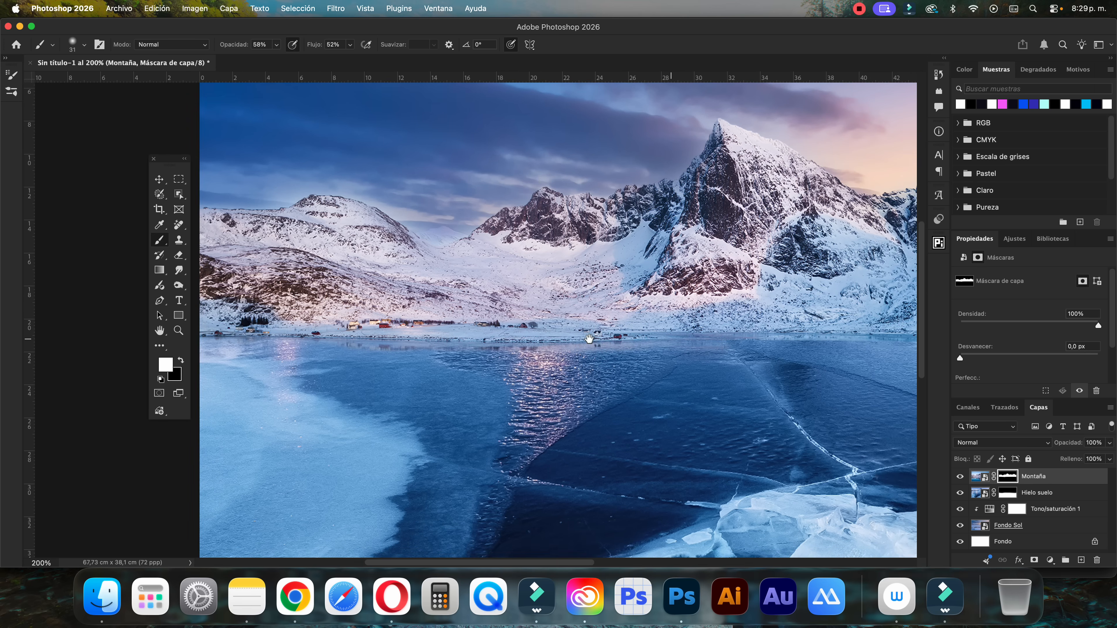
{"action": "mouse_move", "coordinate": [535, 332]}
{"action": "left_mouse_down"}
{"action": "mouse_move", "coordinate": [782, 341]}
{"action": "mouse_move", "coordinate": [737, 328]}
{"action": "left_mouse_up"}
Continue painting white on the Montaña mask along the shoreline below the right-hand mountains
{"action": "scroll", "coordinate": [770, 335], "scroll_direction": "right", "scroll_amount": 9}
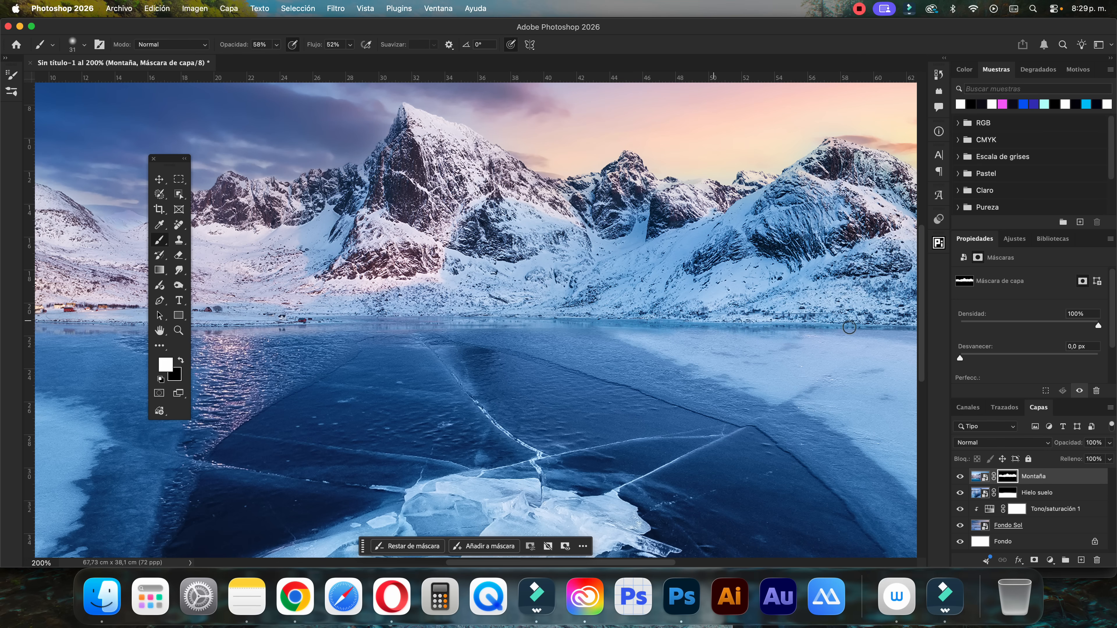
{"action": "scroll", "coordinate": [734, 318], "scroll_direction": "right", "scroll_amount": 9}
{"action": "mouse_move", "coordinate": [699, 324]}
{"action": "left_mouse_down"}
{"action": "mouse_move", "coordinate": [814, 324]}
{"action": "mouse_move", "coordinate": [699, 318]}
{"action": "left_mouse_up"}
{"action": "left_click_drag", "start_coordinate": [620, 312], "coordinate": [459, 315]}
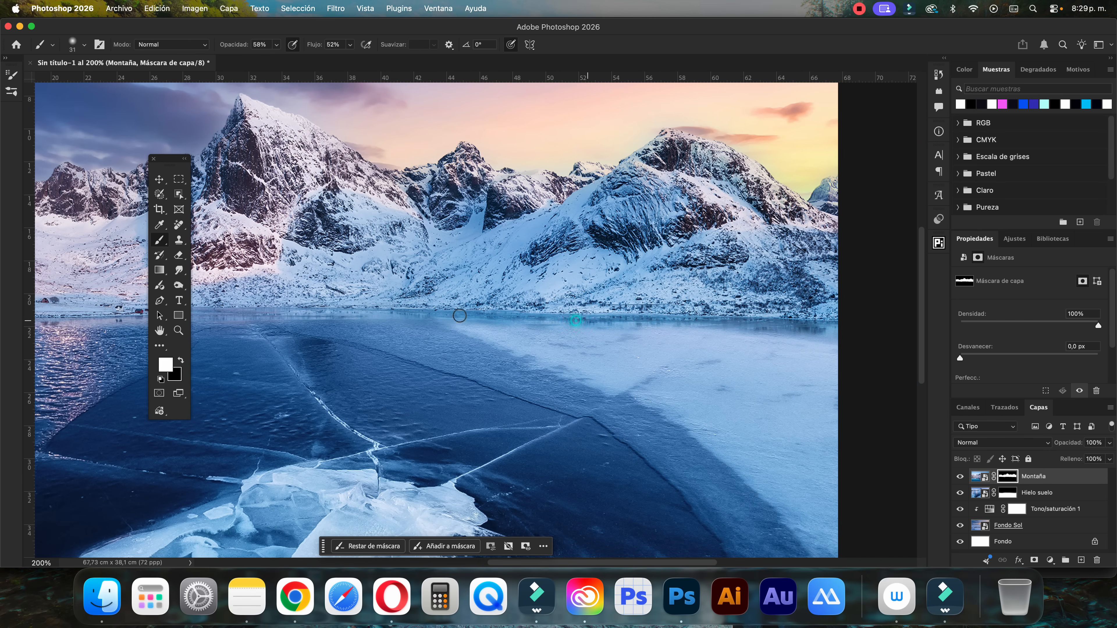
Make a second white pass on the Montaña mask along the left and central waterline to bring back the shore reflections
{"action": "left_click_drag", "start_coordinate": [339, 328], "coordinate": [456, 305]}
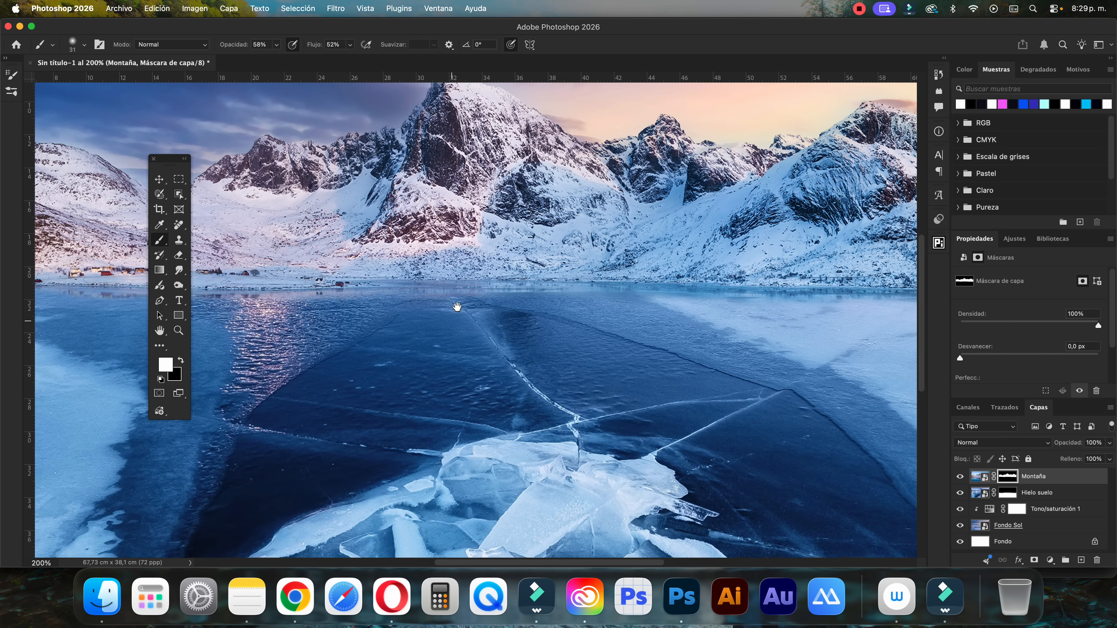
{"action": "mouse_move", "coordinate": [262, 311]}
{"action": "left_mouse_down"}
{"action": "mouse_move", "coordinate": [399, 302]}
{"action": "mouse_move", "coordinate": [216, 280]}
{"action": "left_mouse_up"}
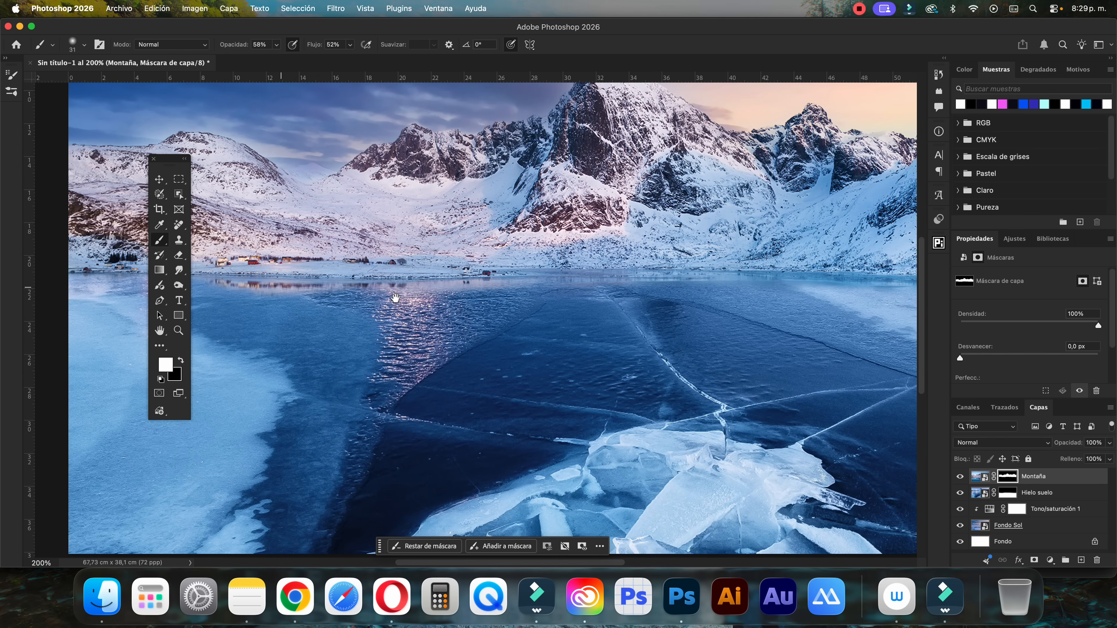
{"action": "left_click_drag", "start_coordinate": [395, 298], "coordinate": [540, 291]}
{"action": "left_click_drag", "start_coordinate": [308, 271], "coordinate": [191, 269]}
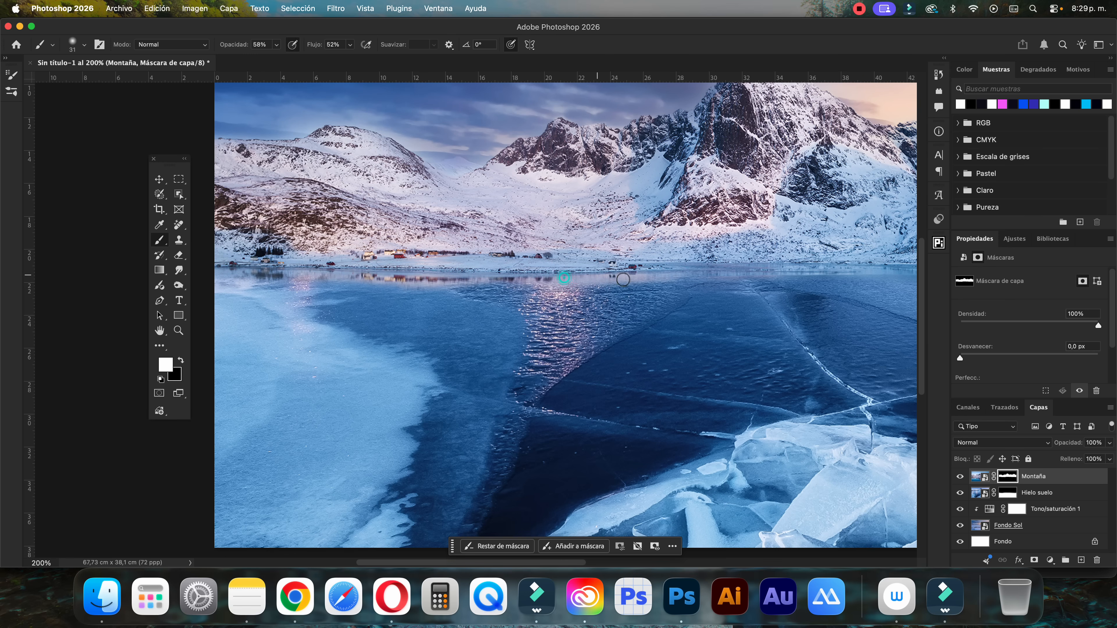
{"action": "left_click_drag", "start_coordinate": [711, 270], "coordinate": [807, 283]}
{"action": "mouse_move", "coordinate": [667, 289]}
{"action": "left_mouse_down"}
{"action": "mouse_move", "coordinate": [500, 278]}
{"action": "mouse_move", "coordinate": [694, 264]}
{"action": "left_mouse_up"}
{"action": "left_click_drag", "start_coordinate": [625, 252], "coordinate": [685, 255]}
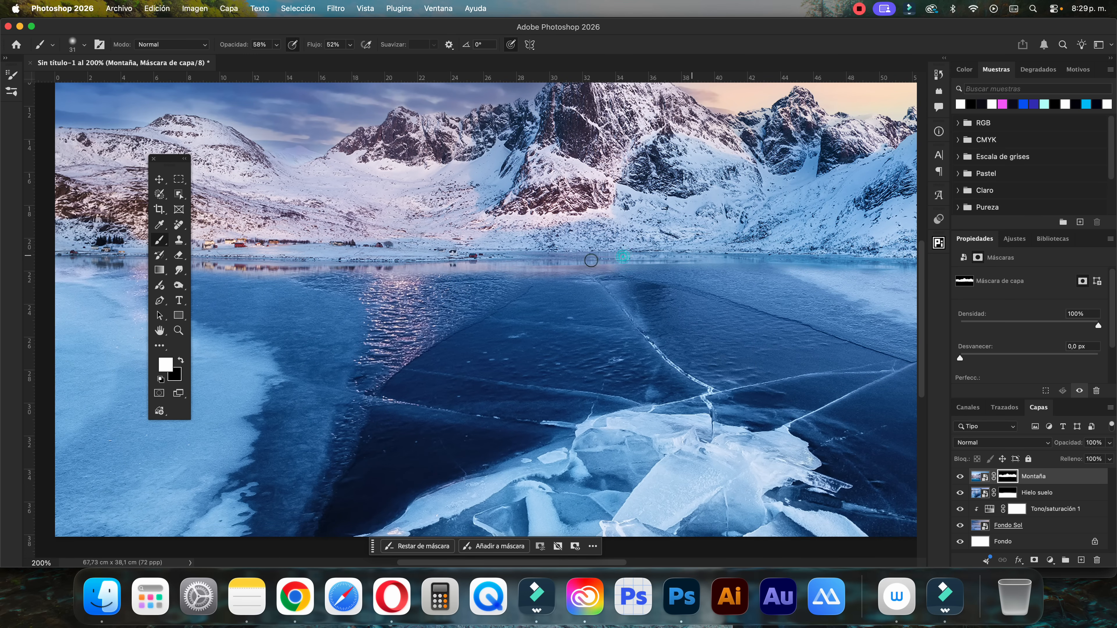
{"action": "key", "text": "super+minus"}
{"action": "key", "text": "super+minus"}
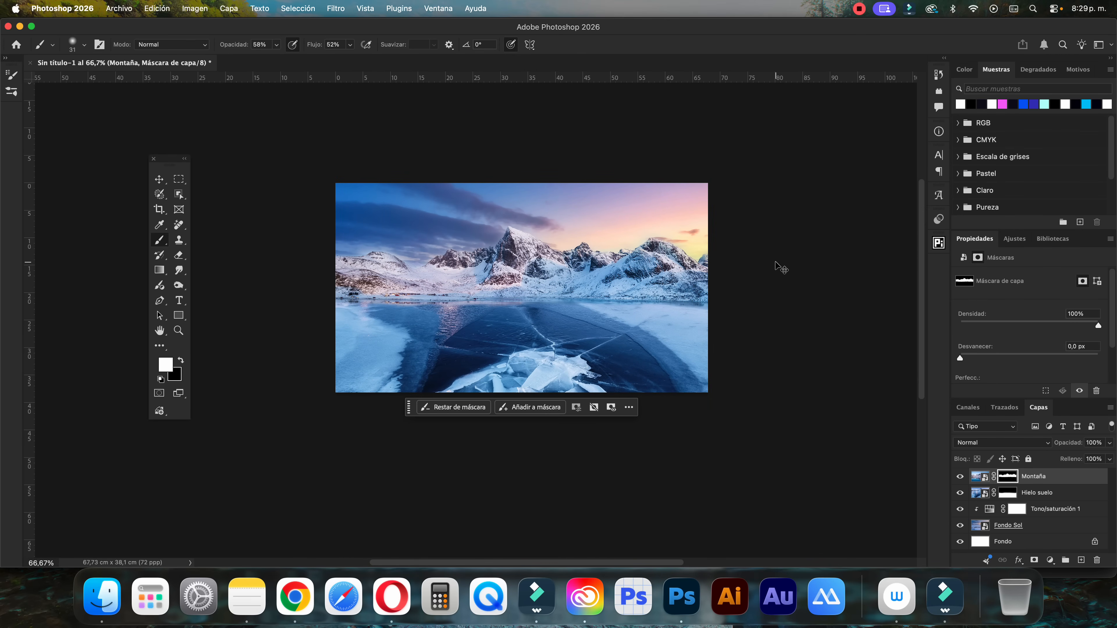
Lower the mask brush to 28% opacity and 15% flow for finer blending of the shoreline
{"action": "key", "text": "x"}
{"action": "key", "text": "super+plus"}
{"action": "key", "text": "super+plus"}
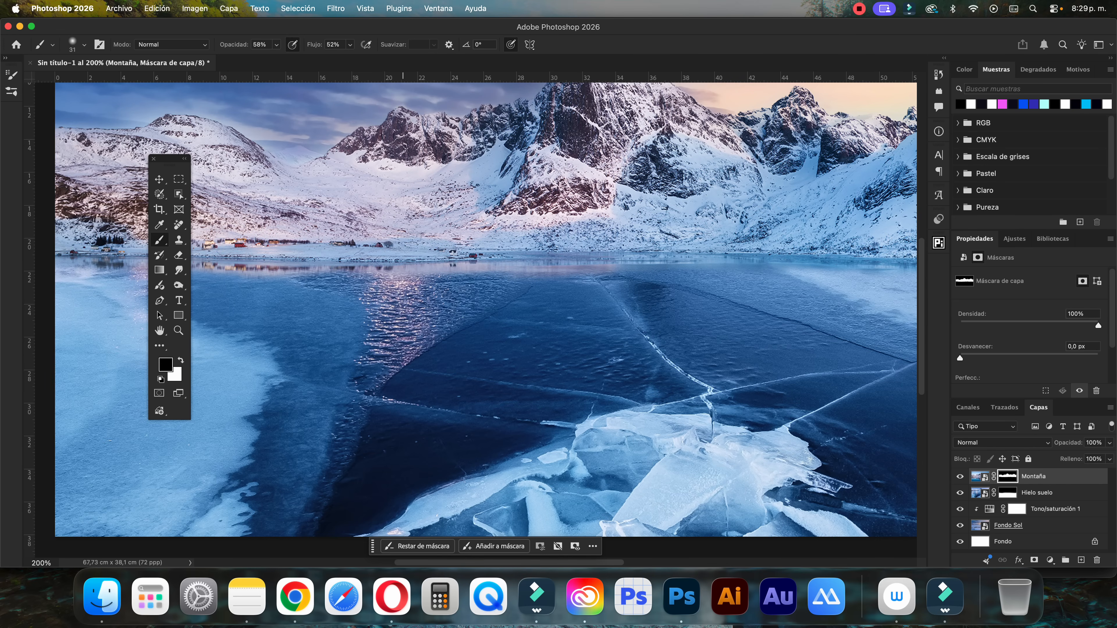
{"action": "left_click", "coordinate": [276, 45]}
{"action": "left_click_drag", "start_coordinate": [278, 57], "coordinate": [261, 58]}
{"action": "left_click", "coordinate": [350, 45]}
{"action": "left_click_drag", "start_coordinate": [351, 58], "coordinate": [330, 62]}
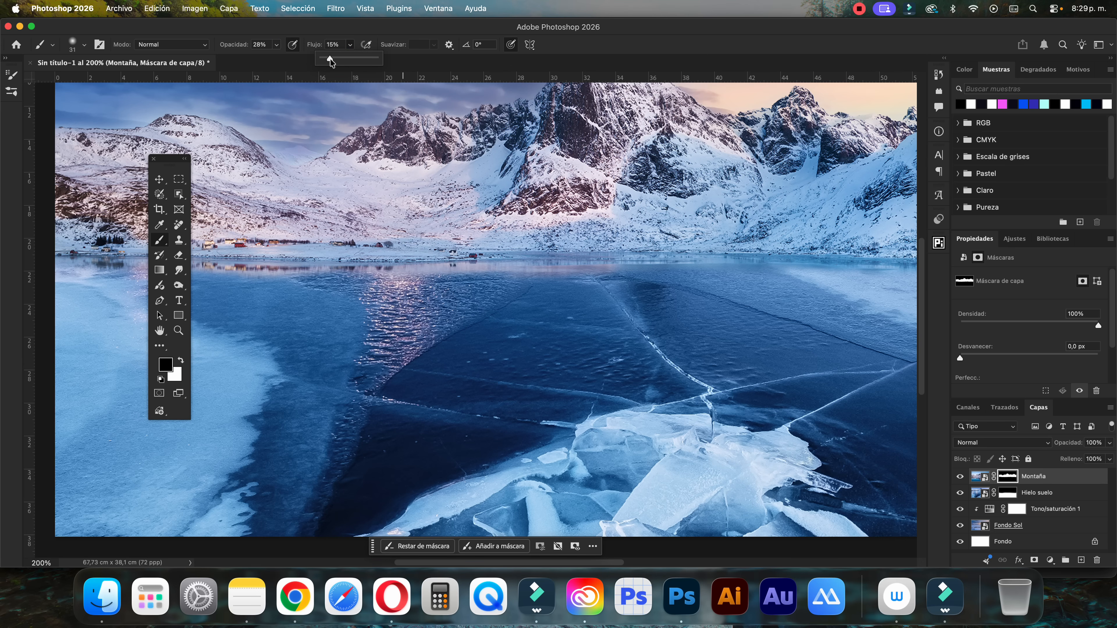
Blend the left and central waterline on the Montaña mask with faint white and black strokes
{"action": "key", "text": "x"}
{"action": "left_click_drag", "start_coordinate": [275, 284], "coordinate": [224, 276]}
{"action": "key", "text": "x"}
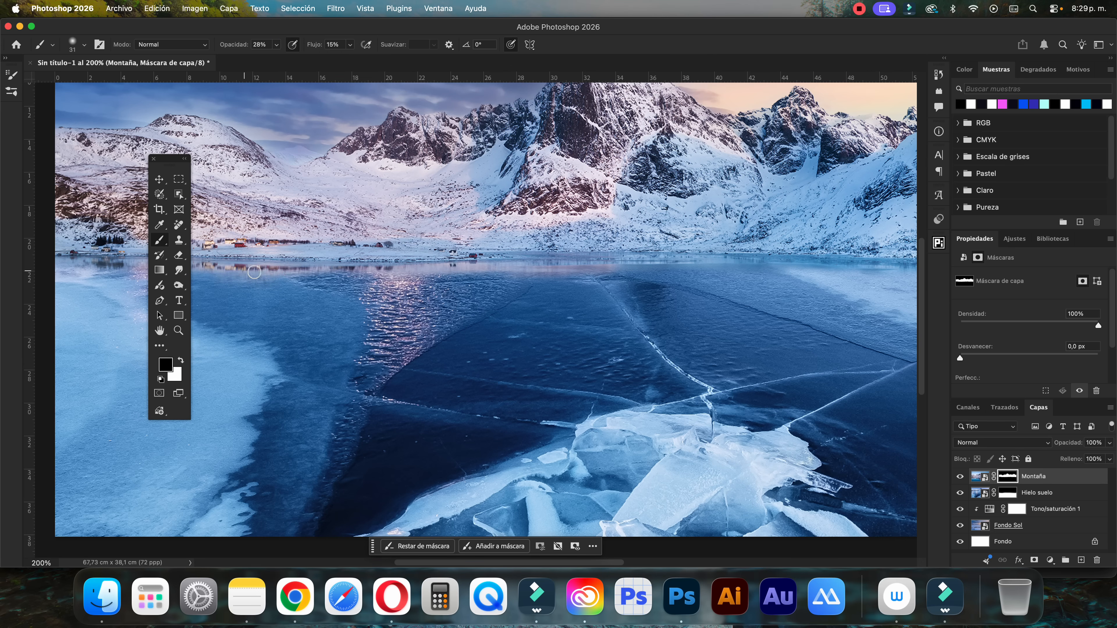
{"action": "left_click_drag", "start_coordinate": [346, 275], "coordinate": [501, 272]}
{"action": "left_click_drag", "start_coordinate": [405, 278], "coordinate": [588, 275]}
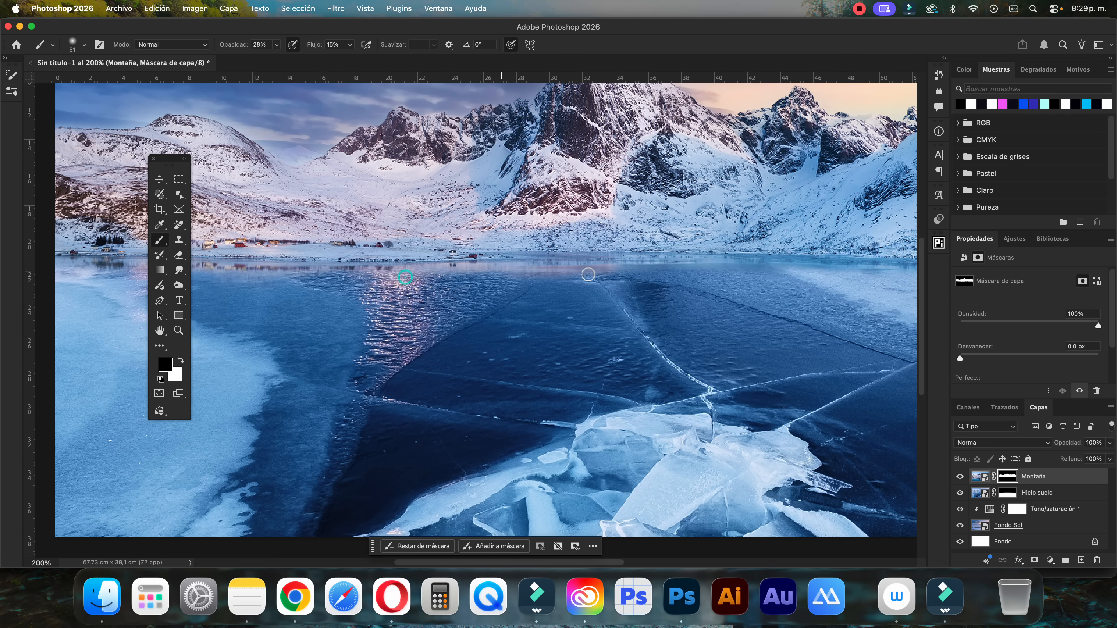
{"action": "mouse_move", "coordinate": [499, 275]}
{"action": "left_mouse_down"}
{"action": "mouse_move", "coordinate": [661, 273]}
{"action": "mouse_move", "coordinate": [620, 271]}
{"action": "left_mouse_up"}
Soften the remaining waterline toward the right edge with faint black strokes on the Montaña mask, and deselect the layer
{"action": "key", "text": "space"}
{"action": "mouse_move", "coordinate": [306, 282]}
{"action": "left_mouse_down"}
{"action": "mouse_move", "coordinate": [504, 287]}
{"action": "mouse_move", "coordinate": [360, 276]}
{"action": "mouse_move", "coordinate": [510, 276]}
{"action": "left_mouse_up"}
{"action": "key", "text": "space"}
{"action": "left_click_drag", "start_coordinate": [669, 283], "coordinate": [372, 291]}
{"action": "left_click_drag", "start_coordinate": [584, 306], "coordinate": [313, 311]}
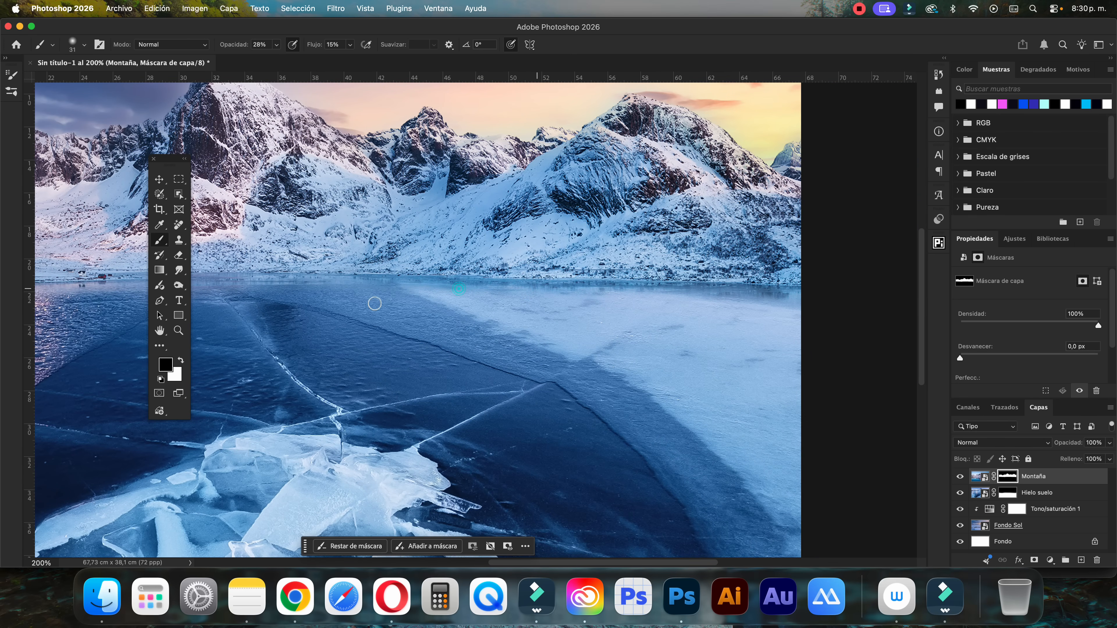
{"action": "key", "text": "super+minus"}
{"action": "key", "text": "super+minus"}
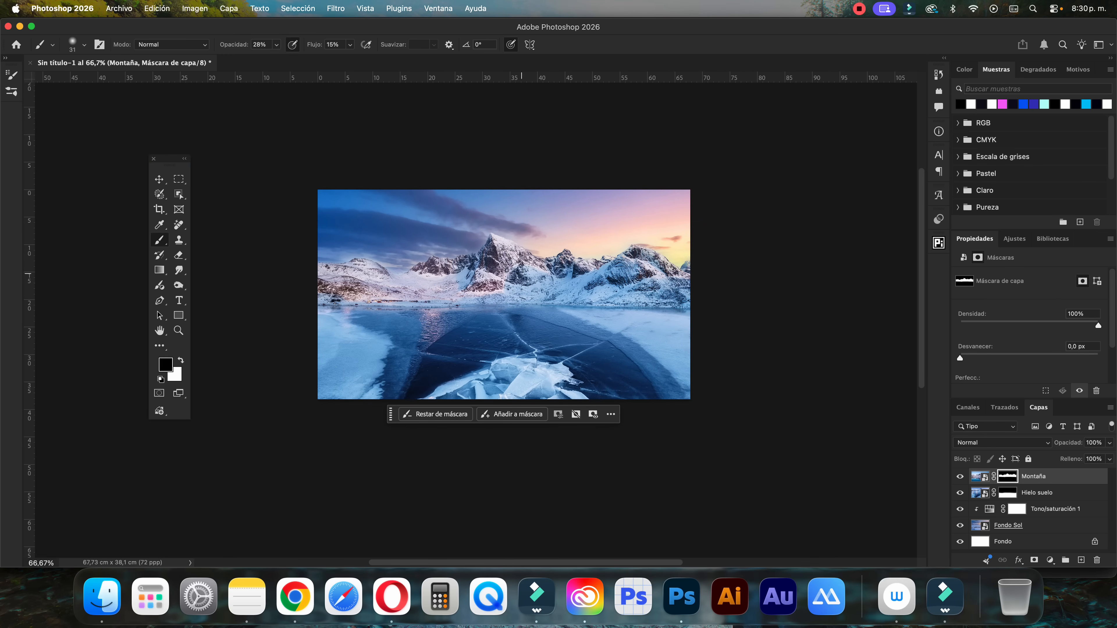
{"action": "left_click", "coordinate": [157, 180]}
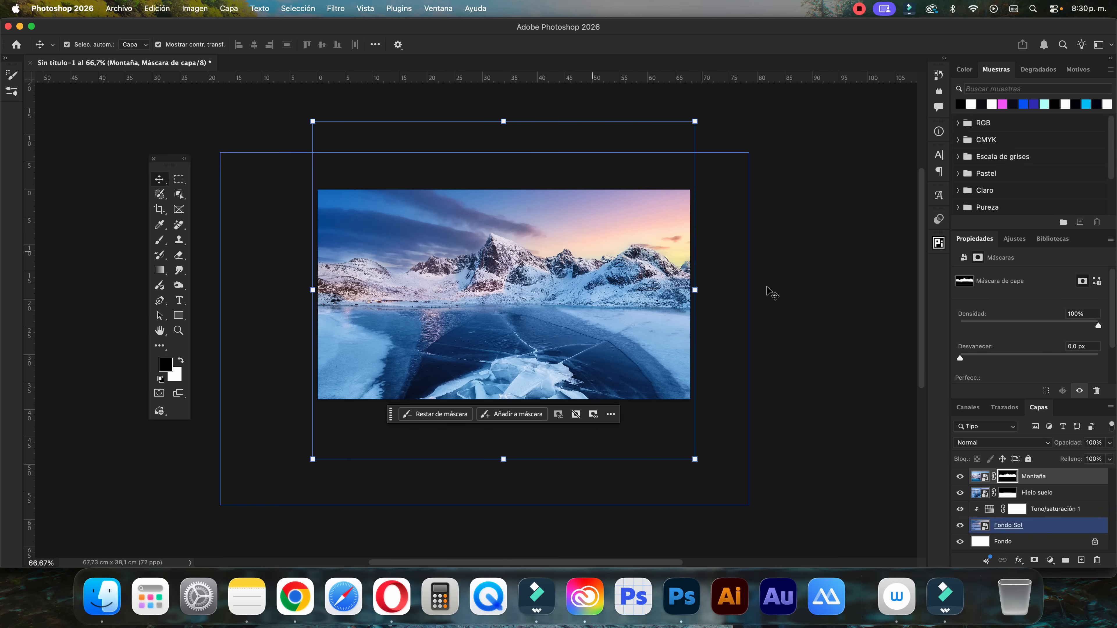
{"action": "left_click", "coordinate": [803, 280]}
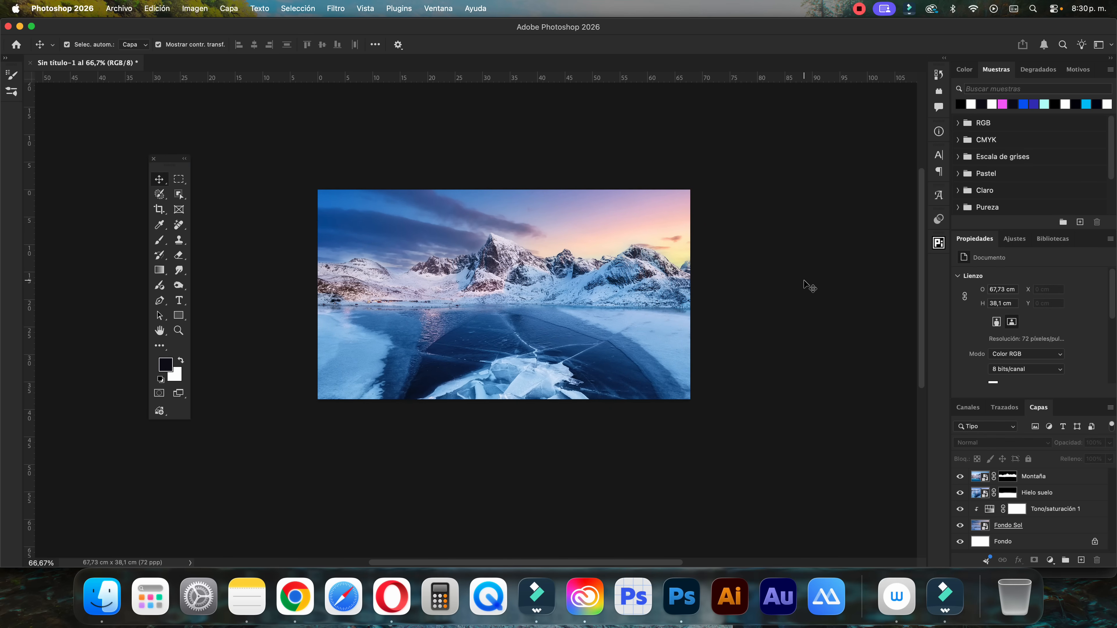
Place Lata (1).png from the Tutorial Fotomontaje Hielo folder into the document above the Montaña layer
{"action": "left_click", "coordinate": [974, 478]}
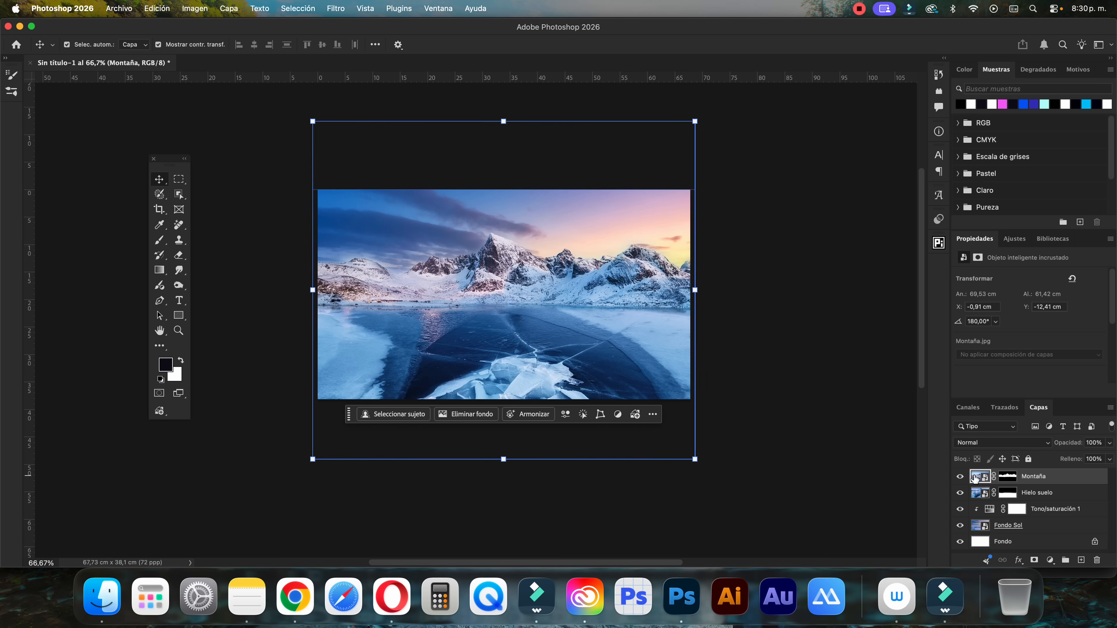
{"action": "left_click", "coordinate": [102, 597]}
{"action": "left_click", "coordinate": [483, 173]}
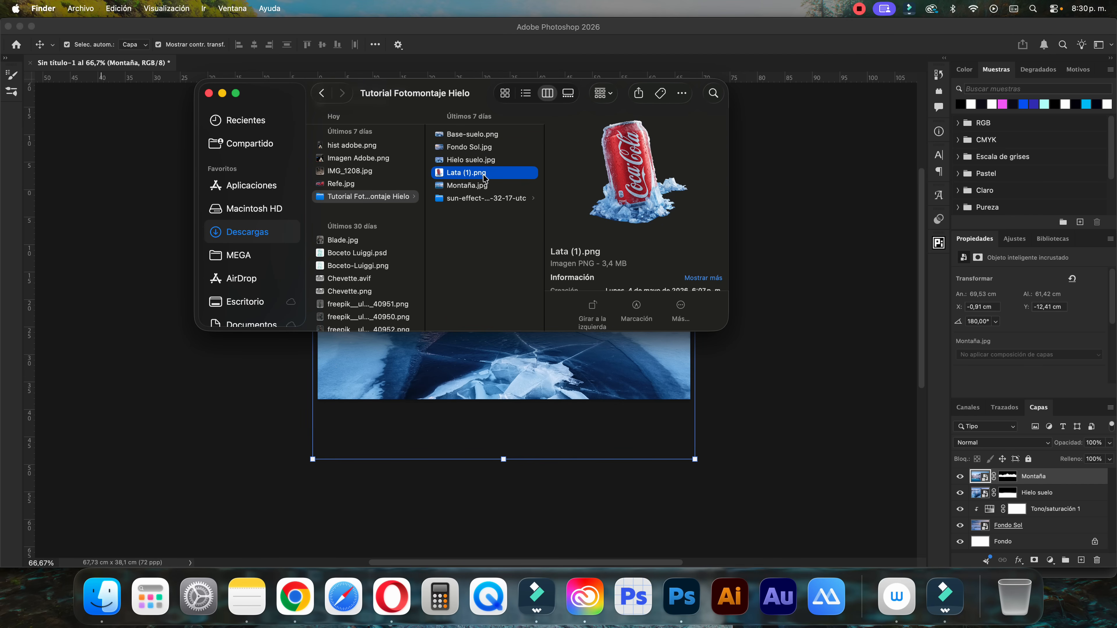
{"action": "left_click_drag", "start_coordinate": [507, 179], "coordinate": [523, 372]}
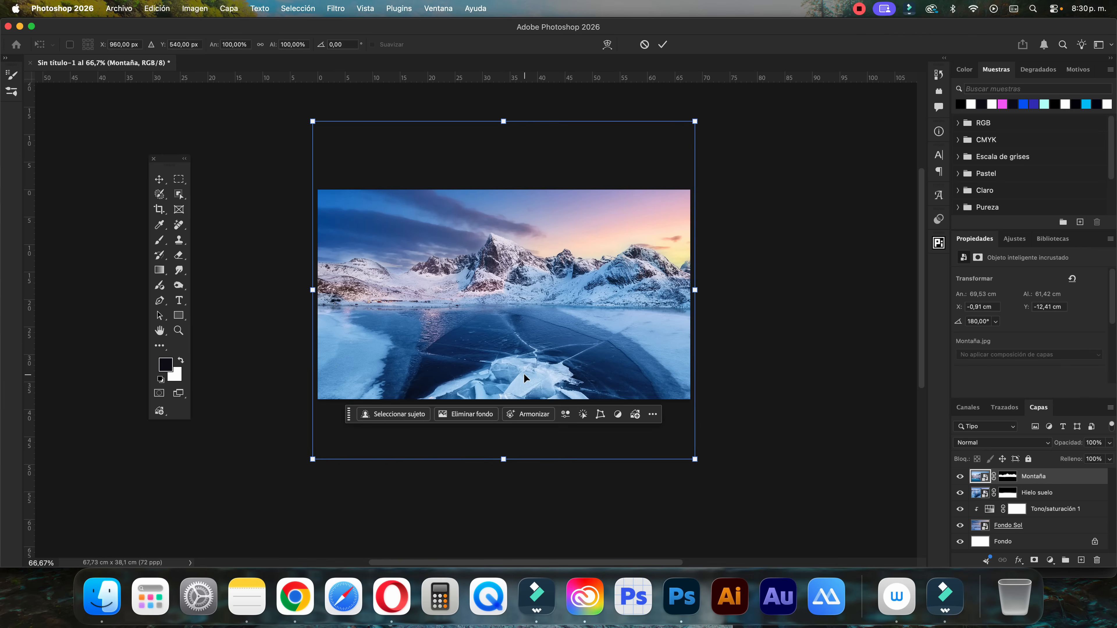
Scale the placed can to about 35 × 36,83 cm at X 17,1, Y 2,25 cm, and apply the transform
{"action": "left_click_drag", "start_coordinate": [701, 103], "coordinate": [566, 163]}
{"action": "left_click_drag", "start_coordinate": [533, 212], "coordinate": [532, 229]}
{"action": "left_click_drag", "start_coordinate": [597, 206], "coordinate": [614, 191]}
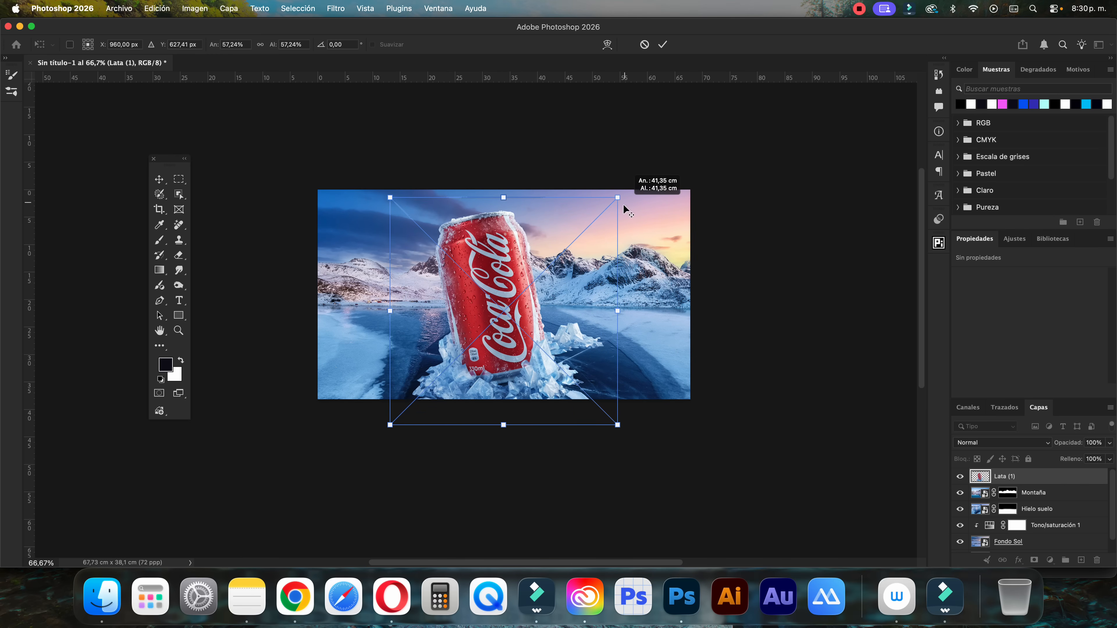
{"action": "left_click_drag", "start_coordinate": [573, 250], "coordinate": [573, 235]}
{"action": "left_click", "coordinate": [662, 44]}
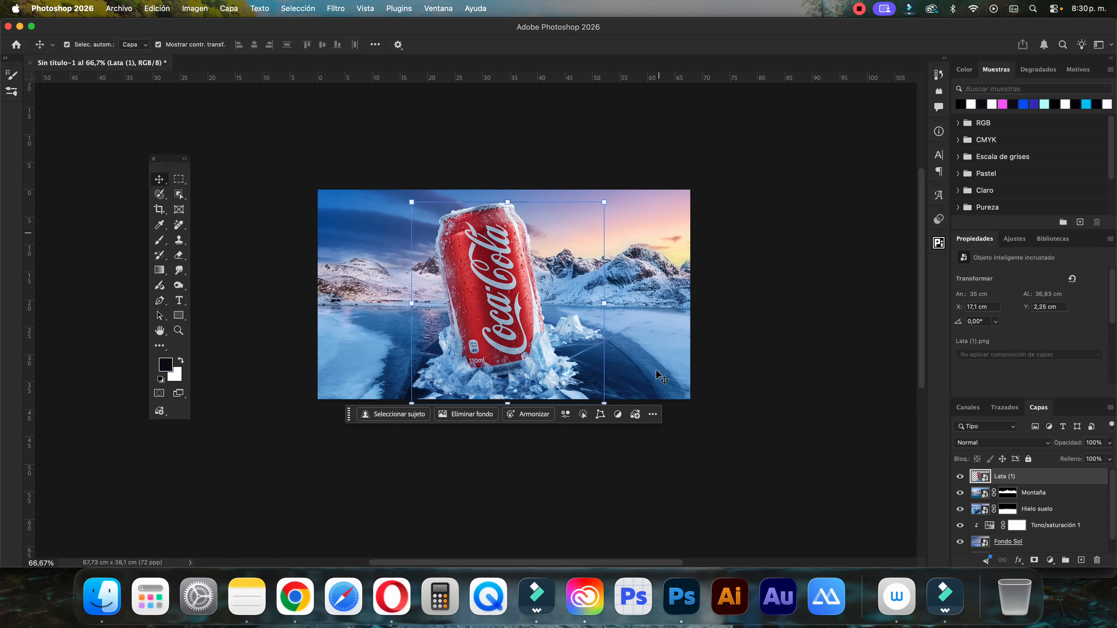
Select the Hielo suelo layer and hide the Lata (1) layer
{"action": "left_click", "coordinate": [659, 375]}
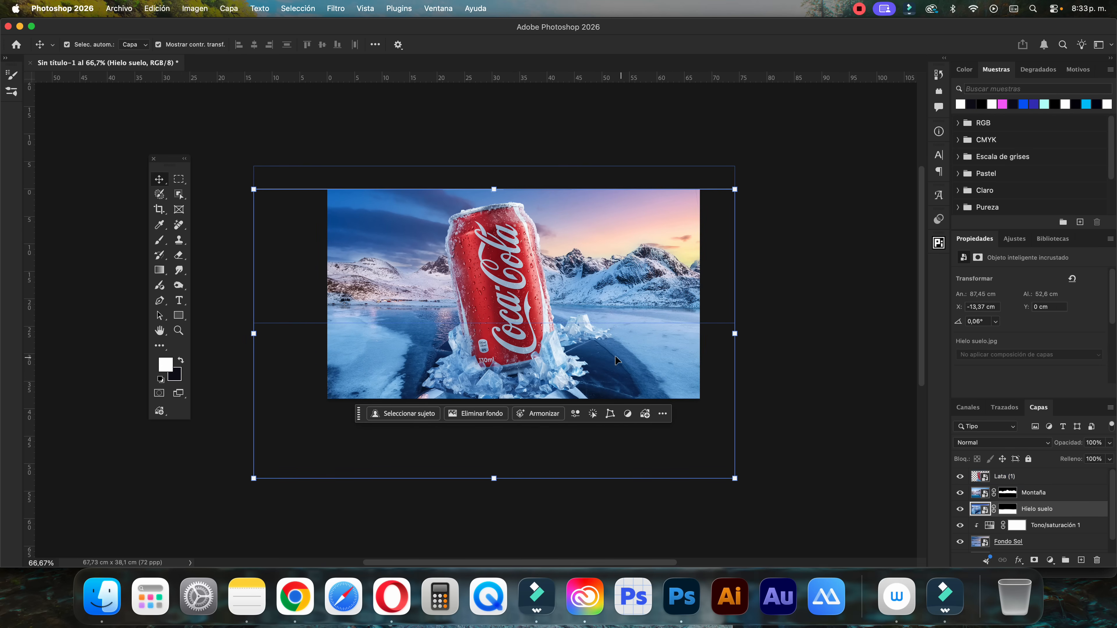
{"action": "left_click", "coordinate": [1000, 479]}
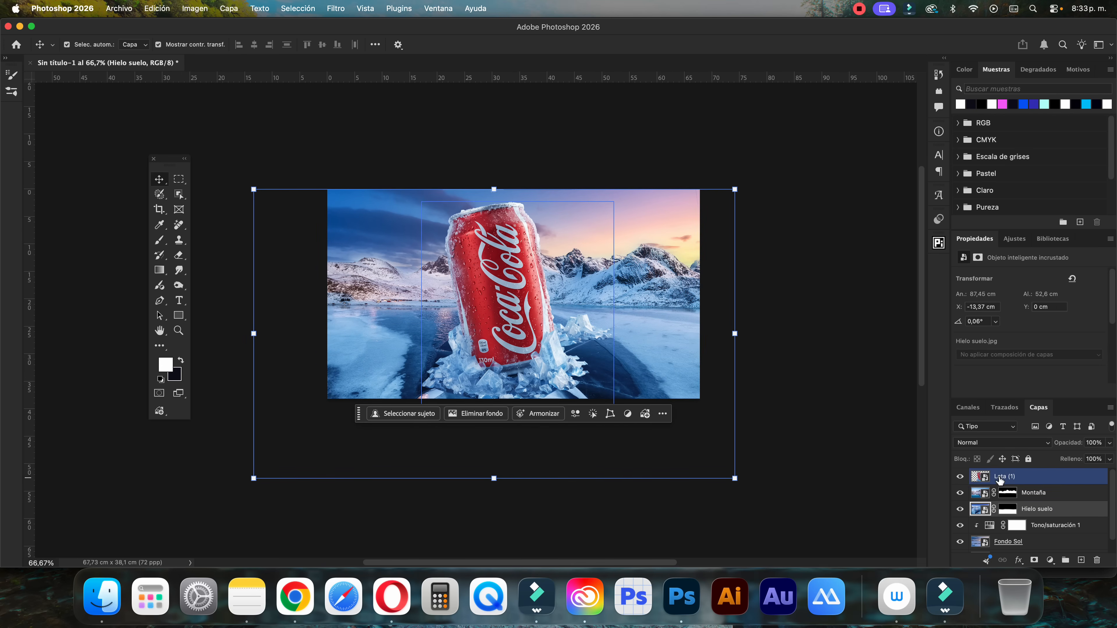
{"action": "left_click", "coordinate": [960, 476]}
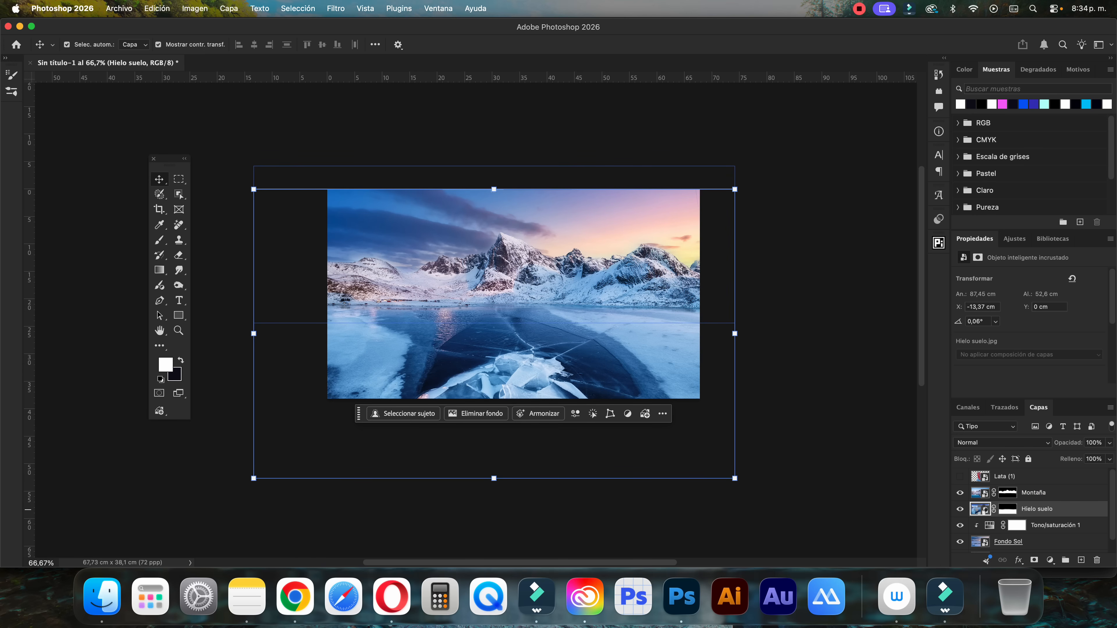
Open the contents of the Hielo suelo smart object and convert its locked background into the normal layer Capa 0
{"action": "double_click", "coordinate": [981, 510]}
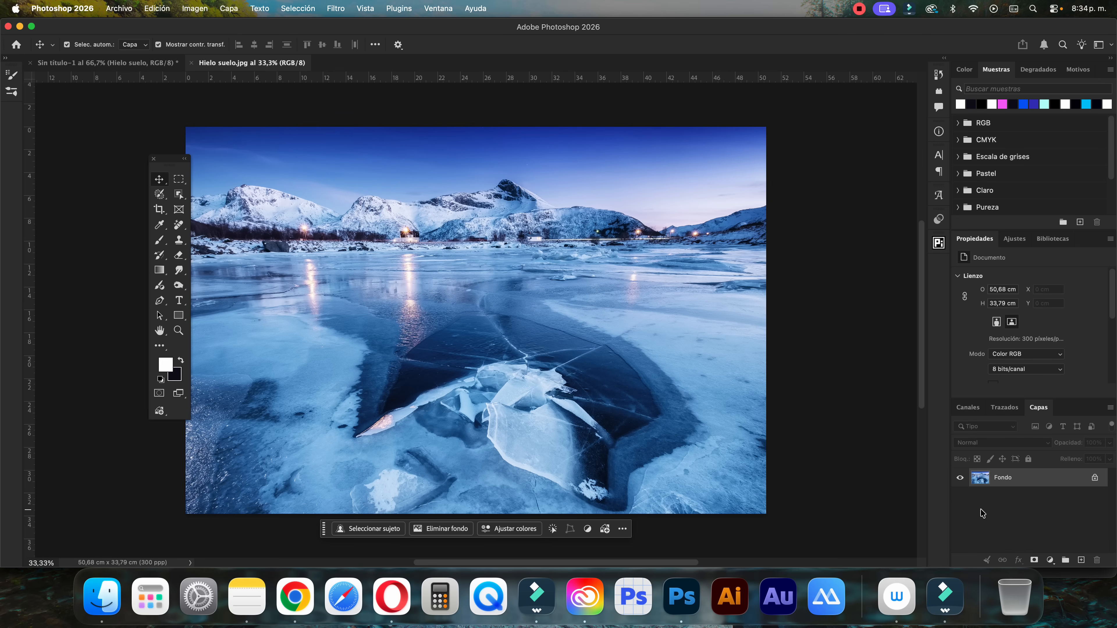
{"action": "double_click", "coordinate": [1008, 484]}
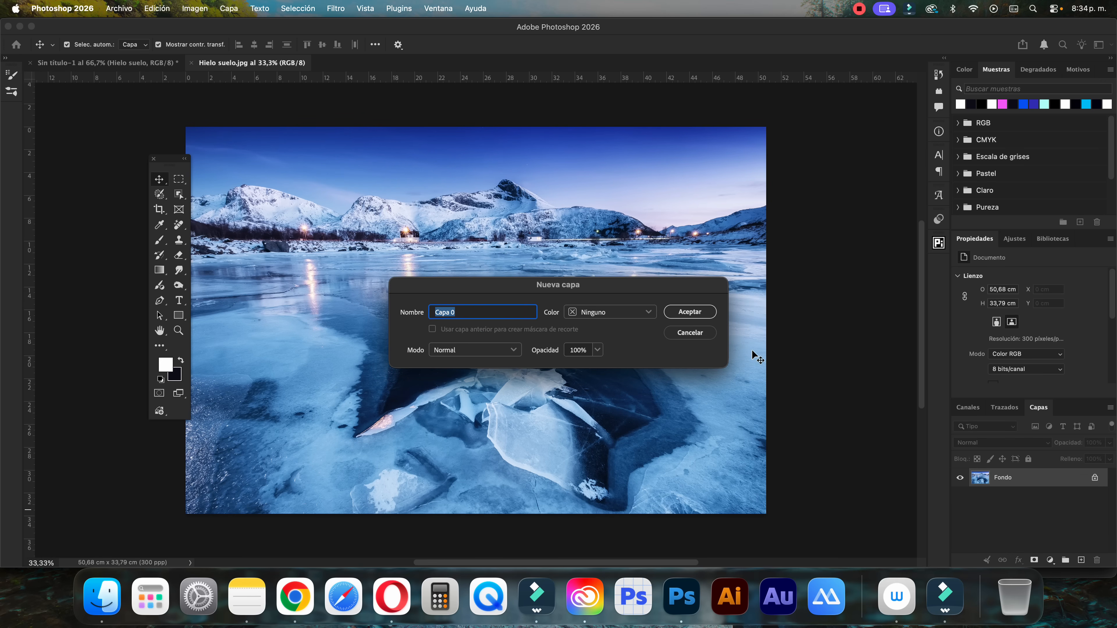
{"action": "key", "text": "Return"}
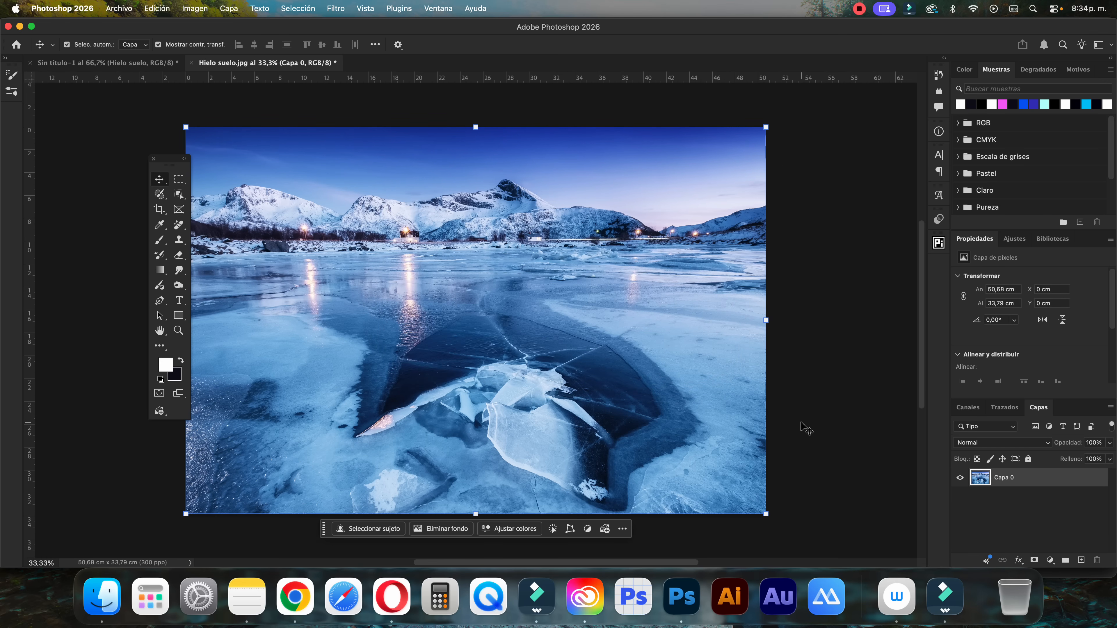
Duplicate the Capa 0 layer and flip the copy horizontally with Free Transform
{"action": "key", "text": "super+j"}
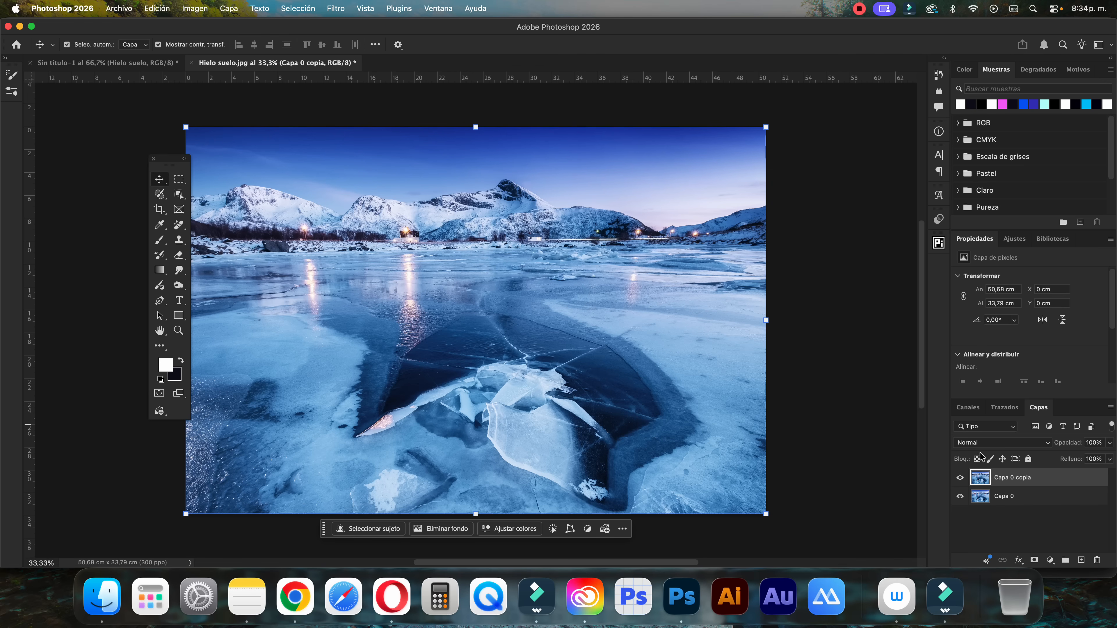
{"action": "key", "text": "super+t"}
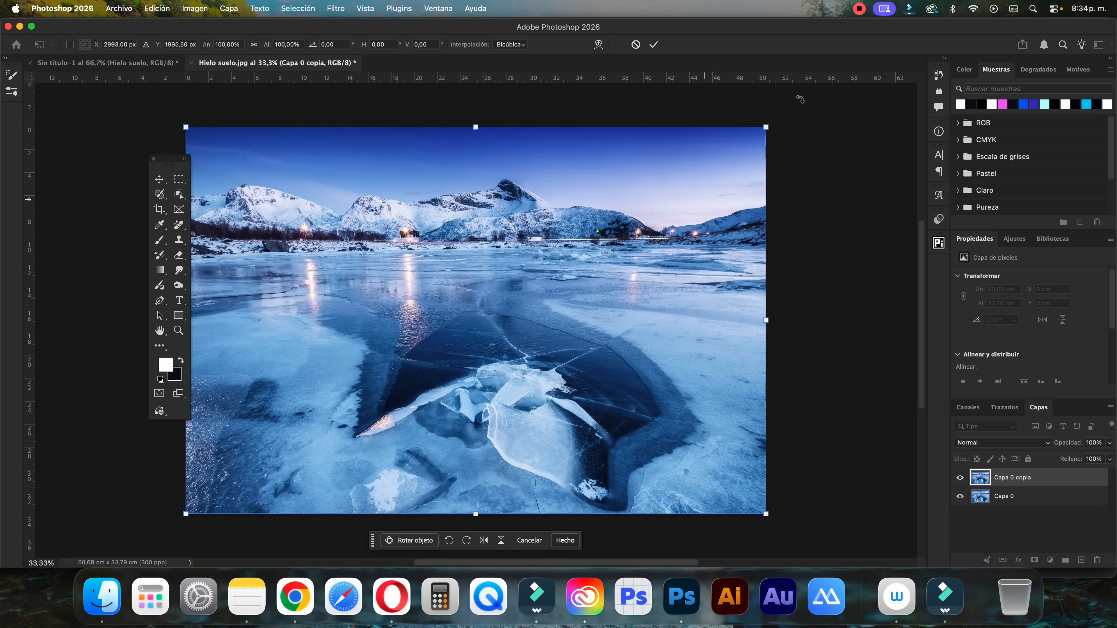
{"action": "right_click", "coordinate": [642, 212]}
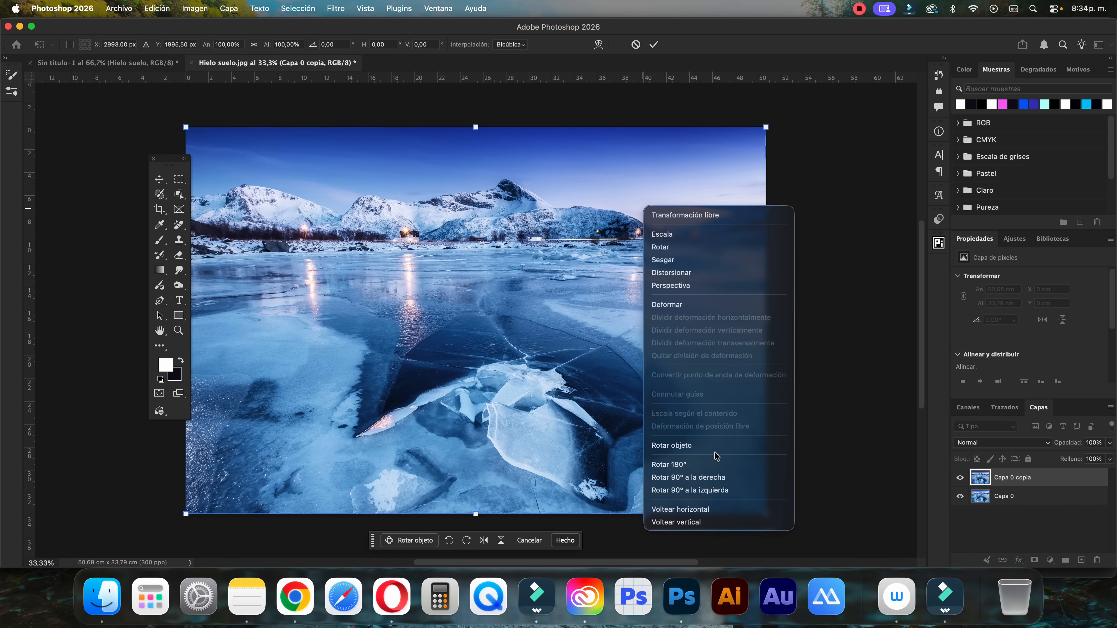
{"action": "left_click", "coordinate": [692, 509]}
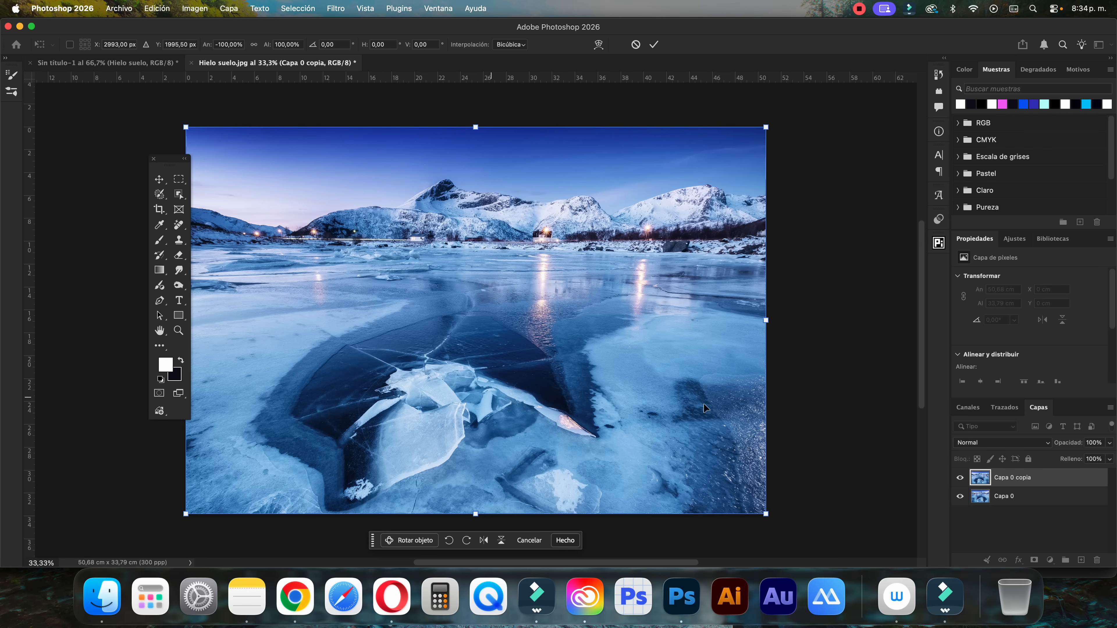
Reposition the flipped ice copy, scale it to about 125,65% so it extends past the canvas edges, and apply the transform
{"action": "left_click_drag", "start_coordinate": [535, 370], "coordinate": [503, 405]}
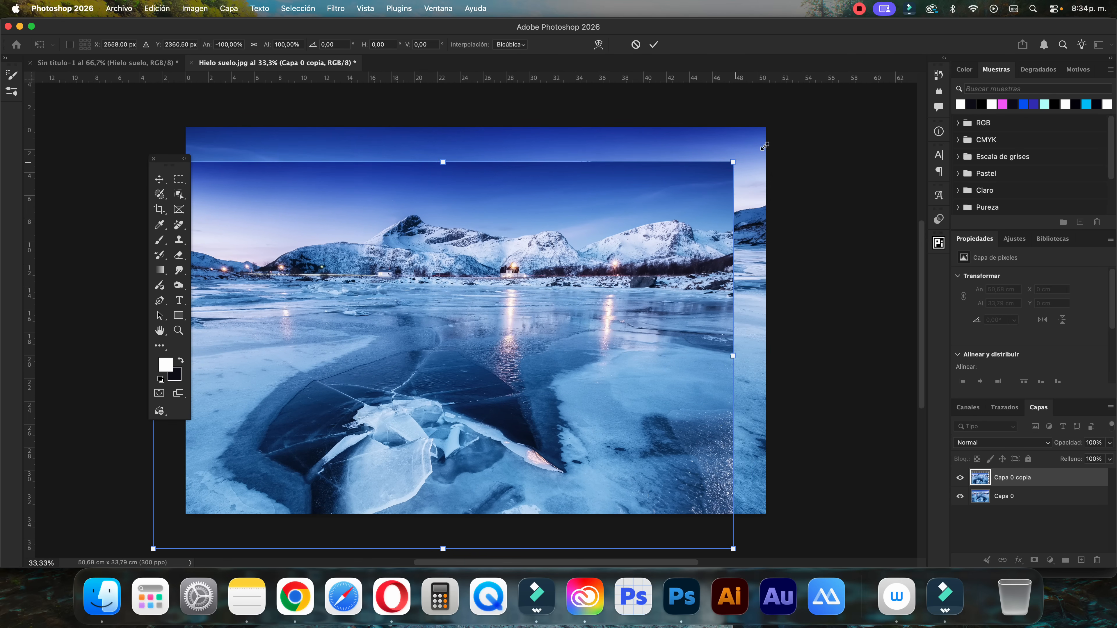
{"action": "left_click_drag", "start_coordinate": [736, 164], "coordinate": [812, 113]}
{"action": "left_click_drag", "start_coordinate": [698, 252], "coordinate": [703, 257]}
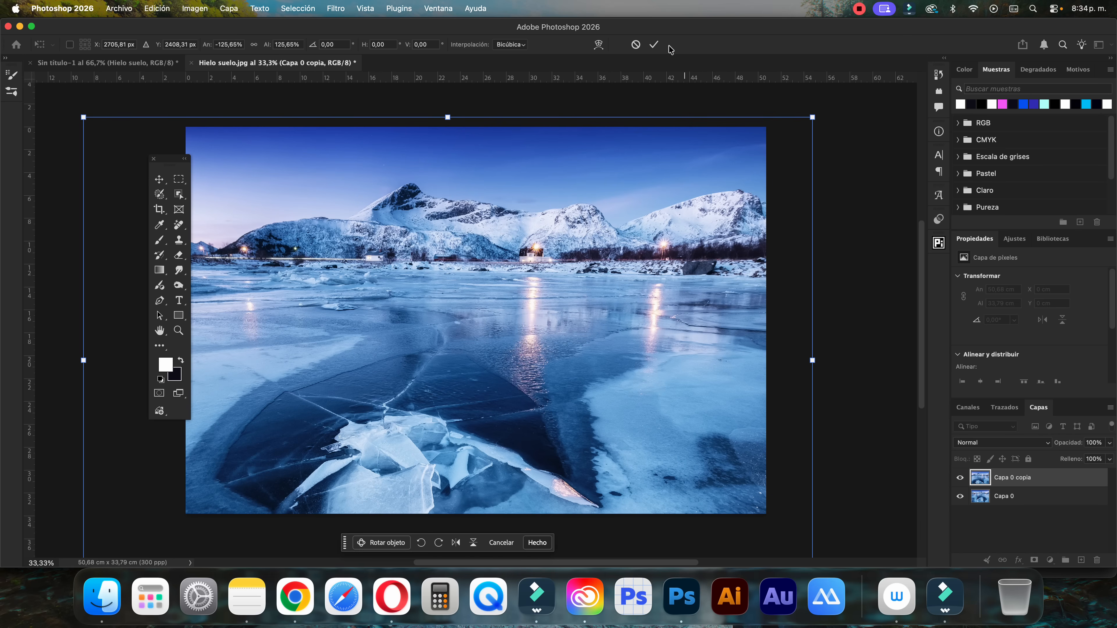
{"action": "left_click", "coordinate": [654, 44]}
Add a layer mask to Capa 0 copia and invert it to hide the flipped ice
{"action": "left_click", "coordinate": [1033, 559]}
{"action": "scroll", "coordinate": [1040, 359], "scroll_direction": "down", "scroll_amount": 3}
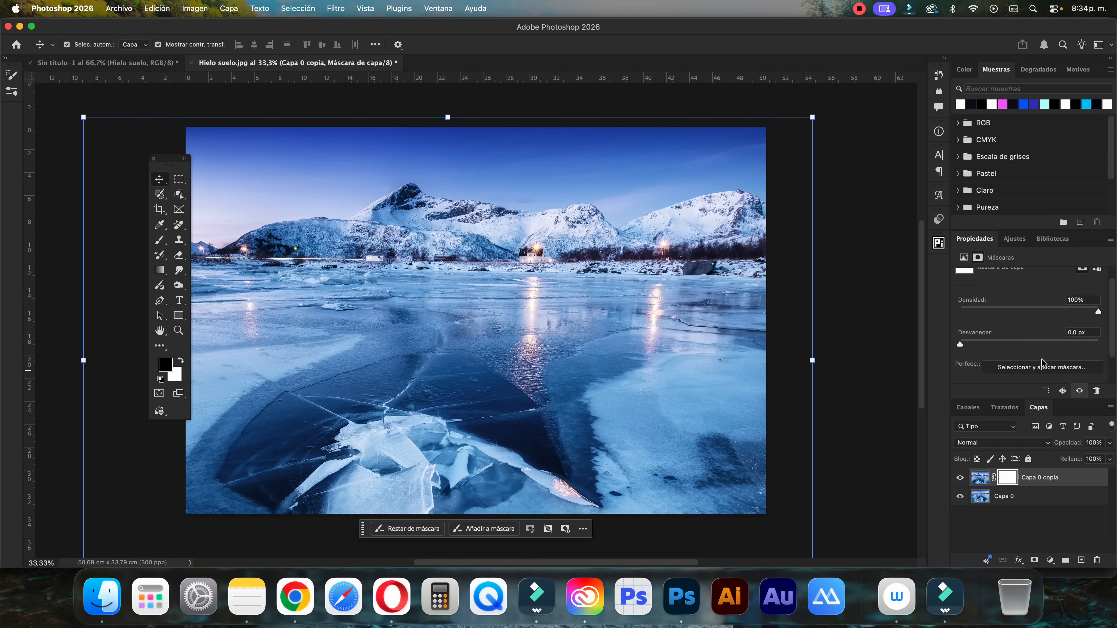
{"action": "left_click", "coordinate": [1038, 373]}
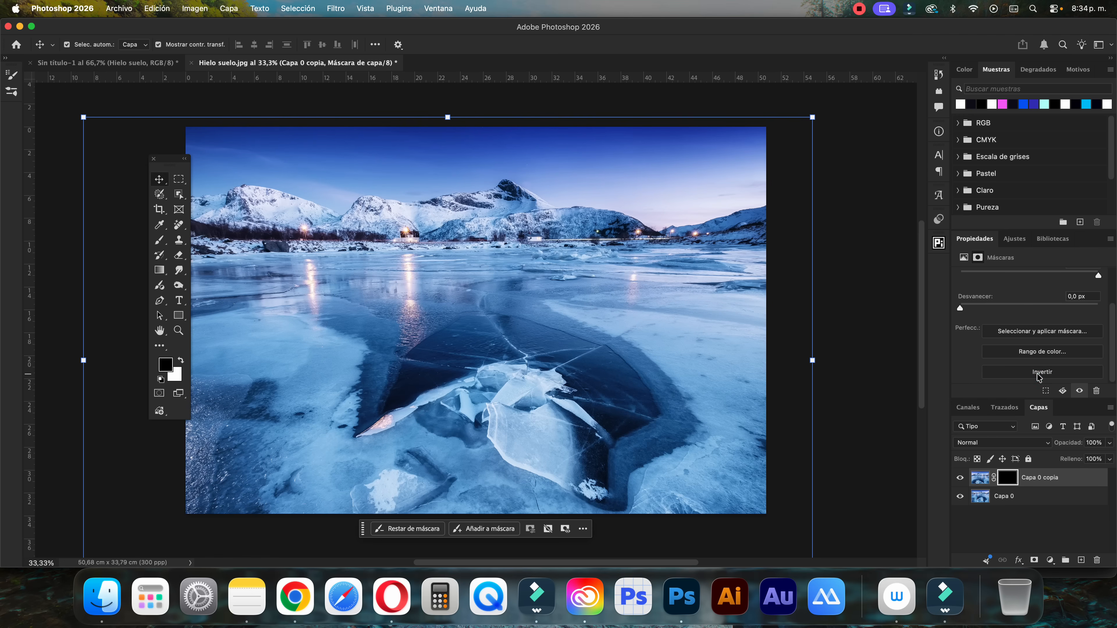
Reveal the flipped ice across the lower part of the lake by painting white on the mask at 100% brush opacity and flow
{"action": "key", "text": "b"}
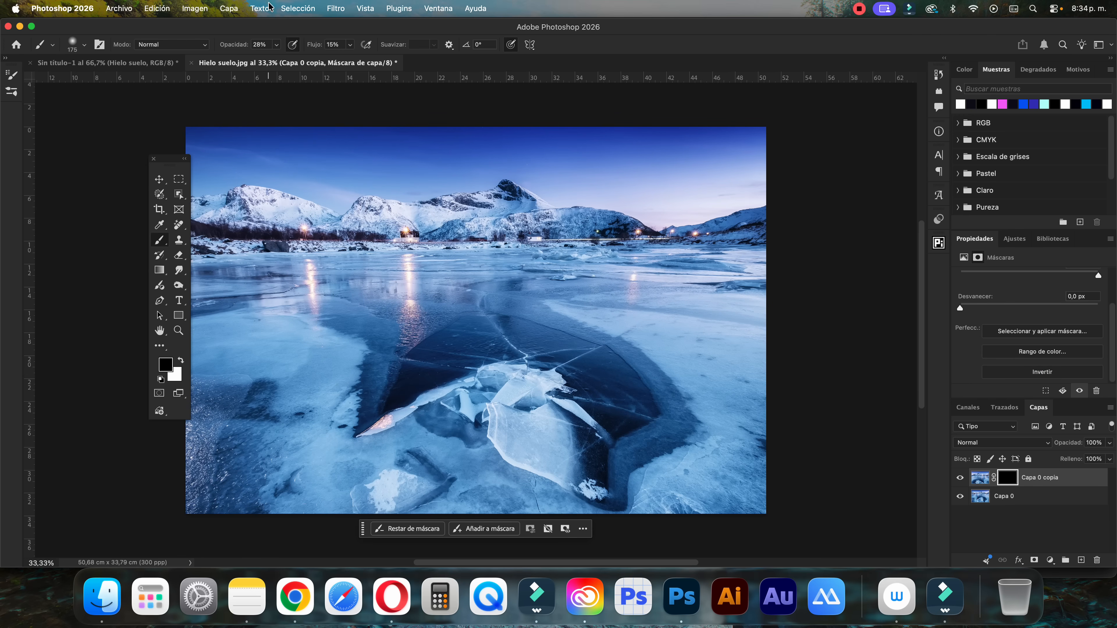
{"action": "left_click", "coordinate": [276, 46]}
{"action": "left_click_drag", "start_coordinate": [281, 57], "coordinate": [527, 74]}
{"action": "left_click", "coordinate": [350, 46]}
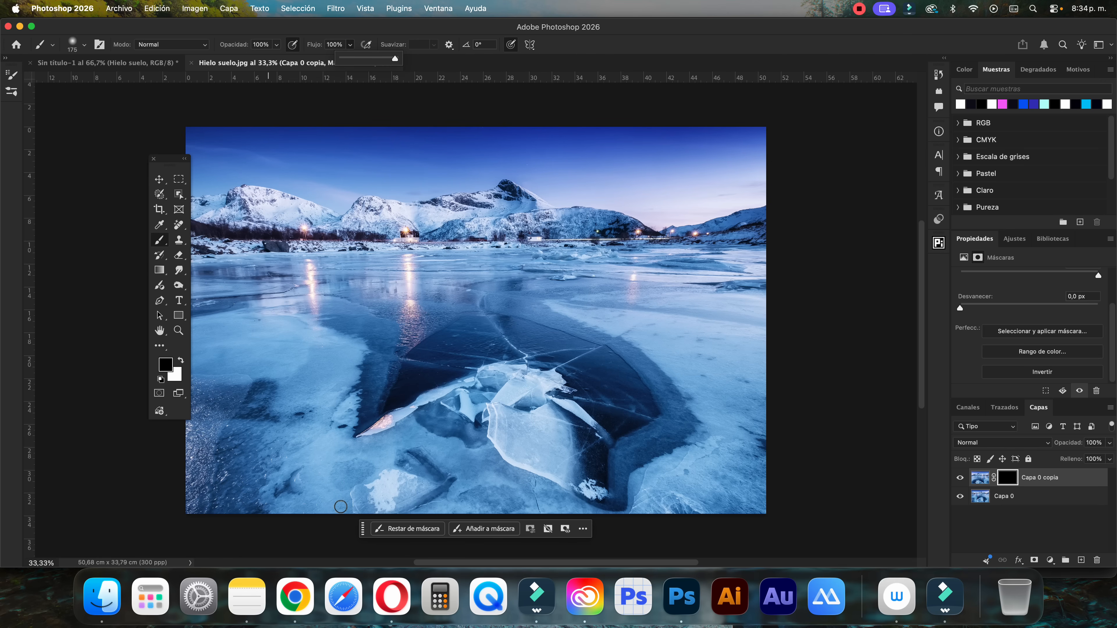
{"action": "key", "text": "x"}
{"action": "mouse_move", "coordinate": [392, 472]}
{"action": "left_mouse_down"}
{"action": "mouse_move", "coordinate": [499, 470]}
{"action": "mouse_move", "coordinate": [357, 435]}
{"action": "mouse_move", "coordinate": [457, 396]}
{"action": "mouse_move", "coordinate": [386, 321]}
{"action": "mouse_move", "coordinate": [599, 369]}
{"action": "mouse_move", "coordinate": [539, 393]}
{"action": "mouse_move", "coordinate": [605, 400]}
{"action": "mouse_move", "coordinate": [519, 392]}
{"action": "mouse_move", "coordinate": [329, 367]}
{"action": "mouse_move", "coordinate": [325, 336]}
{"action": "mouse_move", "coordinate": [650, 366]}
{"action": "mouse_move", "coordinate": [548, 361]}
{"action": "mouse_move", "coordinate": [588, 336]}
{"action": "mouse_move", "coordinate": [548, 350]}
{"action": "mouse_move", "coordinate": [543, 366]}
{"action": "mouse_move", "coordinate": [655, 300]}
{"action": "mouse_move", "coordinate": [553, 212]}
{"action": "mouse_move", "coordinate": [506, 194]}
{"action": "mouse_move", "coordinate": [450, 226]}
{"action": "mouse_move", "coordinate": [359, 211]}
{"action": "mouse_move", "coordinate": [383, 198]}
{"action": "mouse_move", "coordinate": [429, 212]}
{"action": "mouse_move", "coordinate": [372, 238]}
{"action": "mouse_move", "coordinate": [593, 212]}
{"action": "mouse_move", "coordinate": [313, 211]}
{"action": "mouse_move", "coordinate": [531, 241]}
{"action": "mouse_move", "coordinate": [535, 315]}
{"action": "left_mouse_up"}
{"action": "key", "text": "x"}
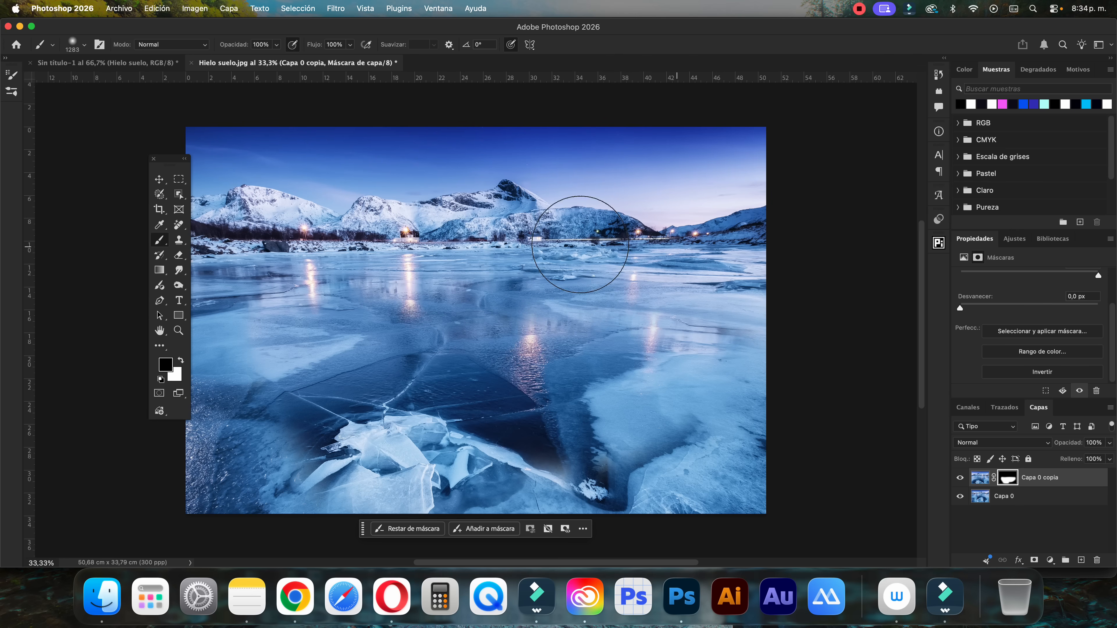
Blend the flipped ice into the middle of the lake with a 548 px white brush at 47% opacity and 59% flow
{"action": "key", "text": "x"}
{"action": "left_click_drag", "start_coordinate": [435, 361], "coordinate": [385, 362]}
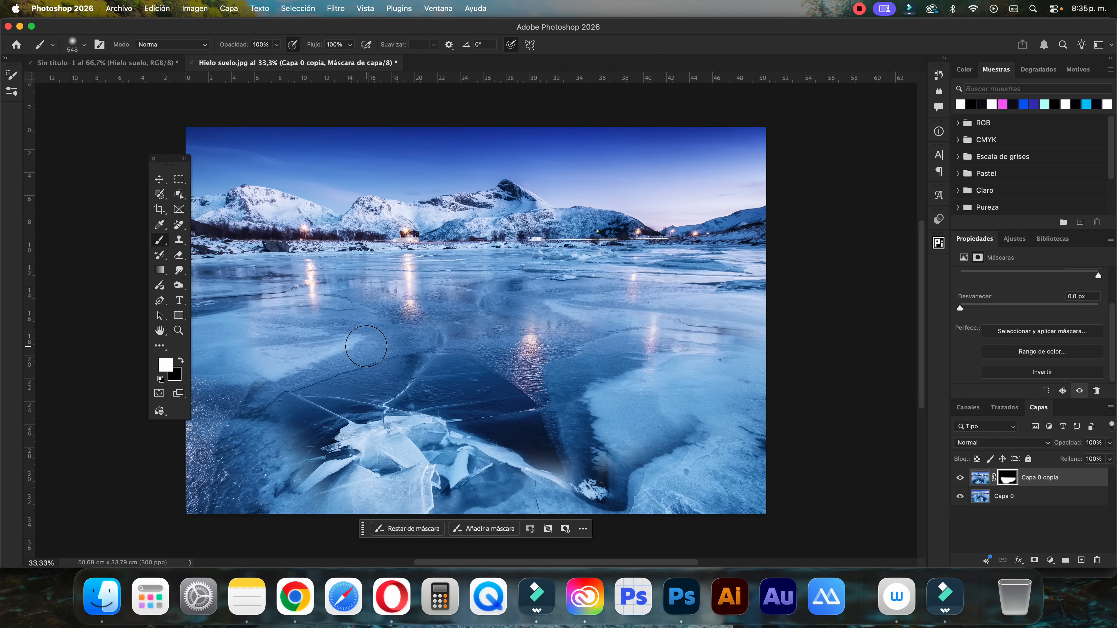
{"action": "left_click", "coordinate": [276, 44]}
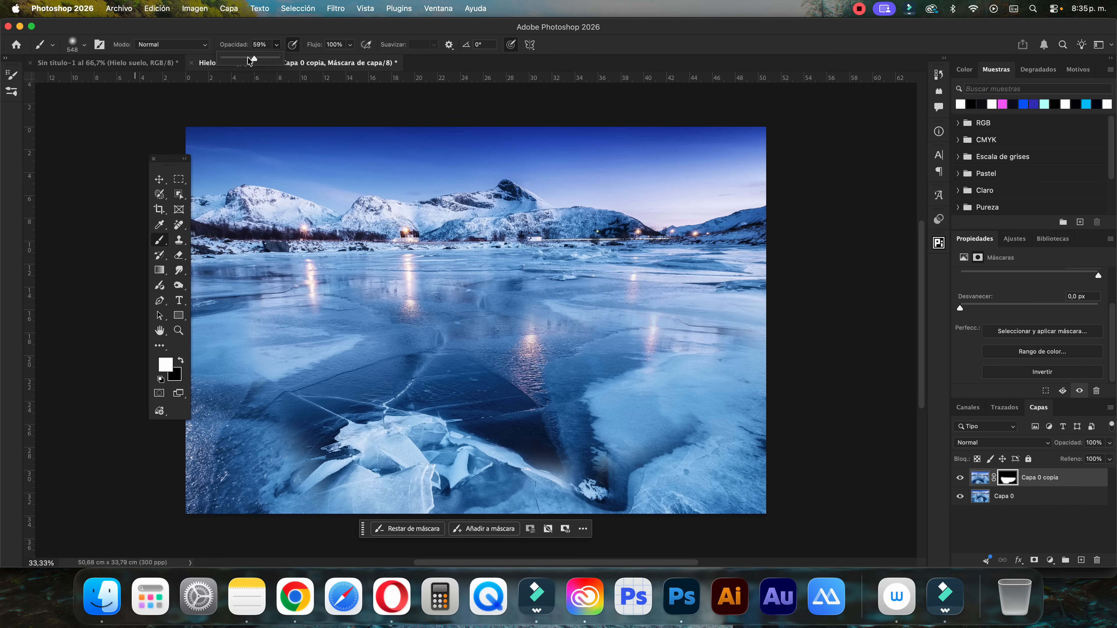
{"action": "left_click", "coordinate": [350, 45]}
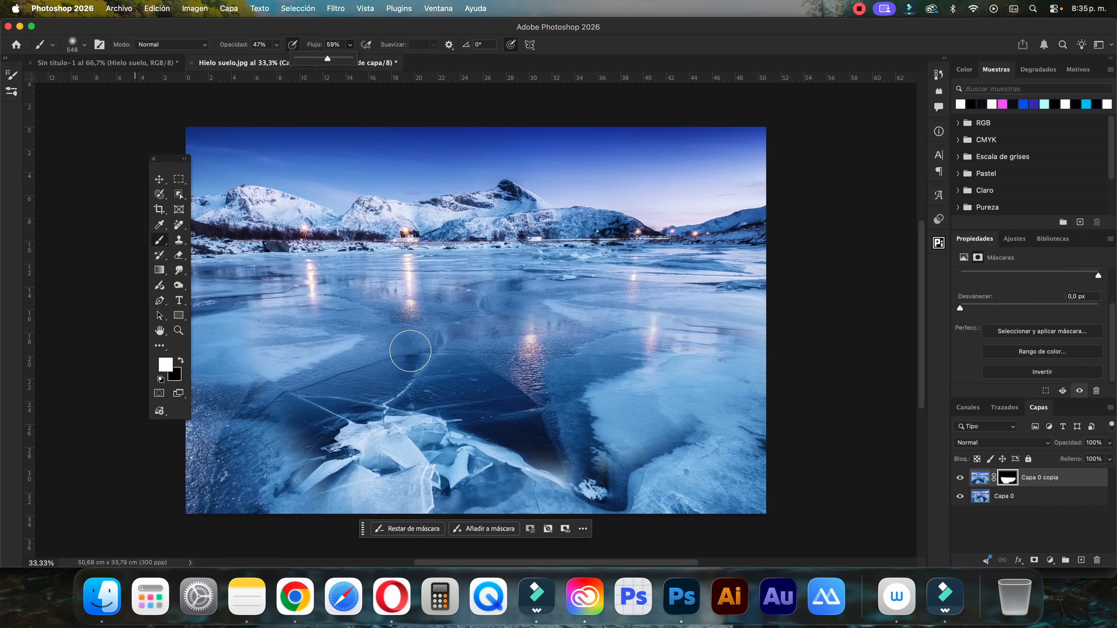
{"action": "left_click", "coordinate": [547, 311]}
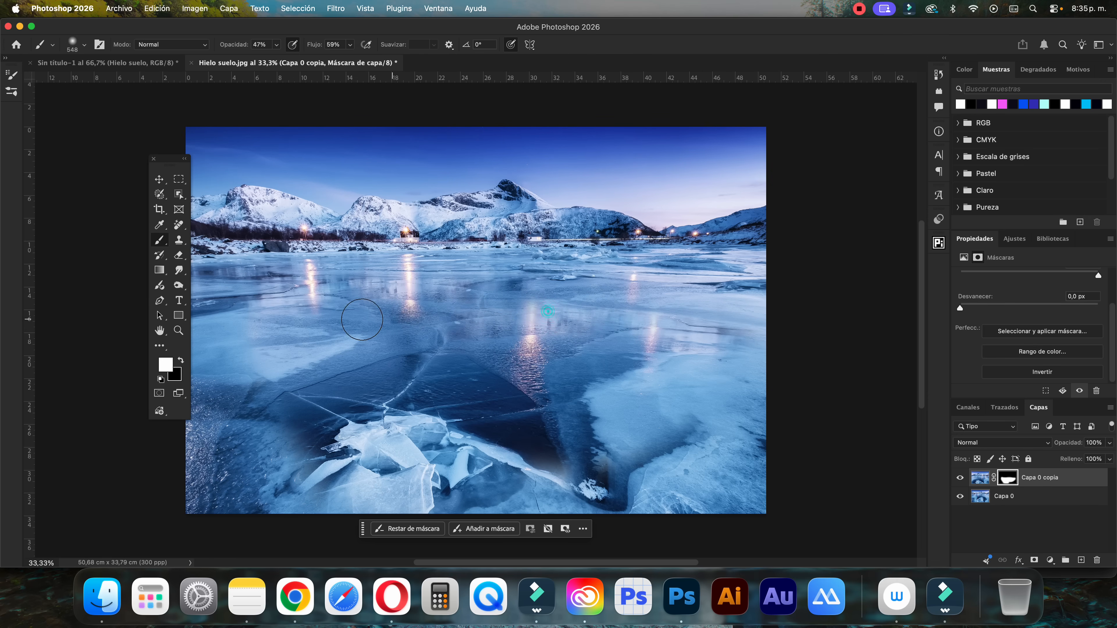
{"action": "left_click_drag", "start_coordinate": [361, 319], "coordinate": [418, 305]}
{"action": "mouse_move", "coordinate": [449, 317]}
{"action": "left_mouse_down"}
{"action": "mouse_move", "coordinate": [499, 317]}
{"action": "mouse_move", "coordinate": [563, 296]}
{"action": "mouse_move", "coordinate": [367, 305]}
{"action": "left_mouse_up"}
{"action": "mouse_move", "coordinate": [404, 311]}
{"action": "left_mouse_down"}
{"action": "mouse_move", "coordinate": [421, 309]}
{"action": "mouse_move", "coordinate": [442, 332]}
{"action": "left_mouse_up"}
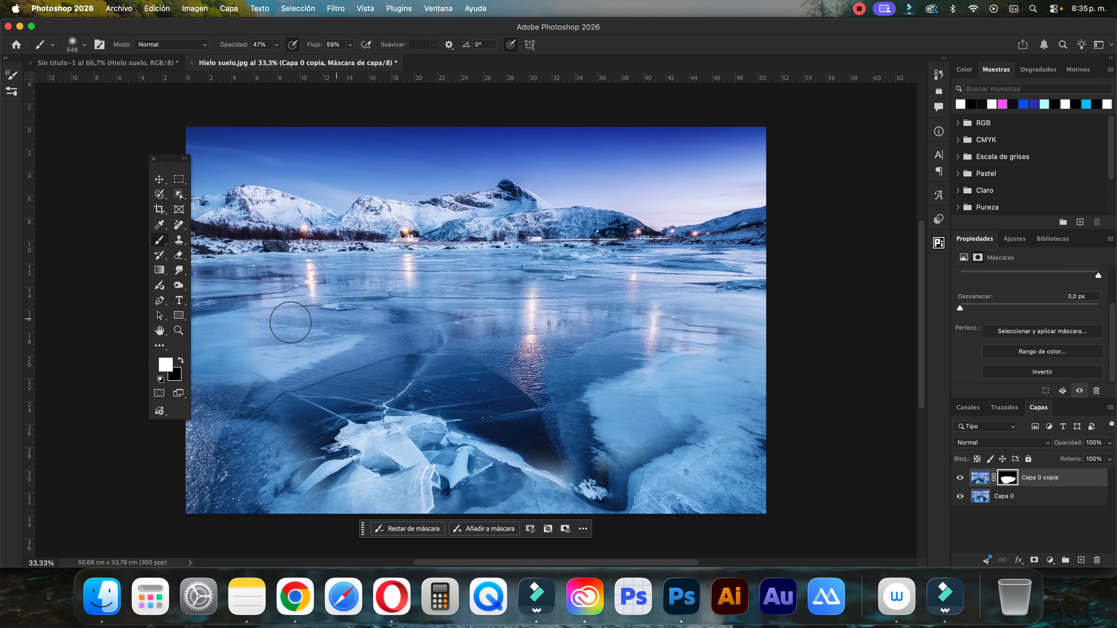
Extend the mask along the lake's left side with white strokes, and soften its upper left transition with black
{"action": "mouse_move", "coordinate": [229, 368]}
{"action": "left_mouse_down"}
{"action": "mouse_move", "coordinate": [269, 377]}
{"action": "mouse_move", "coordinate": [236, 425]}
{"action": "mouse_move", "coordinate": [207, 402]}
{"action": "mouse_move", "coordinate": [230, 438]}
{"action": "mouse_move", "coordinate": [216, 516]}
{"action": "mouse_move", "coordinate": [282, 484]}
{"action": "mouse_move", "coordinate": [229, 509]}
{"action": "left_mouse_up"}
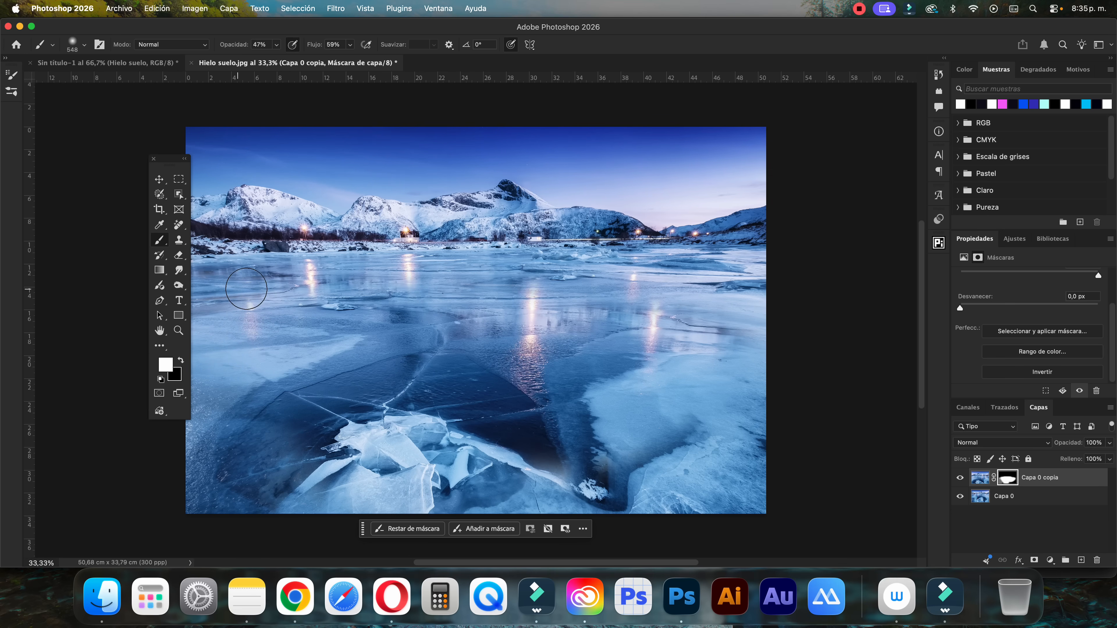
{"action": "mouse_move", "coordinate": [233, 295]}
{"action": "left_mouse_down"}
{"action": "mouse_move", "coordinate": [370, 288]}
{"action": "mouse_move", "coordinate": [353, 282]}
{"action": "mouse_move", "coordinate": [351, 294]}
{"action": "mouse_move", "coordinate": [392, 295]}
{"action": "left_mouse_up"}
{"action": "key", "text": "x"}
{"action": "mouse_move", "coordinate": [286, 272]}
{"action": "left_mouse_down"}
{"action": "mouse_move", "coordinate": [255, 283]}
{"action": "mouse_move", "coordinate": [271, 286]}
{"action": "mouse_move", "coordinate": [261, 275]}
{"action": "mouse_move", "coordinate": [173, 303]}
{"action": "mouse_move", "coordinate": [212, 291]}
{"action": "left_mouse_up"}
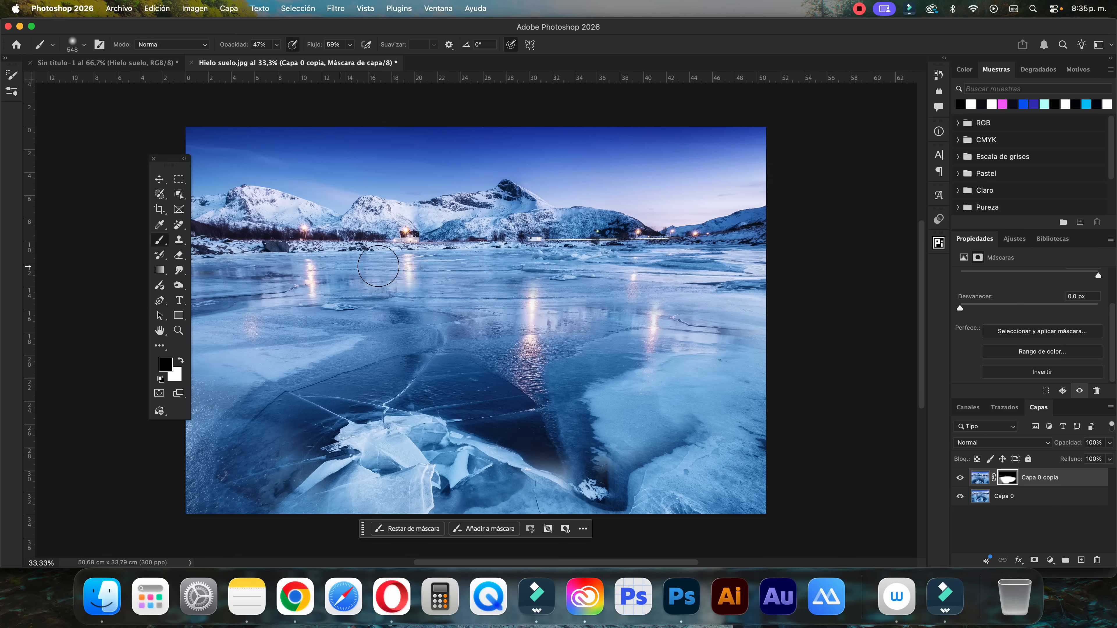
Merge the visible layers into Capa 0, and save and close the Hielo suelo contents
{"action": "left_click", "coordinate": [159, 179]}
{"action": "left_click", "coordinate": [1007, 499]}
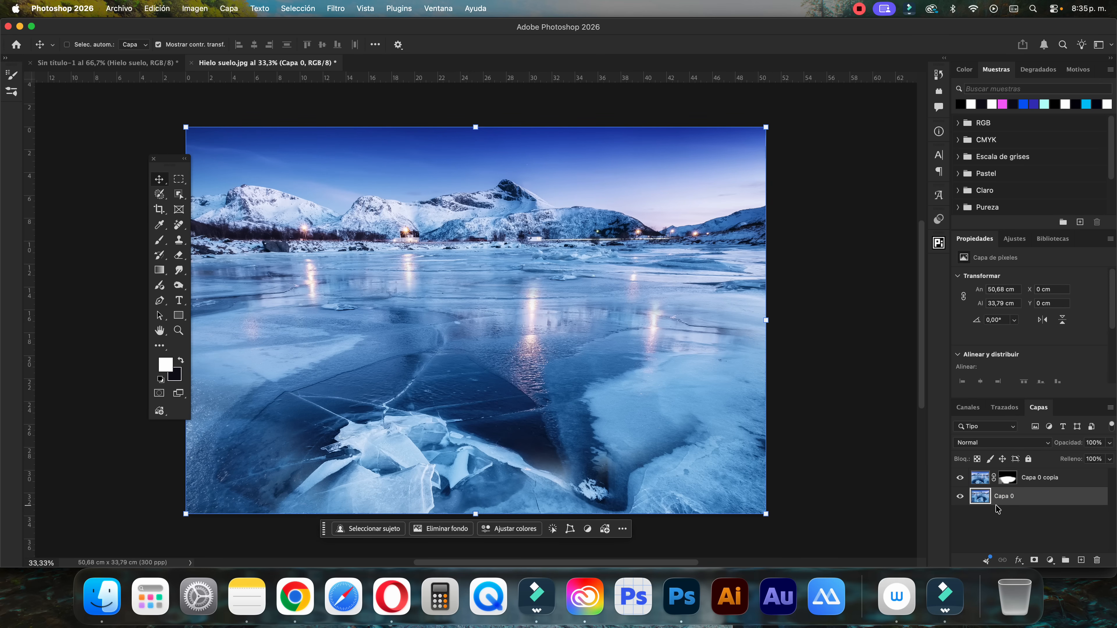
{"action": "key", "text": "super+shift+e"}
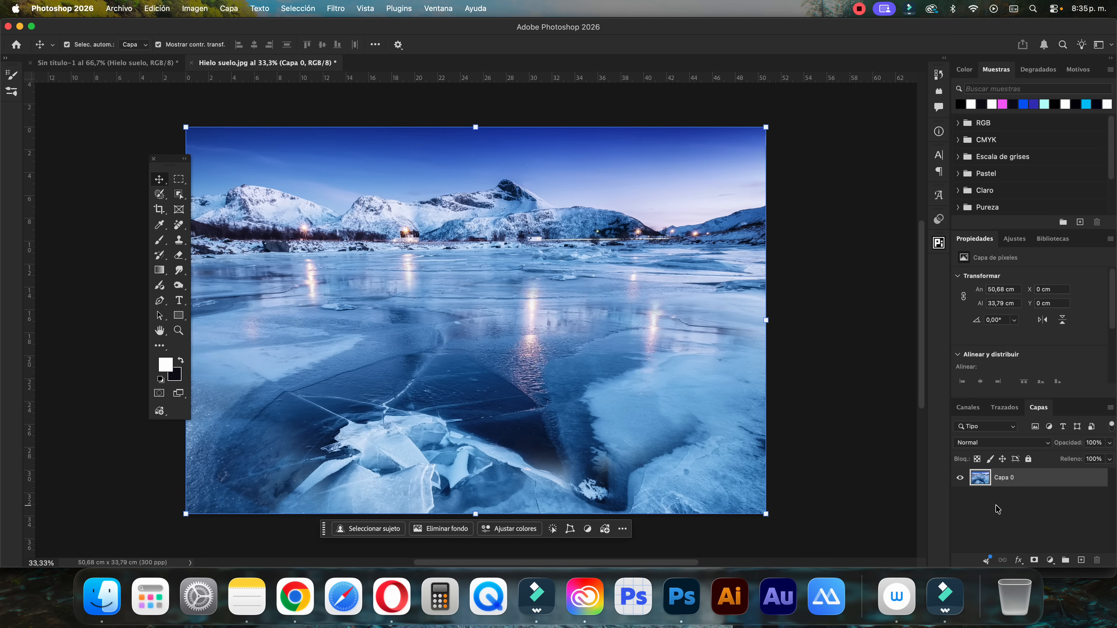
{"action": "key", "text": "super+s"}
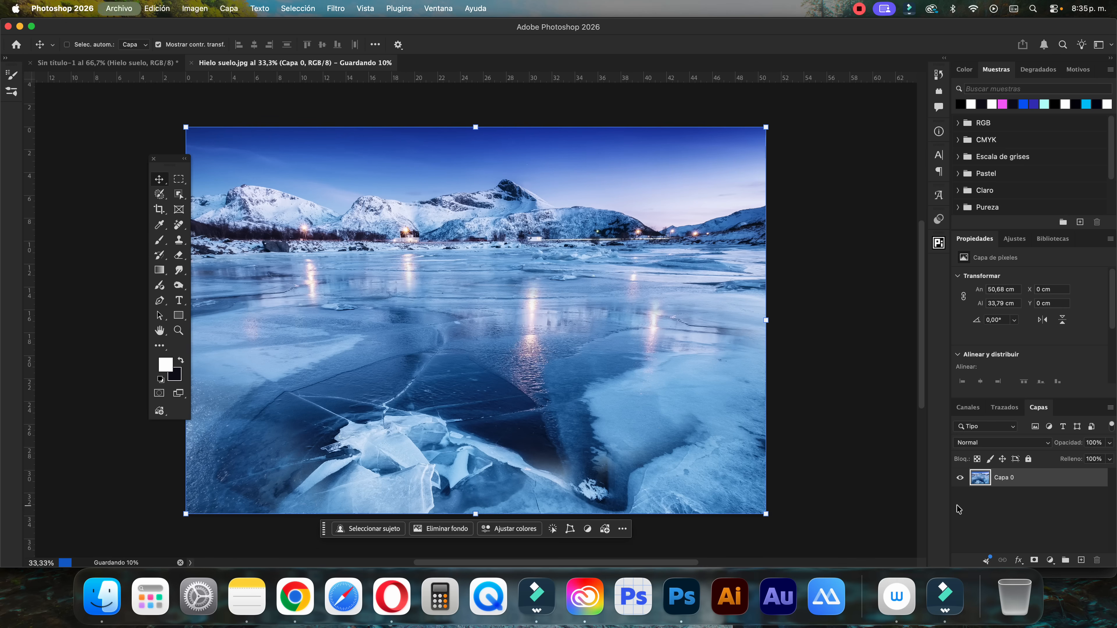
{"action": "left_click", "coordinate": [190, 64]}
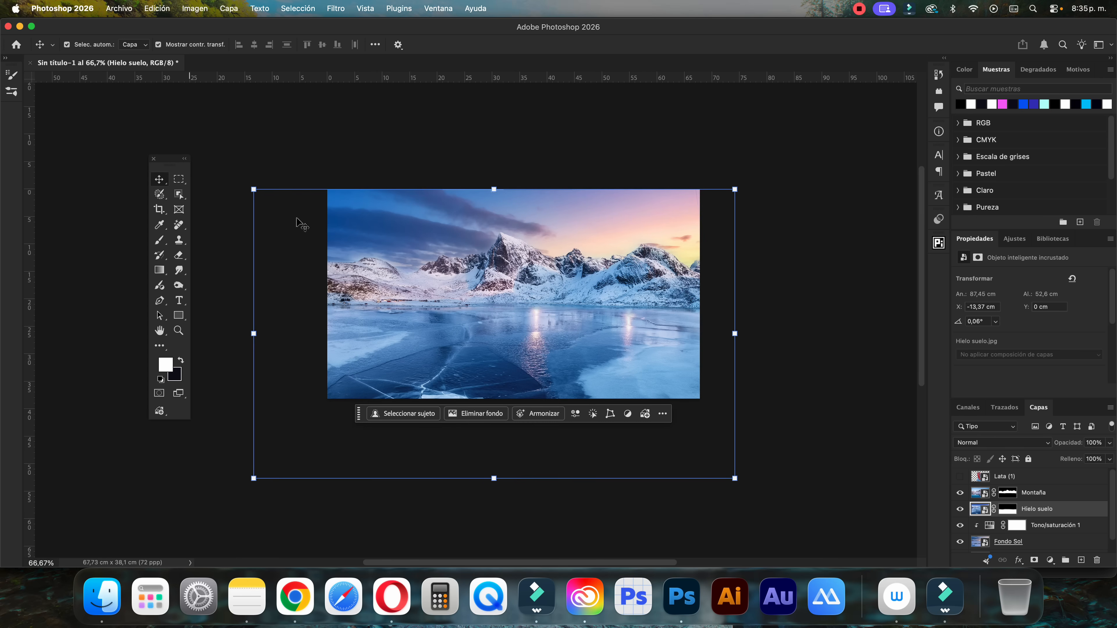
Show the Lata (1) layer again and nudge the Hielo suelo layer to X -13,05 cm and Y 0,35 cm
{"action": "left_click", "coordinate": [959, 476]}
{"action": "left_click", "coordinate": [859, 391]}
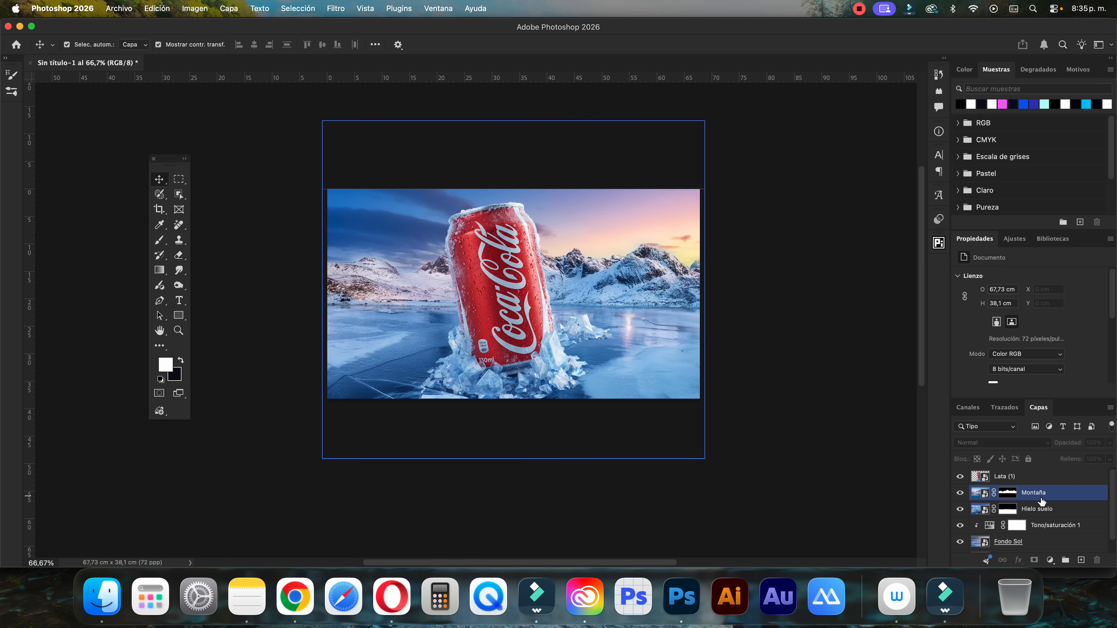
{"action": "left_click", "coordinate": [1037, 509]}
{"action": "key", "text": "Down"}
{"action": "key", "text": "Down"}
{"action": "key", "text": "Down"}
{"action": "key", "text": "Down"}
{"action": "key", "text": "Down"}
{"action": "key", "text": "Down"}
{"action": "key", "text": "Down"}
{"action": "key", "text": "Down"}
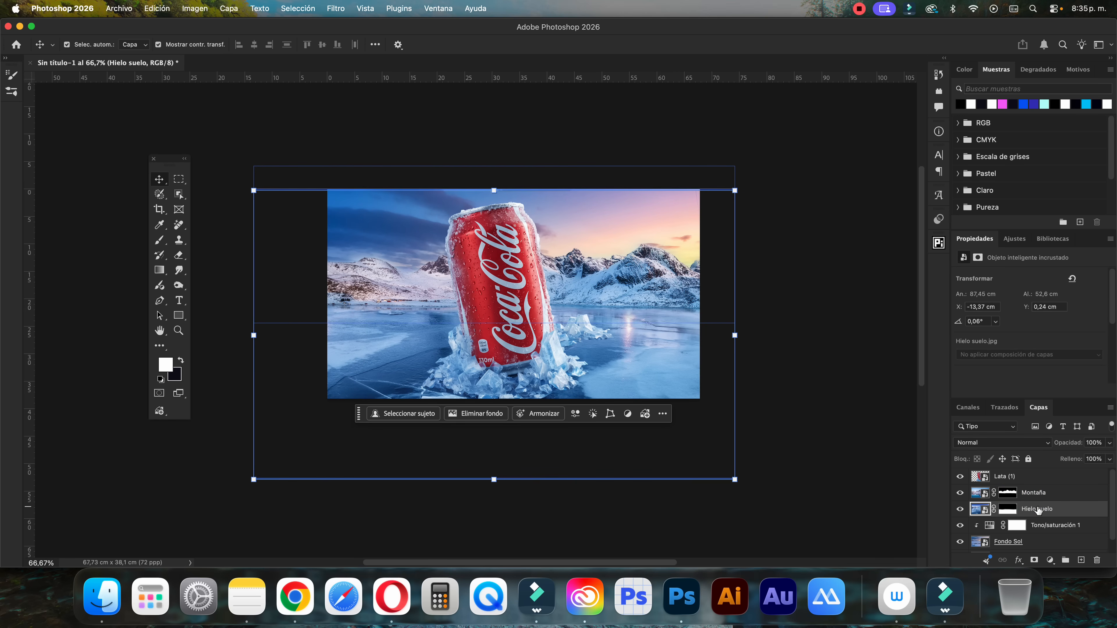
{"action": "key", "text": "Right"}
{"action": "key", "text": "Right"}
{"action": "key", "text": "Right"}
{"action": "key", "text": "Right"}
{"action": "key", "text": "Right"}
{"action": "key", "text": "Right"}
{"action": "key", "text": "Right"}
{"action": "key", "text": "Right"}
{"action": "key", "text": "Right"}
{"action": "key", "text": "Down"}
{"action": "key", "text": "Down"}
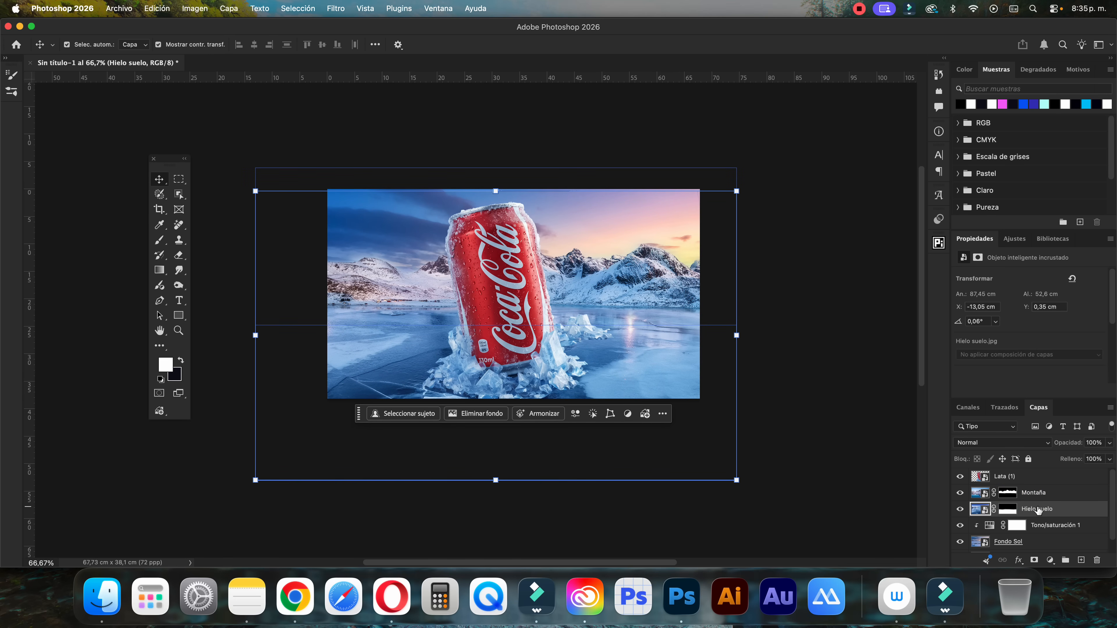
With automatic layer selection off, move and scale Hielo suelo to about 92,25 × 55,49 cm at X -7,69, Y 0 cm, and apply
{"action": "left_click", "coordinate": [66, 43]}
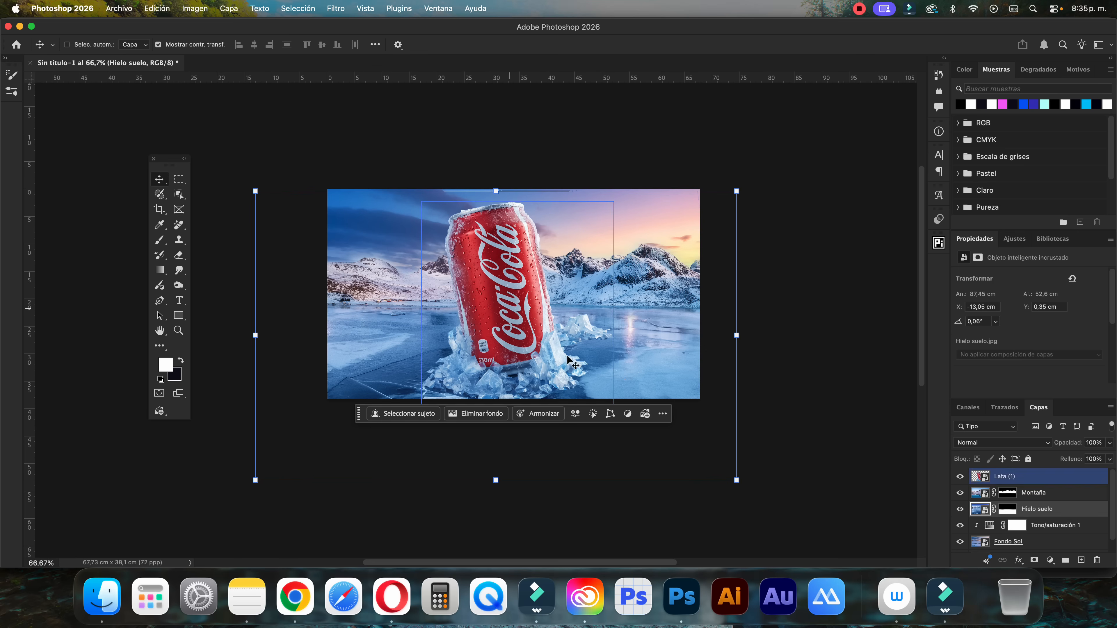
{"action": "left_click_drag", "start_coordinate": [657, 380], "coordinate": [734, 379]}
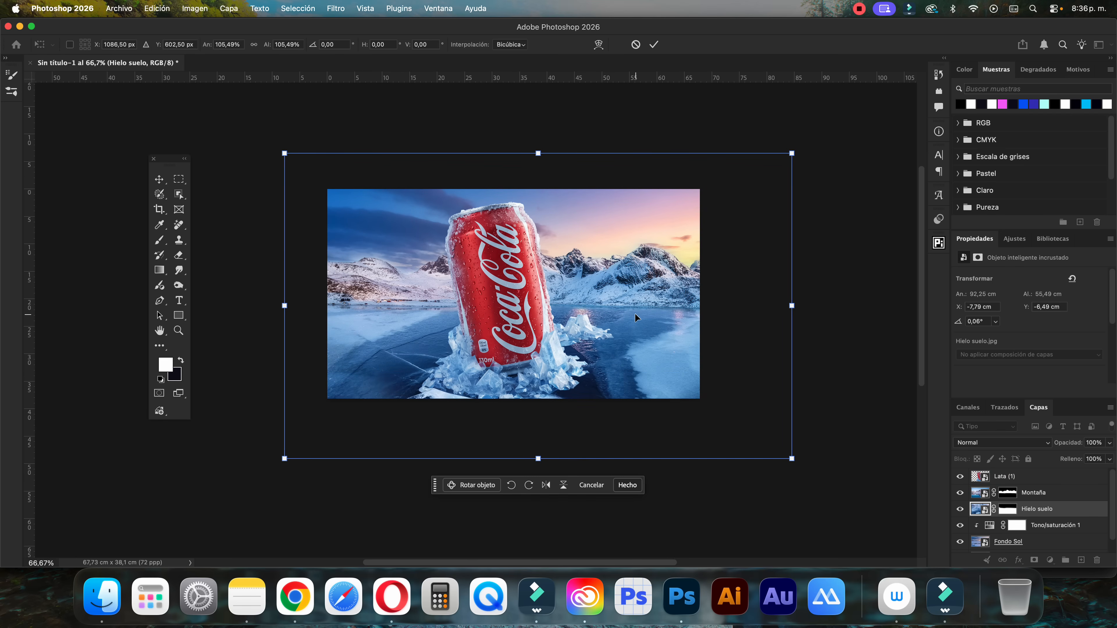
{"action": "left_click_drag", "start_coordinate": [635, 314], "coordinate": [637, 348]}
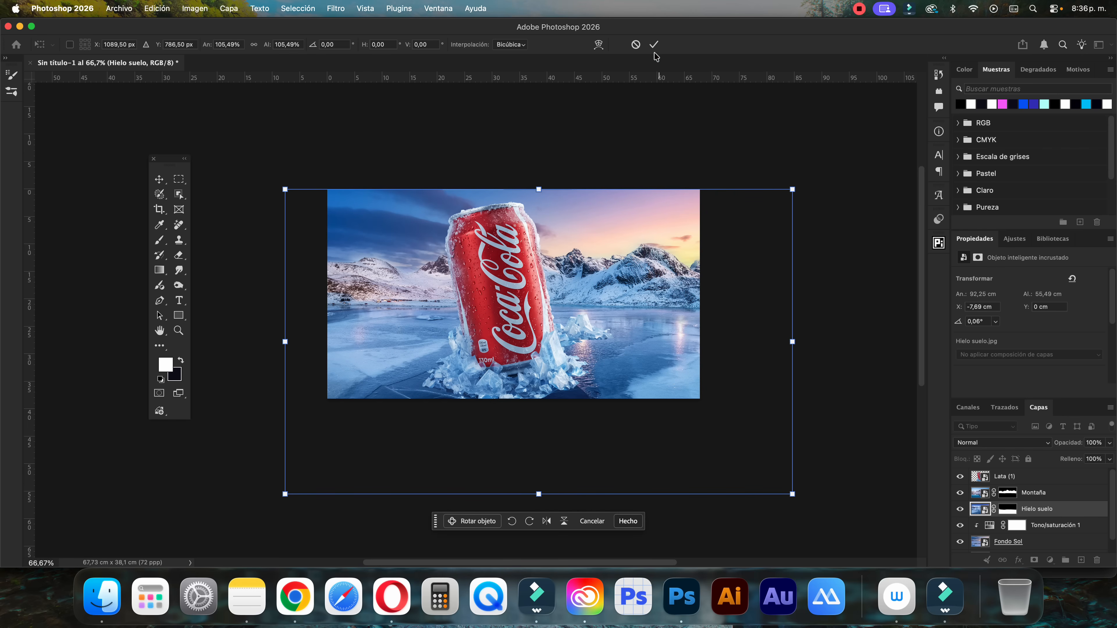
{"action": "left_click", "coordinate": [654, 44]}
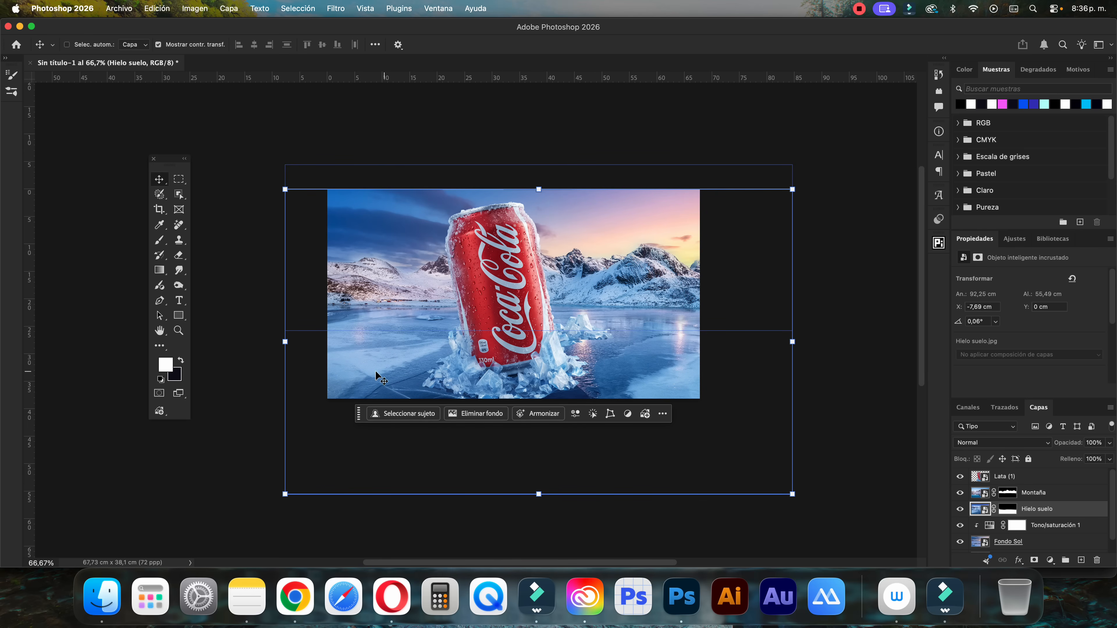
Duplicate the Hielo suelo layer, flip the copy horizontally, and apply the transform
{"action": "key", "text": "super+j"}
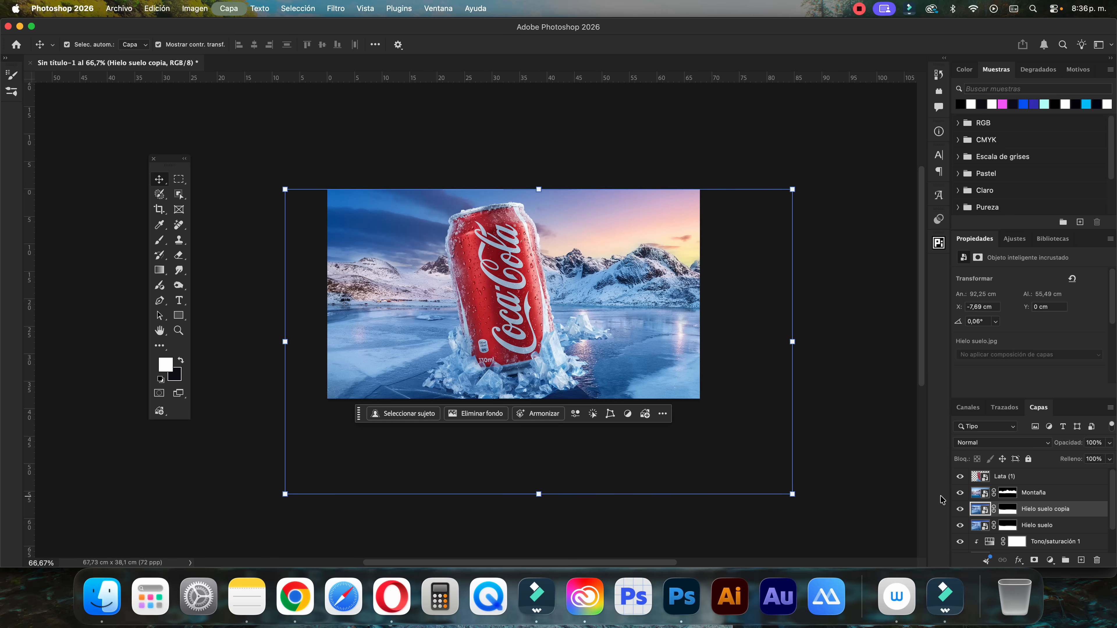
{"action": "left_click", "coordinate": [792, 189]}
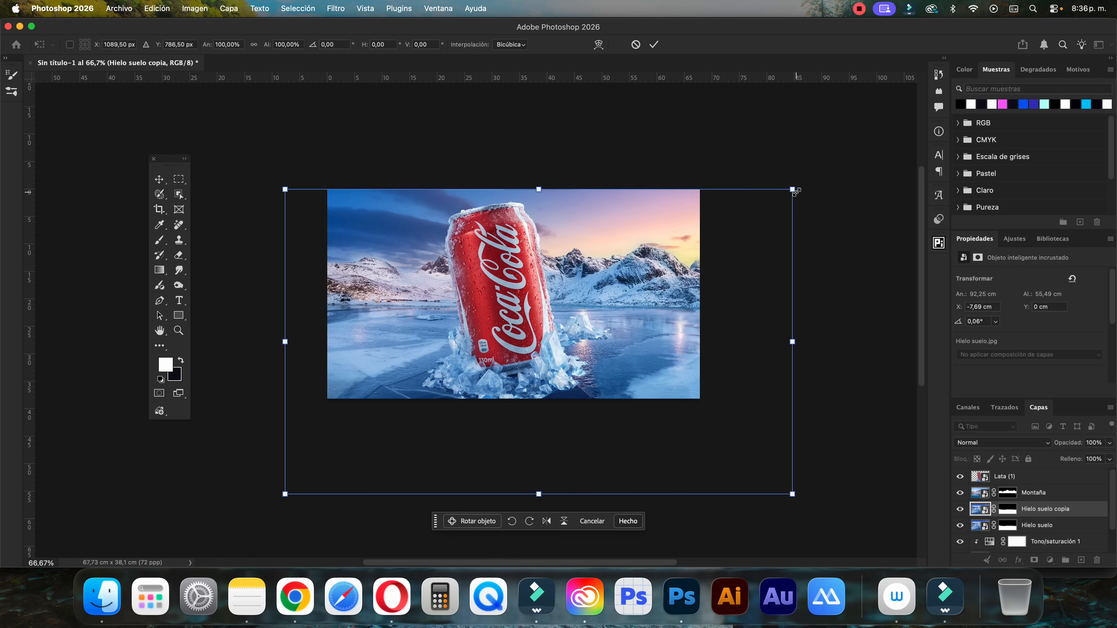
{"action": "right_click", "coordinate": [624, 360]}
{"action": "left_click", "coordinate": [670, 537]}
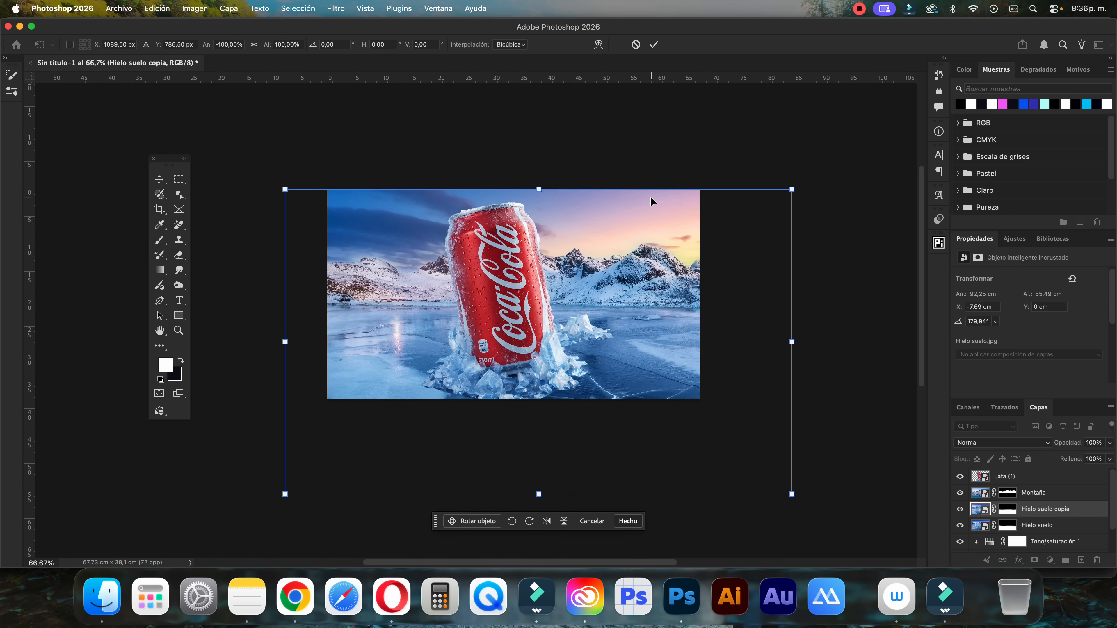
{"action": "left_click", "coordinate": [655, 44]}
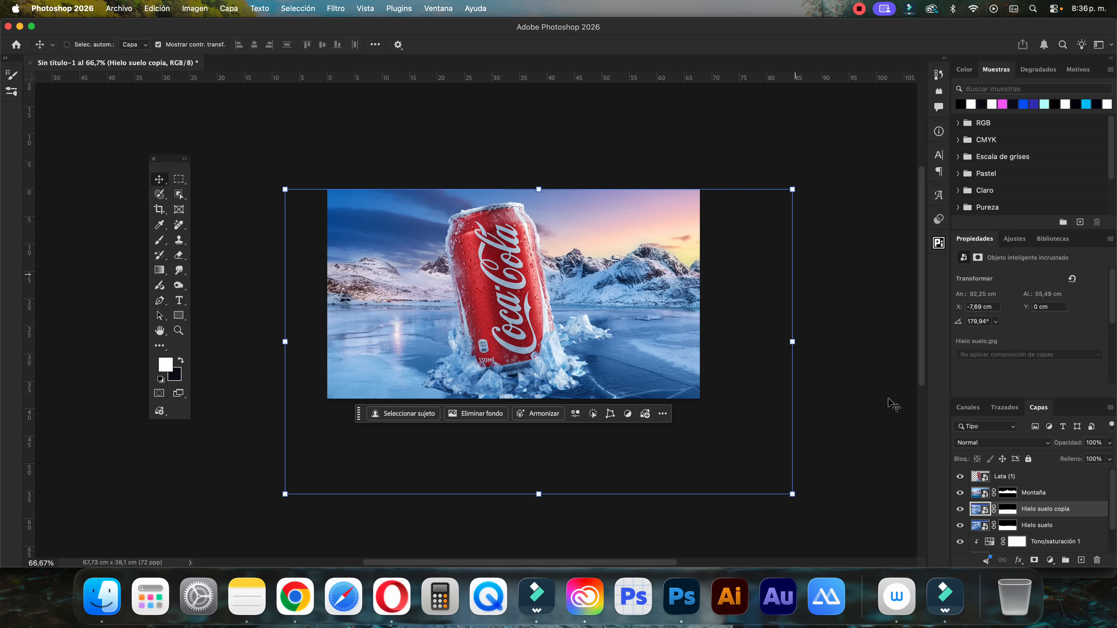
Paint black on the Hielo suelo copia mask over the lake left of the can, using a soft brush at 47% opacity and 59% flow
{"action": "left_click", "coordinate": [1008, 509]}
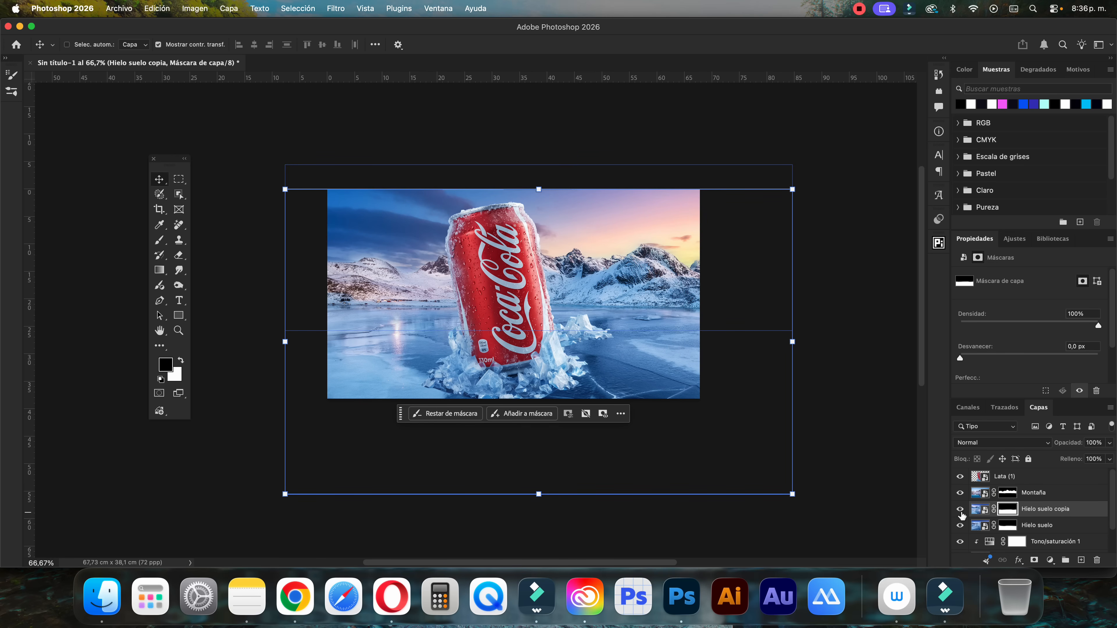
{"action": "key", "text": "b"}
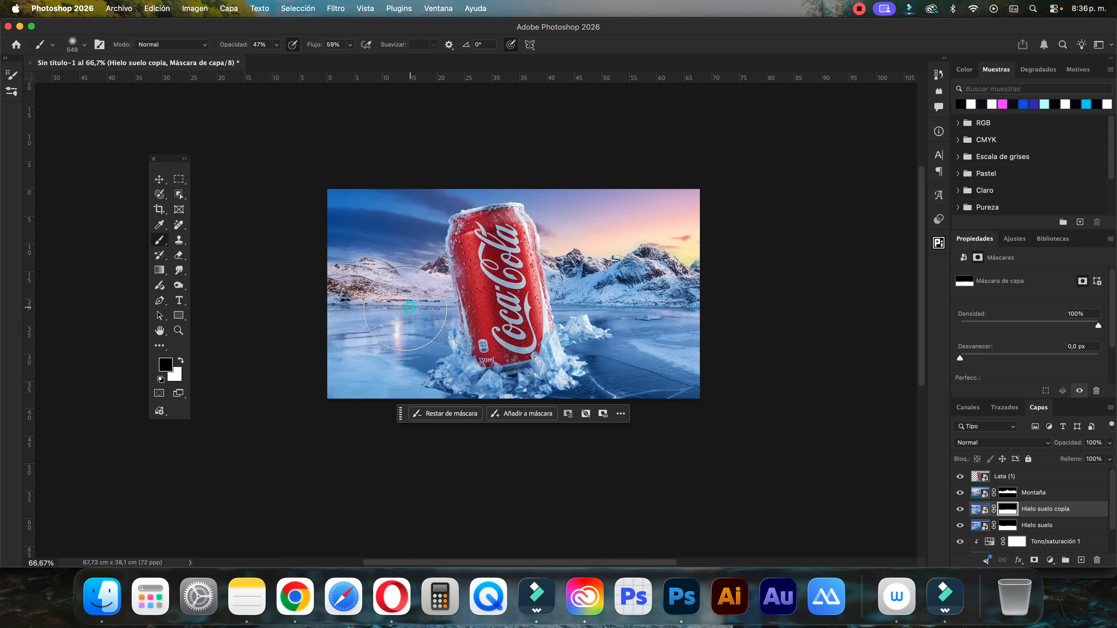
{"action": "mouse_move", "coordinate": [416, 316]}
{"action": "left_mouse_down"}
{"action": "mouse_move", "coordinate": [359, 341]}
{"action": "mouse_move", "coordinate": [371, 341]}
{"action": "mouse_move", "coordinate": [328, 374]}
{"action": "mouse_move", "coordinate": [347, 398]}
{"action": "mouse_move", "coordinate": [313, 379]}
{"action": "left_mouse_up"}
{"action": "left_click_drag", "start_coordinate": [360, 337], "coordinate": [329, 344]}
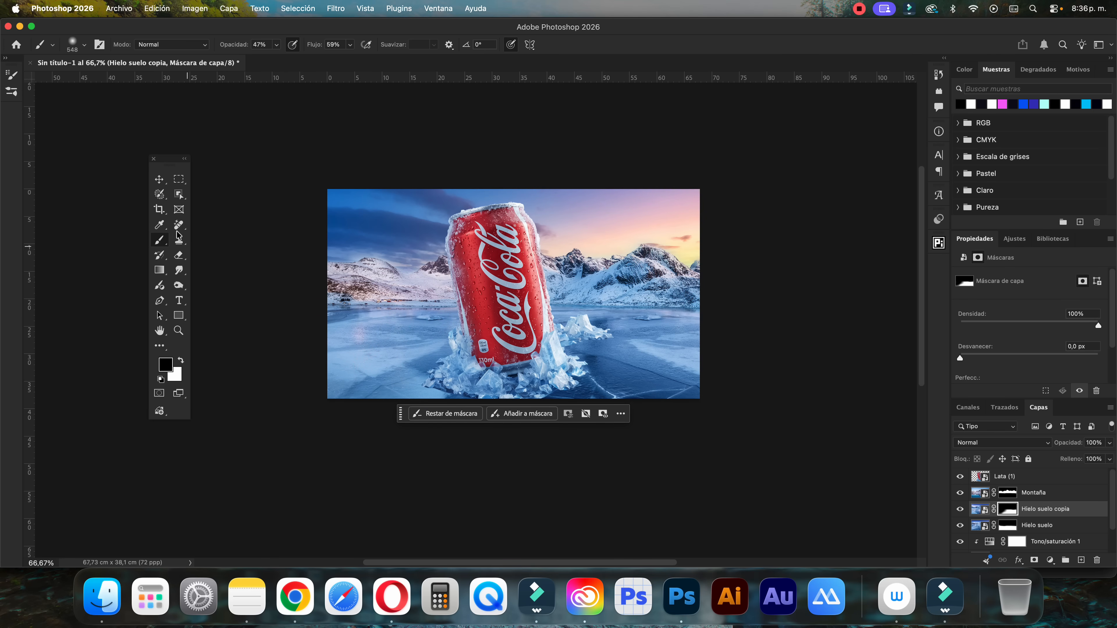
Nudge the Lata (1) layer up to Y 1,27 cm
{"action": "left_click", "coordinate": [160, 180]}
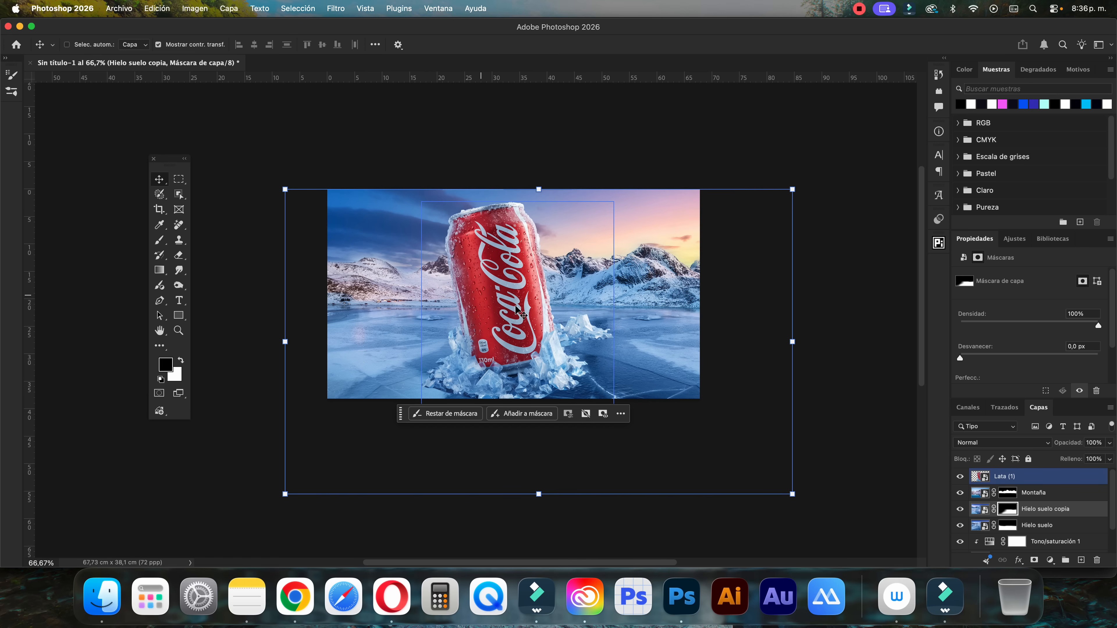
{"action": "left_click", "coordinate": [997, 479]}
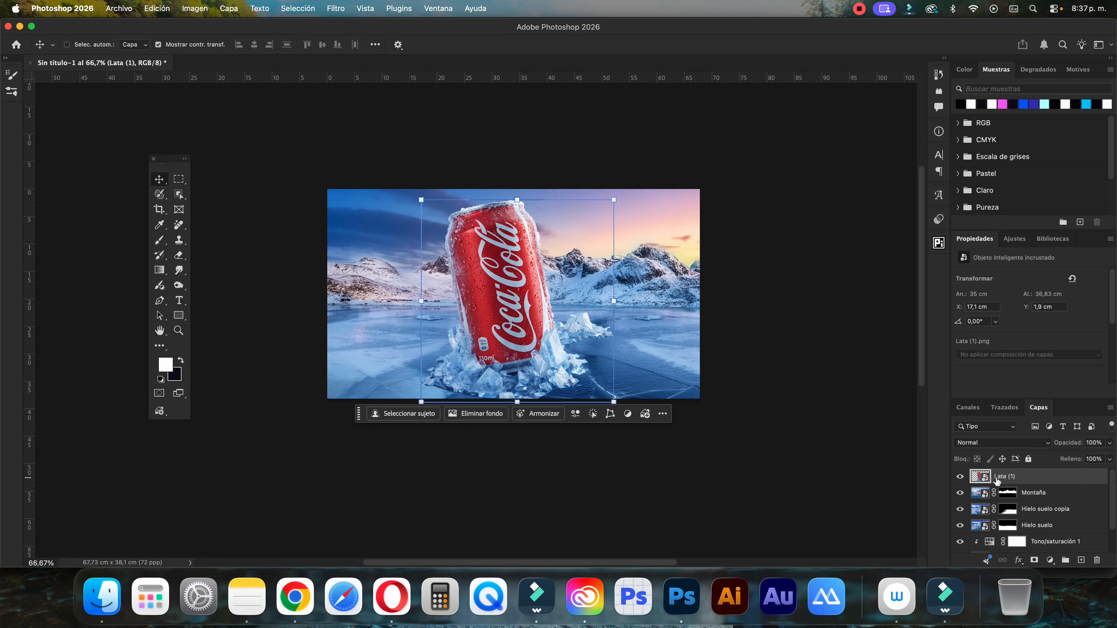
{"action": "key", "text": "Up"}
{"action": "key", "text": "Up"}
{"action": "key", "text": "Up"}
{"action": "key", "text": "Up"}
{"action": "key", "text": "Up"}
{"action": "key", "text": "Up"}
{"action": "key", "text": "Up"}
{"action": "key", "text": "Up"}
{"action": "key", "text": "Up"}
{"action": "key", "text": "Up"}
{"action": "key", "text": "Up"}
{"action": "key", "text": "Up"}
{"action": "key", "text": "Up"}
{"action": "key", "text": "Up"}
{"action": "key", "text": "Up"}
{"action": "key", "text": "Up"}
{"action": "key", "text": "Up"}
{"action": "key", "text": "Up"}
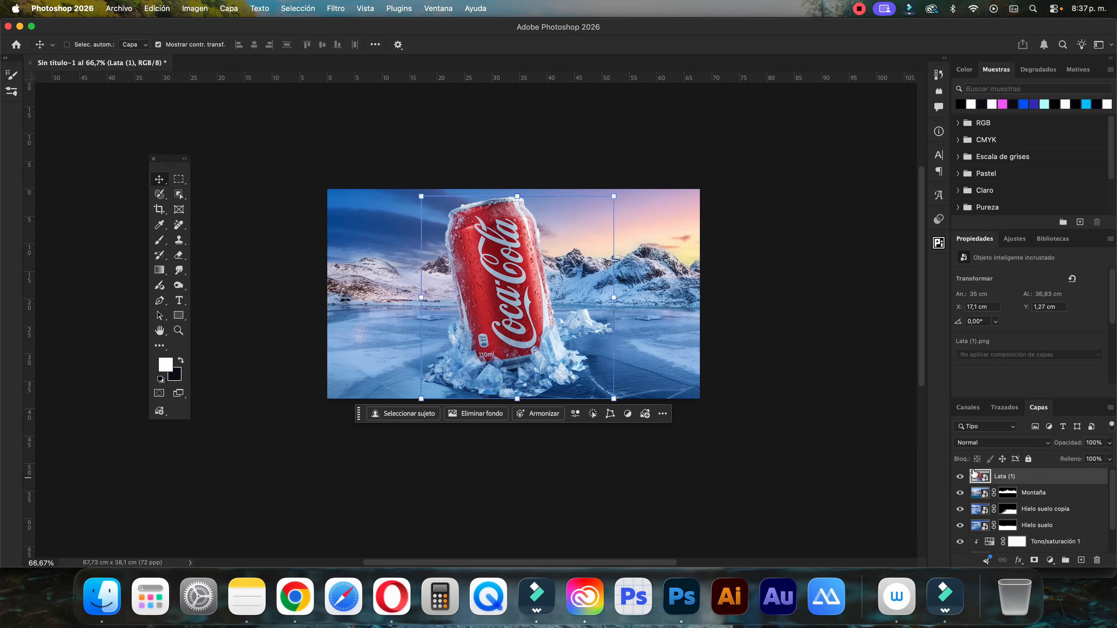
Scale Lata (1) down to about 33,73 × 35,45 cm, lower it to Y 2,29 cm, and apply the transform
{"action": "left_click_drag", "start_coordinate": [613, 196], "coordinate": [622, 188]}
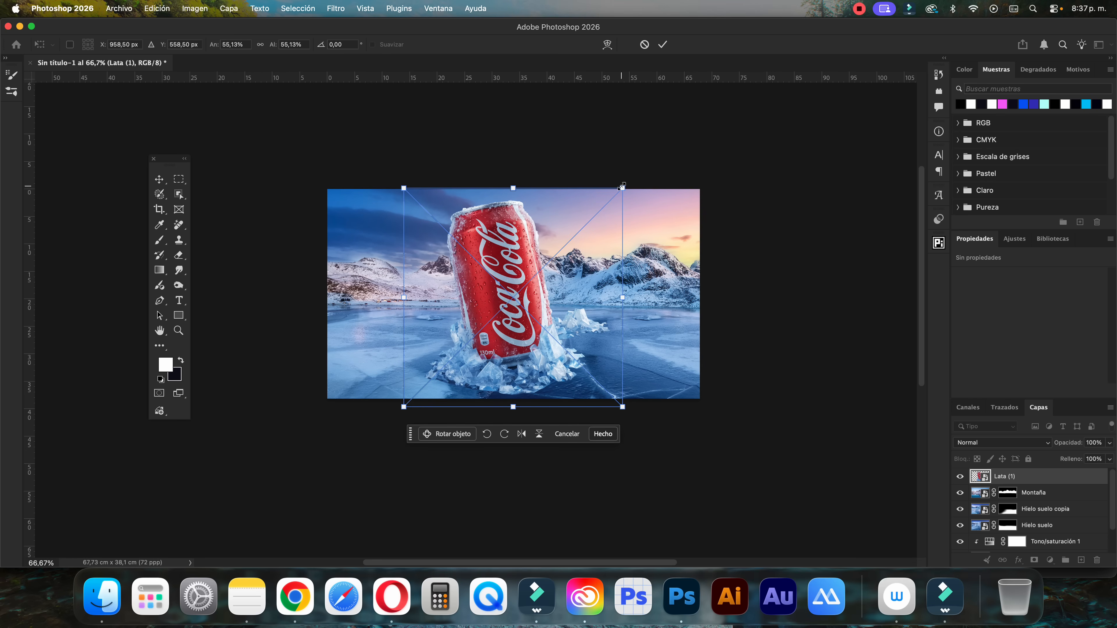
{"action": "key", "text": "Down"}
{"action": "key", "text": "Down"}
{"action": "key", "text": "Down"}
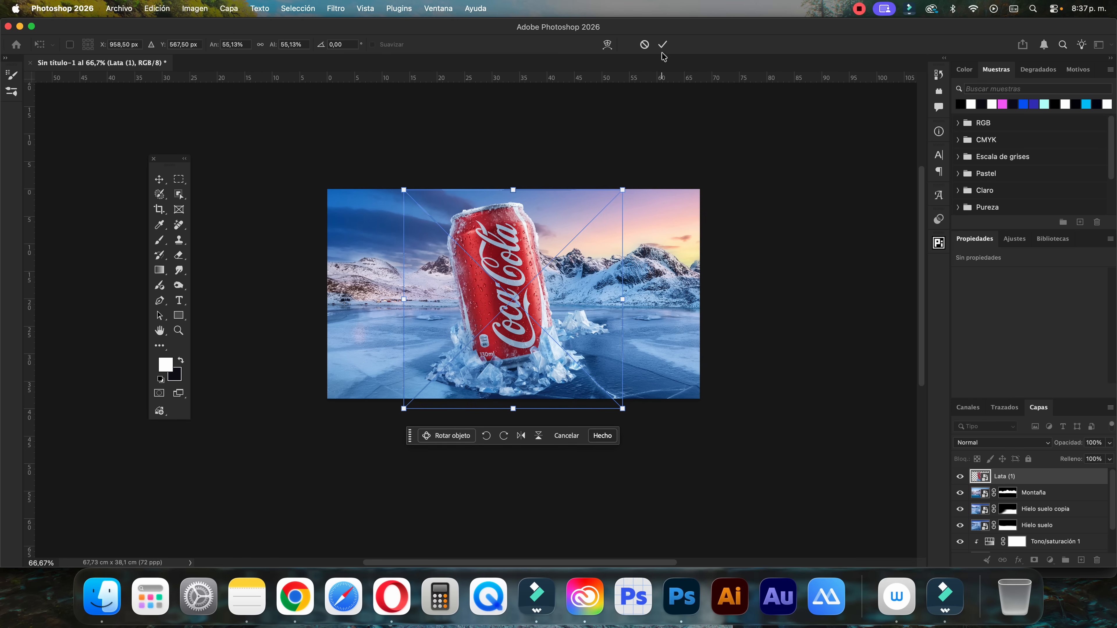
{"action": "left_click", "coordinate": [662, 45]}
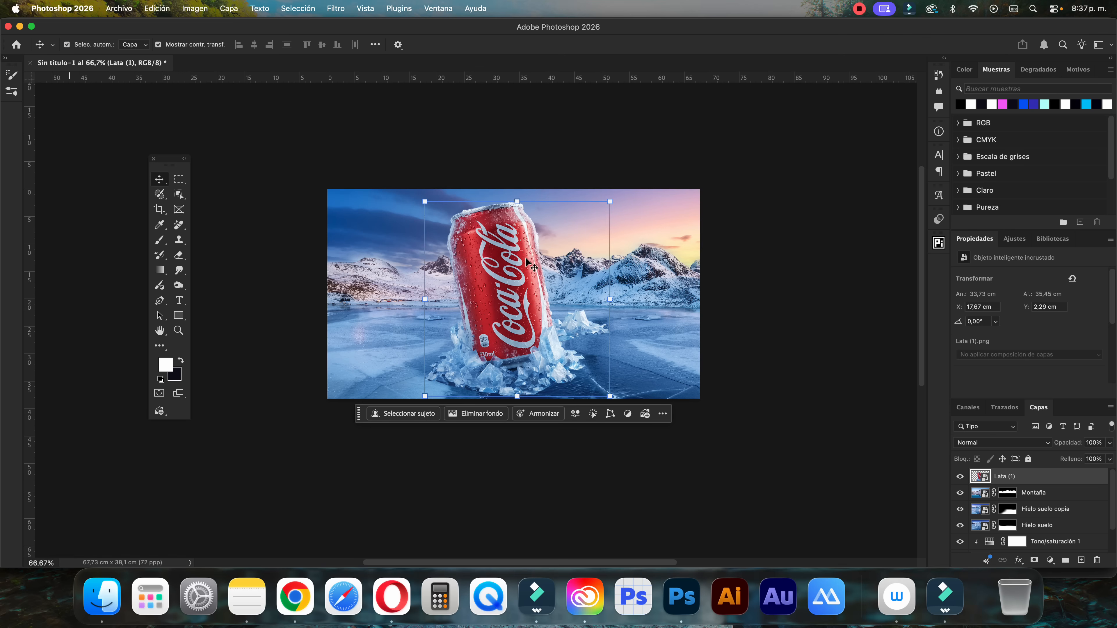
Add a white layer mask to the Lata (1) layer
{"action": "left_click", "coordinate": [853, 405]}
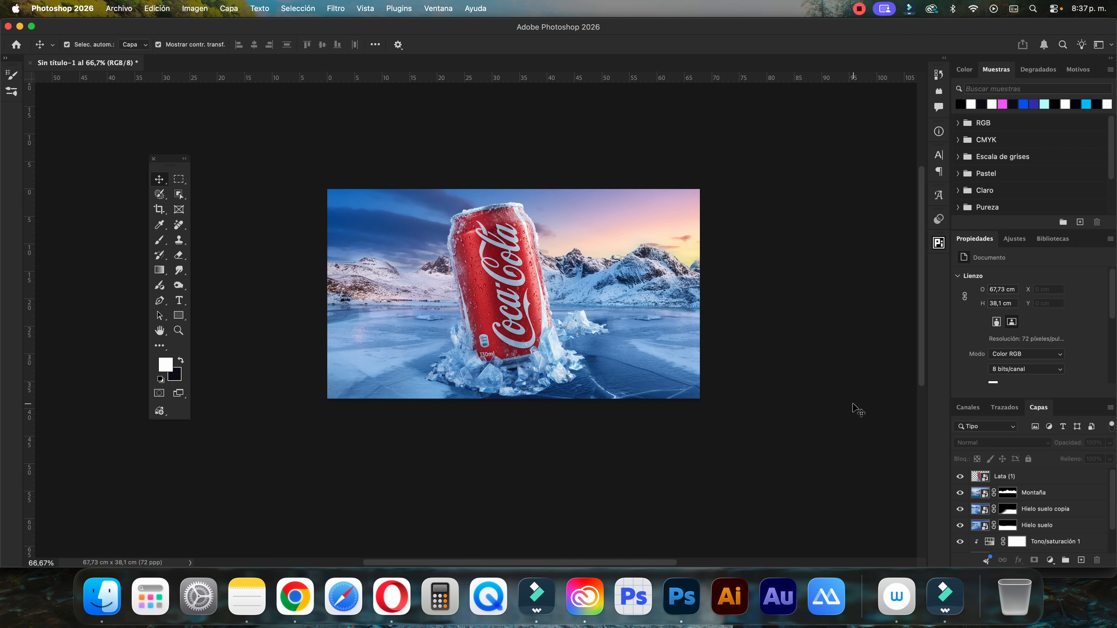
{"action": "left_click", "coordinate": [705, 420]}
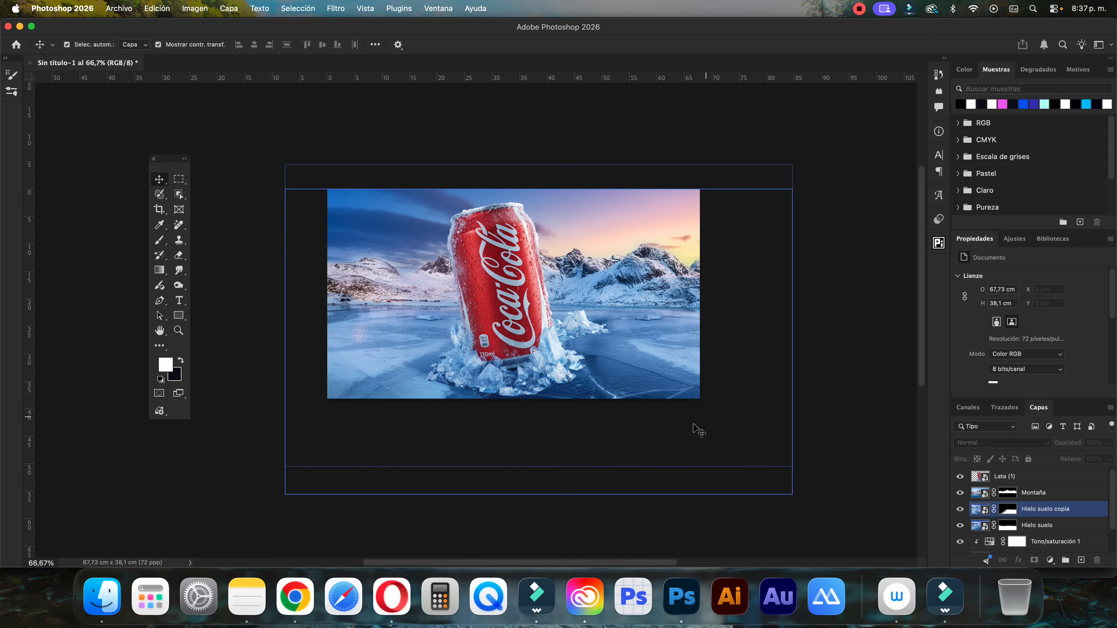
{"action": "left_click", "coordinate": [669, 437]}
{"action": "left_click", "coordinate": [505, 302]}
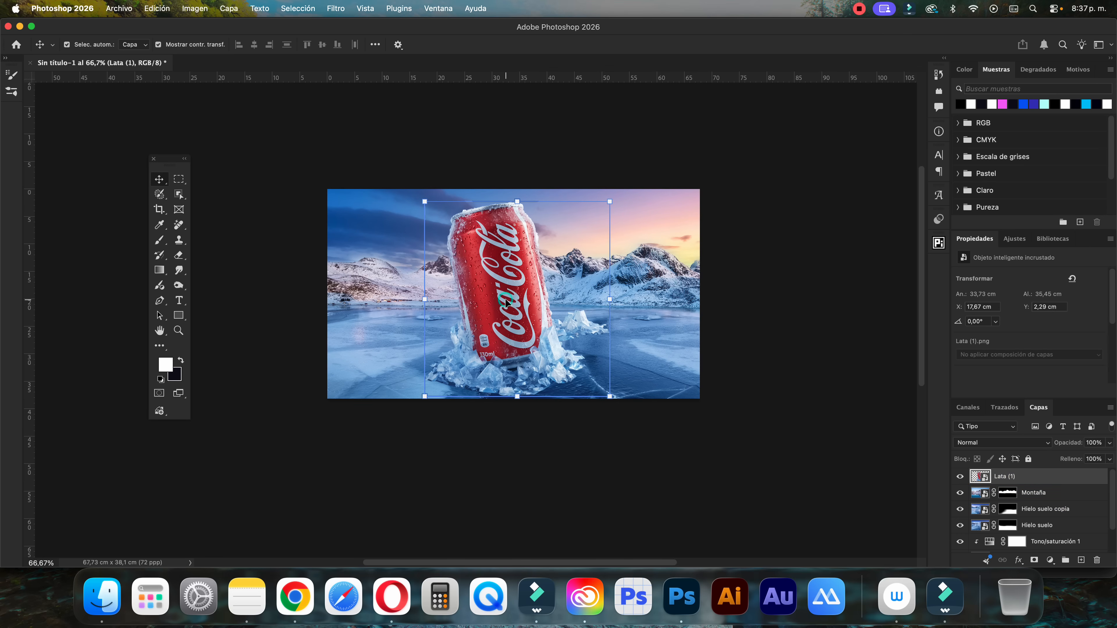
{"action": "left_click", "coordinate": [1035, 560]}
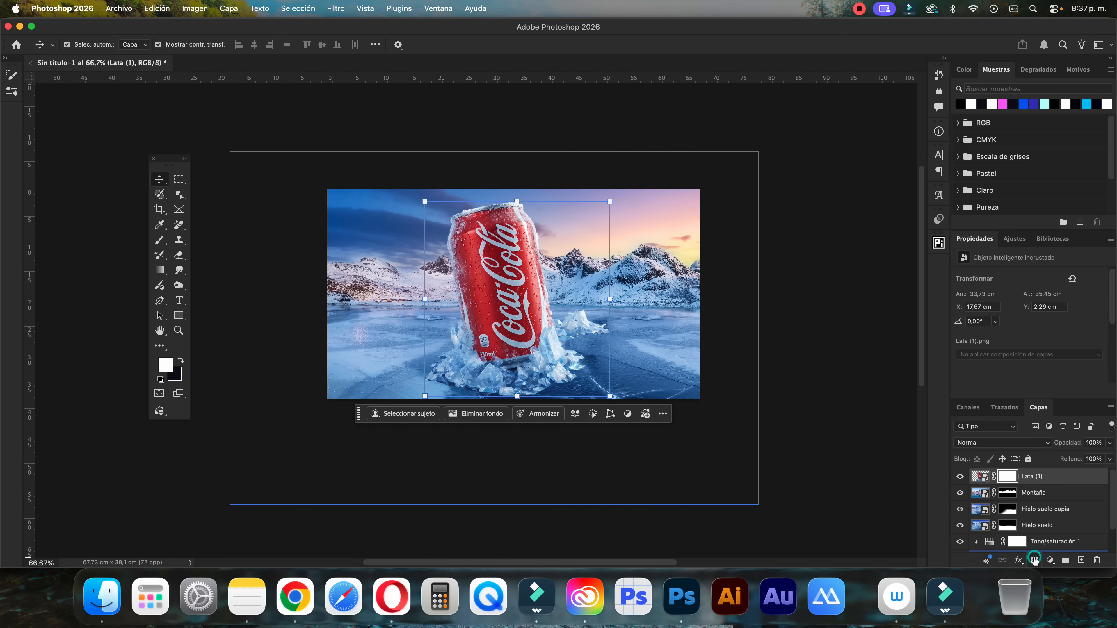
Set up a soft black brush of about 151 px with 25% opacity and 20% flow for the Lata (1) mask
{"action": "key", "text": "b"}
{"action": "key", "text": "x"}
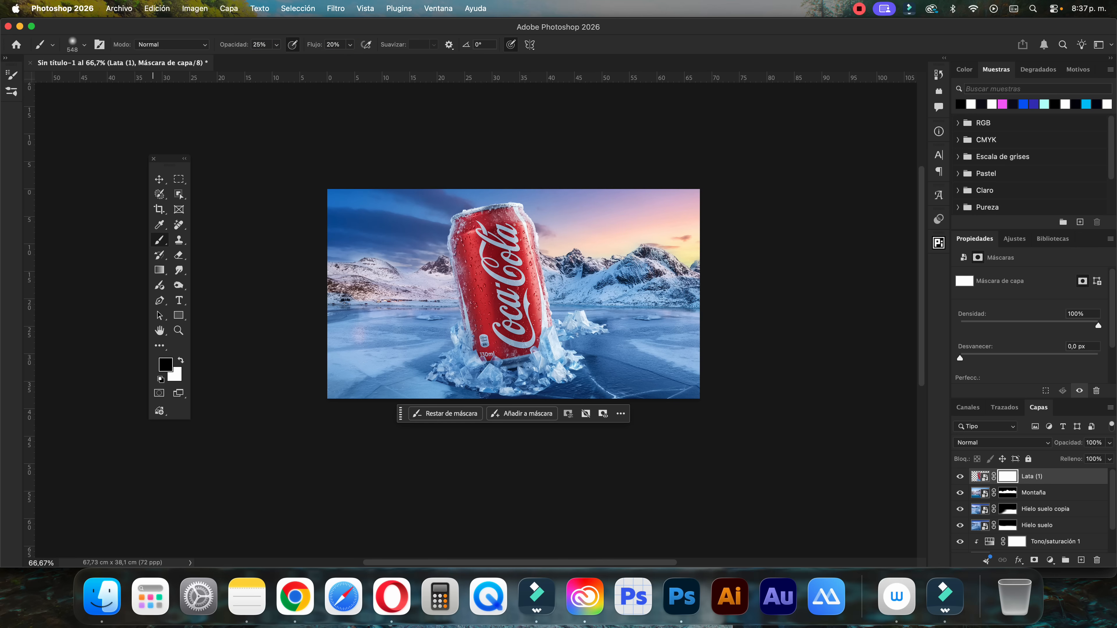
{"action": "left_click", "coordinate": [84, 45]}
{"action": "left_click", "coordinate": [223, 34]}
{"action": "right_click", "coordinate": [471, 441]}
{"action": "left_click", "coordinate": [465, 439]}
{"action": "left_click_drag", "start_coordinate": [482, 369], "coordinate": [399, 367]}
{"action": "scroll", "coordinate": [415, 370], "scroll_direction": "down", "scroll_amount": 4}
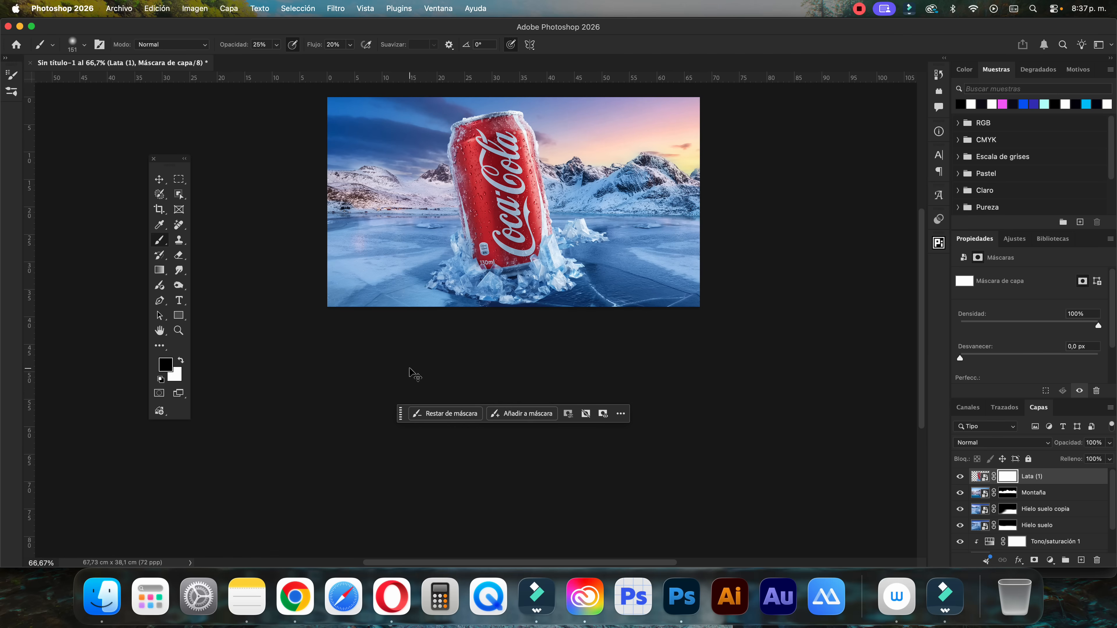
With the brush reduced to about 21 px, paint black on the Lata (1) mask along the lower edges of the ice pile around the can
{"action": "key", "text": "super+plus"}
{"action": "key", "text": "super+plus"}
{"action": "left_click_drag", "start_coordinate": [649, 296], "coordinate": [568, 291]}
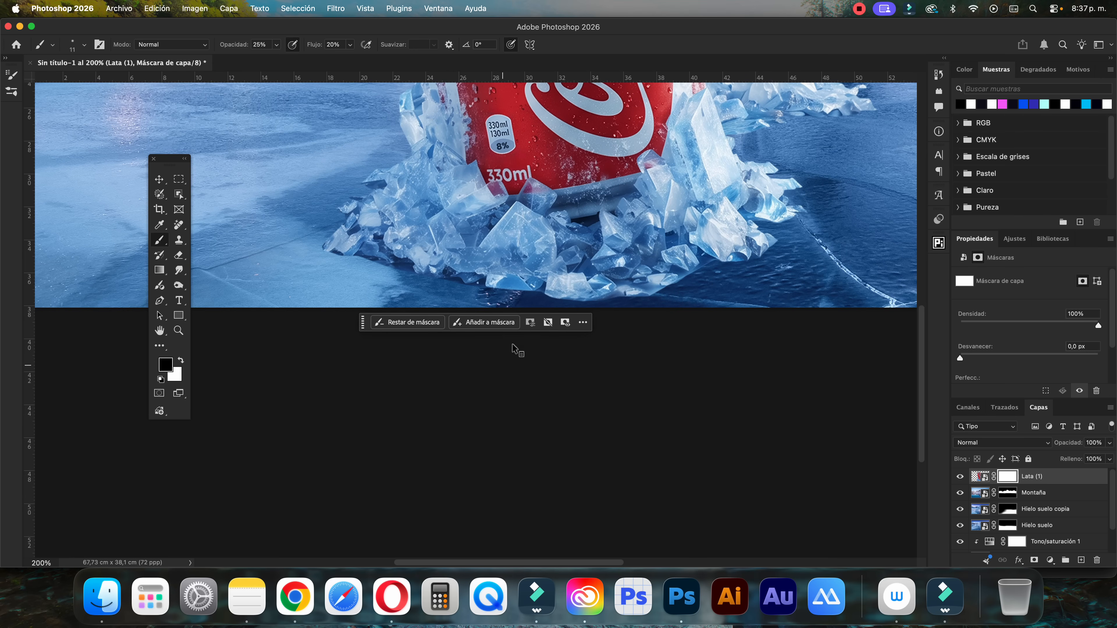
{"action": "left_click_drag", "start_coordinate": [653, 288], "coordinate": [660, 288]}
{"action": "mouse_move", "coordinate": [692, 280]}
{"action": "left_mouse_down"}
{"action": "mouse_move", "coordinate": [580, 303]}
{"action": "mouse_move", "coordinate": [624, 302]}
{"action": "mouse_move", "coordinate": [596, 306]}
{"action": "mouse_move", "coordinate": [522, 301]}
{"action": "left_mouse_up"}
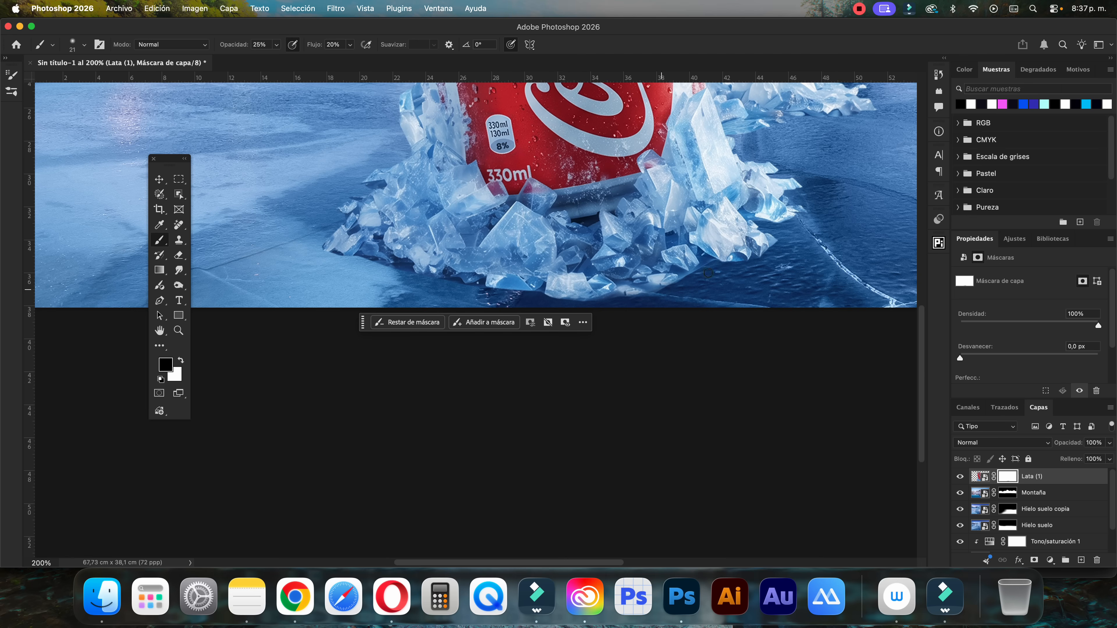
{"action": "scroll", "coordinate": [658, 299], "scroll_direction": "up", "scroll_amount": 5}
{"action": "scroll", "coordinate": [658, 298], "scroll_direction": "right", "scroll_amount": 5}
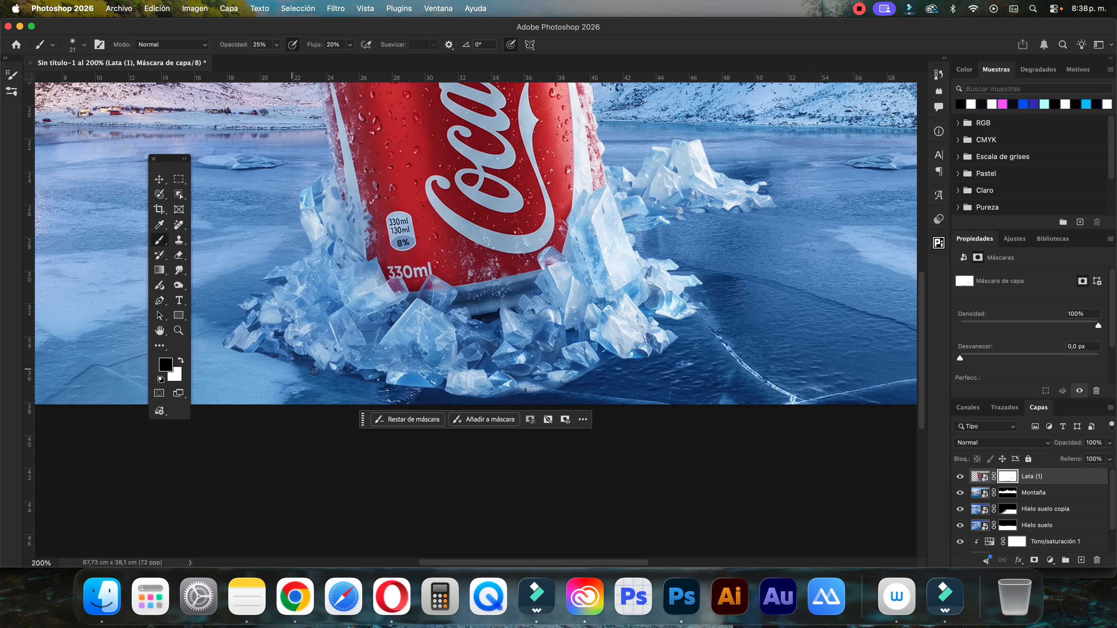
{"action": "left_click_drag", "start_coordinate": [307, 372], "coordinate": [270, 366]}
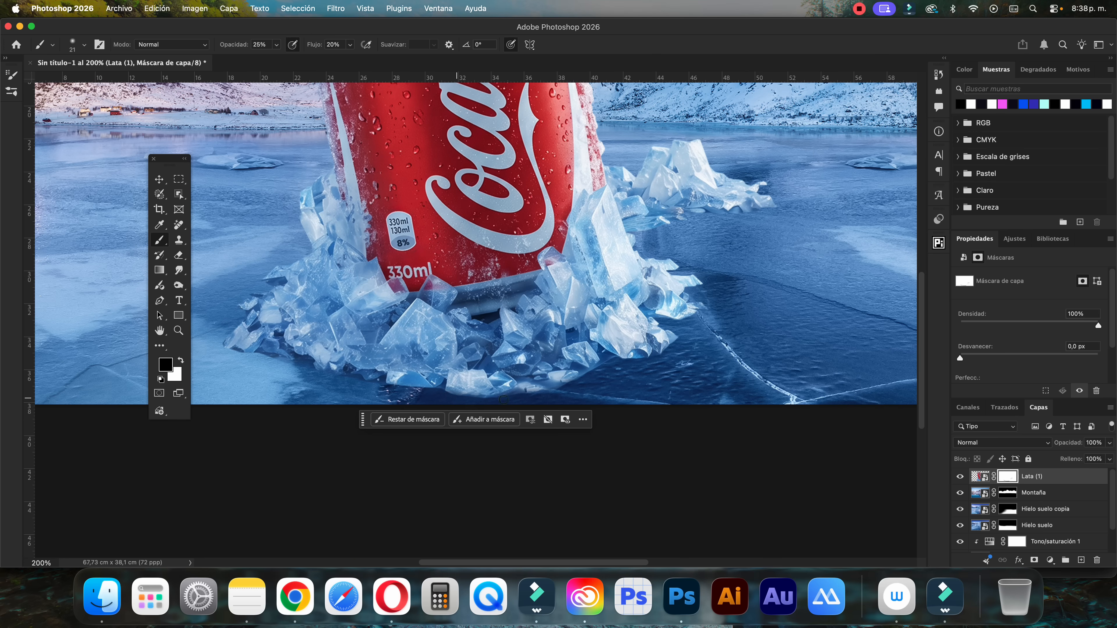
Fade the ice pile's bottom edge to the right of the can's base by painting black on the Lata (1) mask
{"action": "left_click_drag", "start_coordinate": [487, 397], "coordinate": [553, 390]}
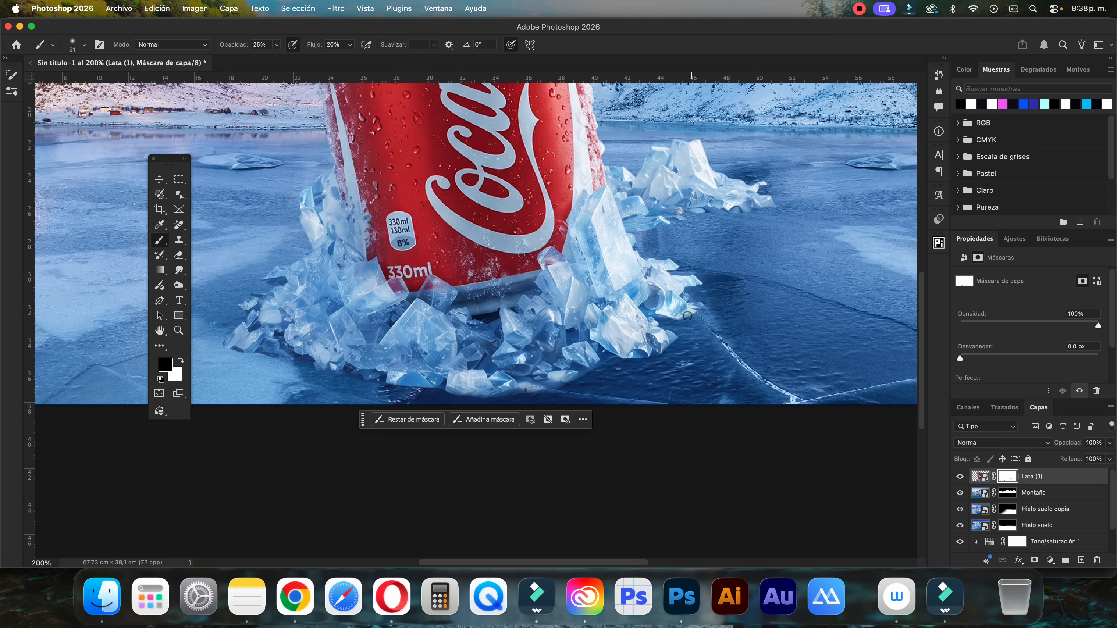
{"action": "key", "text": "super+minus"}
{"action": "key", "text": "super+minus"}
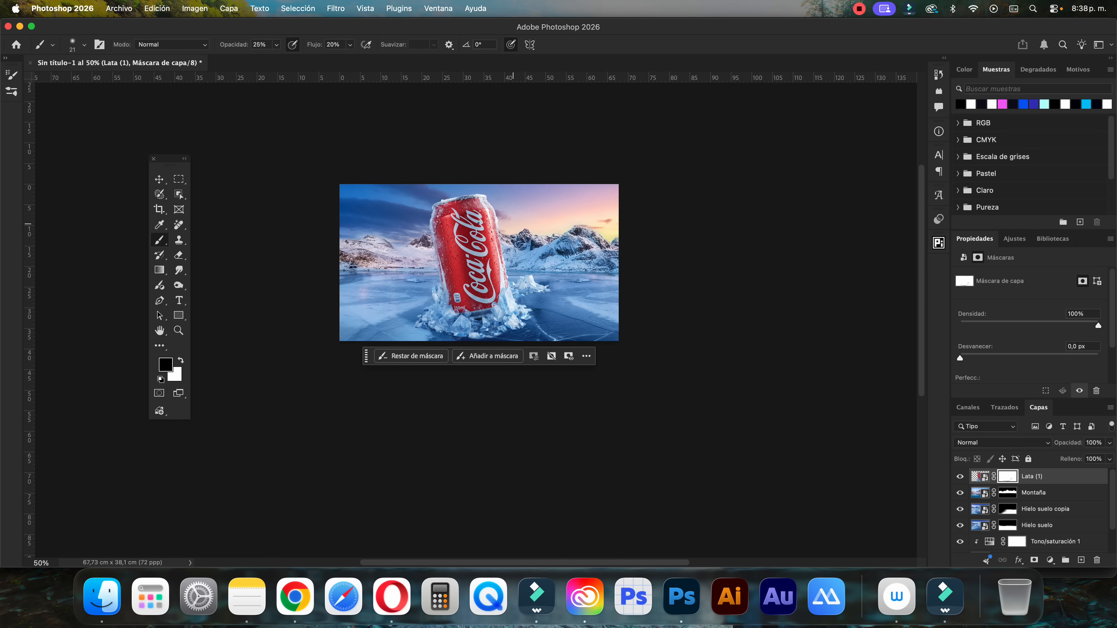
{"action": "key", "text": "super+plus"}
{"action": "key", "text": "super+plus"}
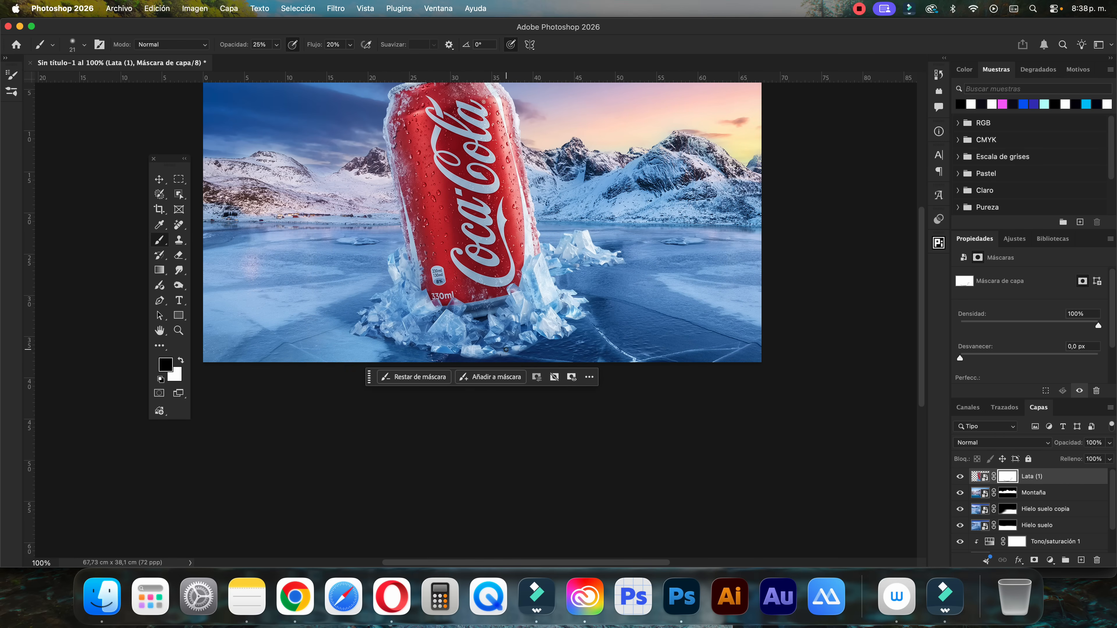
Add an Exposure adjustment layer directly above Lata (1) and name it Luces Lata
{"action": "left_click", "coordinate": [159, 179]}
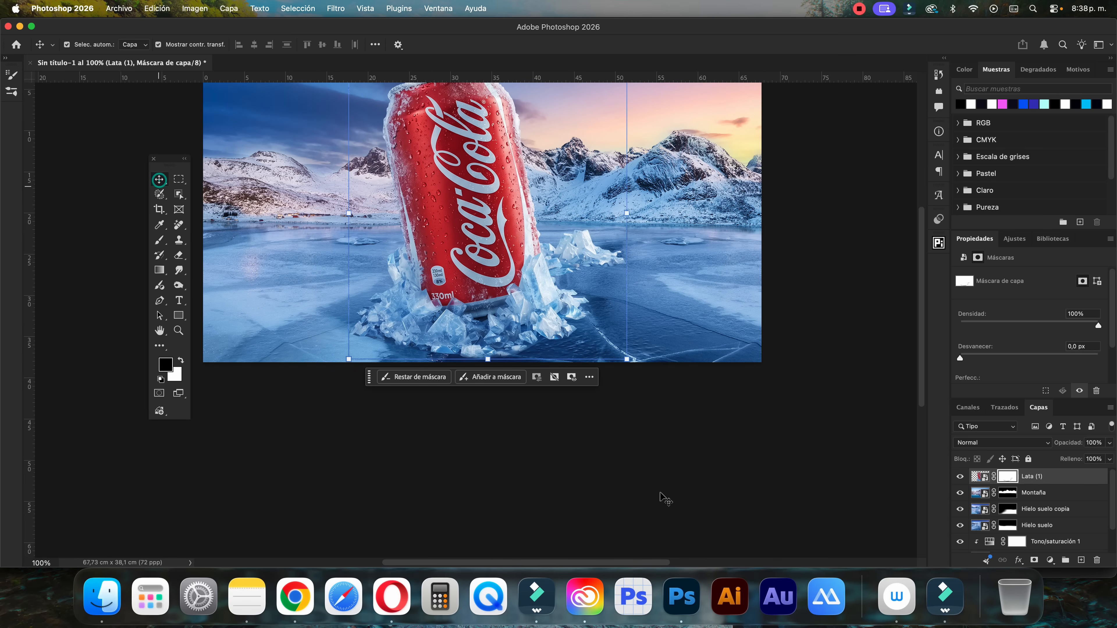
{"action": "left_click", "coordinate": [677, 489]}
{"action": "scroll", "coordinate": [811, 473], "scroll_direction": "up", "scroll_amount": 3}
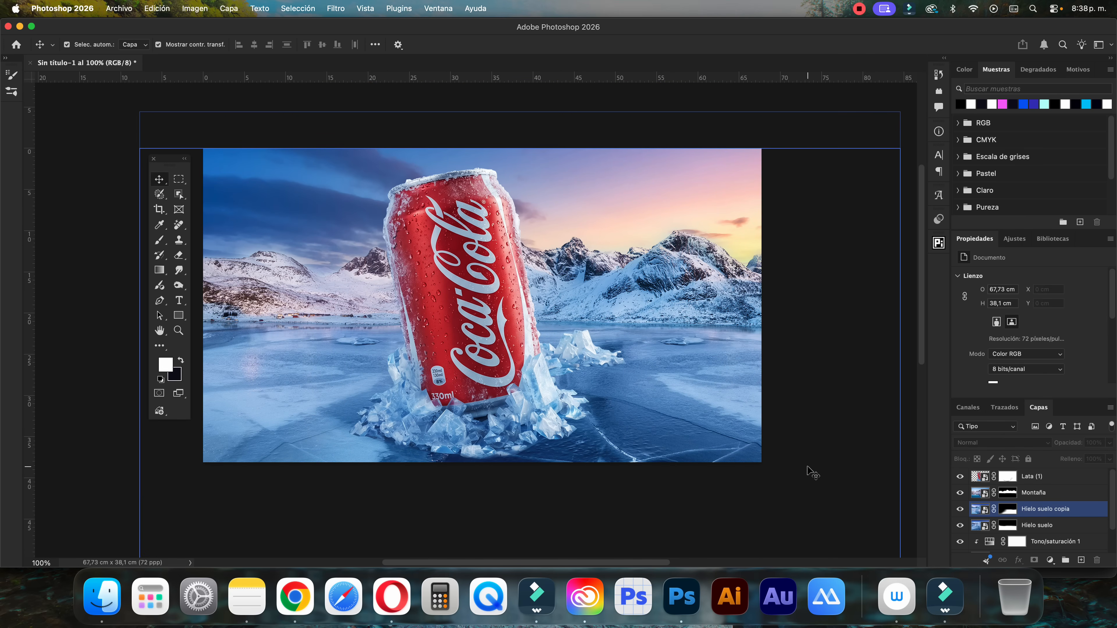
{"action": "left_click", "coordinate": [488, 304]}
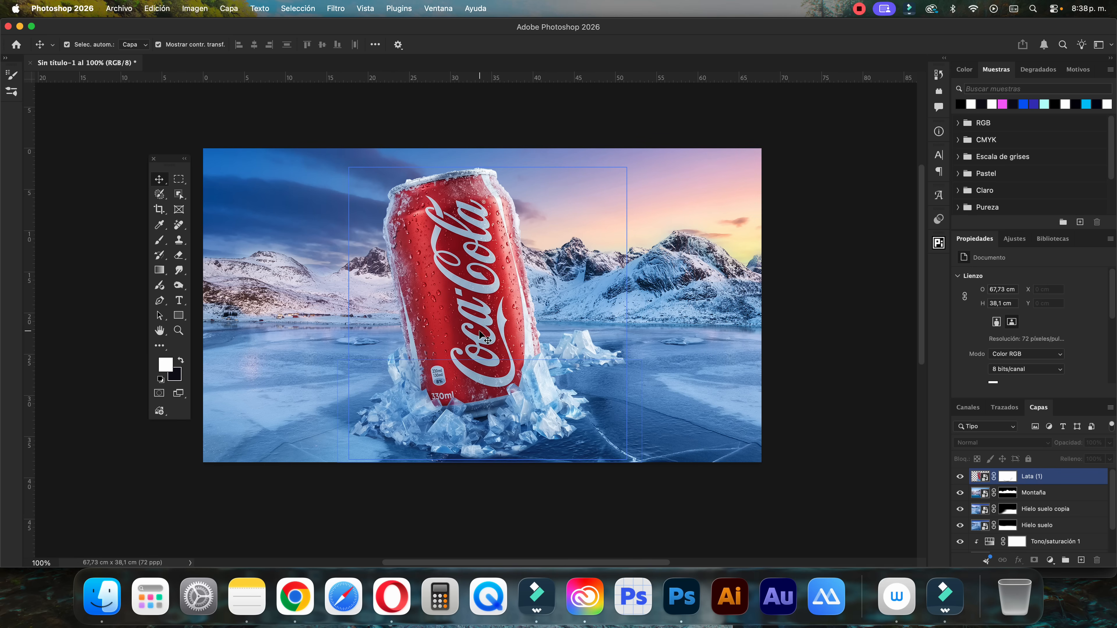
{"action": "left_click", "coordinate": [435, 324]}
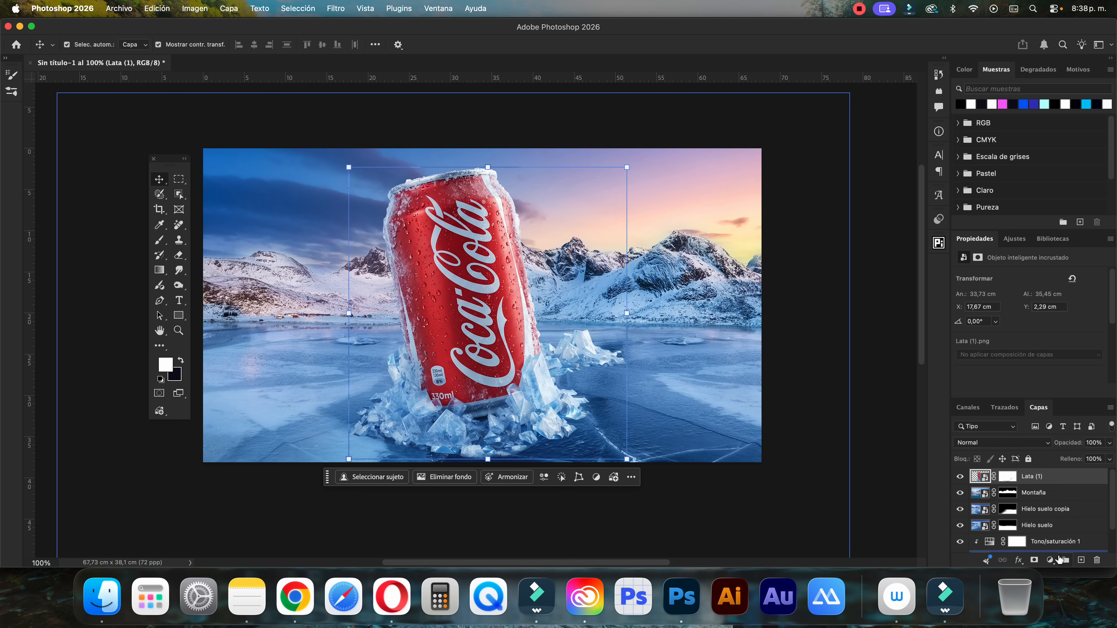
{"action": "left_click", "coordinate": [1050, 560]}
{"action": "left_click", "coordinate": [1057, 363]}
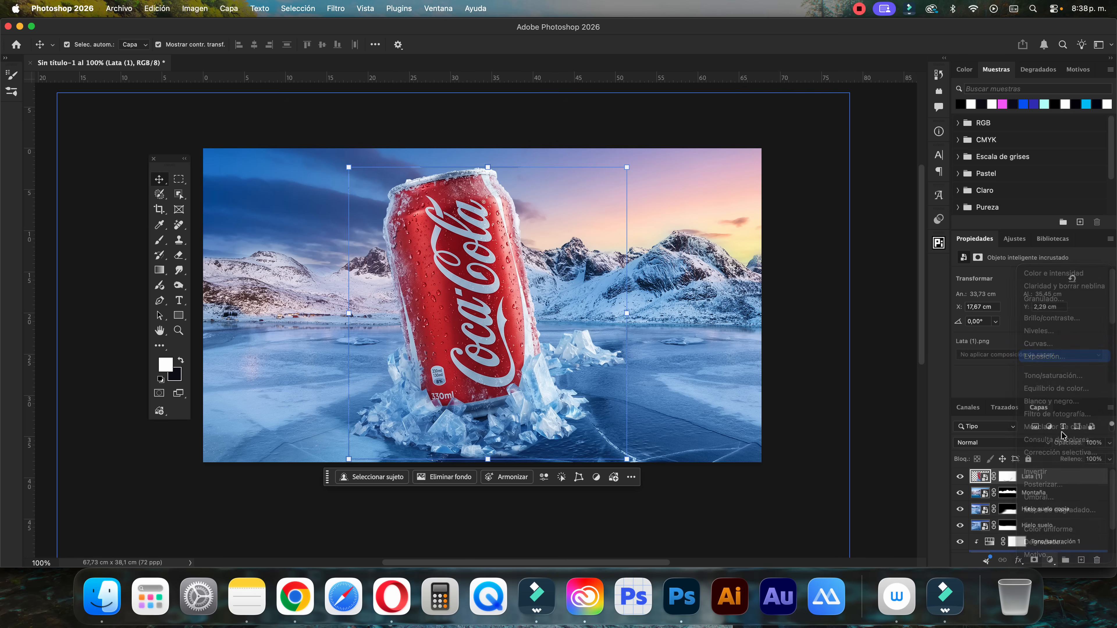
{"action": "double_click", "coordinate": [1025, 477]}
{"action": "type", "text": "L"}
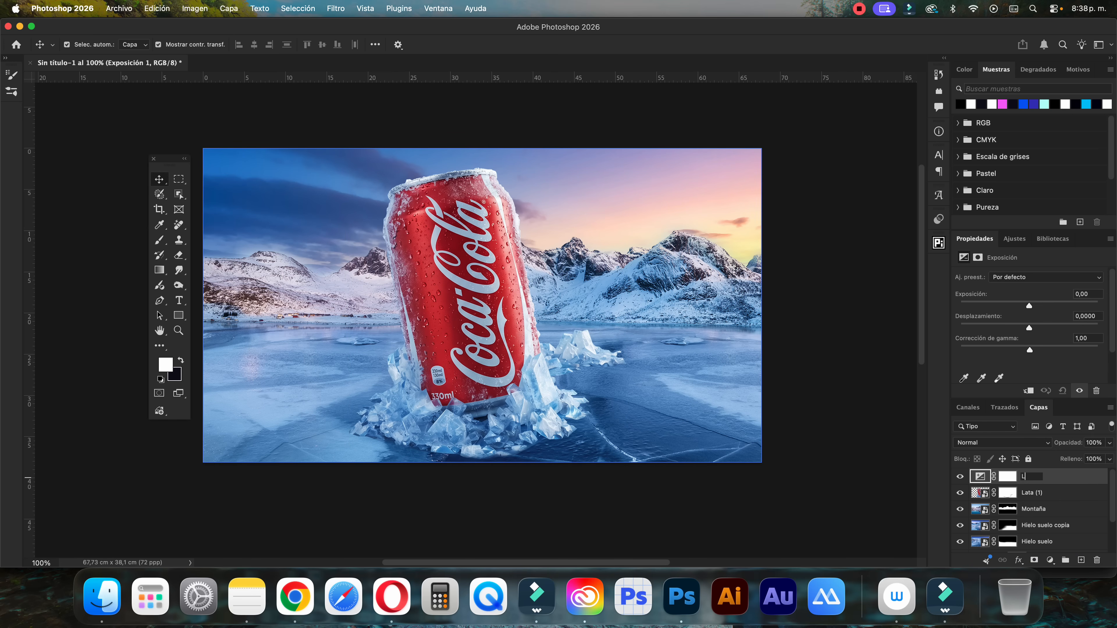
{"action": "type", "text": "uces Lata"}
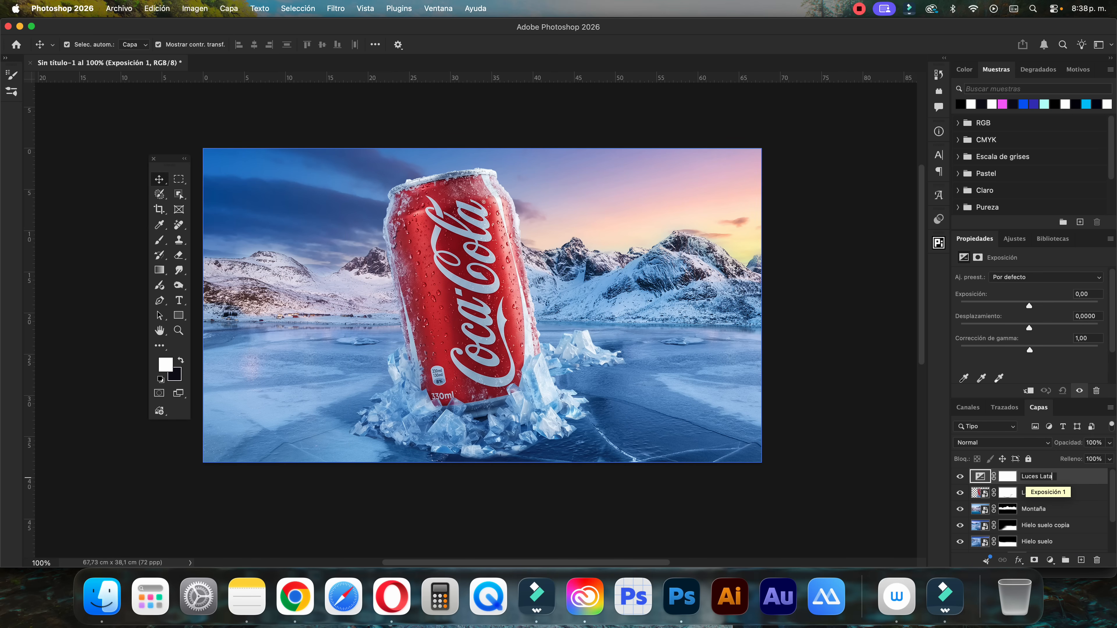
{"action": "key", "text": "Return"}
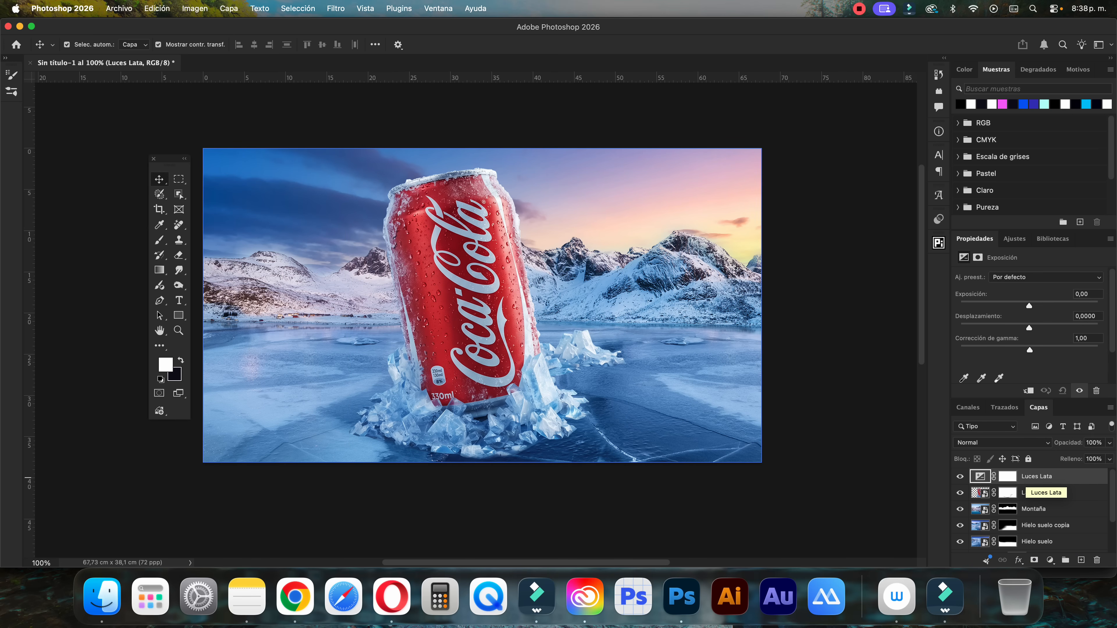
Clip Luces Lata to the Lata (1) layer and set its exposure to +0,45
{"action": "left_click", "coordinate": [1044, 510]}
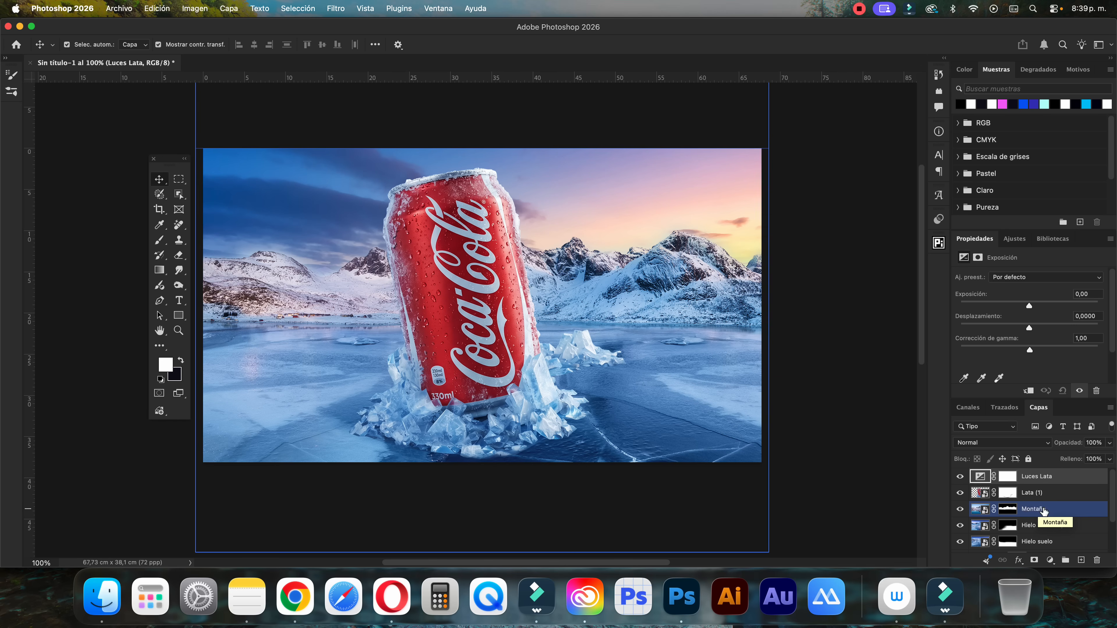
{"action": "left_click", "coordinate": [1026, 502]}
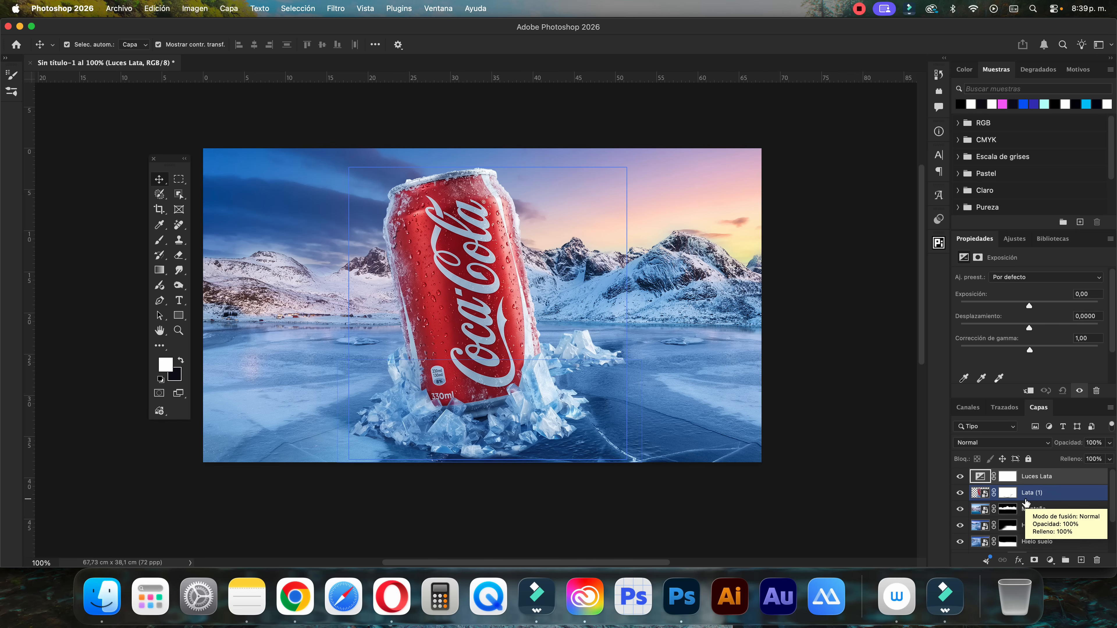
{"action": "left_click", "coordinate": [1028, 484], "text": "alt"}
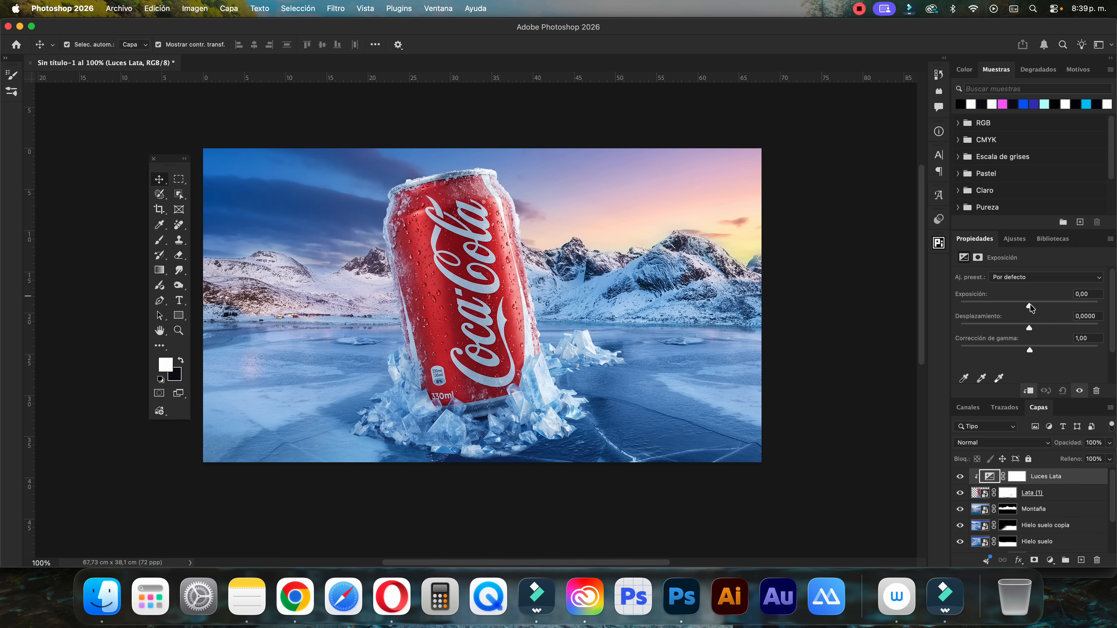
{"action": "left_click_drag", "start_coordinate": [1030, 307], "coordinate": [1035, 308]}
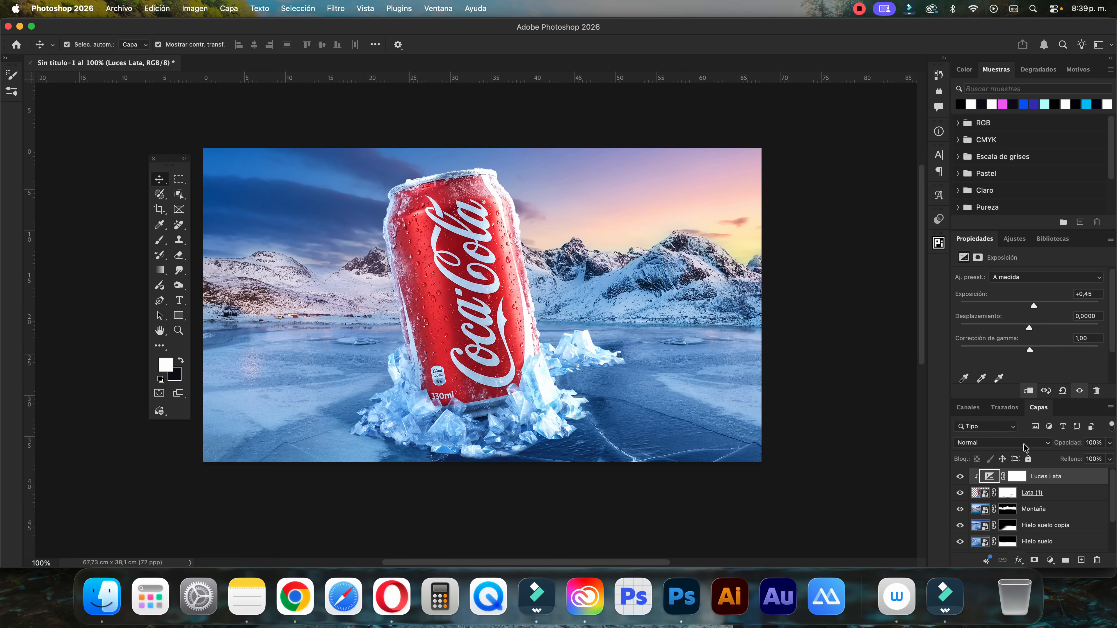
Invert the Luces Lata mask to black and set the brush opacity to 45%
{"action": "left_click", "coordinate": [1016, 476]}
{"action": "left_click", "coordinate": [1037, 371]}
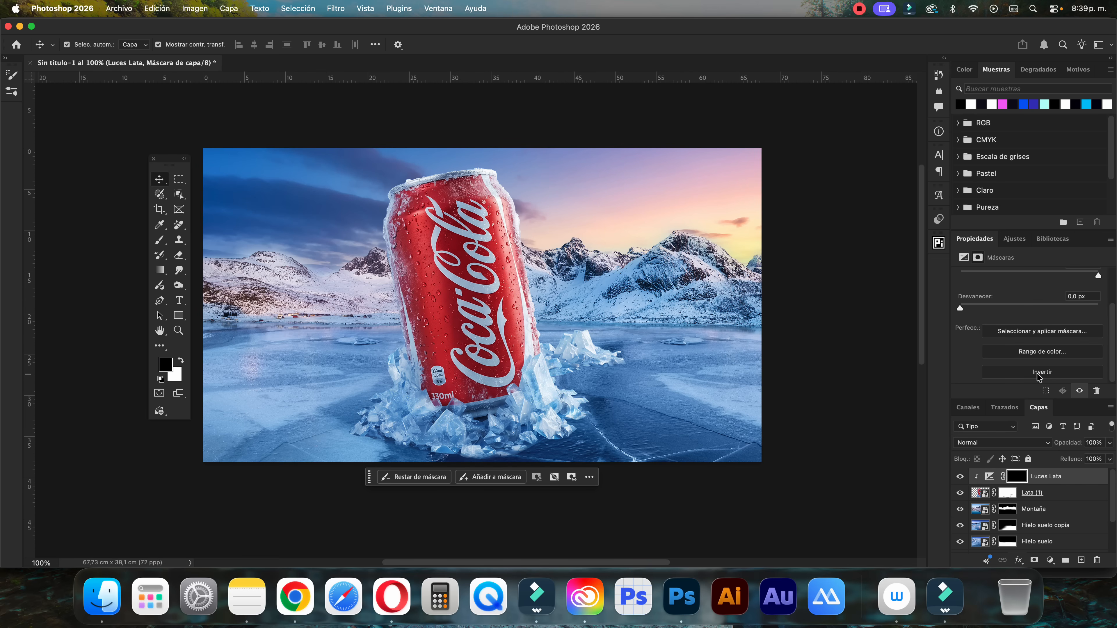
{"action": "key", "text": "b"}
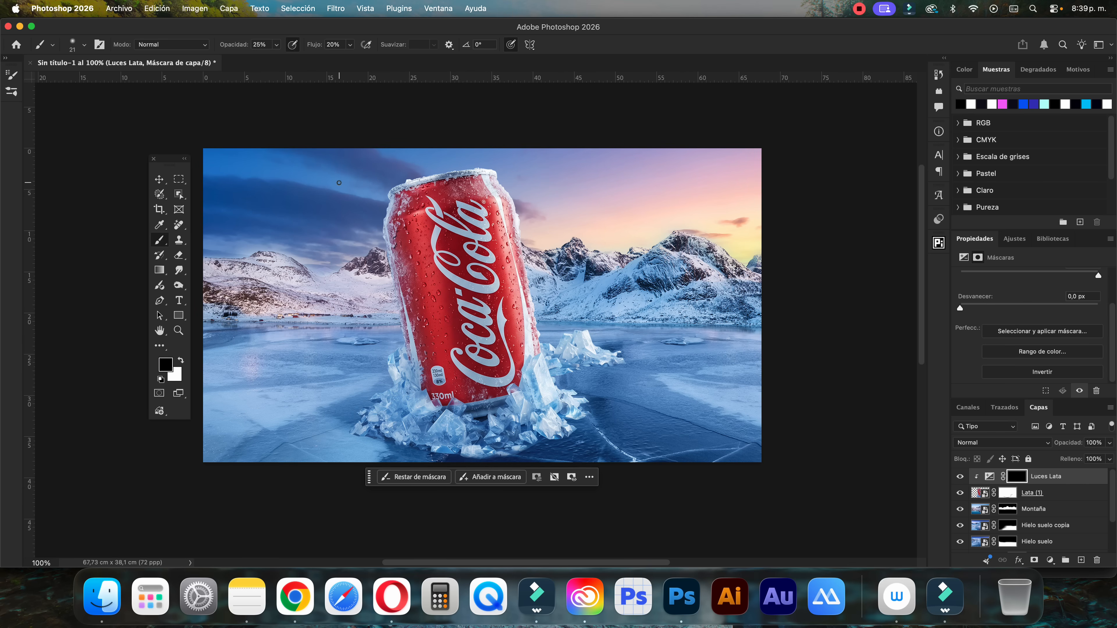
{"action": "left_click", "coordinate": [257, 44]}
{"action": "key", "text": "BackSpace"}
Paint white highlights on the Luces Lata mask down the can's left and right sides with a soft brush of about 70 px
{"action": "left_click_drag", "start_coordinate": [426, 260], "coordinate": [435, 258], "text": "ctrl+alt"}
{"action": "key", "text": "x"}
{"action": "left_click_drag", "start_coordinate": [418, 215], "coordinate": [425, 270]}
{"action": "left_click_drag", "start_coordinate": [423, 213], "coordinate": [442, 327]}
{"action": "left_click_drag", "start_coordinate": [492, 176], "coordinate": [519, 287]}
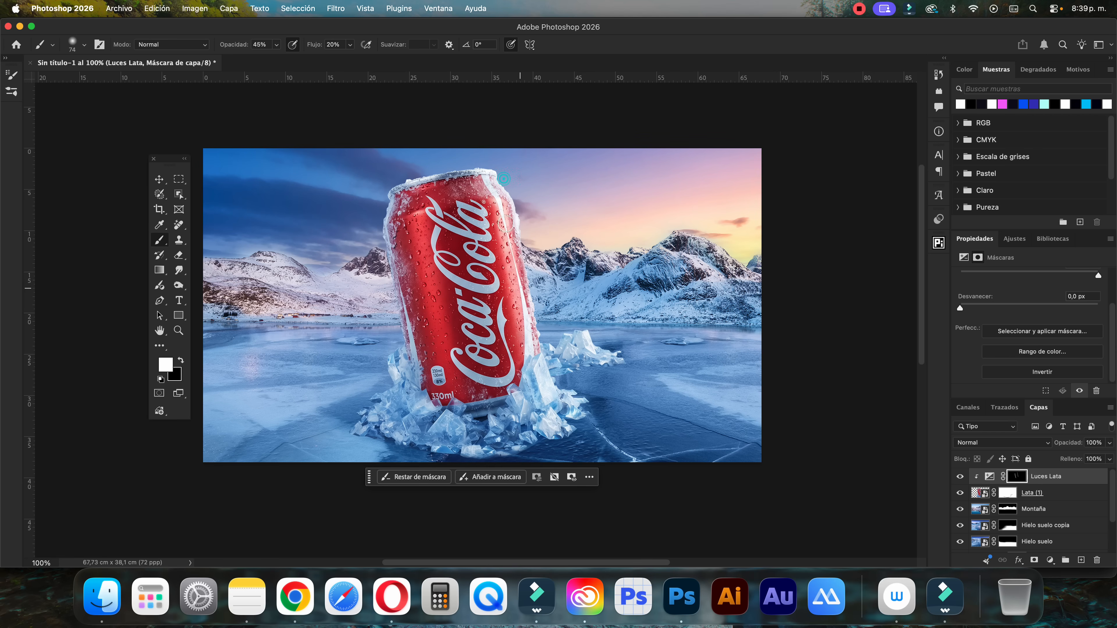
{"action": "left_click_drag", "start_coordinate": [504, 174], "coordinate": [525, 355]}
{"action": "mouse_move", "coordinate": [514, 216]}
{"action": "left_mouse_down"}
{"action": "mouse_move", "coordinate": [522, 340]}
{"action": "mouse_move", "coordinate": [543, 375]}
{"action": "left_mouse_up"}
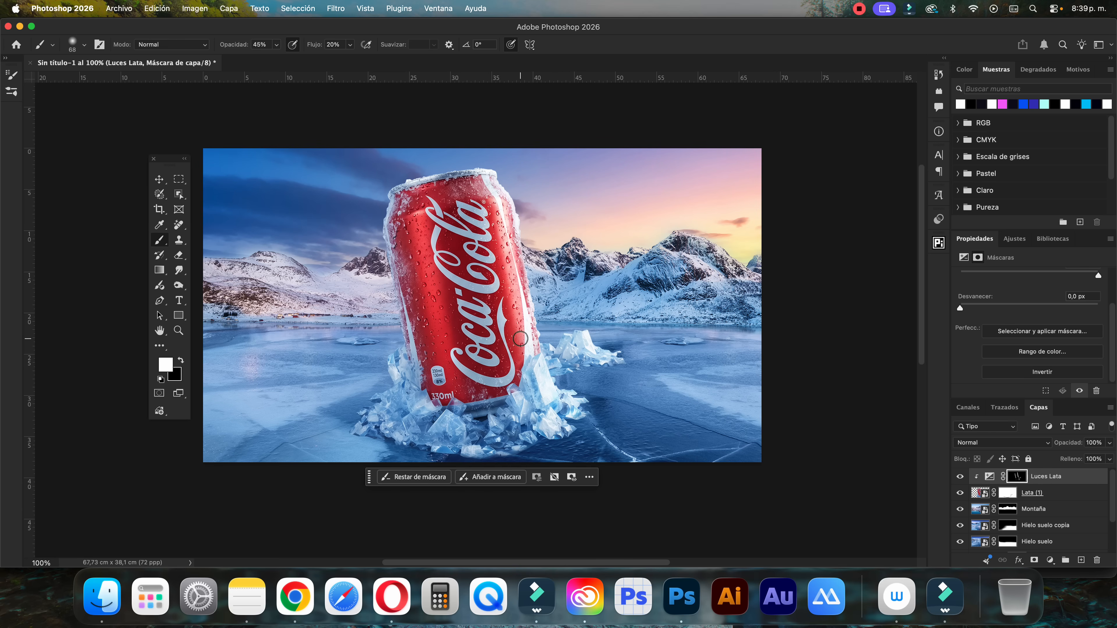
{"action": "left_click", "coordinate": [993, 477]}
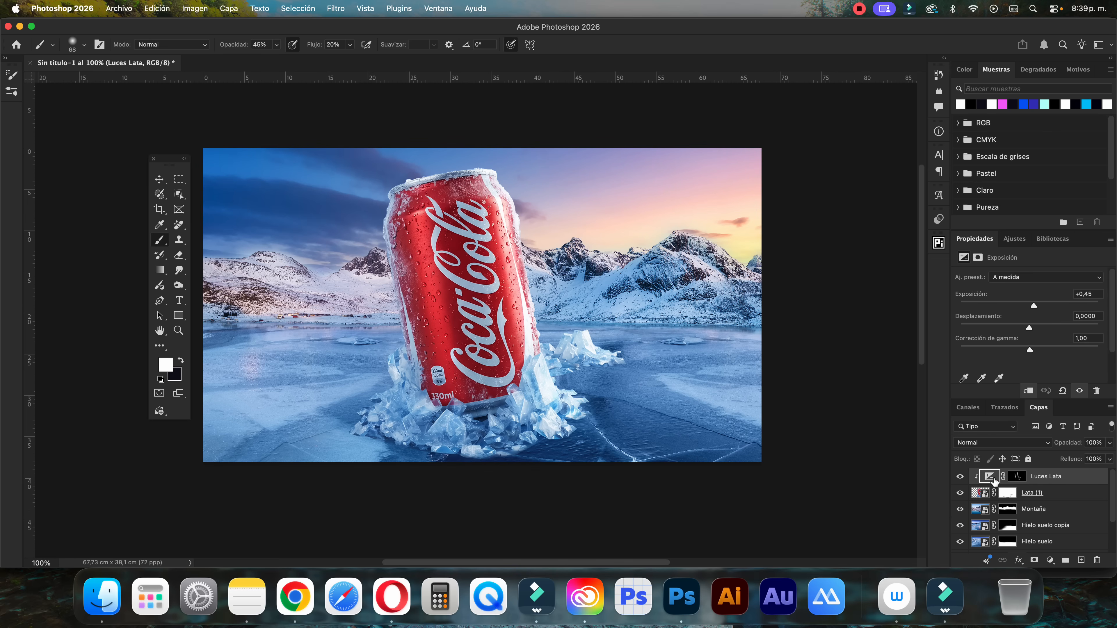
Add a clipped Exposure adjustment layer between Lata (1) and Luces Lata and name it Sombras Lata
{"action": "left_click", "coordinate": [1023, 492]}
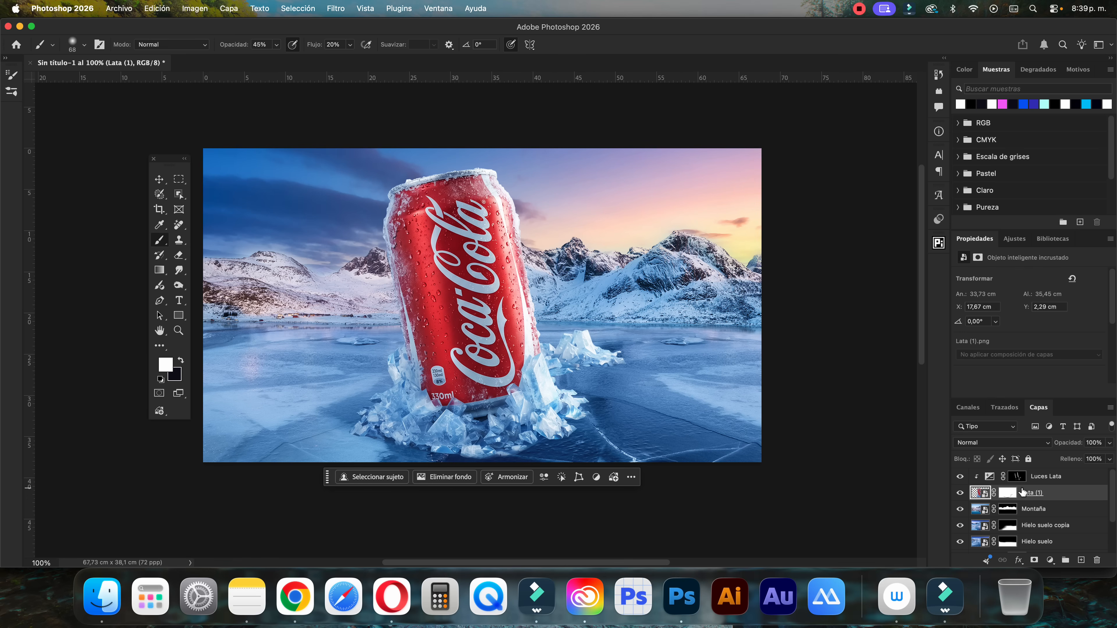
{"action": "left_click", "coordinate": [1050, 560]}
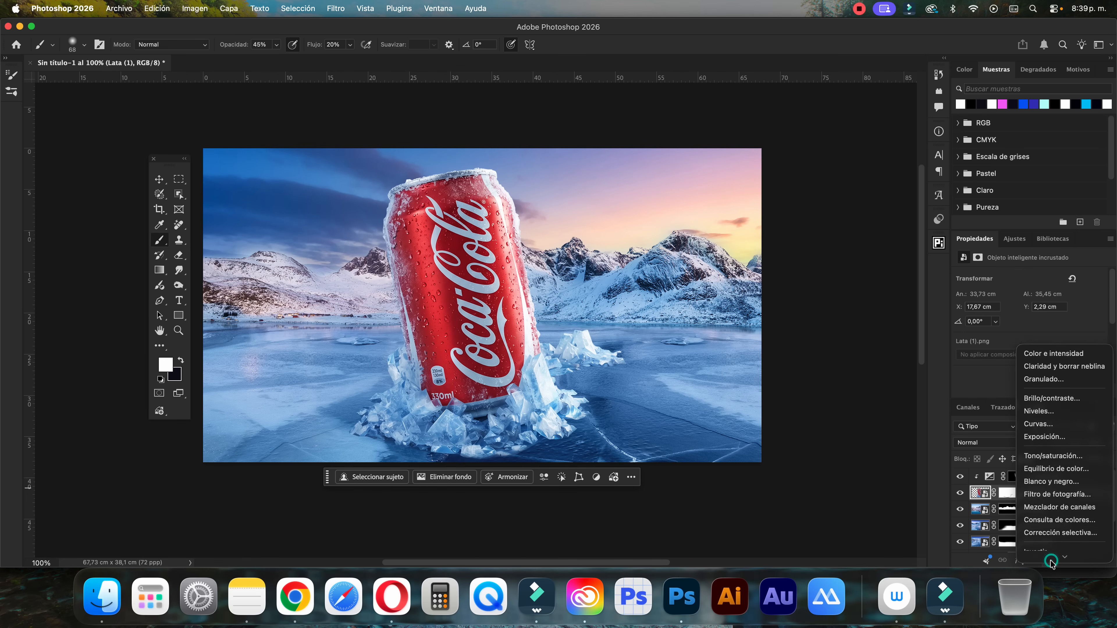
{"action": "left_click", "coordinate": [1044, 357]}
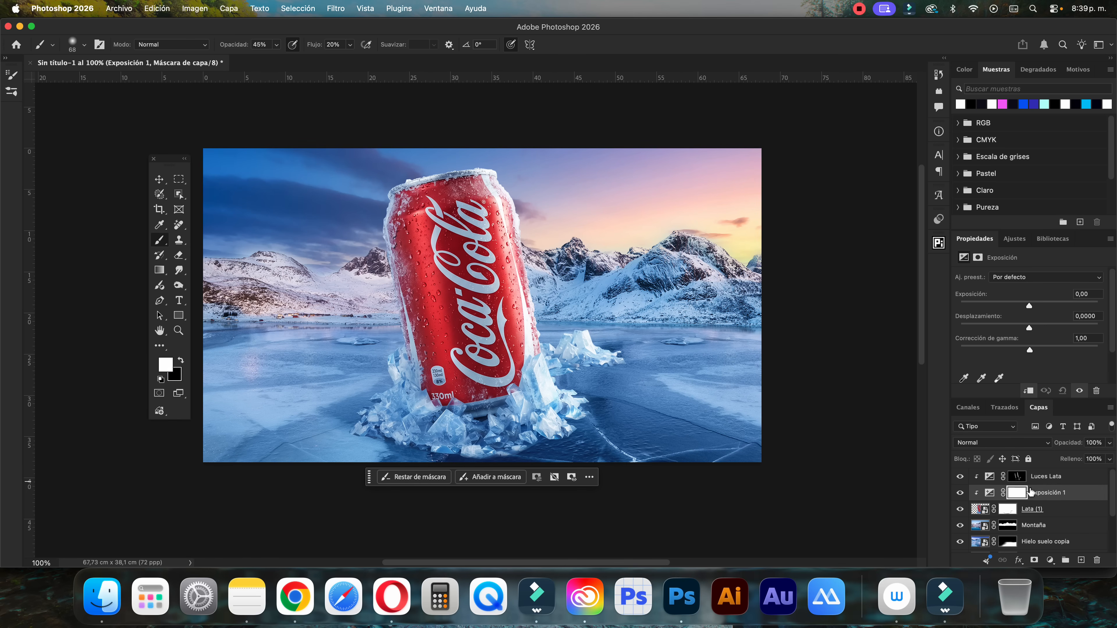
{"action": "type", "text": "So"}
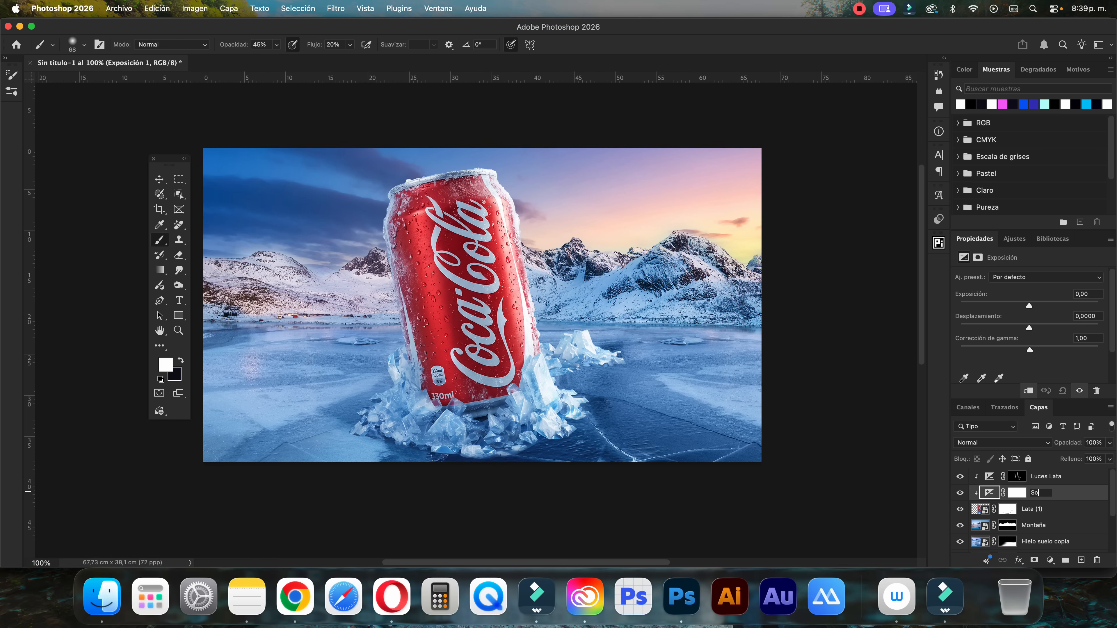
{"action": "type", "text": "mbras L"}
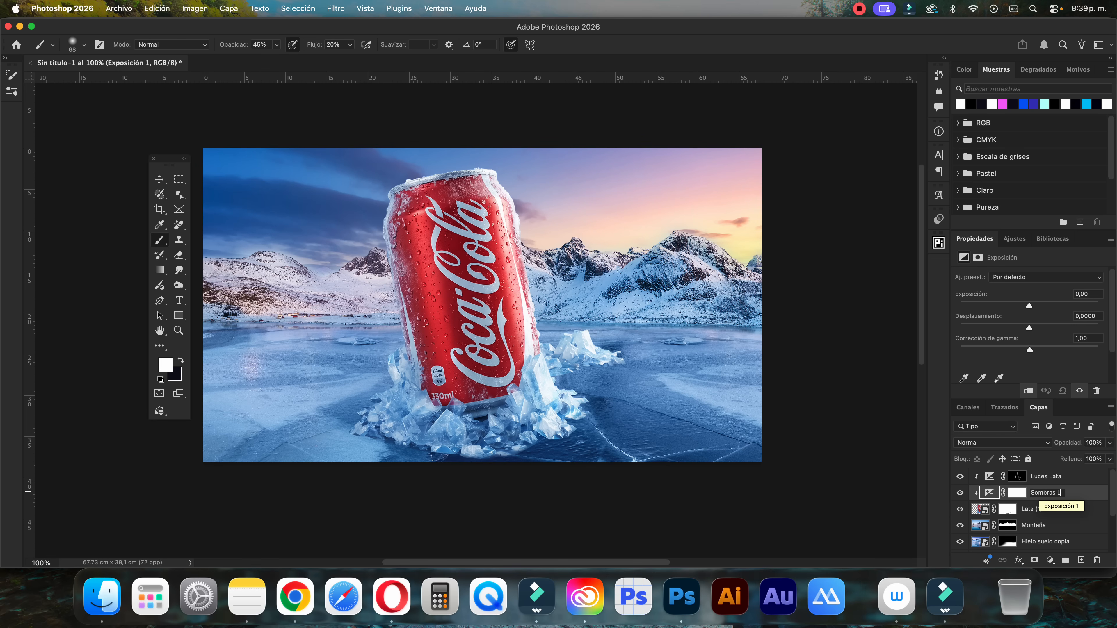
{"action": "type", "text": "ata"}
{"action": "key", "text": "Return"}
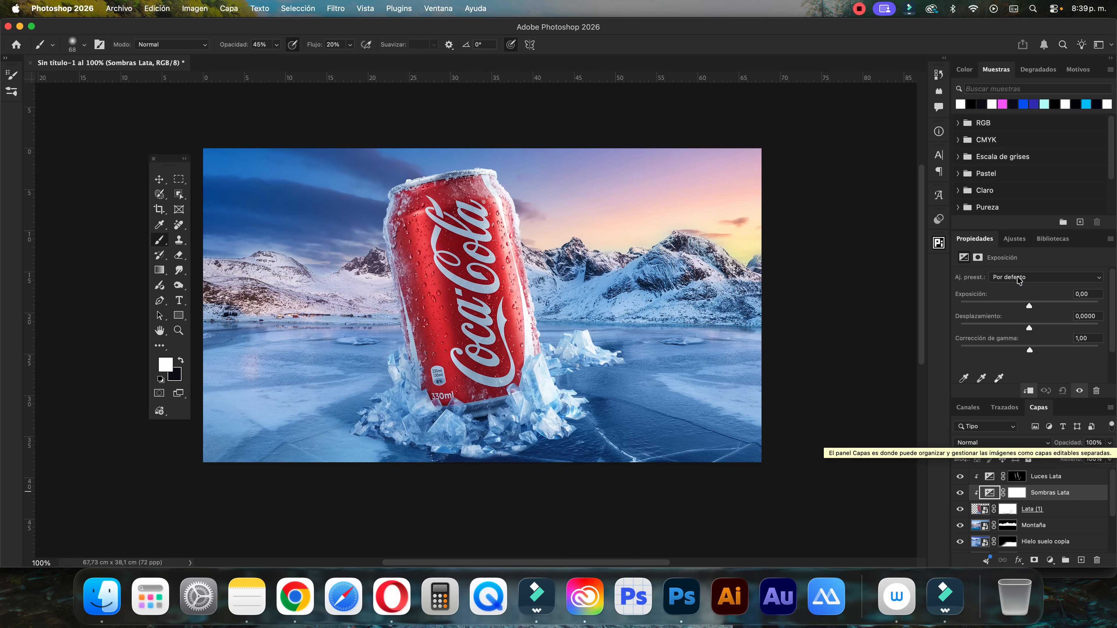
Try the Multiplicar blend mode on Sombras Lata with exposure at +0,34, and return the layer to Normal
{"action": "left_click_drag", "start_coordinate": [1027, 307], "coordinate": [1024, 306]}
{"action": "left_click", "coordinate": [1016, 443]}
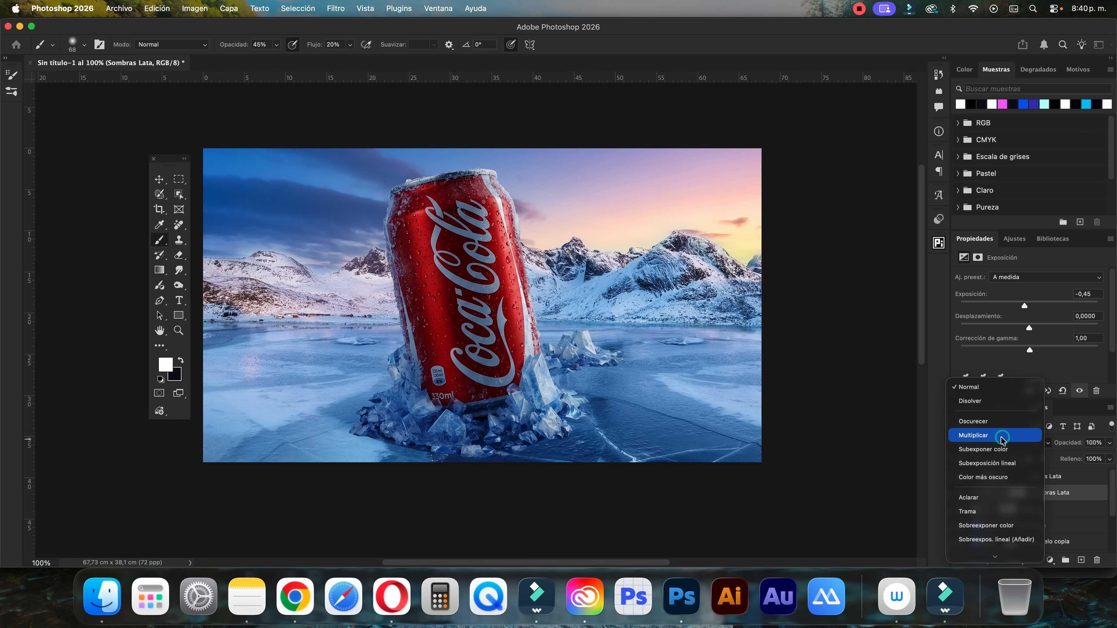
{"action": "left_click", "coordinate": [1005, 439]}
{"action": "left_click_drag", "start_coordinate": [1024, 305], "coordinate": [1031, 306]}
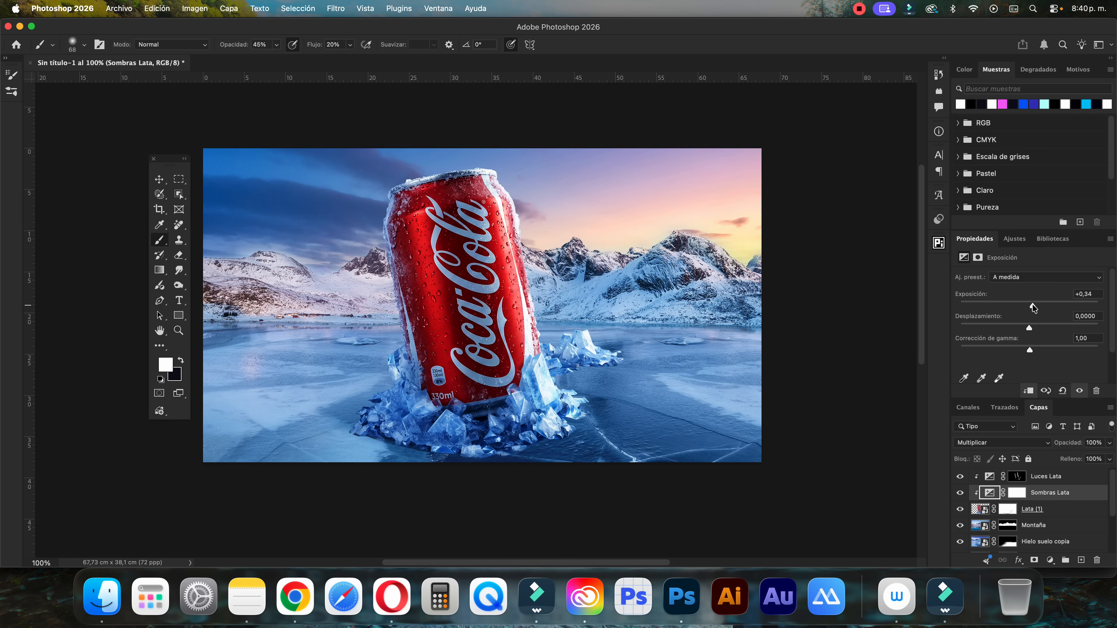
{"action": "left_click", "coordinate": [1004, 442]}
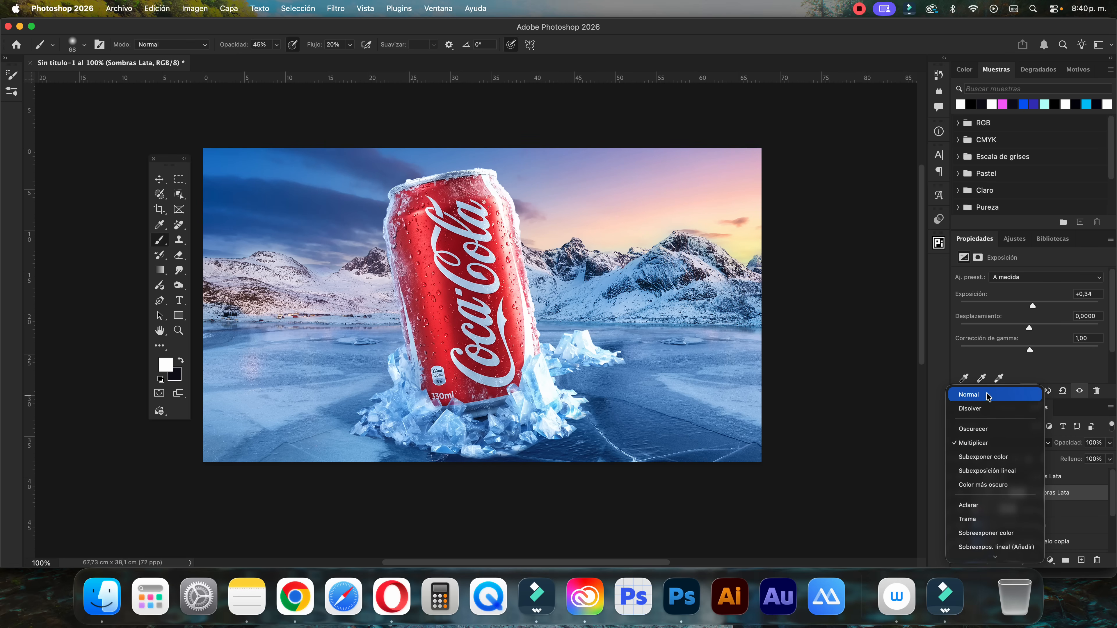
{"action": "left_click", "coordinate": [984, 395]}
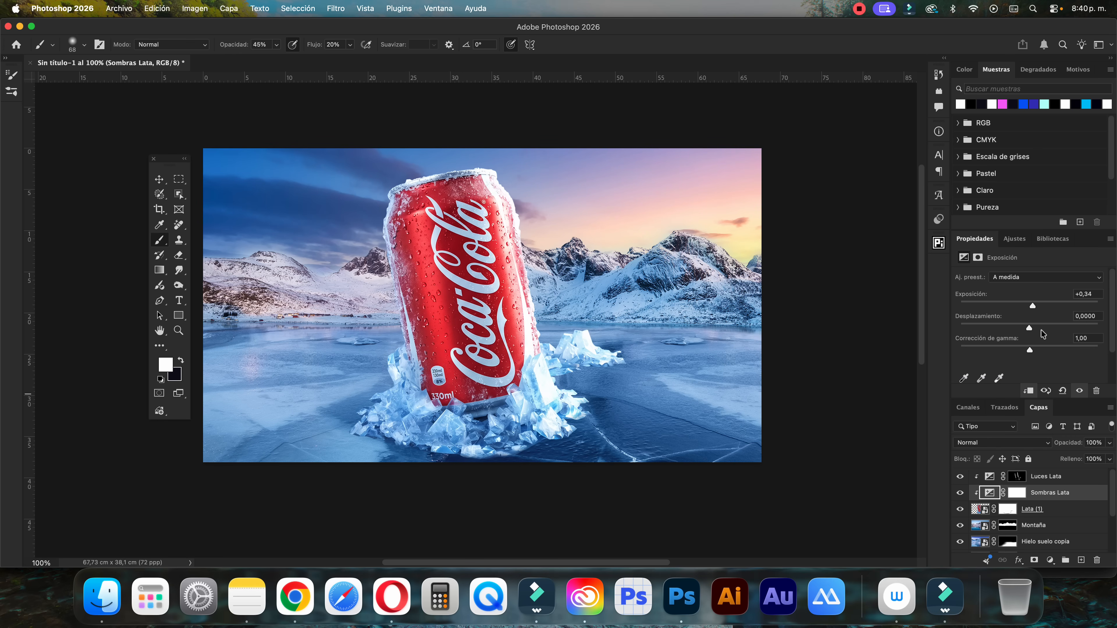
Set the Sombras Lata exposure to -0,22 and invert its mask to black
{"action": "left_click_drag", "start_coordinate": [1032, 306], "coordinate": [1027, 306]}
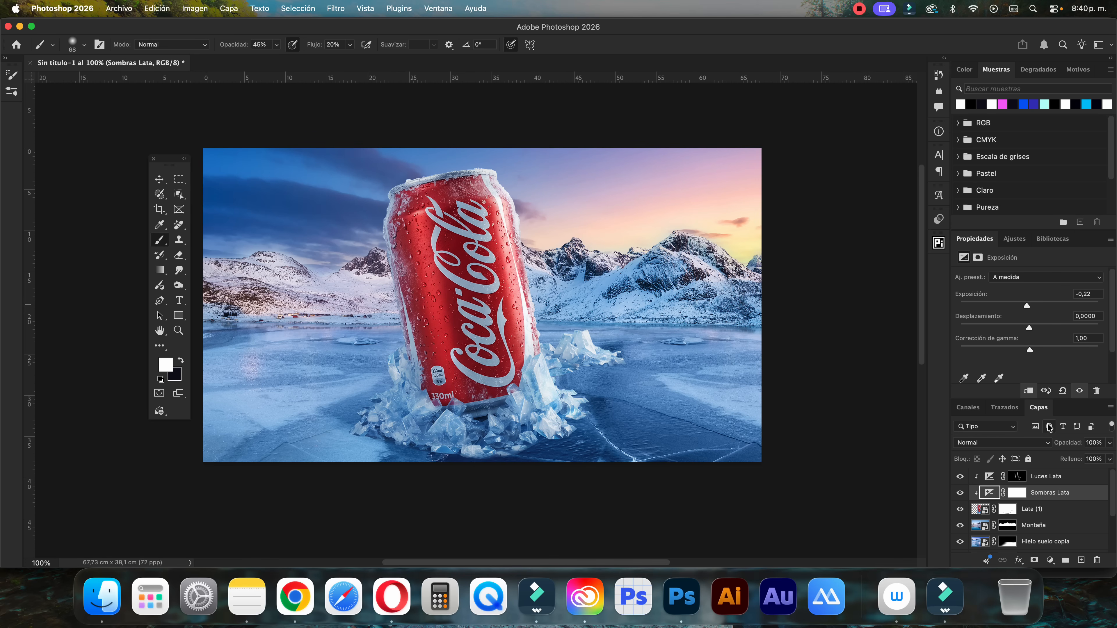
{"action": "left_click", "coordinate": [1017, 492]}
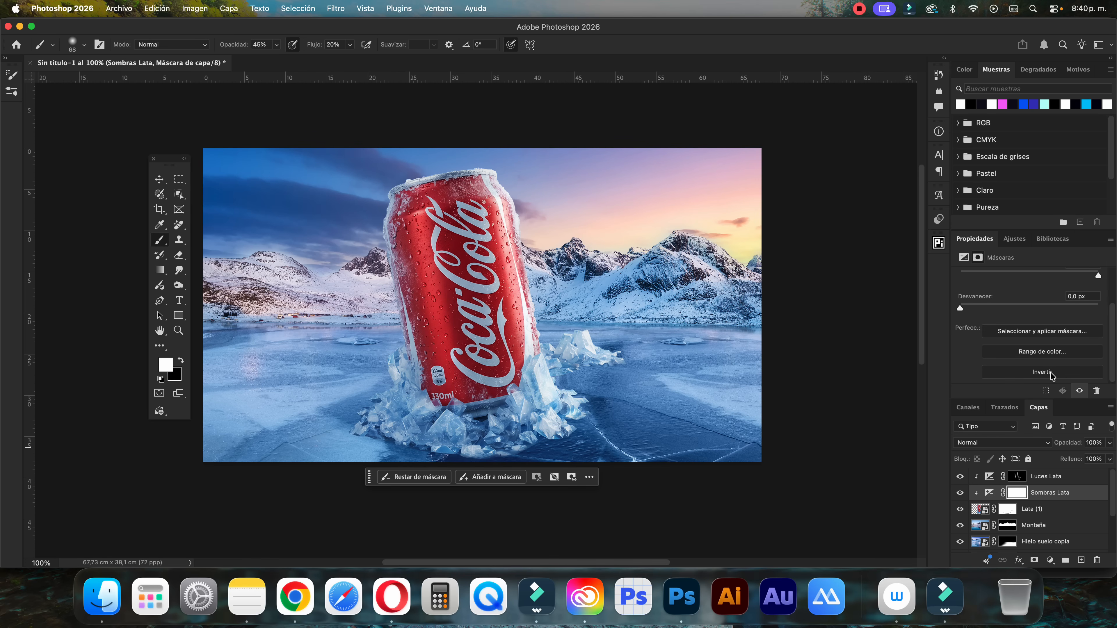
{"action": "left_click", "coordinate": [1051, 373]}
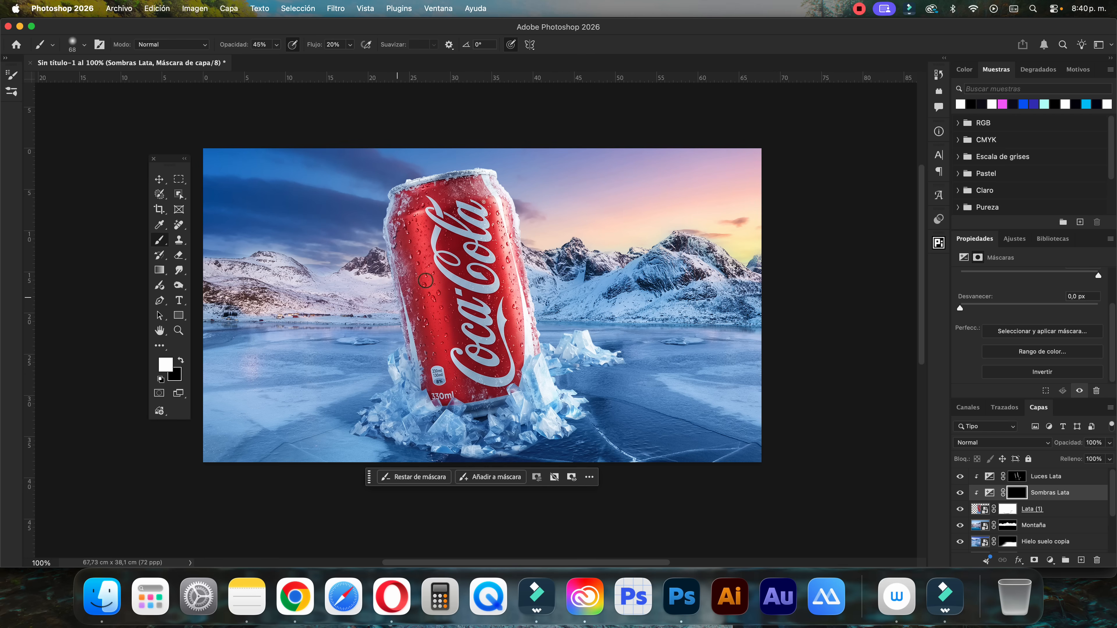
Paint white shadow strokes on the Sombras Lata mask over the can's left edge and centre, and set the layer's exposure to -0,84
{"action": "left_click_drag", "start_coordinate": [464, 240], "coordinate": [476, 241]}
{"action": "left_click_drag", "start_coordinate": [396, 229], "coordinate": [429, 353]}
{"action": "left_click_drag", "start_coordinate": [398, 233], "coordinate": [411, 339]}
{"action": "left_click_drag", "start_coordinate": [415, 298], "coordinate": [377, 304]}
{"action": "left_click", "coordinate": [989, 493]}
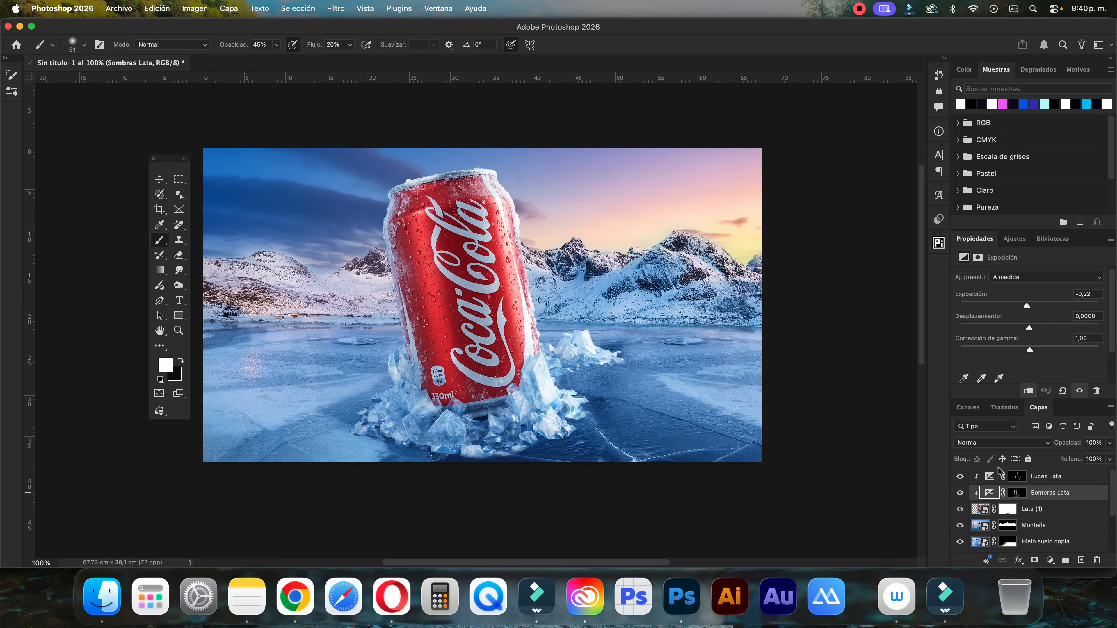
{"action": "left_click_drag", "start_coordinate": [1026, 309], "coordinate": [1020, 306]}
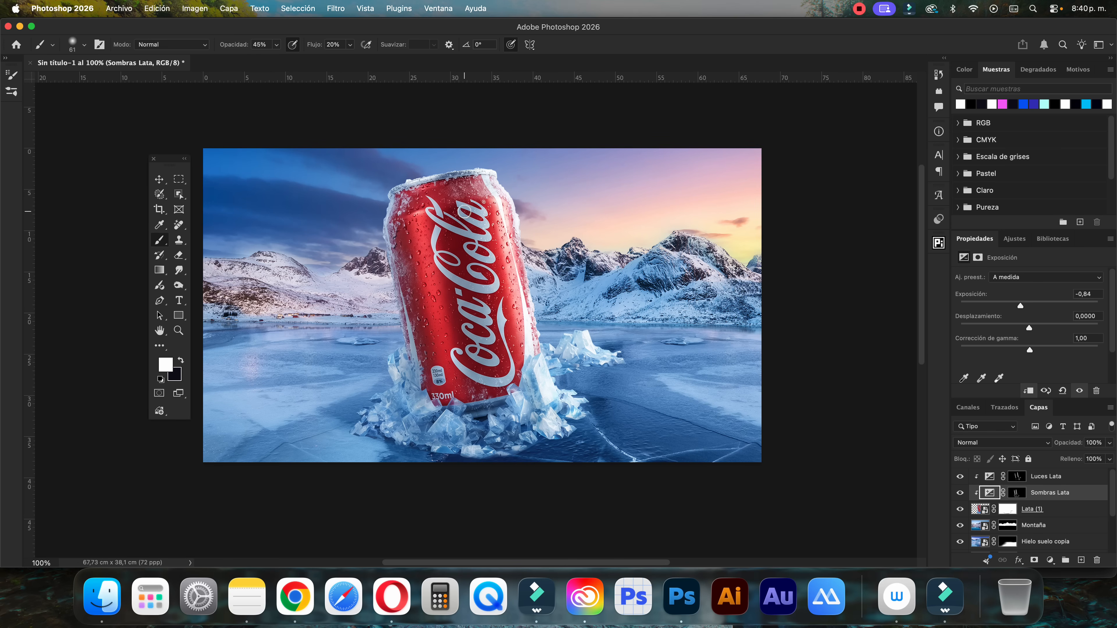
Add a new empty layer directly above the Tono/saturación 1 adjustment layer and name it Luz Sol
{"action": "left_click", "coordinate": [159, 179]}
{"action": "left_click", "coordinate": [890, 382]}
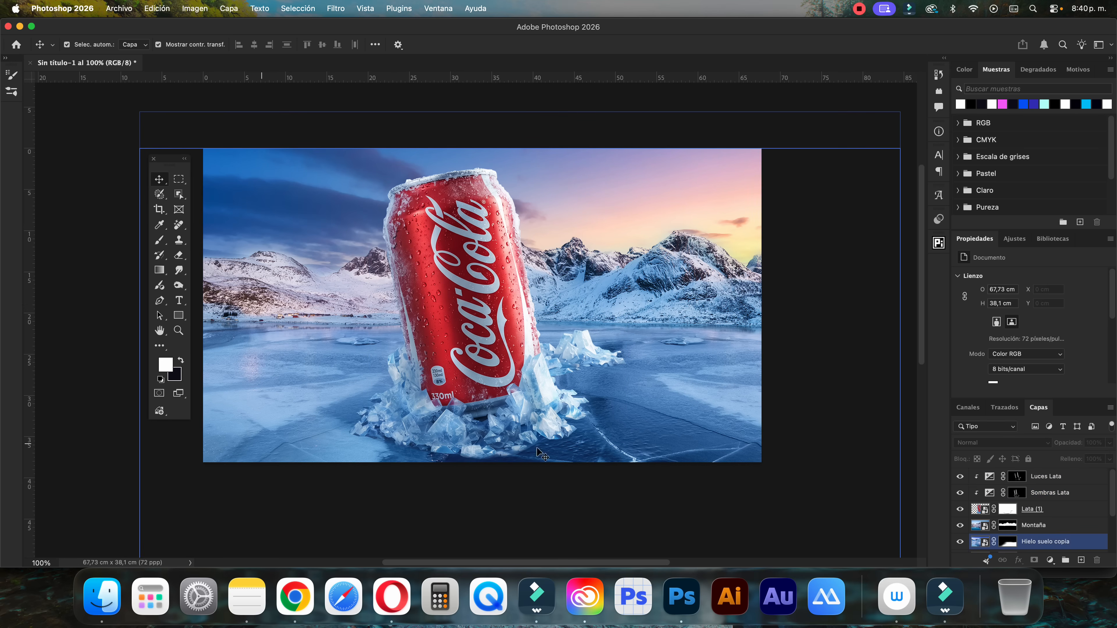
{"action": "scroll", "coordinate": [975, 496], "scroll_direction": "down", "scroll_amount": 3}
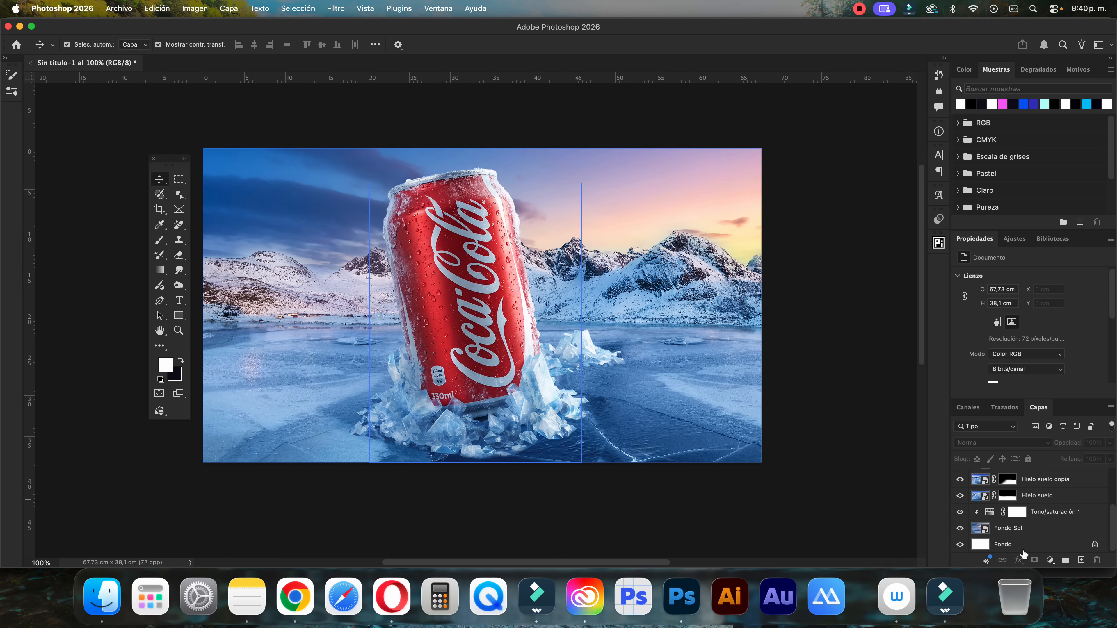
{"action": "left_click", "coordinate": [1044, 514]}
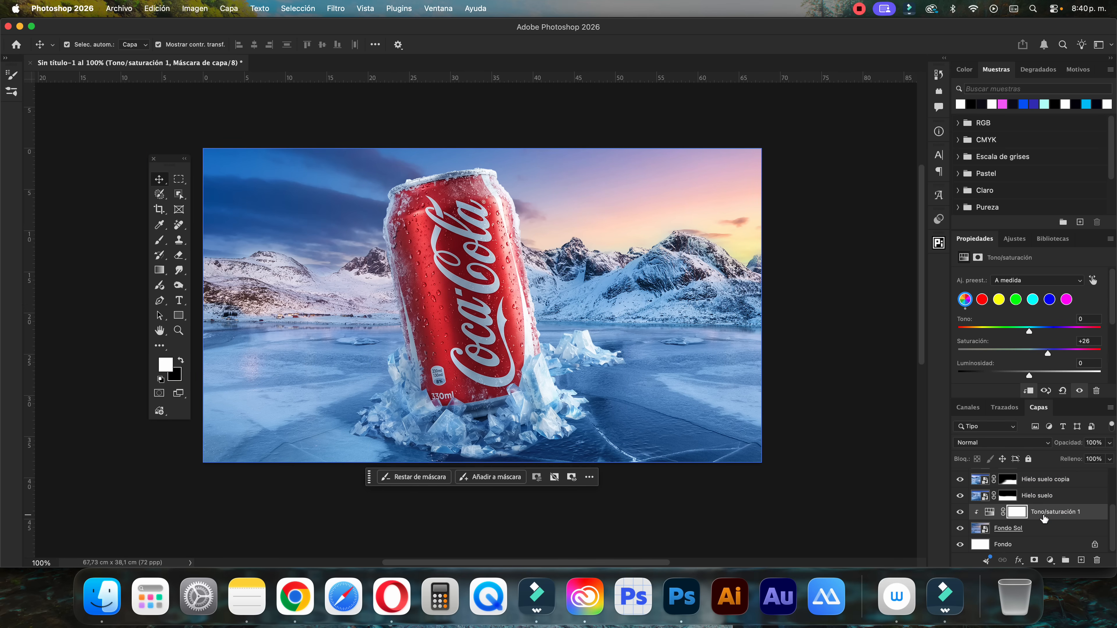
{"action": "left_click", "coordinate": [987, 515]}
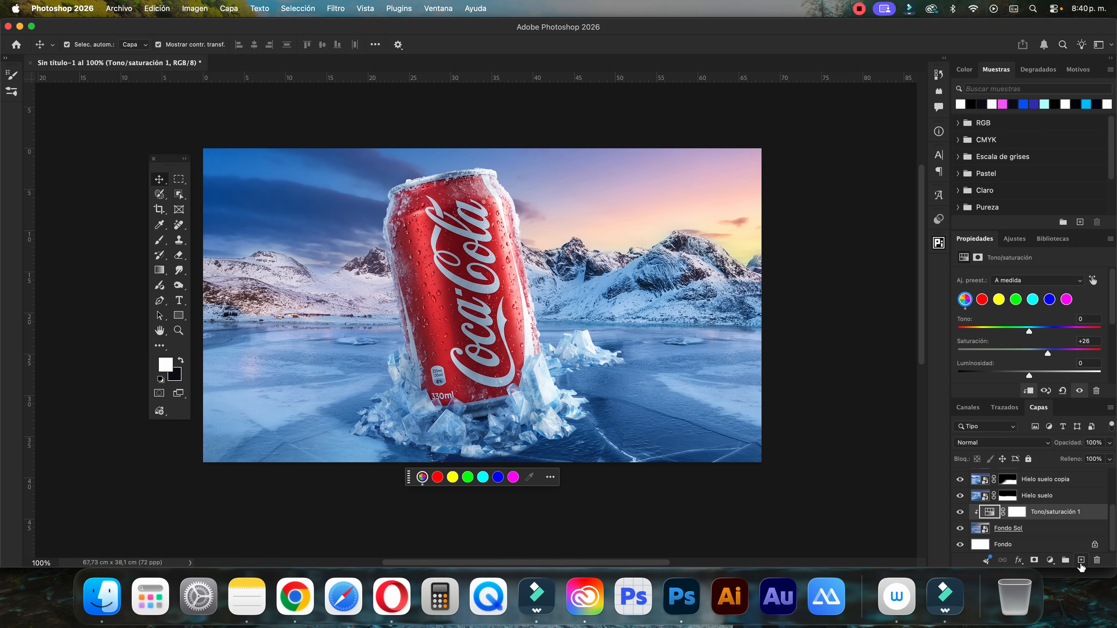
{"action": "left_click", "coordinate": [1080, 562]}
{"action": "double_click", "coordinate": [1001, 512]}
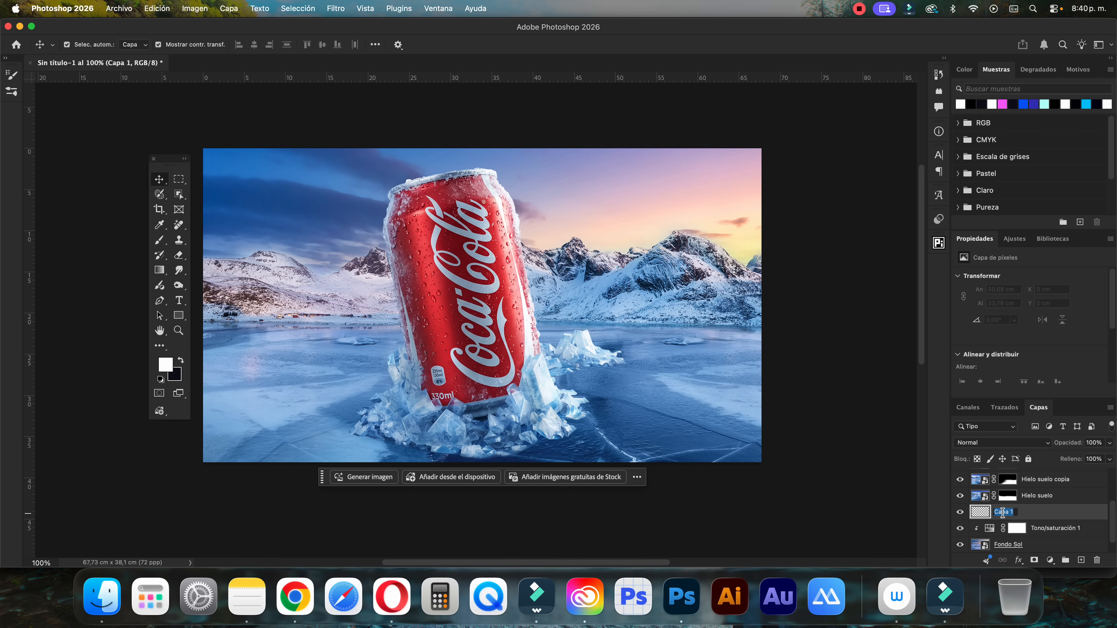
{"action": "type", "text": "Luz Sol"}
{"action": "key", "text": "Return"}
Paint a soft white glow on Luz Sol at the horizon by the image's right edge and set the layer's blend mode to Superponer
{"action": "key", "text": "b"}
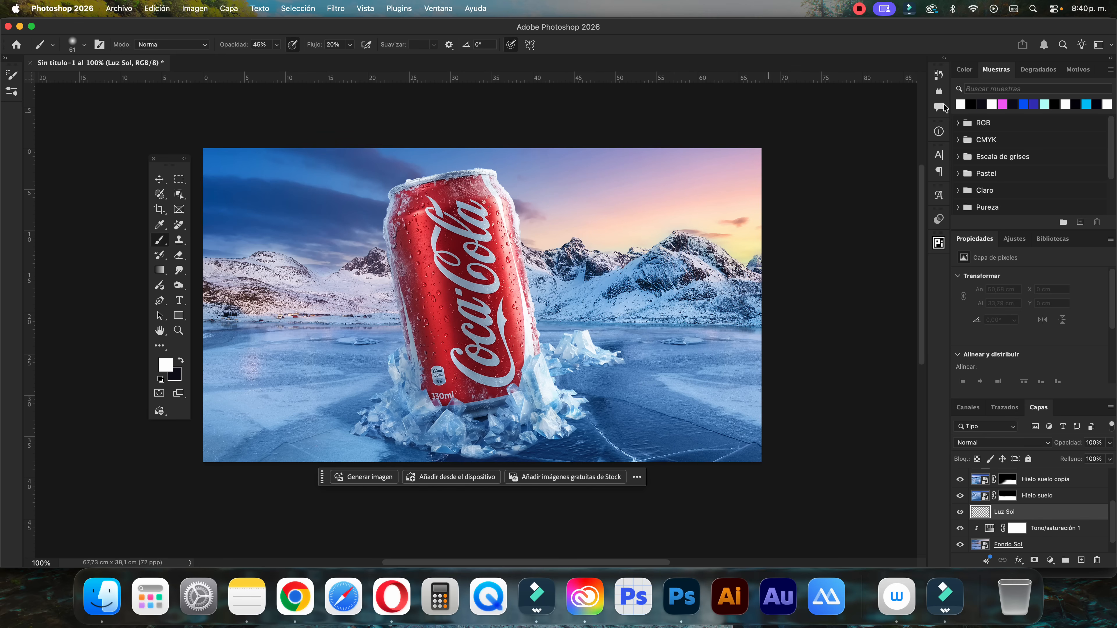
{"action": "left_click_drag", "start_coordinate": [746, 272], "coordinate": [821, 276]}
{"action": "left_click_drag", "start_coordinate": [743, 249], "coordinate": [747, 281]}
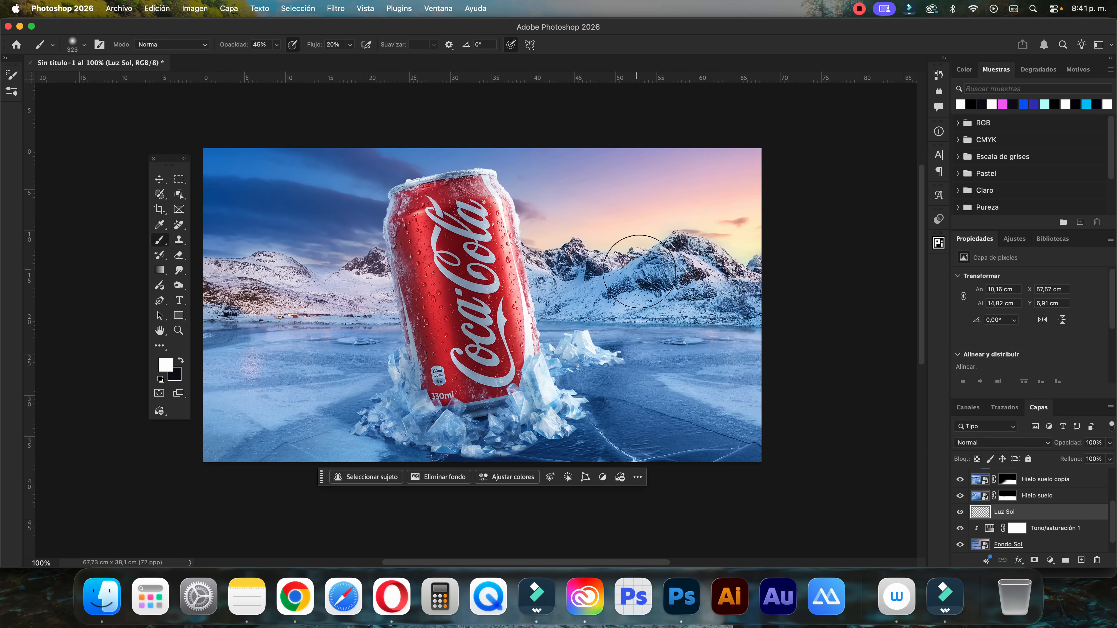
{"action": "left_click", "coordinate": [747, 271]}
{"action": "left_click", "coordinate": [970, 444]}
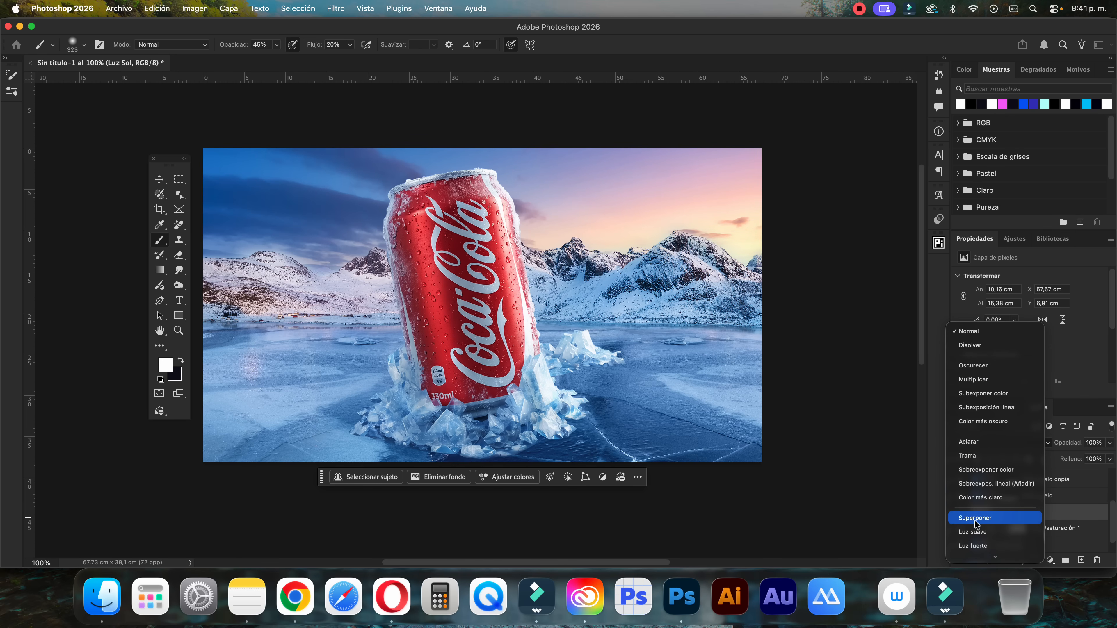
{"action": "left_click", "coordinate": [975, 518]}
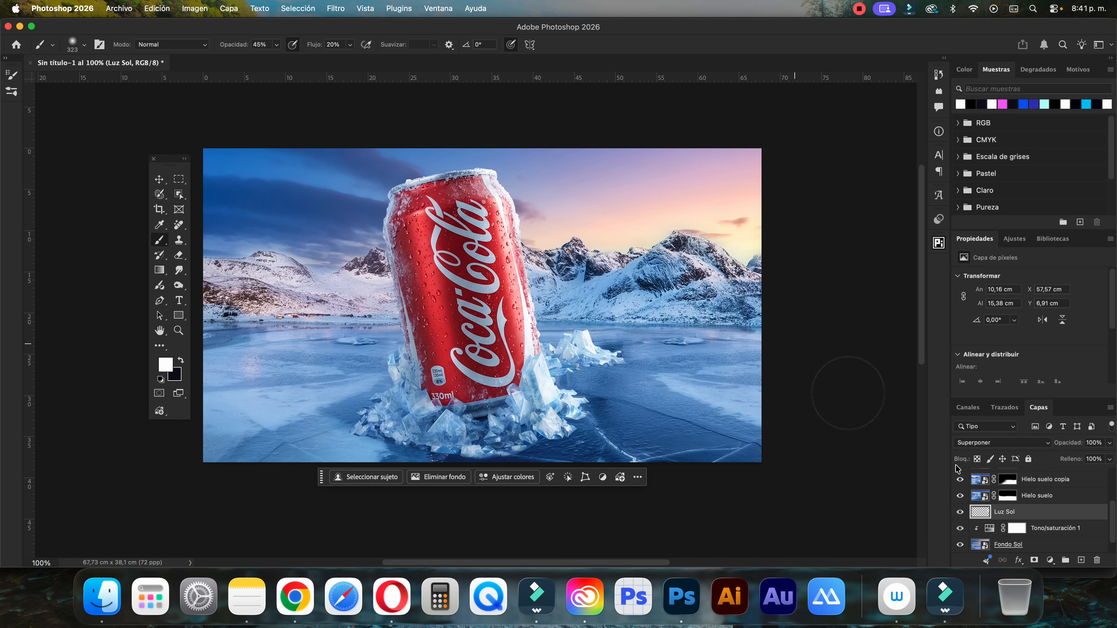
Set the saturation of the Tono/saturación 1 adjustment layer to +34
{"action": "left_click", "coordinate": [990, 530]}
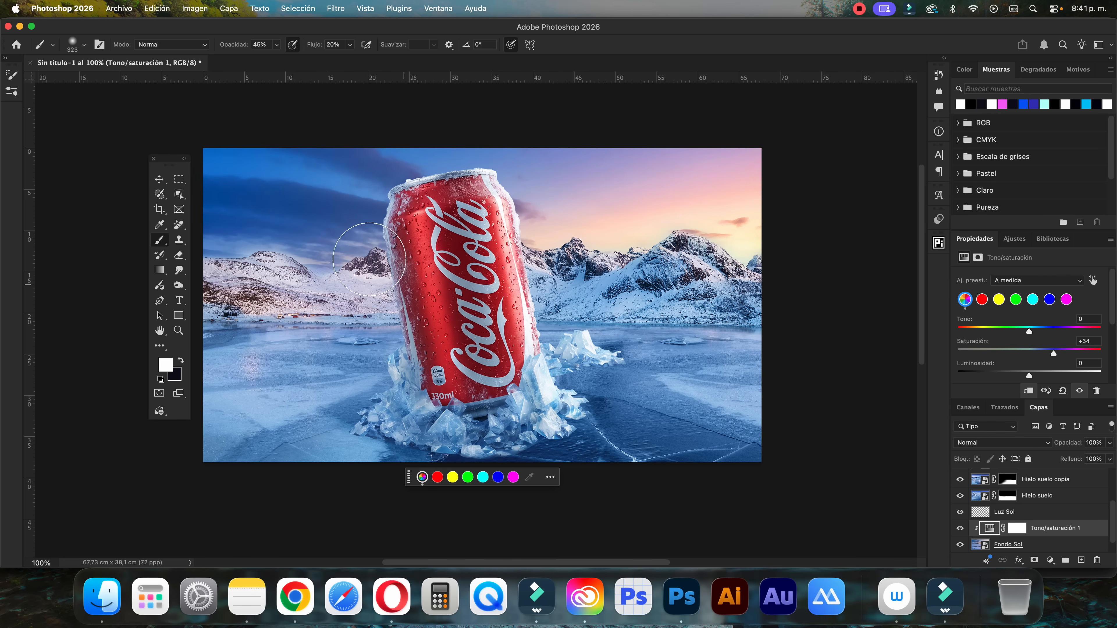
{"action": "left_click", "coordinate": [159, 179]}
{"action": "left_click", "coordinate": [457, 341]}
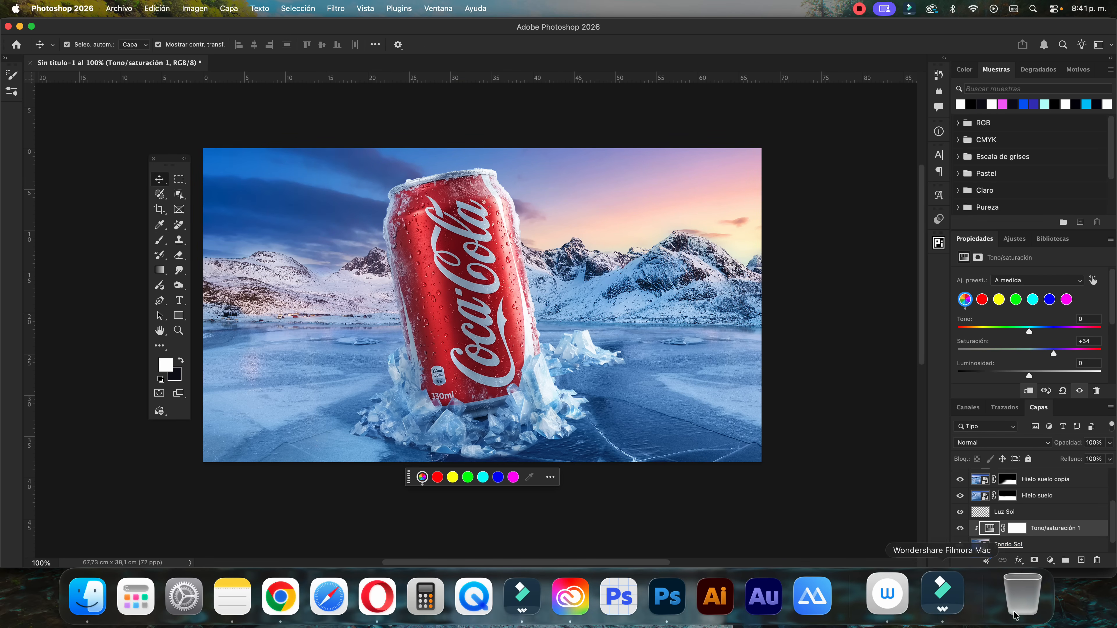
{"action": "left_click", "coordinate": [989, 529]}
{"action": "left_click", "coordinate": [1007, 546]}
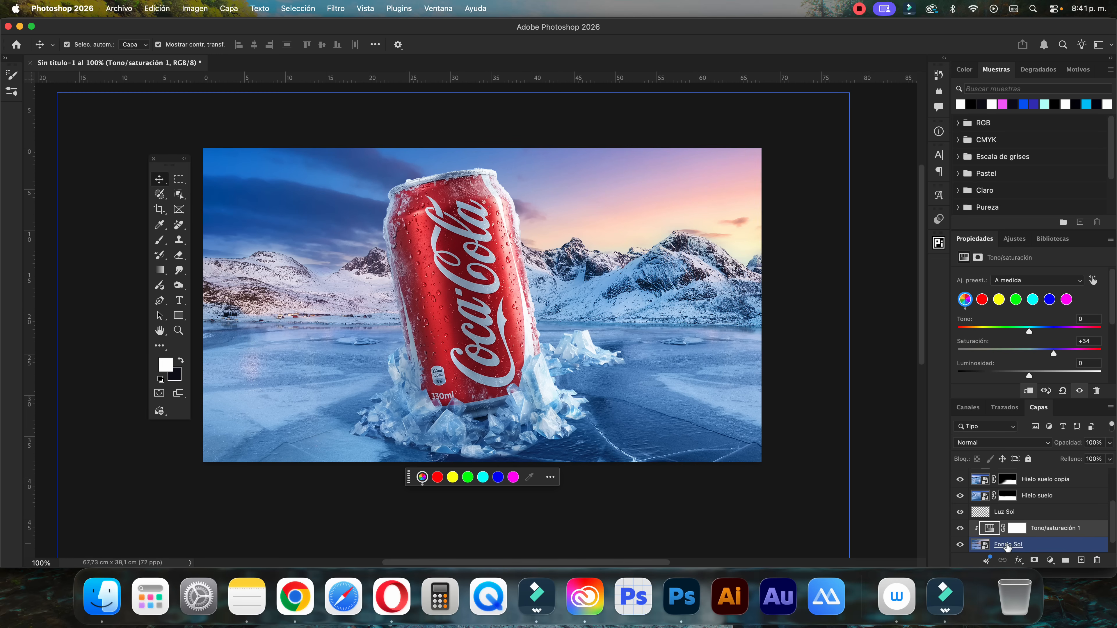
Select the Luces Lata layer, switch to Finder and open 01.jpg from the Lens Flare Sun Effect folder in Photoshop
{"action": "scroll", "coordinate": [1009, 527], "scroll_direction": "up", "scroll_amount": 3}
{"action": "left_click", "coordinate": [1012, 511]}
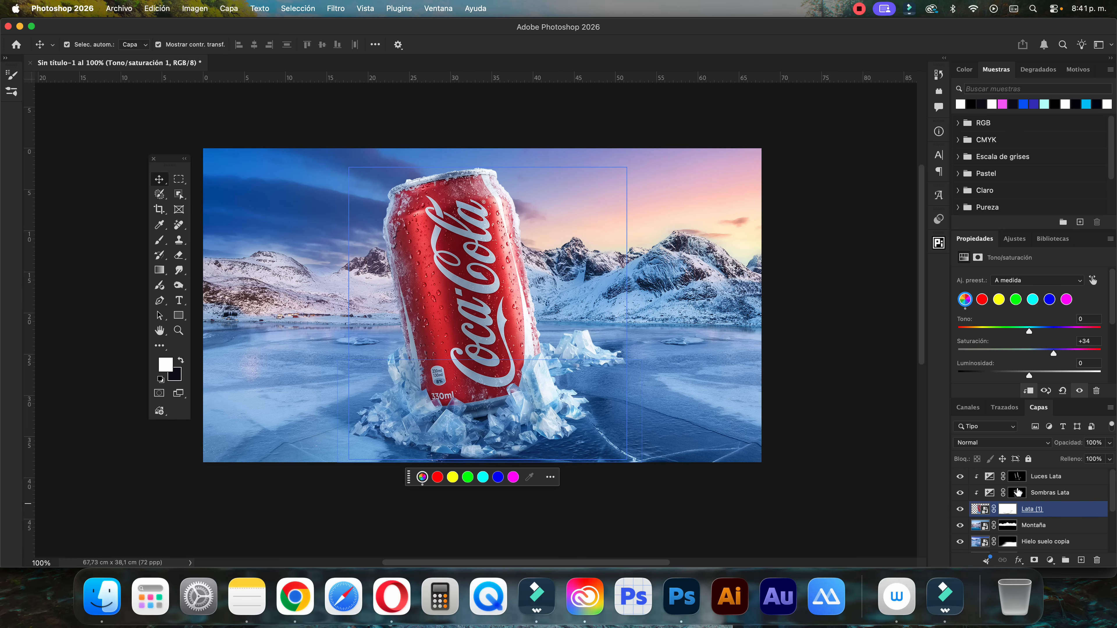
{"action": "left_click", "coordinate": [1032, 479]}
{"action": "key", "text": "super+minus"}
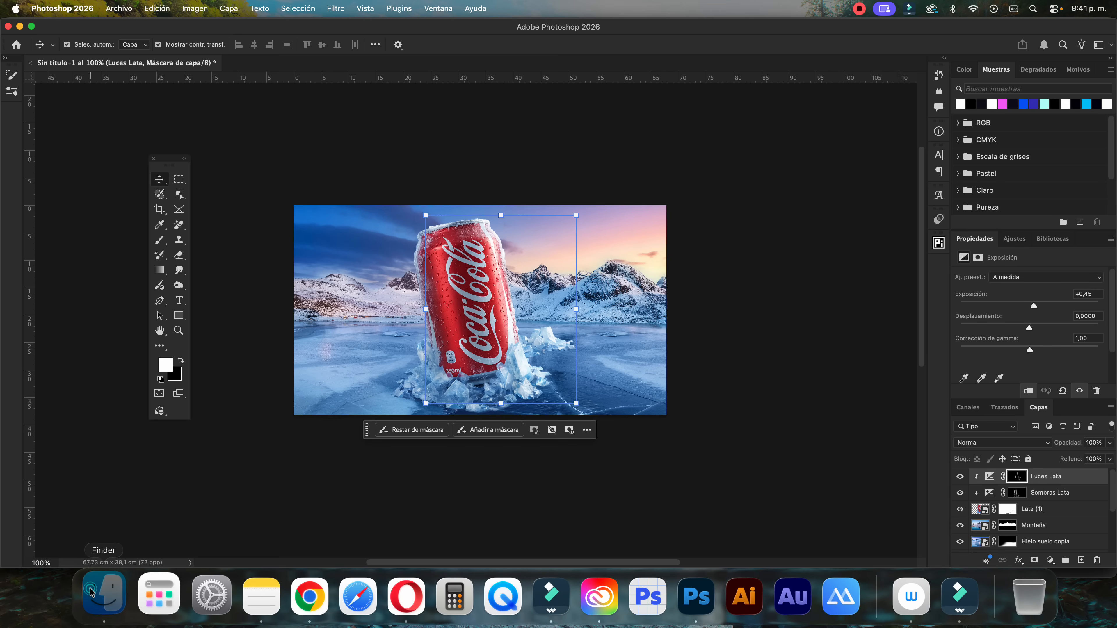
{"action": "left_click", "coordinate": [102, 596]}
{"action": "left_click", "coordinate": [492, 199]}
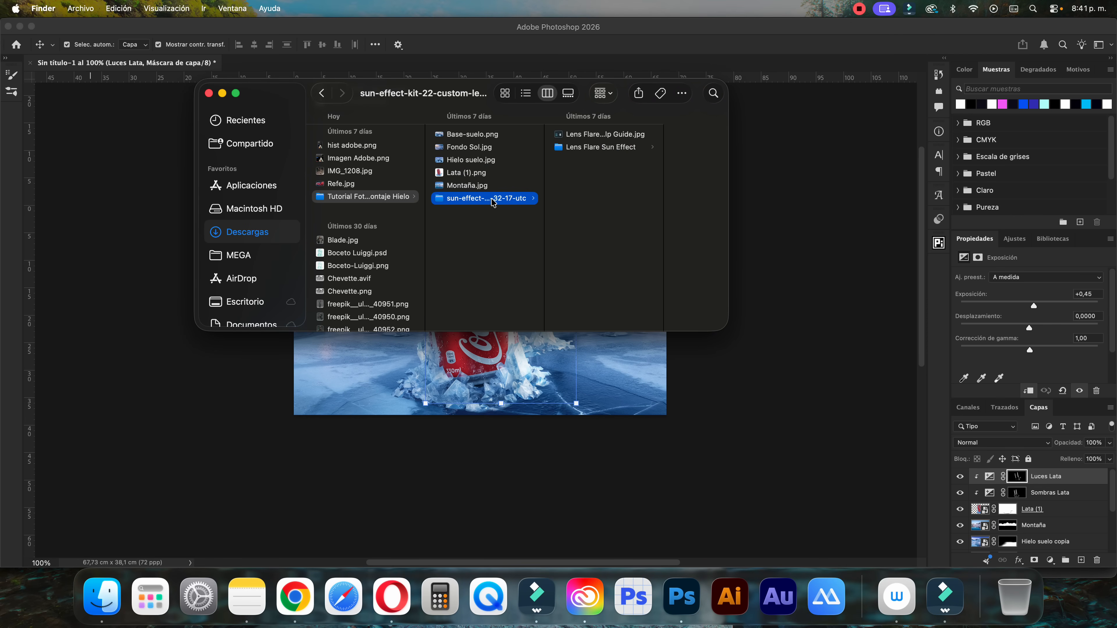
{"action": "left_click", "coordinate": [598, 148]}
{"action": "left_click", "coordinate": [652, 133]}
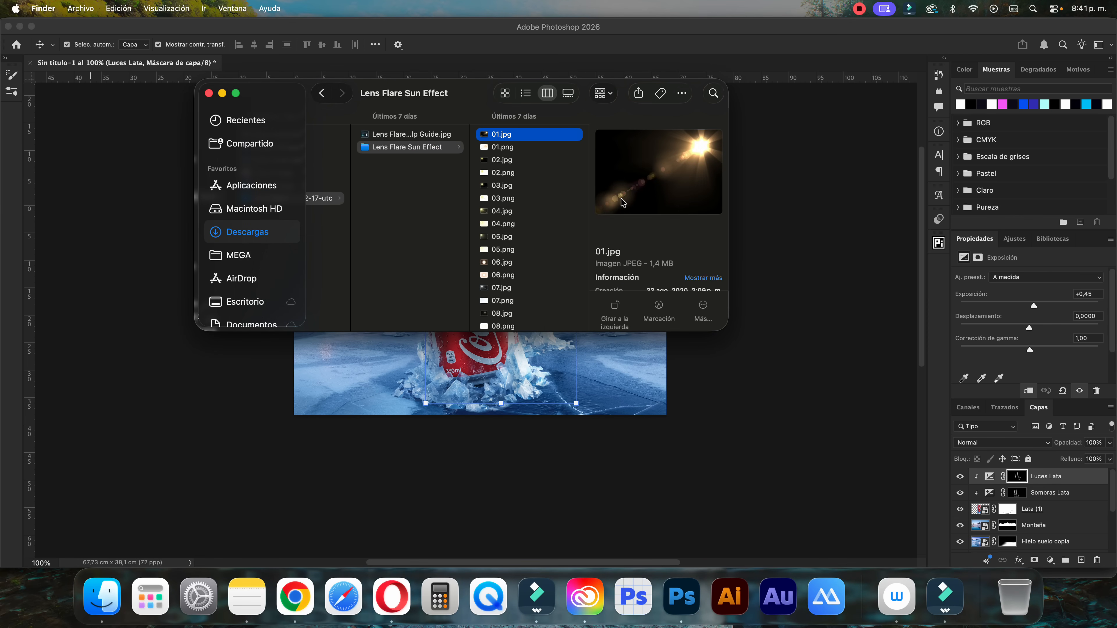
{"action": "scroll", "coordinate": [624, 202], "scroll_direction": "down", "scroll_amount": 3}
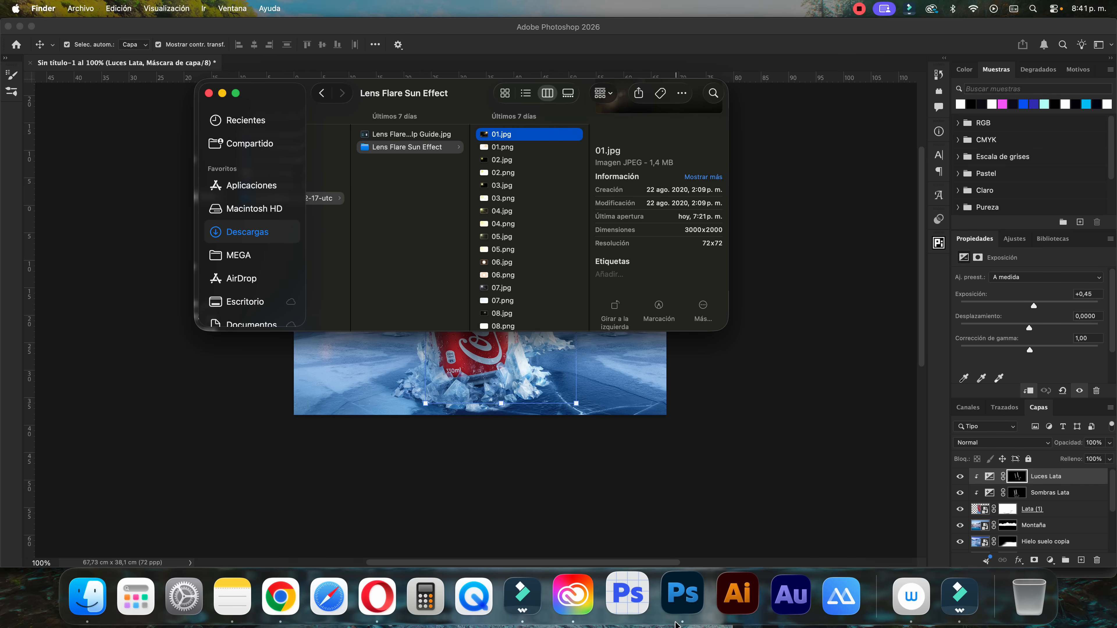
{"action": "left_click_drag", "start_coordinate": [508, 138], "coordinate": [681, 597]}
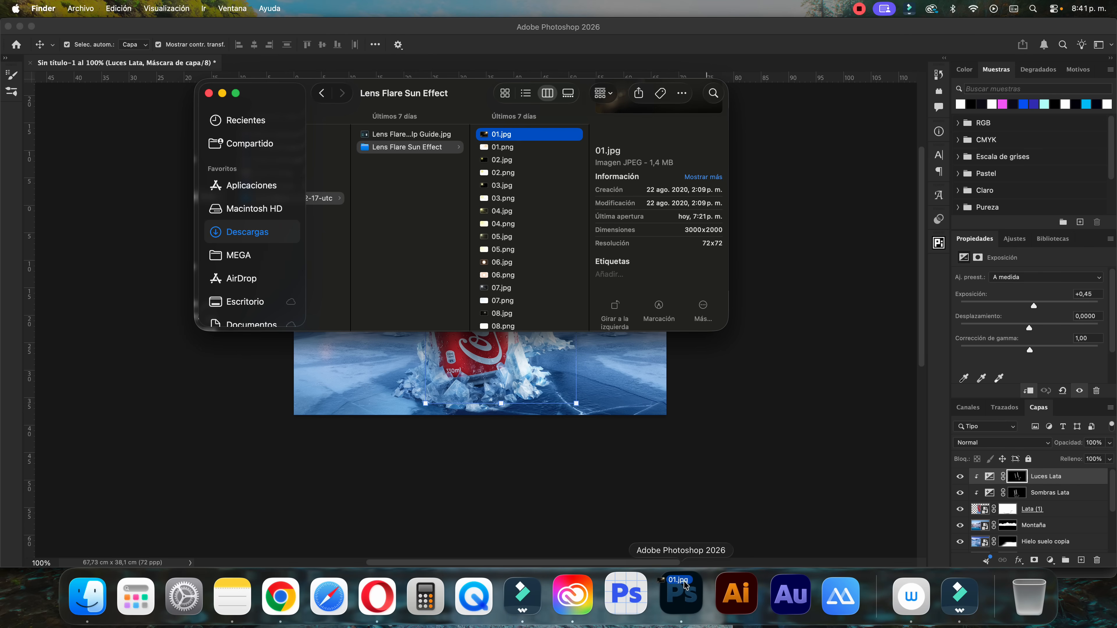
Convert the flare image's Fondo background into a regular layer and name it Flare Sol
{"action": "double_click", "coordinate": [1007, 479]}
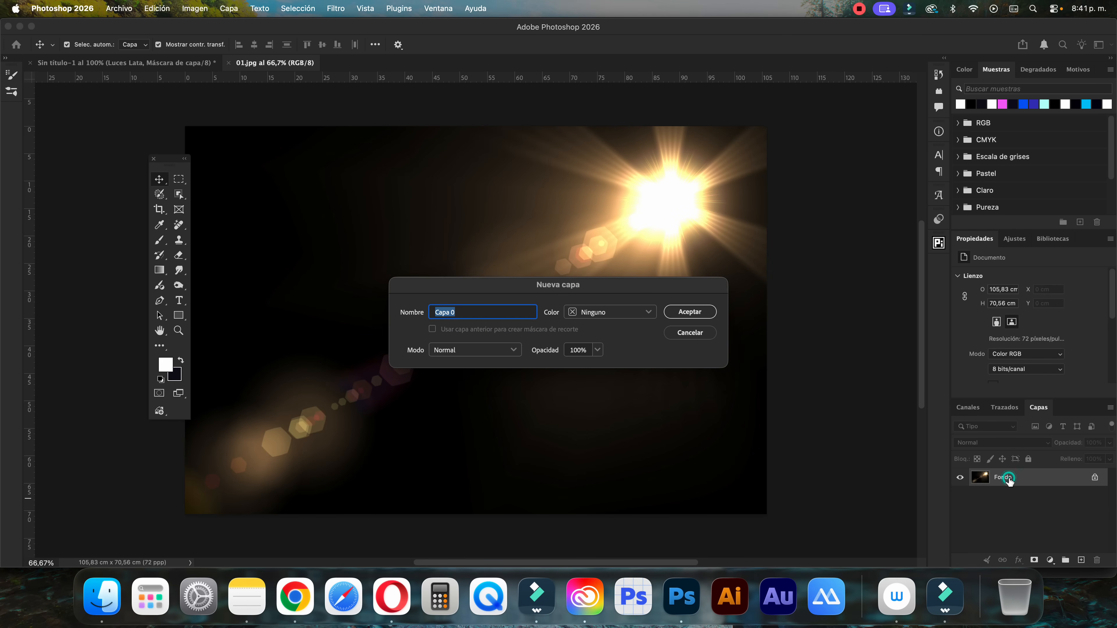
{"action": "left_click", "coordinate": [664, 315]}
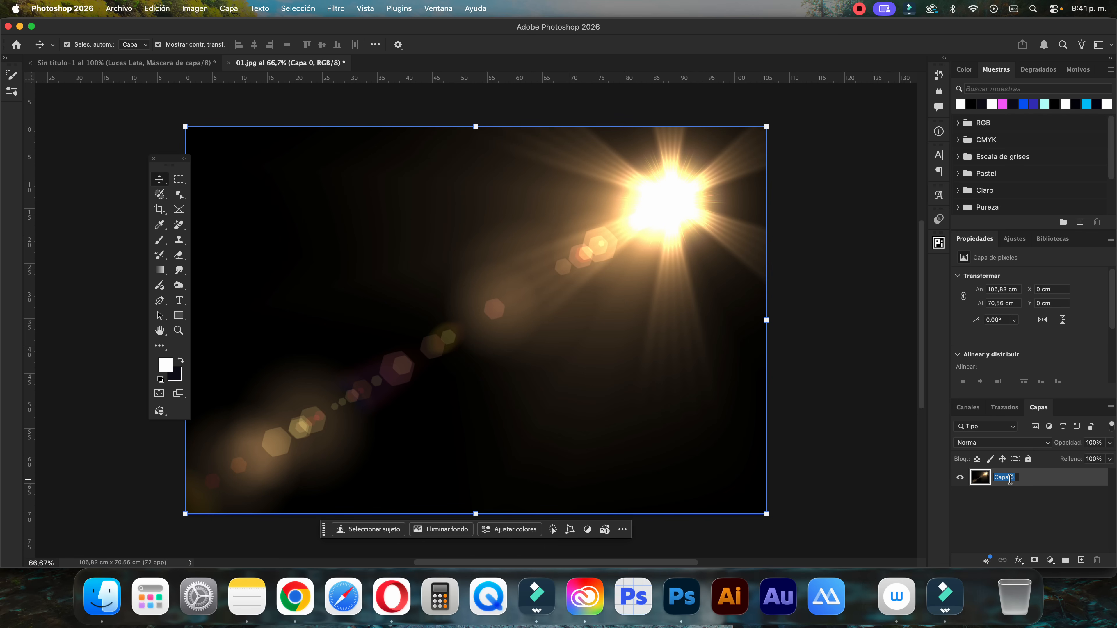
{"action": "type", "text": "Flare Sol"}
{"action": "key", "text": "Return"}
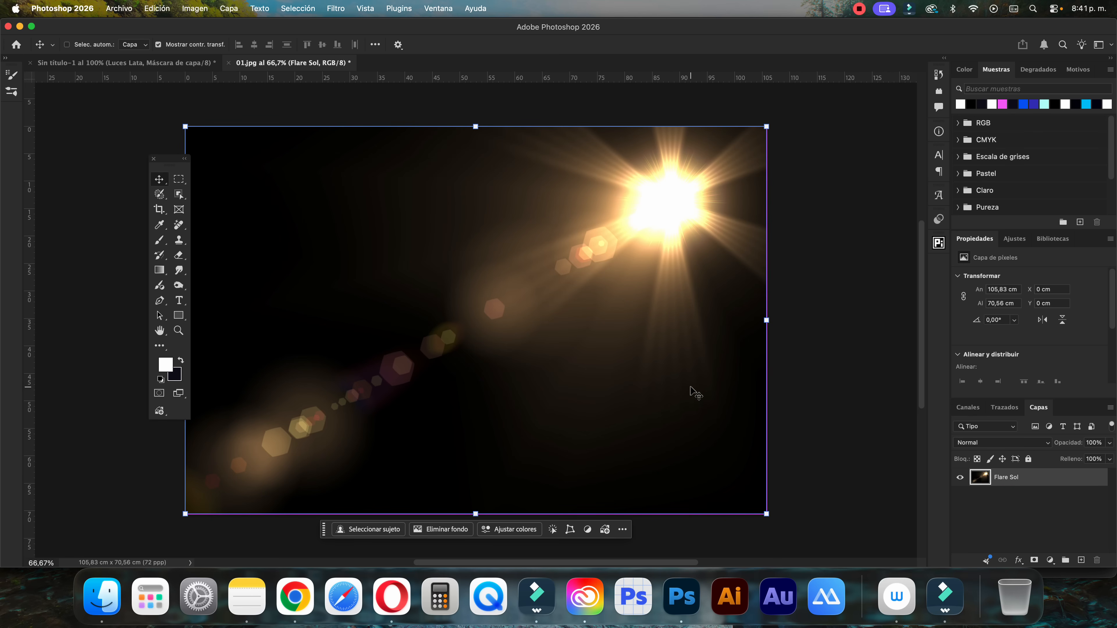
Copy Flare Sol into the can document above Luces Lata and scale it to 54,37%, with its sun at the canvas's right edge
{"action": "left_click", "coordinate": [193, 64]}
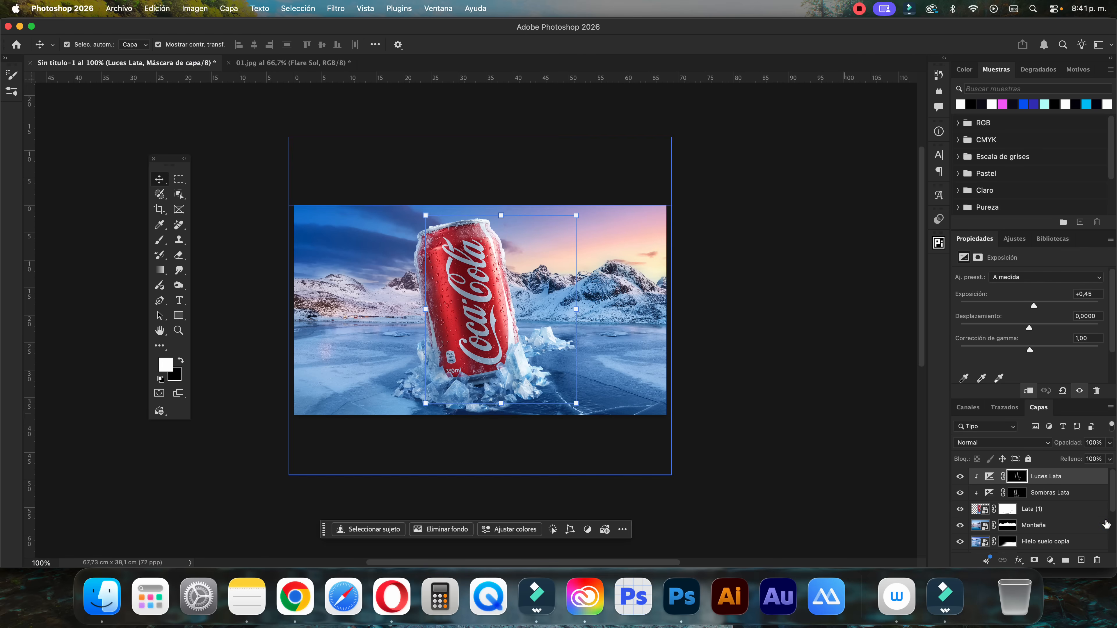
{"action": "left_click", "coordinate": [990, 477]}
{"action": "key", "text": "super+v"}
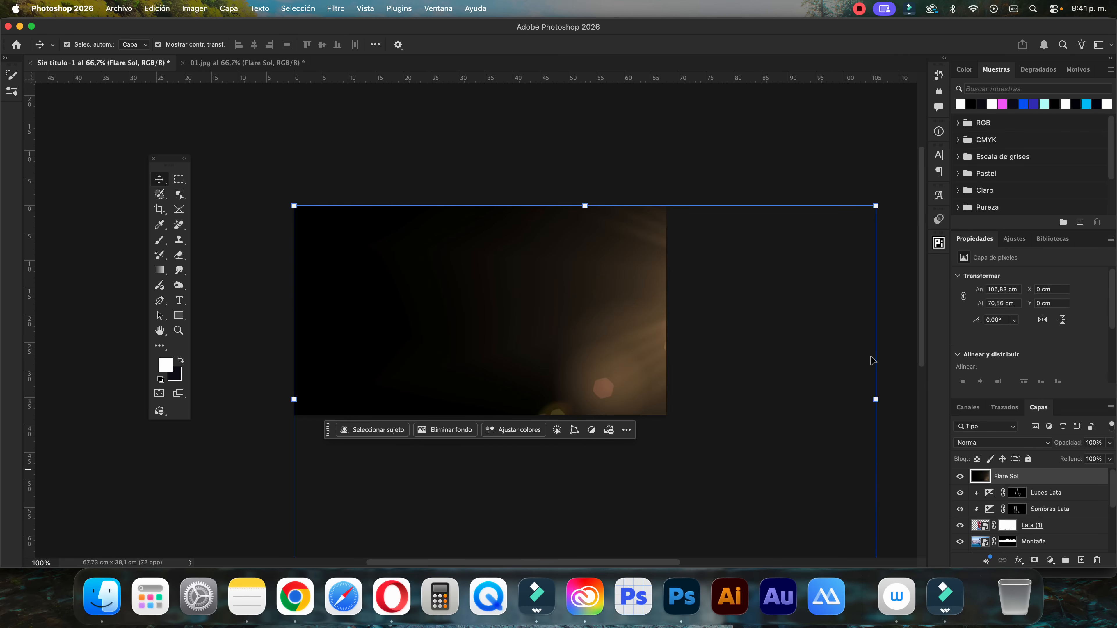
{"action": "left_click_drag", "start_coordinate": [875, 206], "coordinate": [742, 293]}
{"action": "left_click_drag", "start_coordinate": [688, 325], "coordinate": [674, 279]}
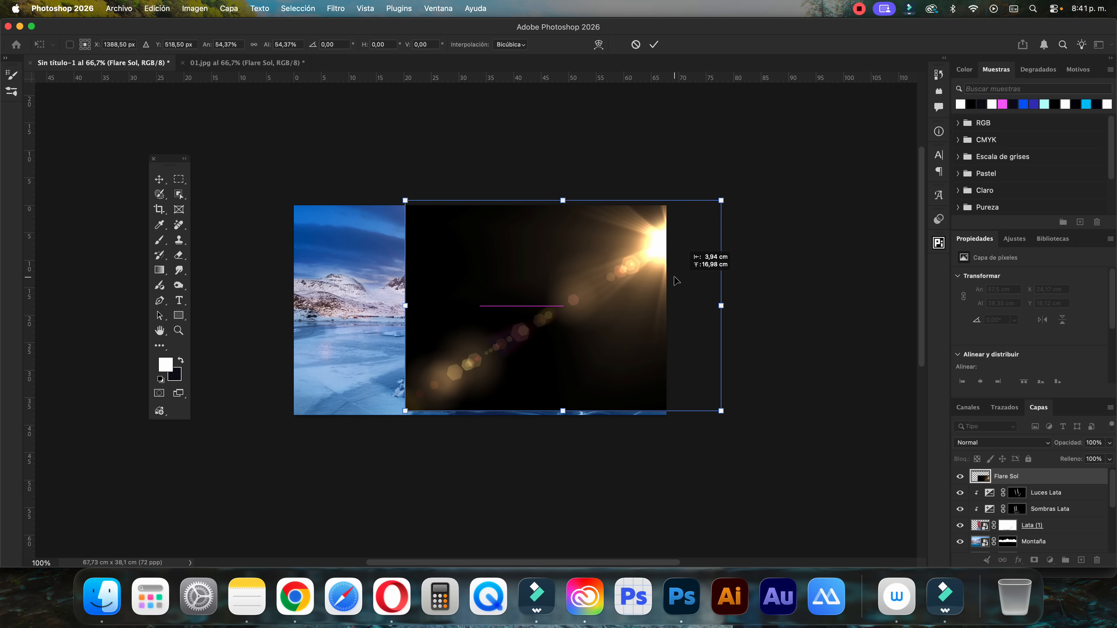
{"action": "left_click", "coordinate": [655, 44]}
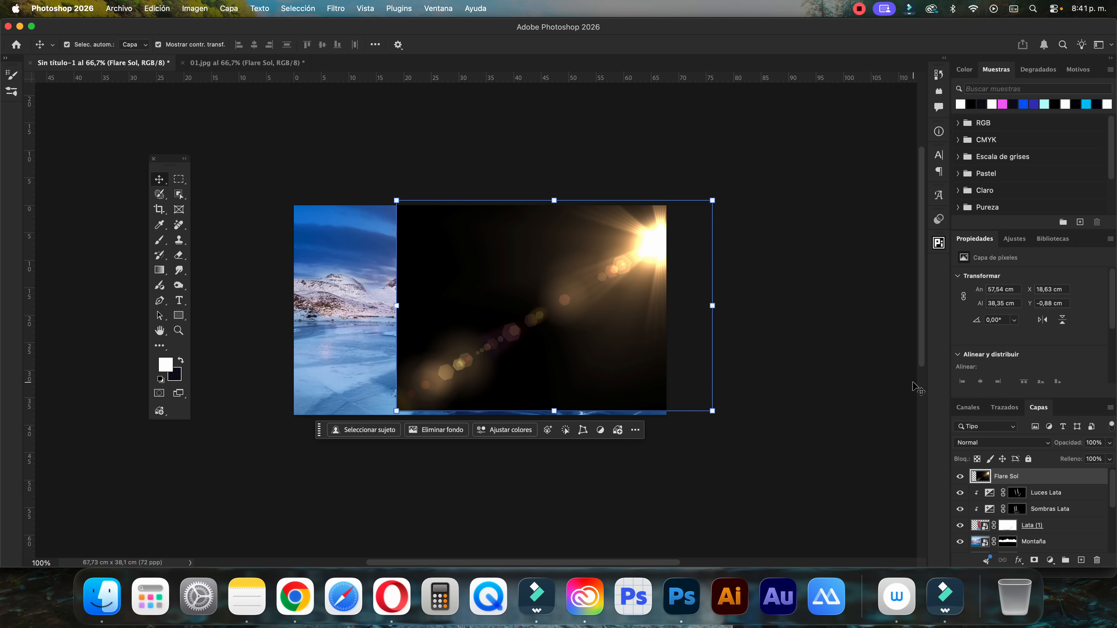
Set the Flare Sol blend mode to Trama and move the flare over the sunset glow, to X 17,39 cm and Y -0,49 cm
{"action": "left_click", "coordinate": [980, 444]}
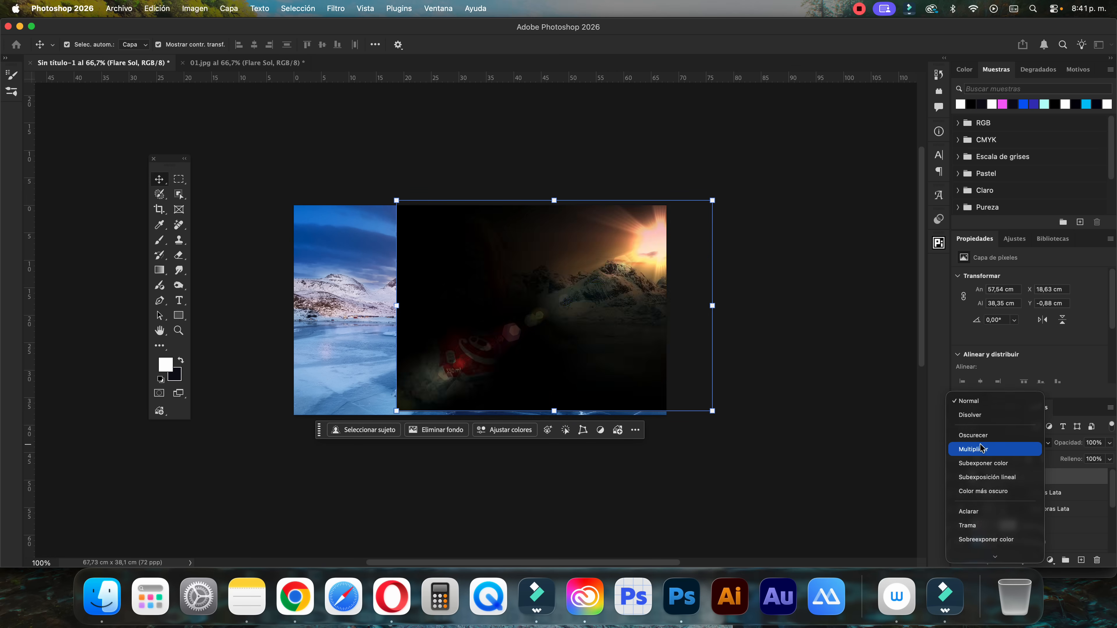
{"action": "left_click", "coordinate": [973, 511]}
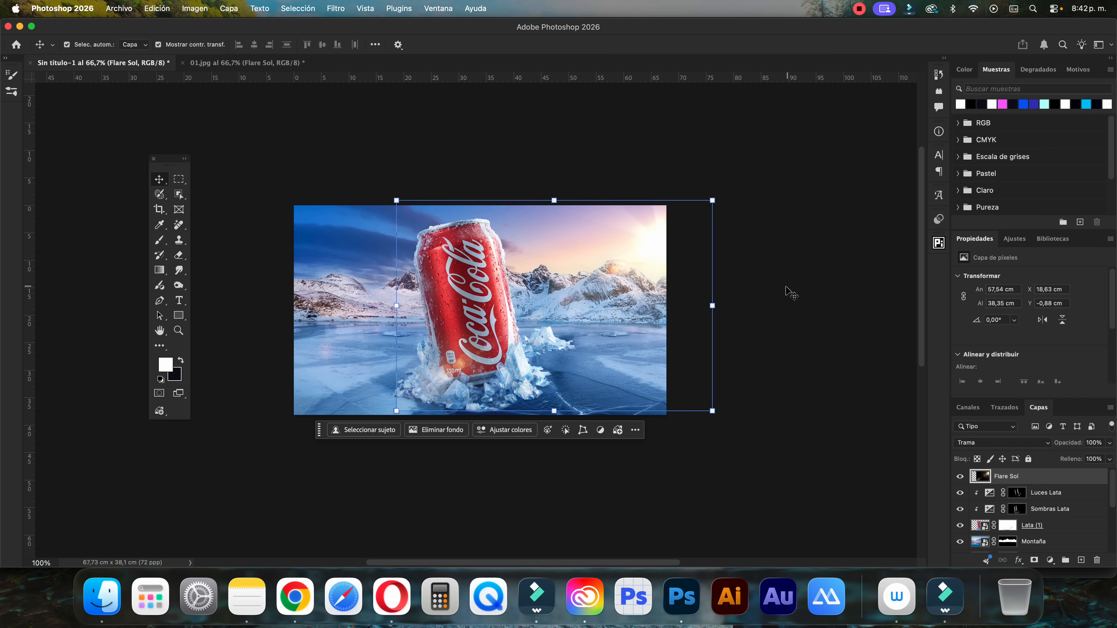
{"action": "left_click_drag", "start_coordinate": [655, 251], "coordinate": [653, 259]}
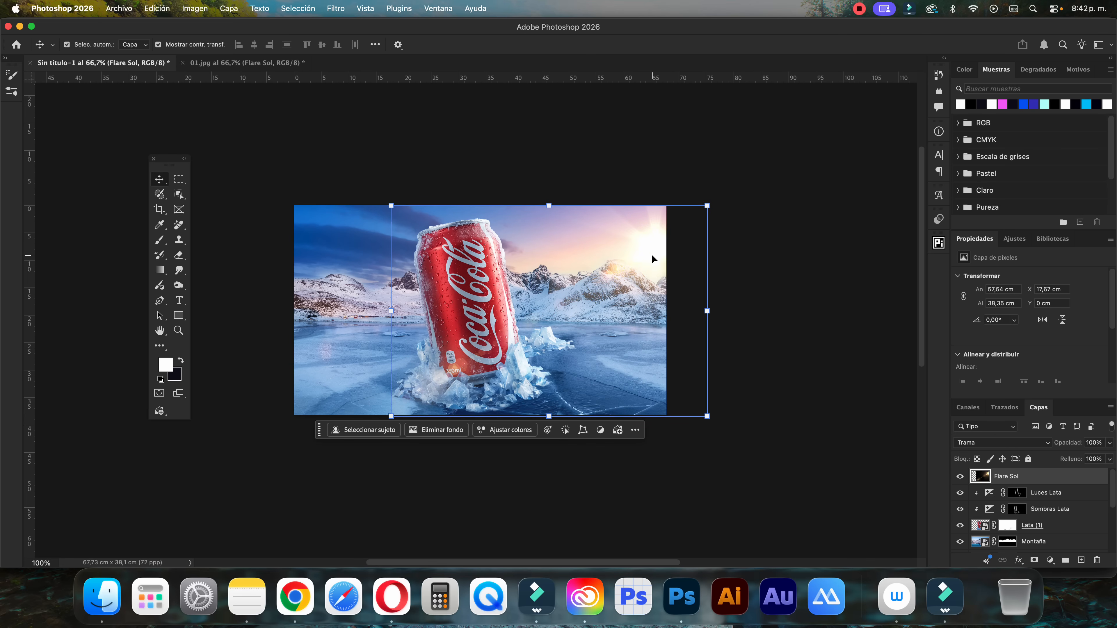
{"action": "key", "text": "Left"}
{"action": "key", "text": "Left"}
{"action": "key", "text": "shift+Up"}
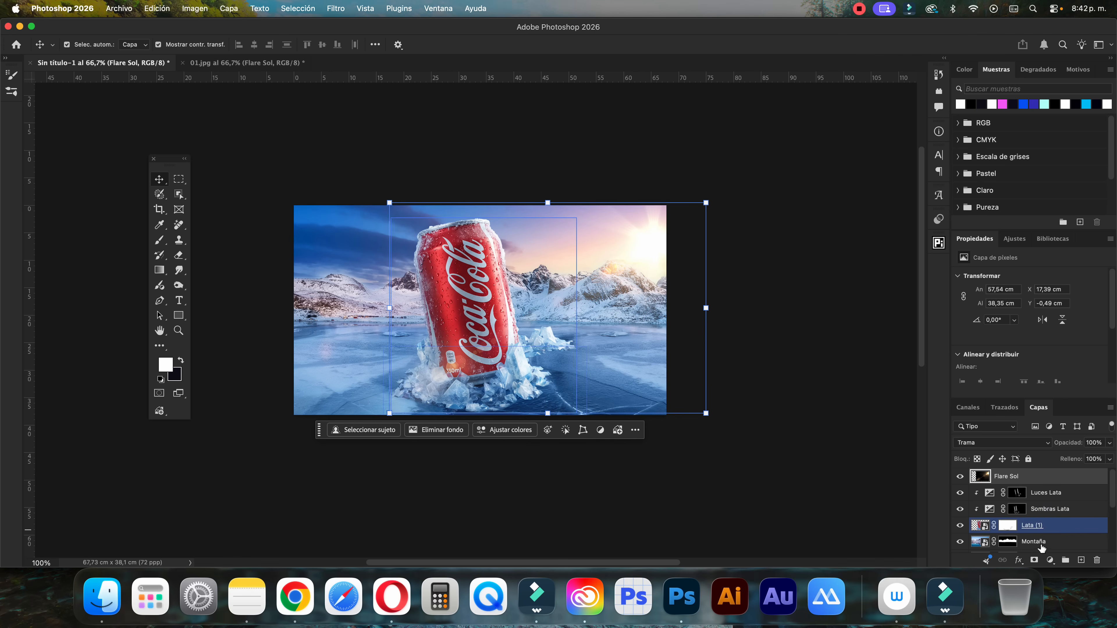
Add a mask to Flare Sol and paint black at 72% opacity and 58% flow to hide the flare over the can and ice
{"action": "left_click", "coordinate": [1033, 560]}
{"action": "key", "text": "b"}
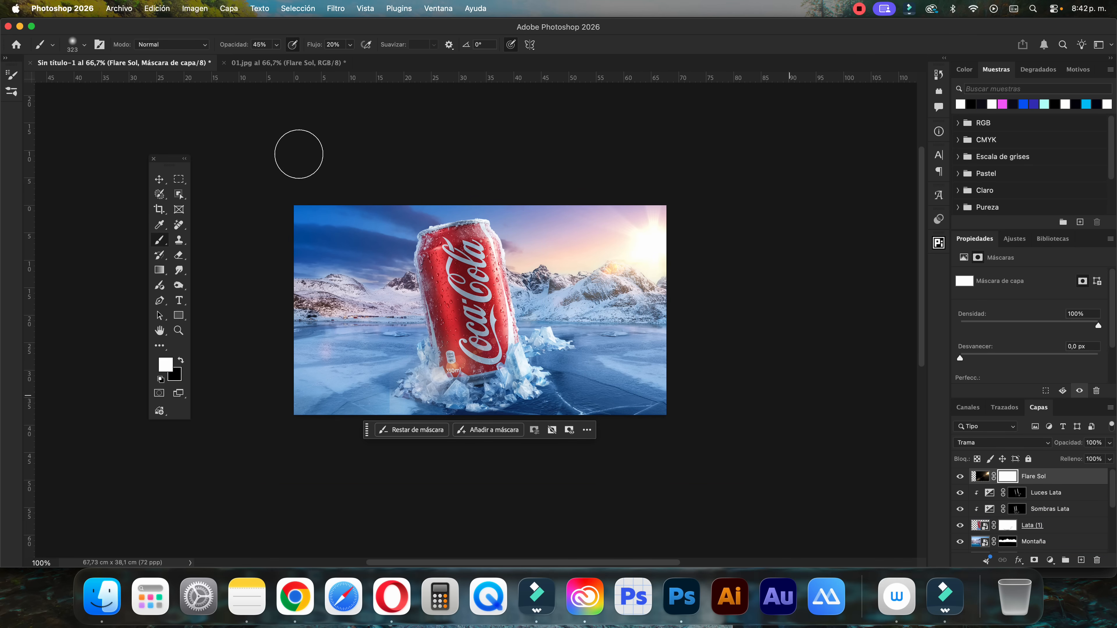
{"action": "left_click", "coordinate": [276, 45]}
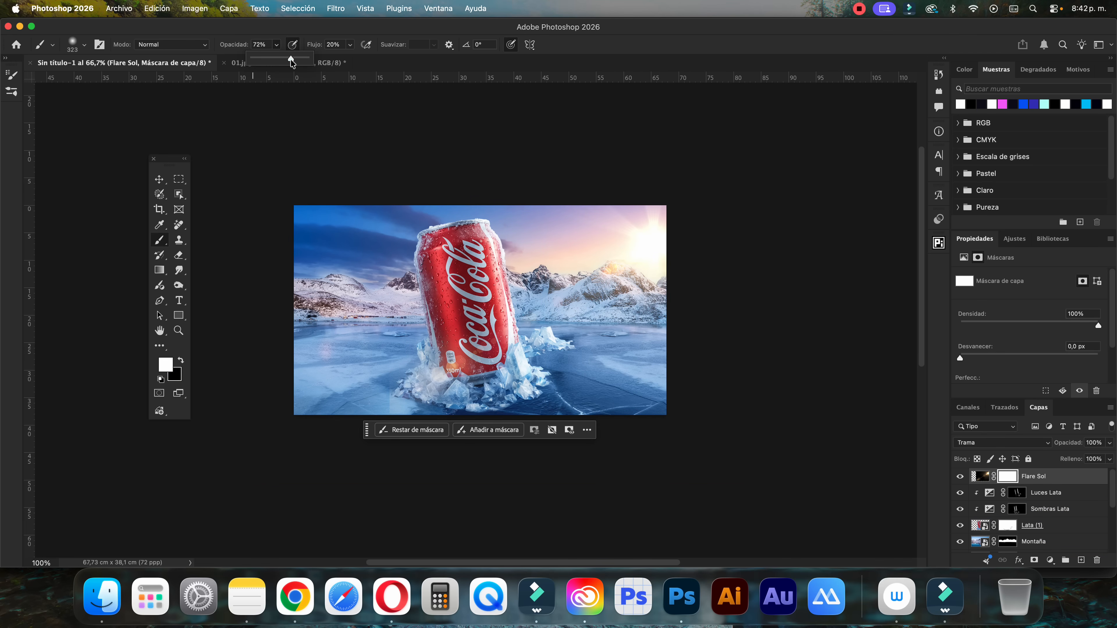
{"action": "left_click", "coordinate": [351, 45]}
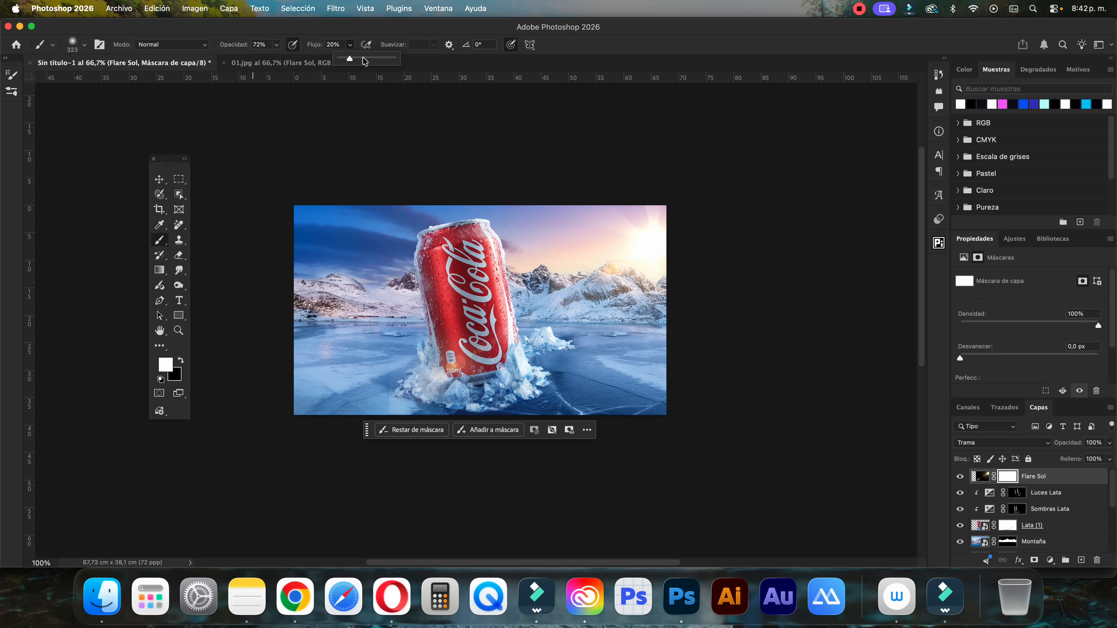
{"action": "left_click", "coordinate": [392, 36]}
{"action": "key", "text": "x"}
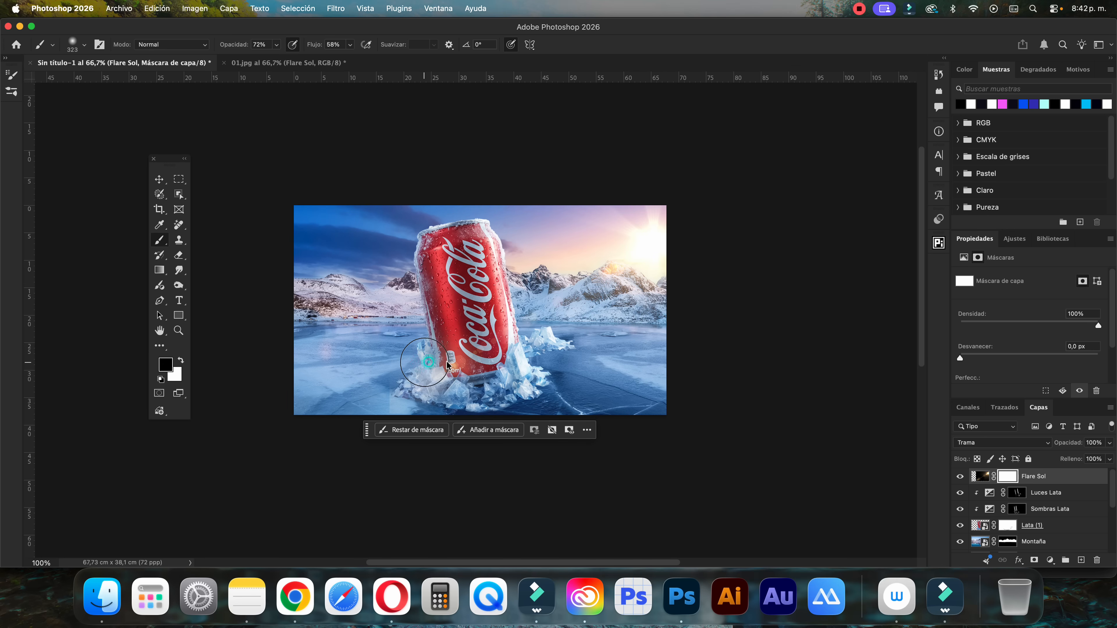
{"action": "left_click_drag", "start_coordinate": [425, 362], "coordinate": [461, 360]}
{"action": "left_click_drag", "start_coordinate": [395, 330], "coordinate": [398, 375]}
{"action": "mouse_move", "coordinate": [421, 302]}
{"action": "left_mouse_down"}
{"action": "mouse_move", "coordinate": [457, 403]}
{"action": "mouse_move", "coordinate": [458, 384]}
{"action": "mouse_move", "coordinate": [431, 349]}
{"action": "mouse_move", "coordinate": [434, 302]}
{"action": "mouse_move", "coordinate": [458, 311]}
{"action": "mouse_move", "coordinate": [508, 400]}
{"action": "mouse_move", "coordinate": [403, 362]}
{"action": "mouse_move", "coordinate": [421, 377]}
{"action": "mouse_move", "coordinate": [418, 275]}
{"action": "left_mouse_up"}
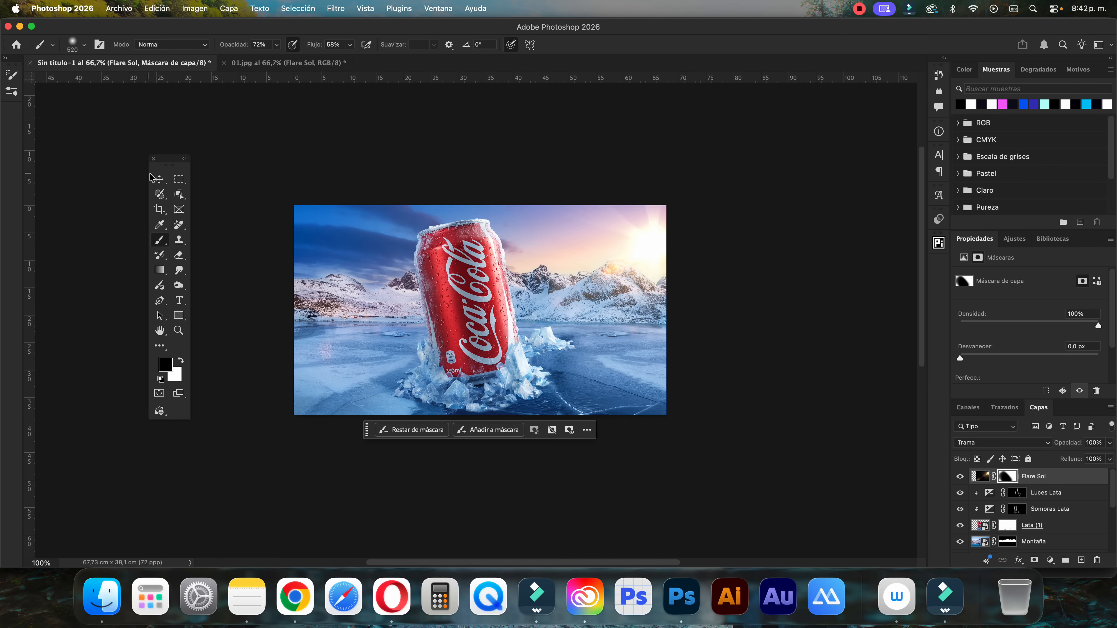
{"action": "left_click", "coordinate": [159, 179]}
{"action": "left_click", "coordinate": [866, 392]}
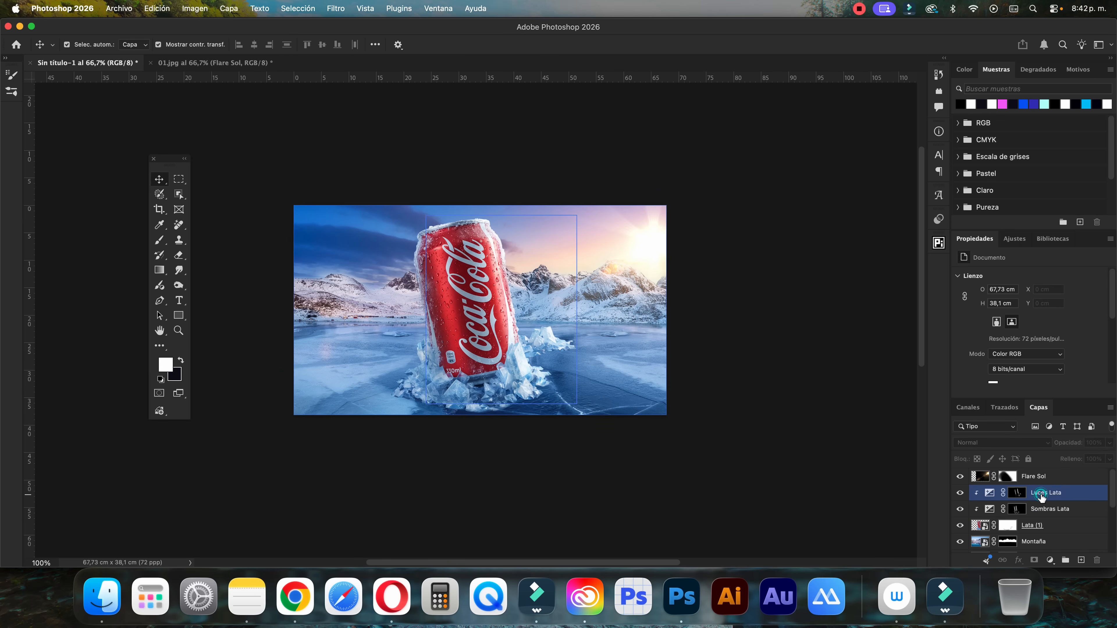
Add an empty layer above Luces Lata and name it Destello Lata
{"action": "left_click", "coordinate": [1017, 493]}
{"action": "left_click", "coordinate": [1079, 559]}
{"action": "double_click", "coordinate": [1007, 493]}
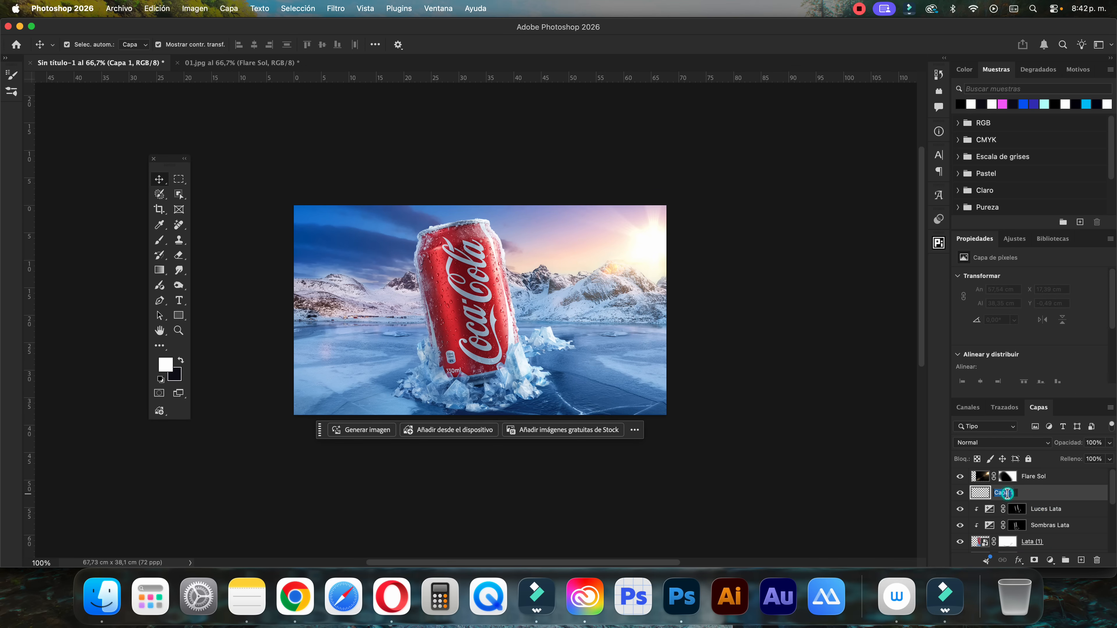
{"action": "type", "text": "Destello Lata"}
{"action": "key", "text": "Return"}
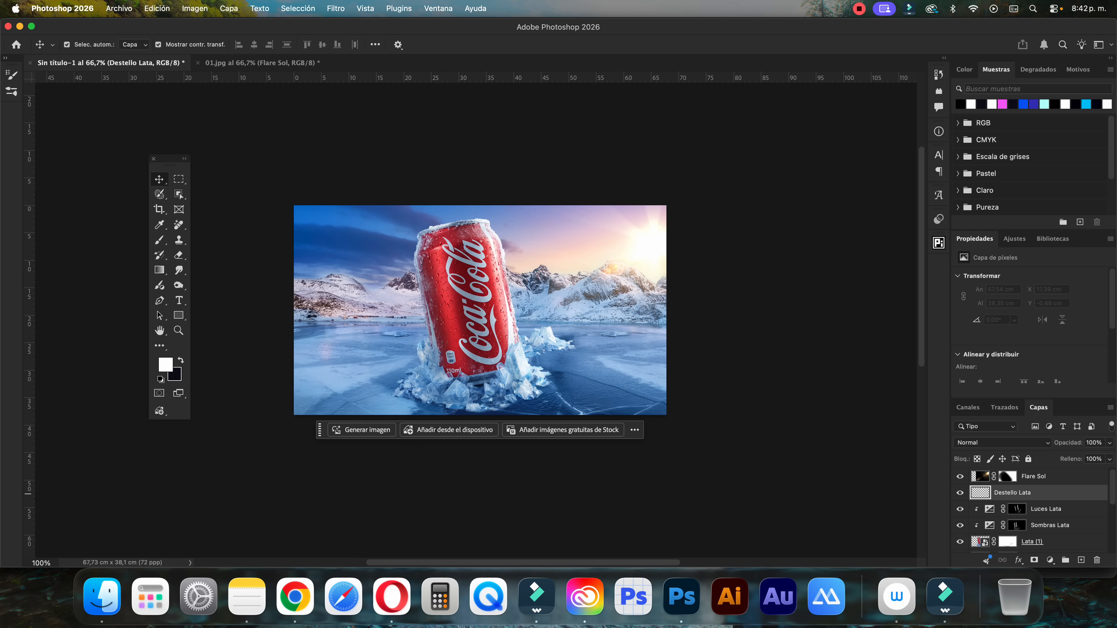
Set the Brush to 100% opacity and 100% flow and choose the recent 344 px starburst tip
{"action": "key", "text": "b"}
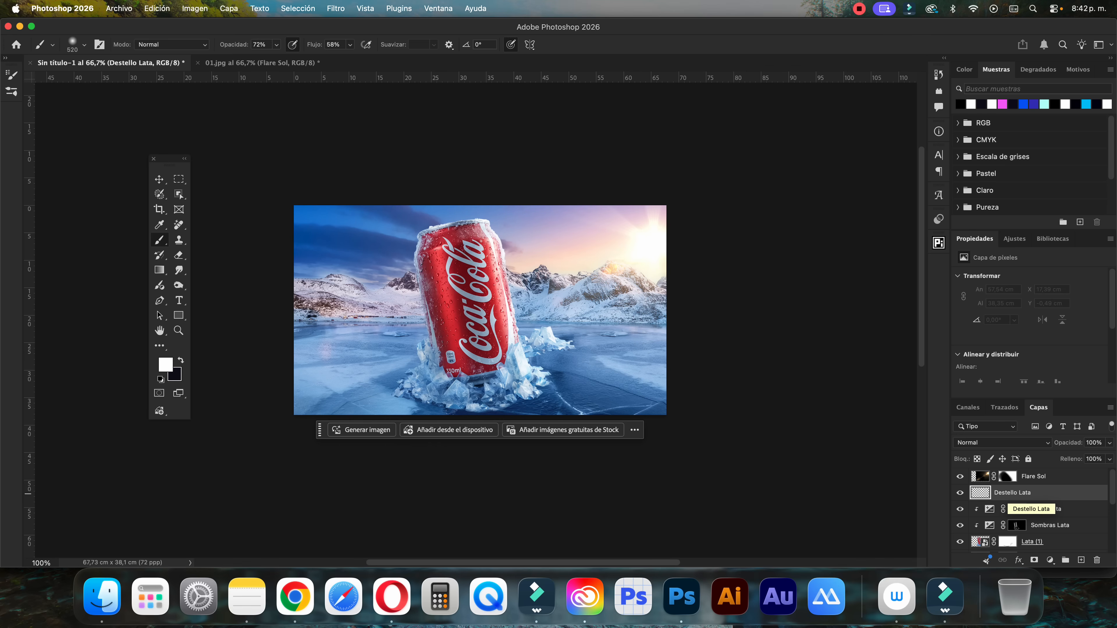
{"action": "left_click", "coordinate": [276, 44]}
{"action": "left_click", "coordinate": [350, 45]}
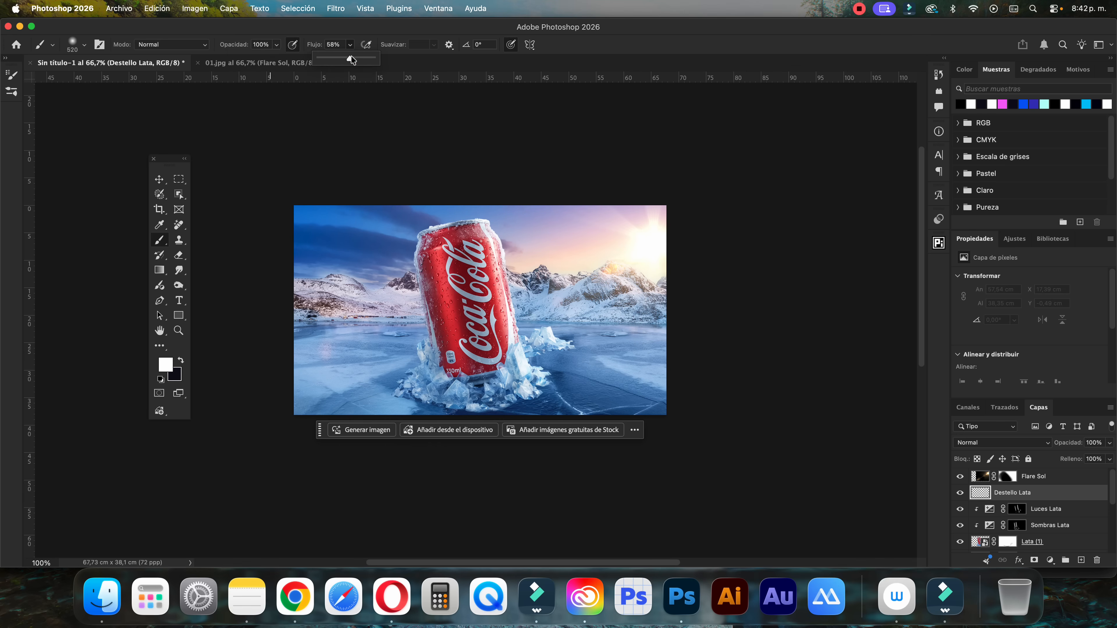
{"action": "left_click", "coordinate": [81, 44]}
{"action": "left_click", "coordinate": [24, 149]}
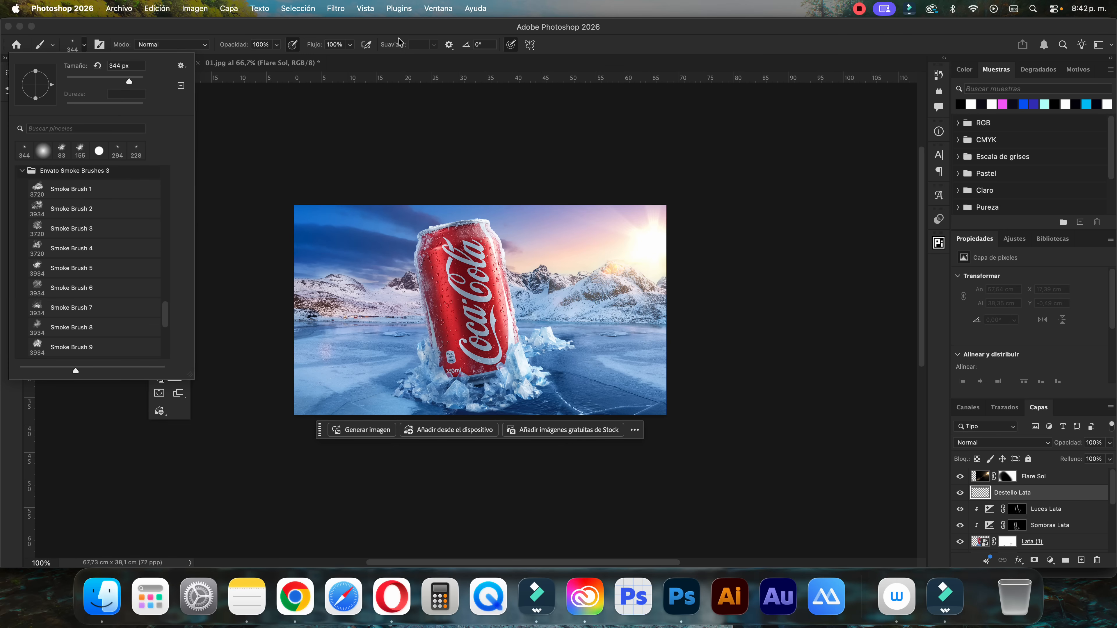
{"action": "left_click", "coordinate": [398, 30]}
Enlarge the starburst brush to 386 px and stamp one white glint on the can's upper-right edge, undoing the first placement
{"action": "key", "text": "super+plus"}
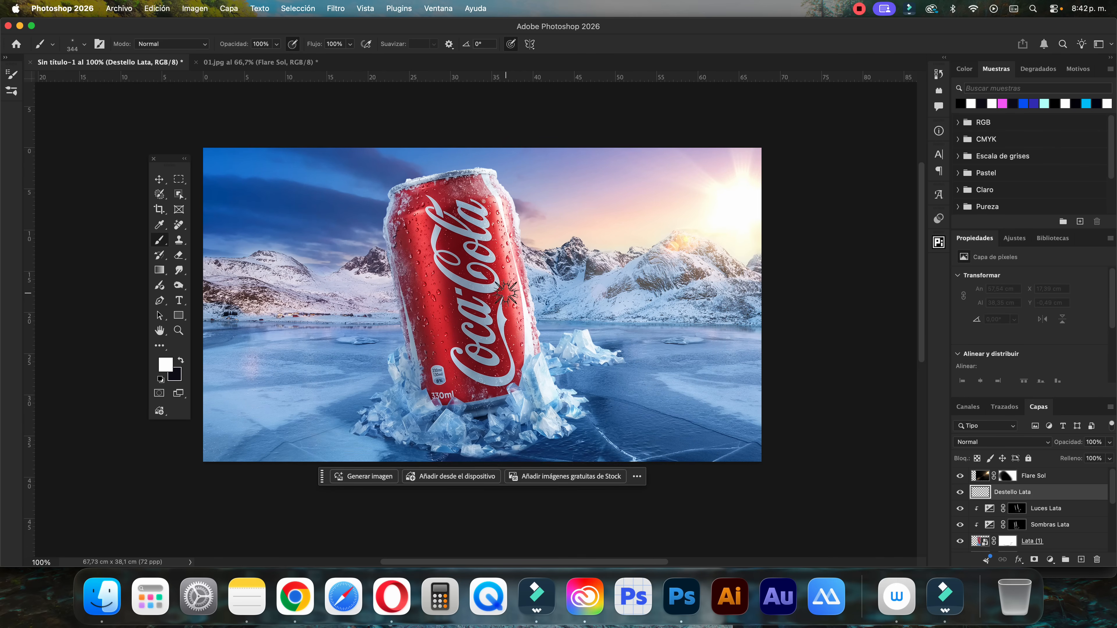
{"action": "scroll", "coordinate": [505, 292], "scroll_direction": "up", "scroll_amount": 5}
{"action": "left_click_drag", "start_coordinate": [506, 317], "coordinate": [503, 319]}
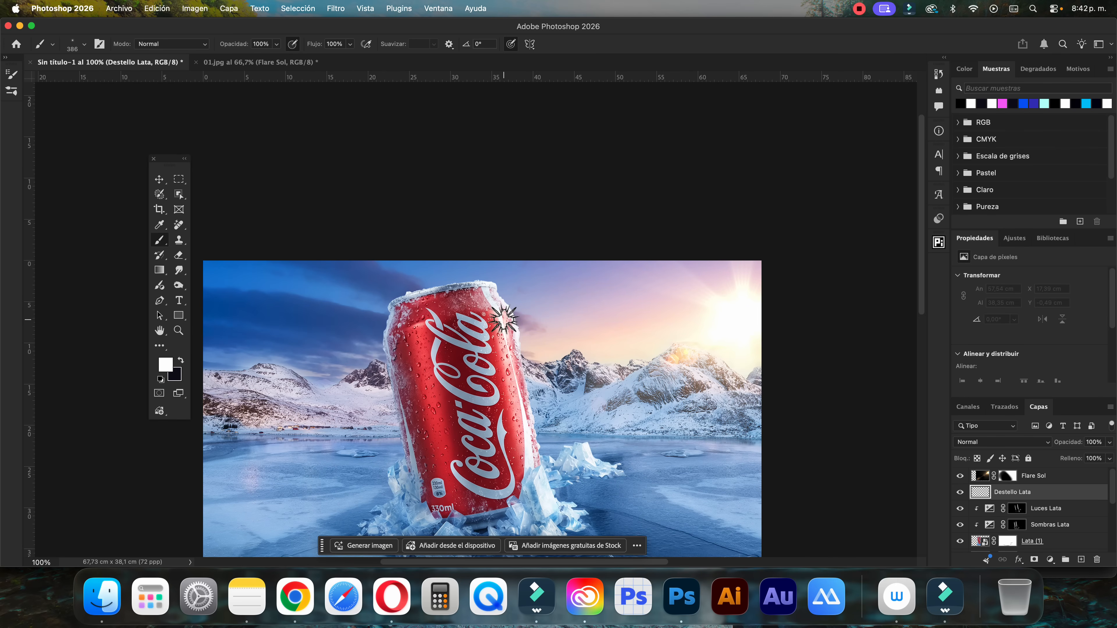
{"action": "left_click", "coordinate": [503, 318]}
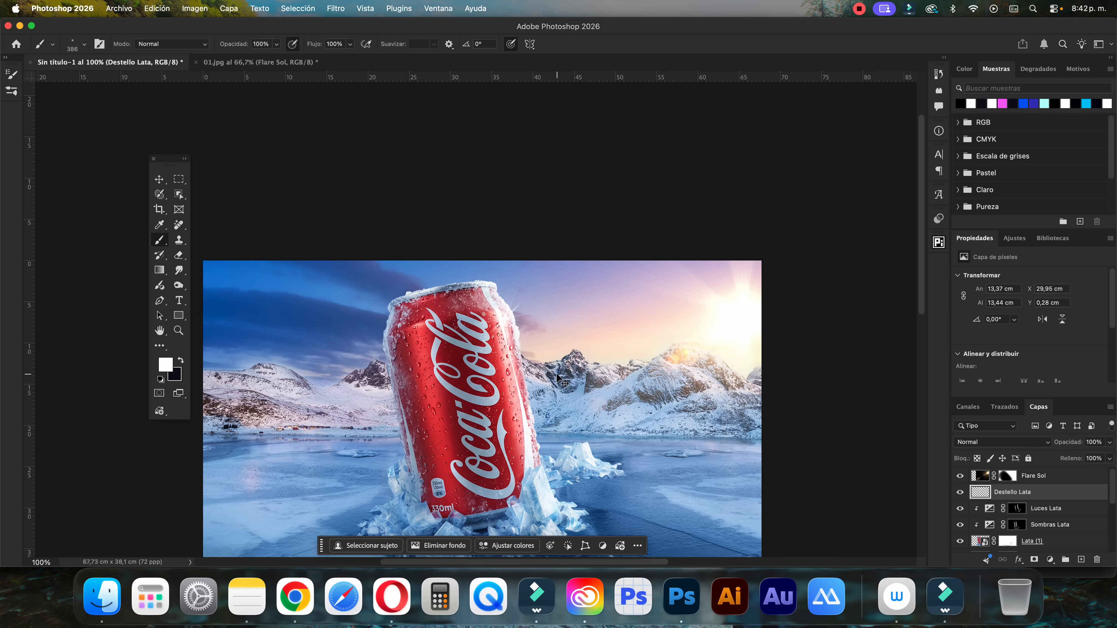
{"action": "key", "text": "super+z"}
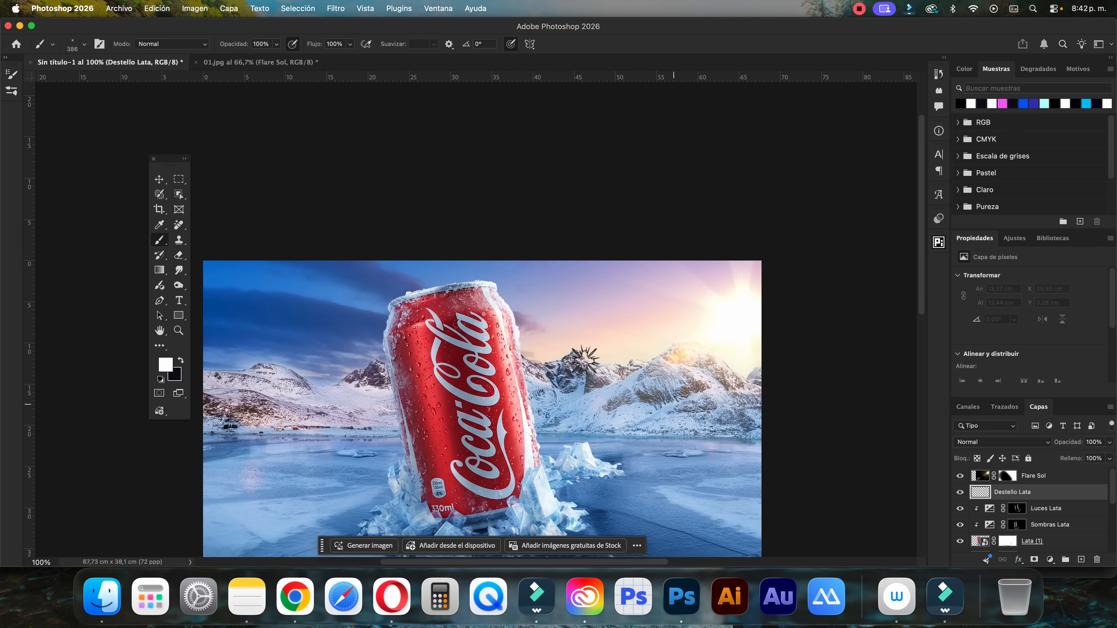
{"action": "left_click", "coordinate": [505, 325]}
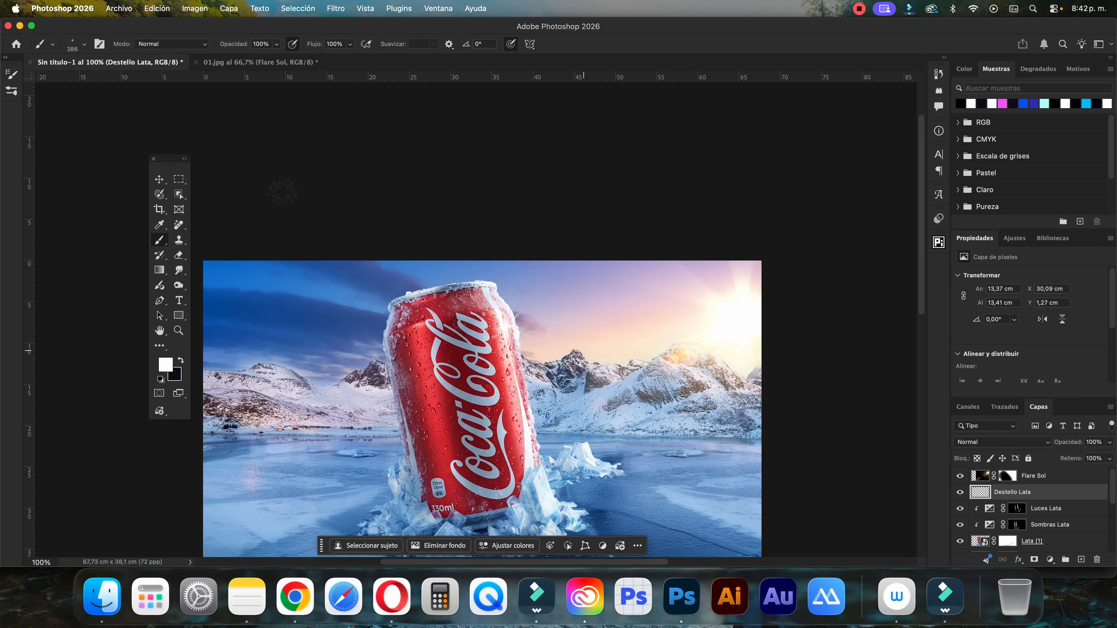
{"action": "left_click", "coordinate": [160, 179]}
{"action": "left_click", "coordinate": [328, 138]}
{"action": "key", "text": "super+minus"}
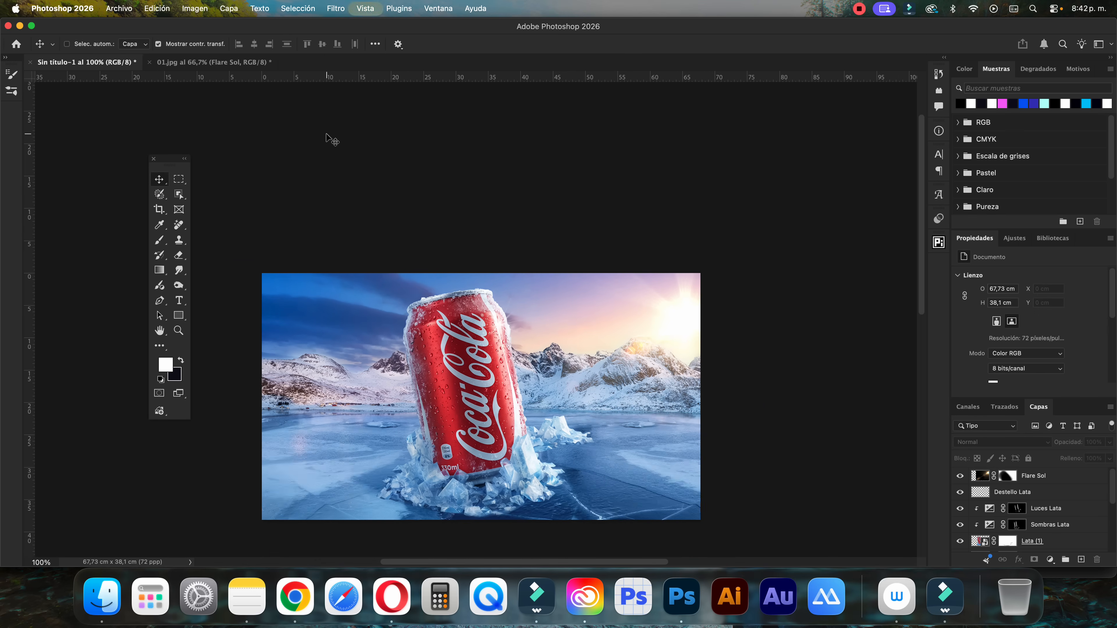
Examine how the can and its ice base sit on the frozen ground and review the lower layers
{"action": "scroll", "coordinate": [357, 181], "scroll_direction": "down", "scroll_amount": 2}
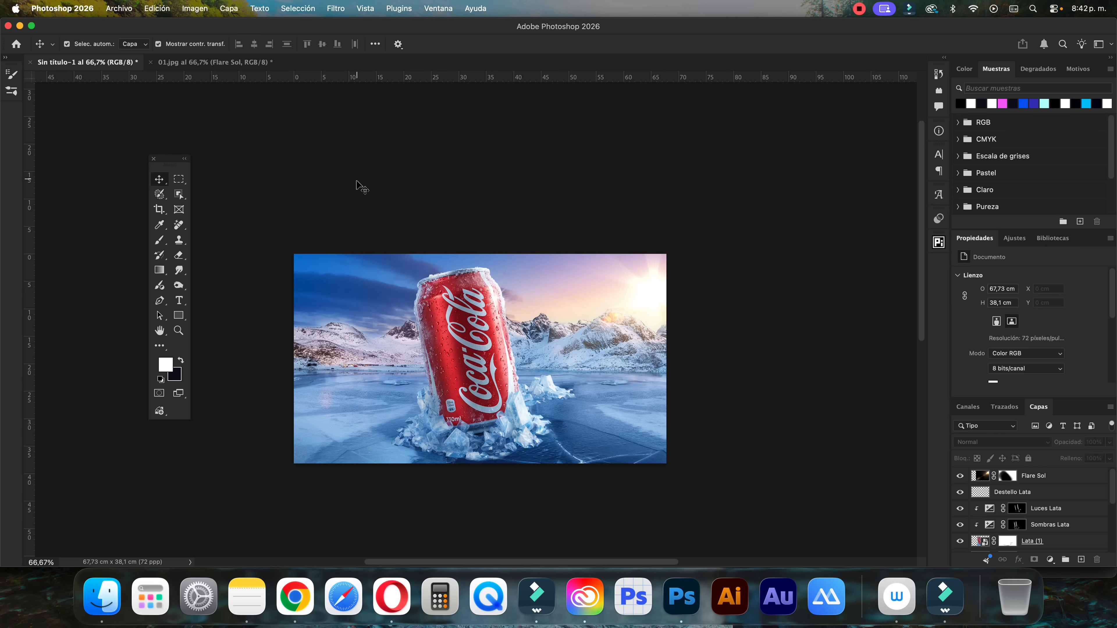
{"action": "scroll", "coordinate": [1048, 546], "scroll_direction": "down", "scroll_amount": 6}
{"action": "scroll", "coordinate": [1046, 547], "scroll_direction": "down", "scroll_amount": 1}
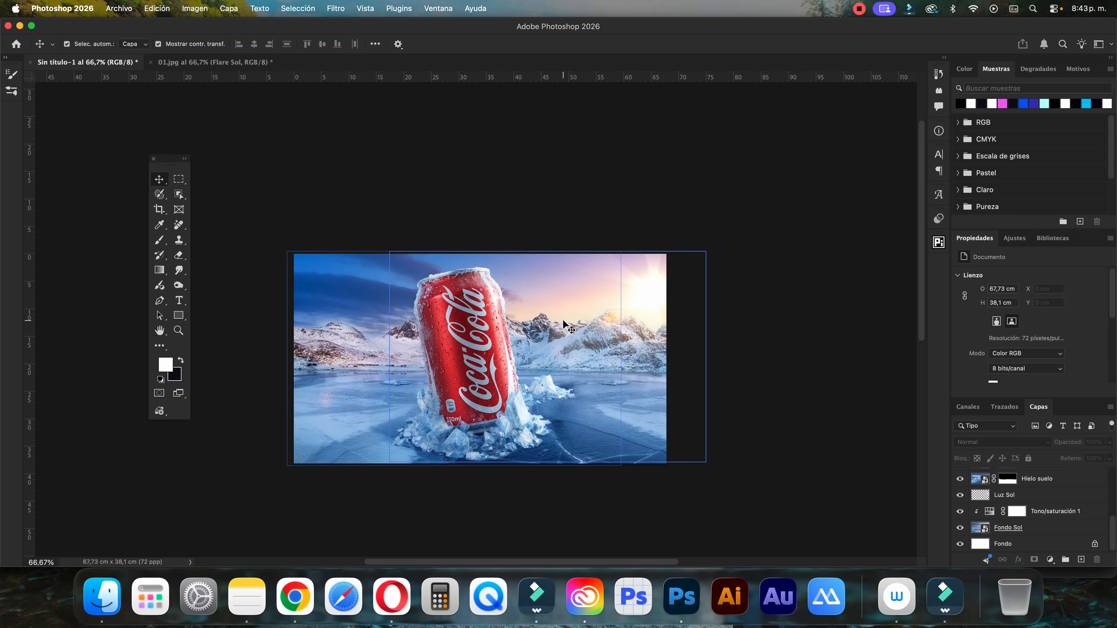
{"action": "left_click", "coordinate": [397, 391]}
{"action": "left_click", "coordinate": [442, 345]}
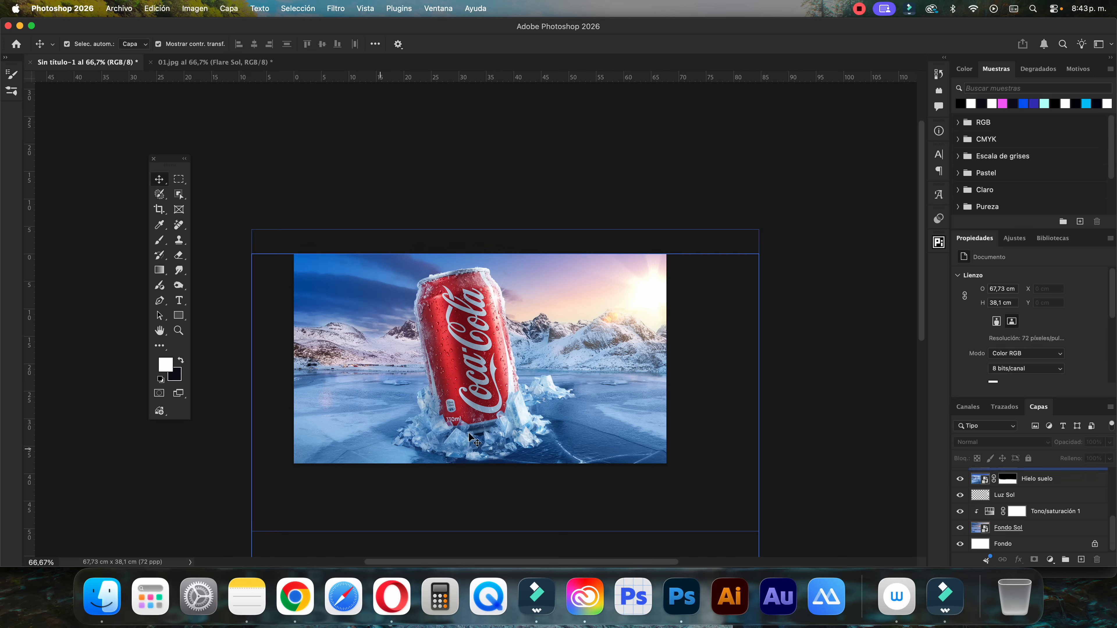
{"action": "left_click", "coordinate": [299, 438]}
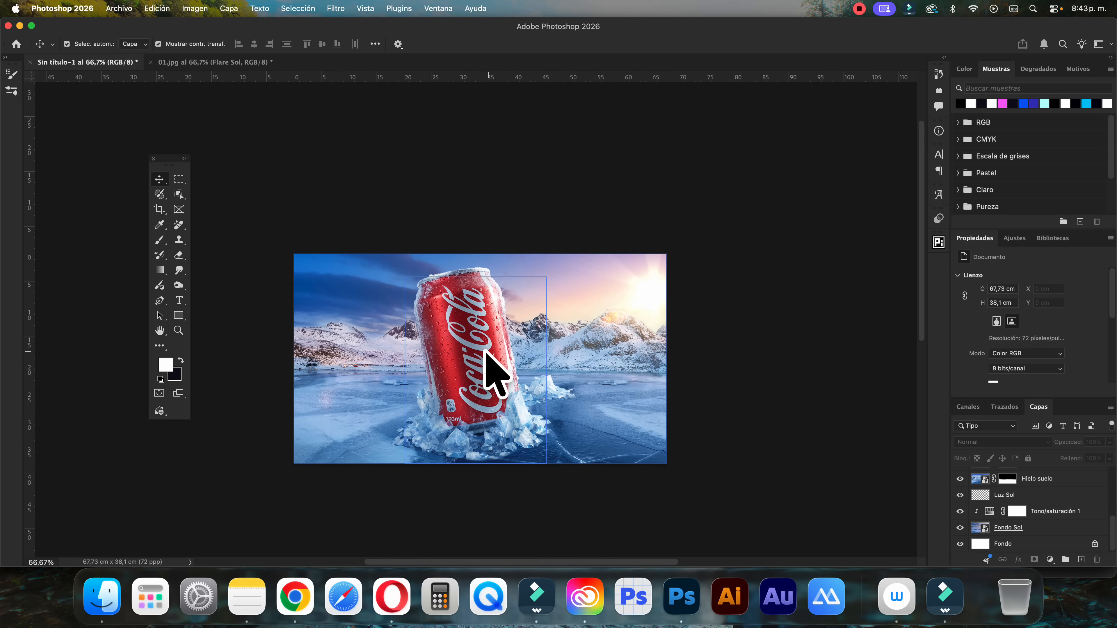
{"action": "scroll", "coordinate": [472, 358], "scroll_direction": "down", "scroll_amount": 1}
{"action": "scroll", "coordinate": [473, 357], "scroll_direction": "left", "scroll_amount": 3}
{"action": "key", "text": "super+plus"}
{"action": "scroll", "coordinate": [1026, 507], "scroll_direction": "up", "scroll_amount": 5}
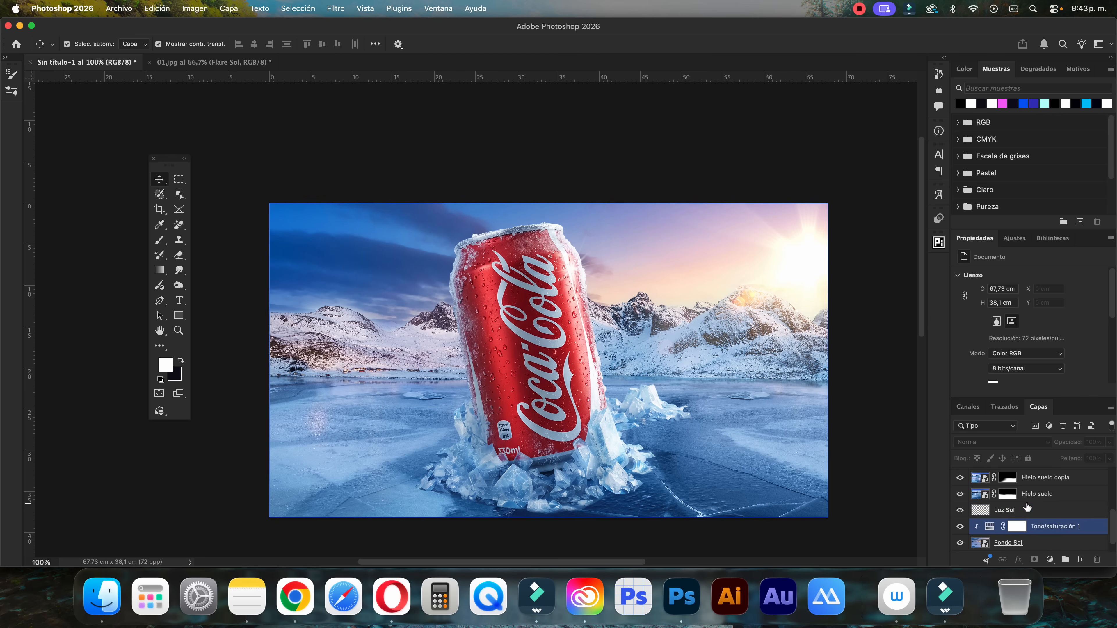
Add an empty layer directly above Montaña and name it Sombra Lata suelo
{"action": "scroll", "coordinate": [1026, 507], "scroll_direction": "down", "scroll_amount": 3}
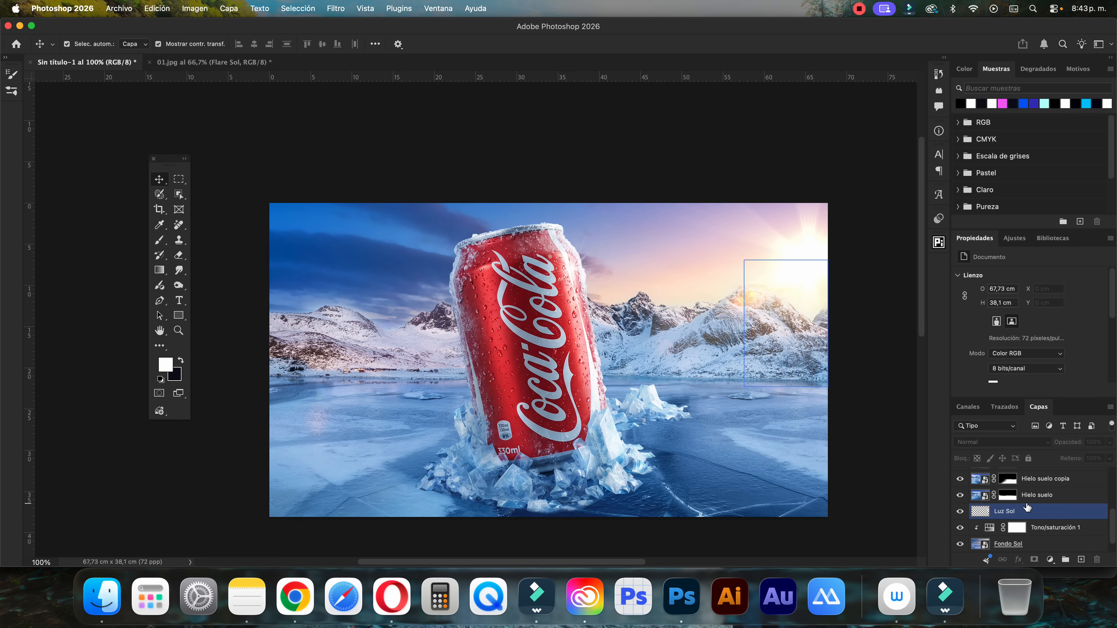
{"action": "left_click", "coordinate": [1041, 526]}
{"action": "left_click", "coordinate": [1039, 511]}
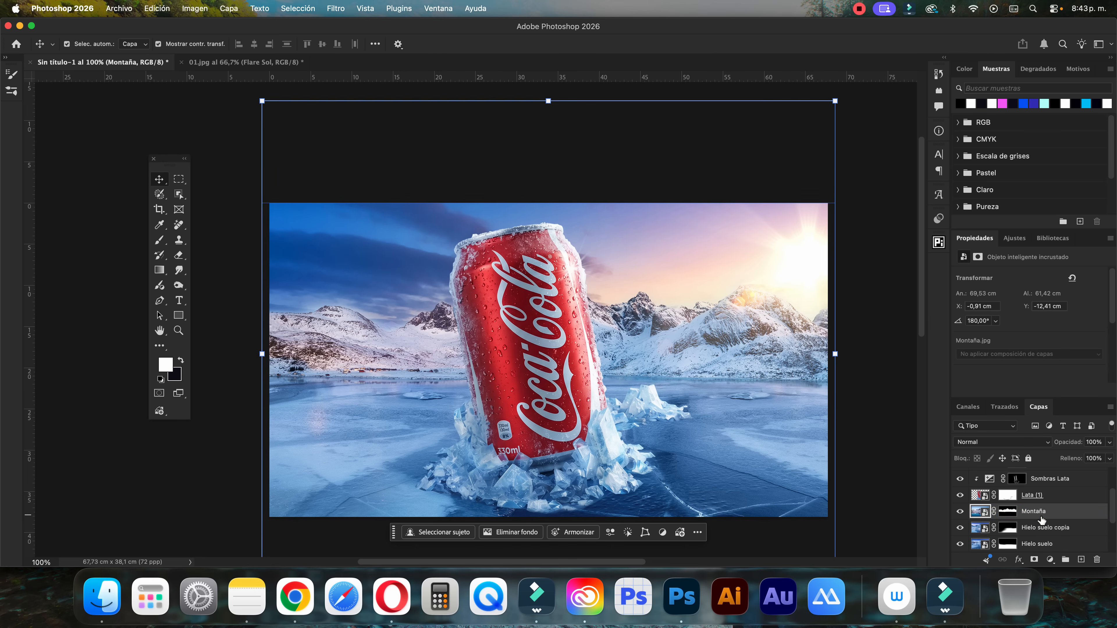
{"action": "left_click", "coordinate": [1082, 559]}
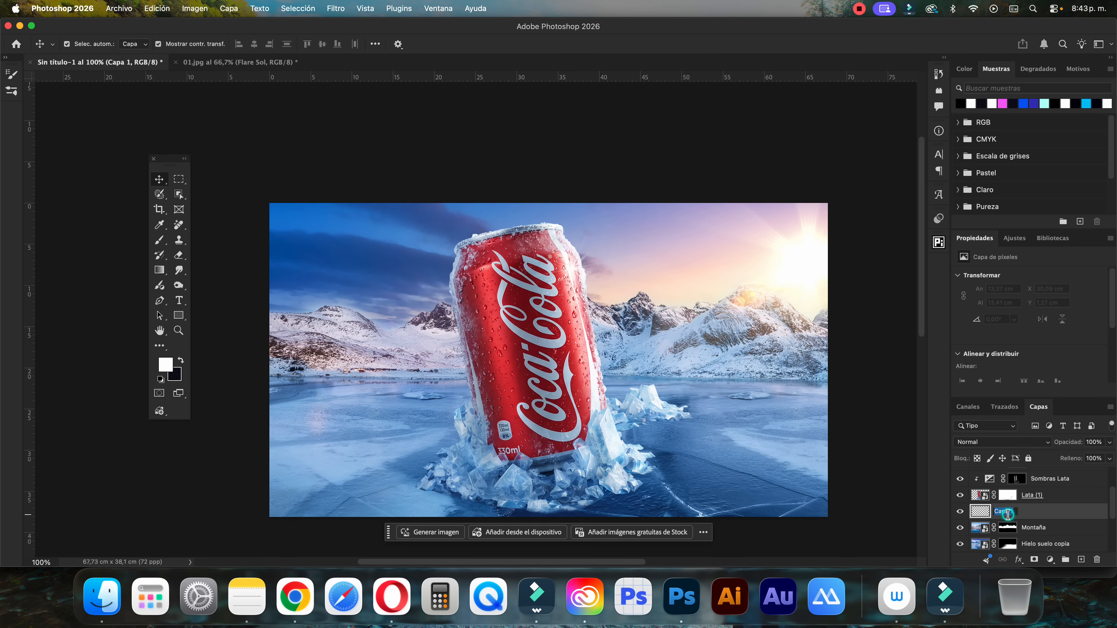
{"action": "type", "text": "Sombra Lata suel"}
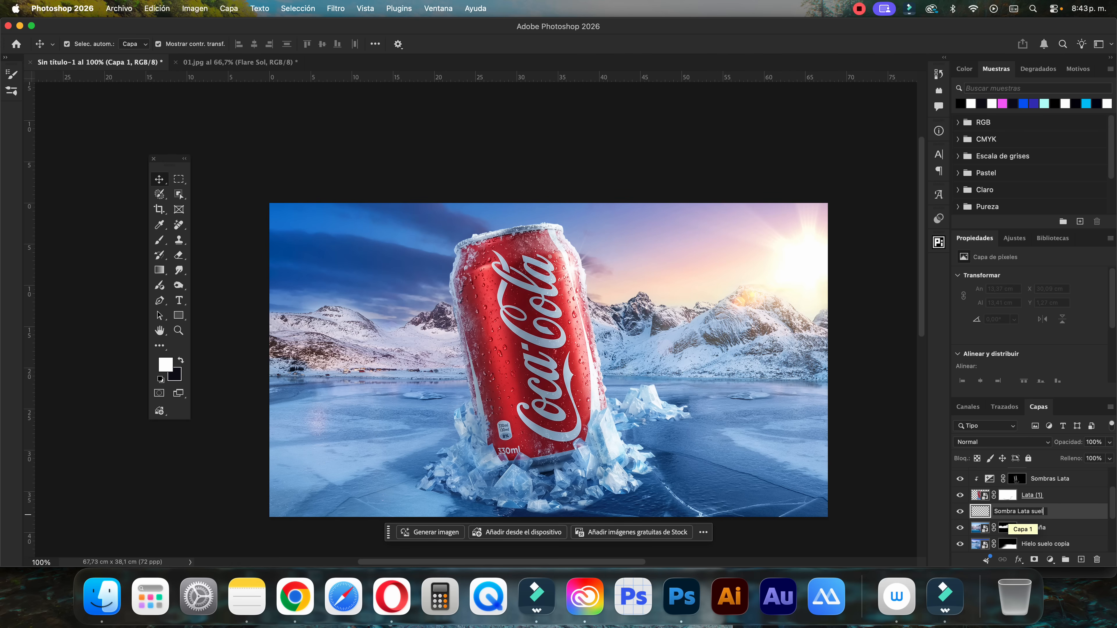
{"action": "type", "text": "o"}
{"action": "key", "text": "Return"}
Sample the dark blue ice below the can's base as the foreground colour and darken it to slightly below #09203f
{"action": "key", "text": "b"}
{"action": "scroll", "coordinate": [597, 390], "scroll_direction": "down", "scroll_amount": 2}
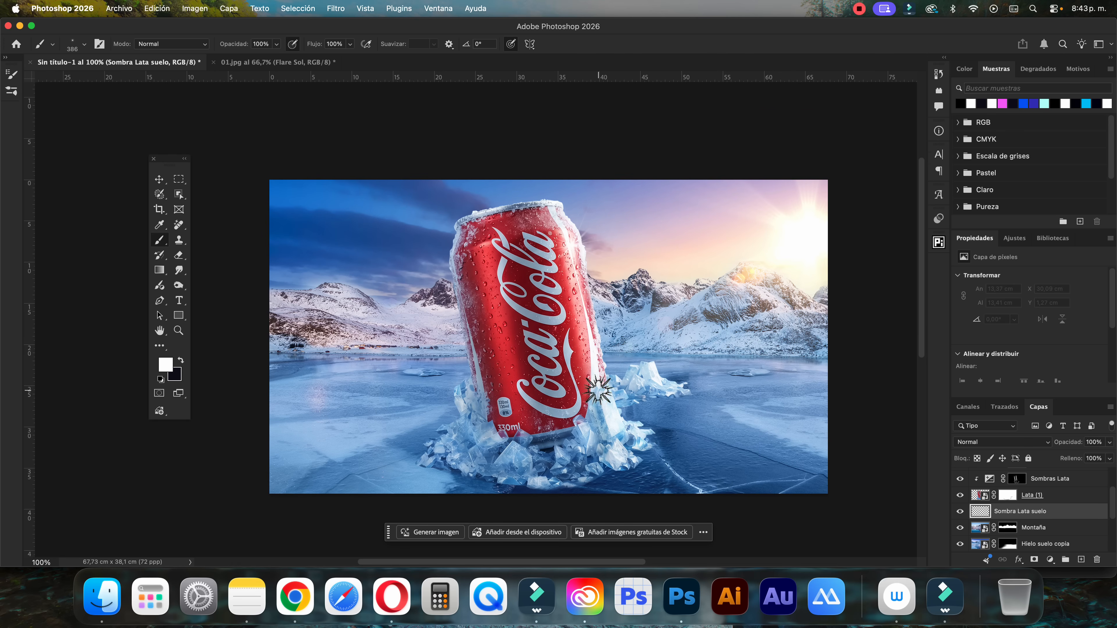
{"action": "scroll", "coordinate": [598, 390], "scroll_direction": "down", "scroll_amount": 3}
{"action": "key", "text": "i"}
{"action": "left_click", "coordinate": [592, 418]}
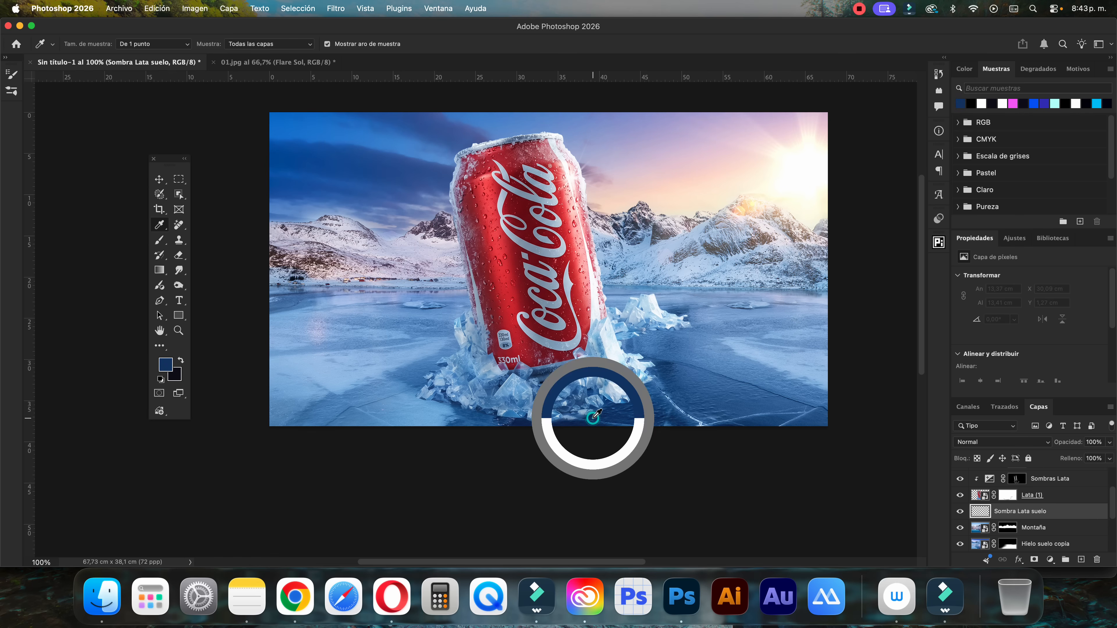
{"action": "left_click", "coordinate": [165, 364]}
{"action": "left_click", "coordinate": [812, 346]}
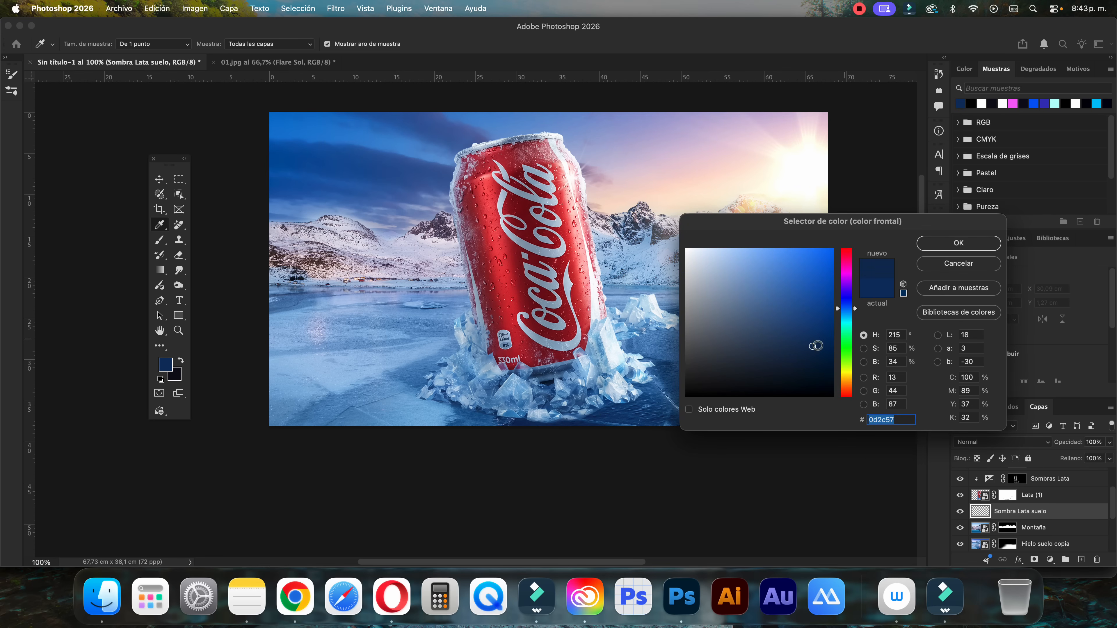
{"action": "left_click", "coordinate": [958, 242]}
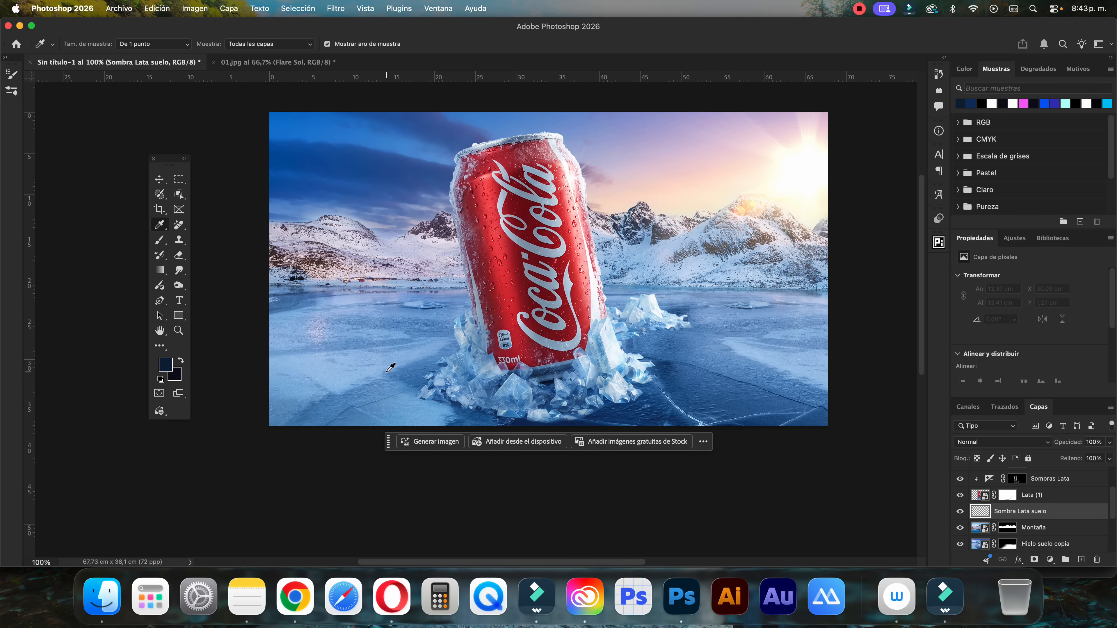
{"action": "left_click", "coordinate": [166, 364]}
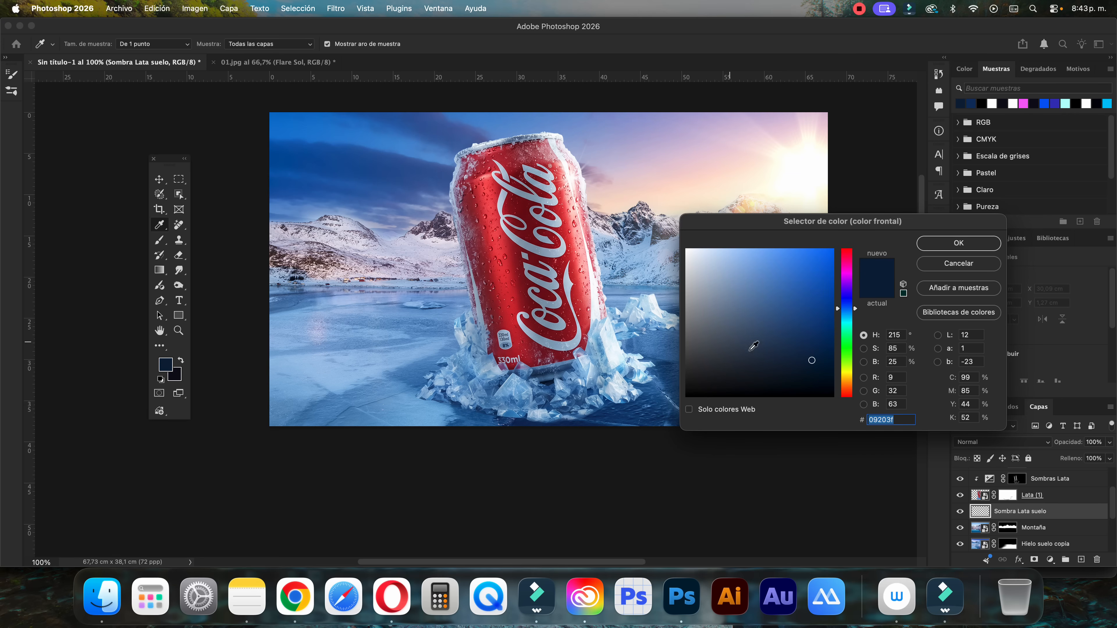
{"action": "key", "text": "Return"}
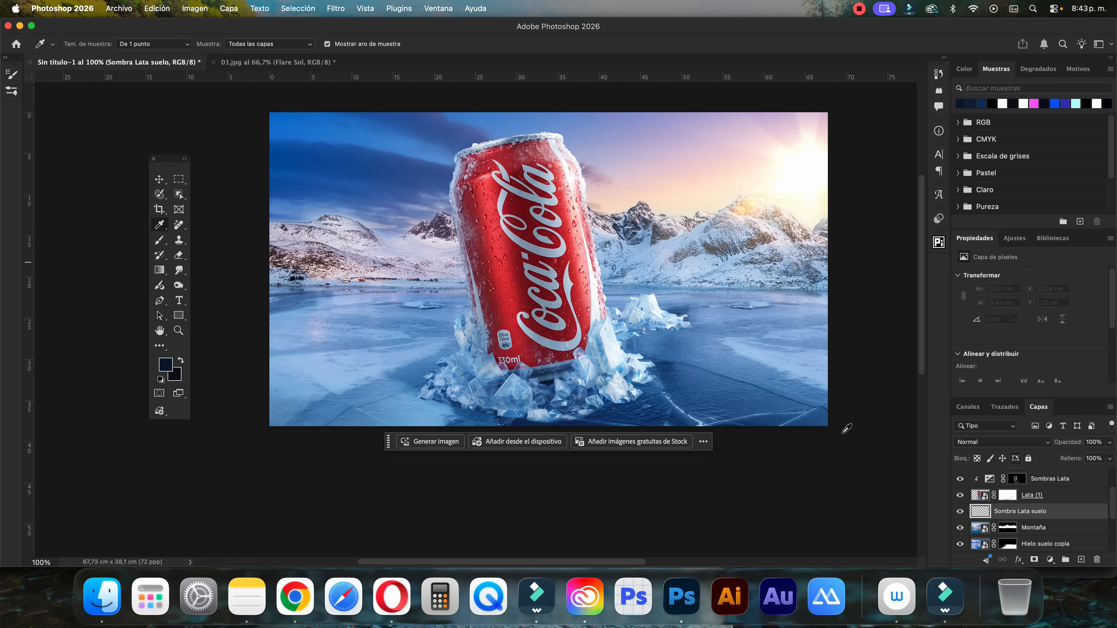
Set up a soft round brush with 0% hardness, a flattened horizontal tip, 50% opacity and 30% flow
{"action": "key", "text": "b"}
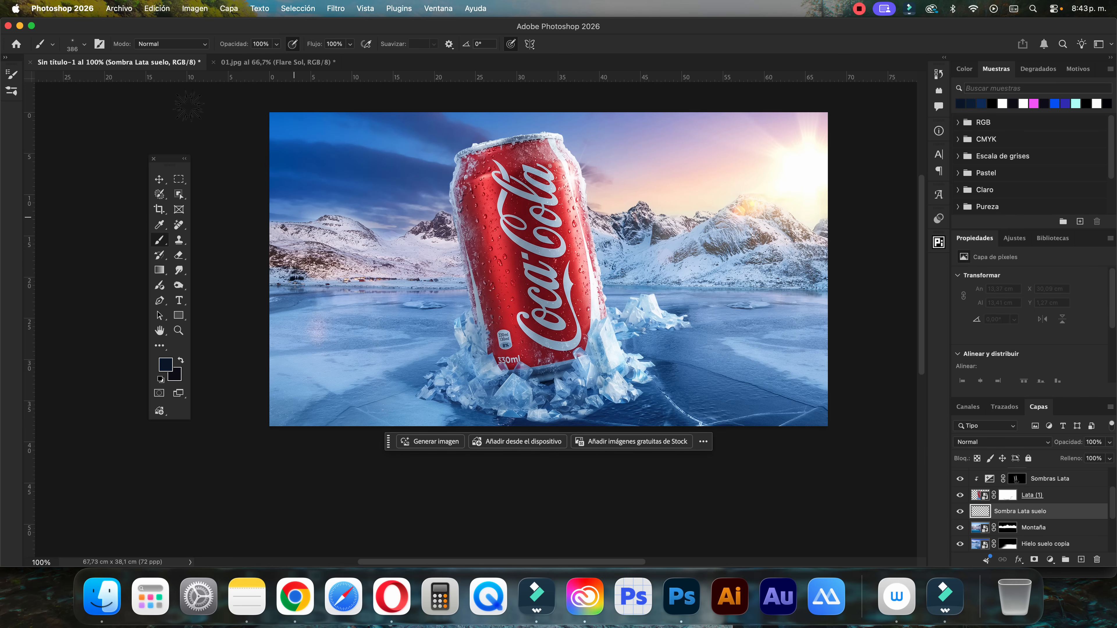
{"action": "left_click", "coordinate": [79, 51]}
{"action": "left_click", "coordinate": [62, 151]}
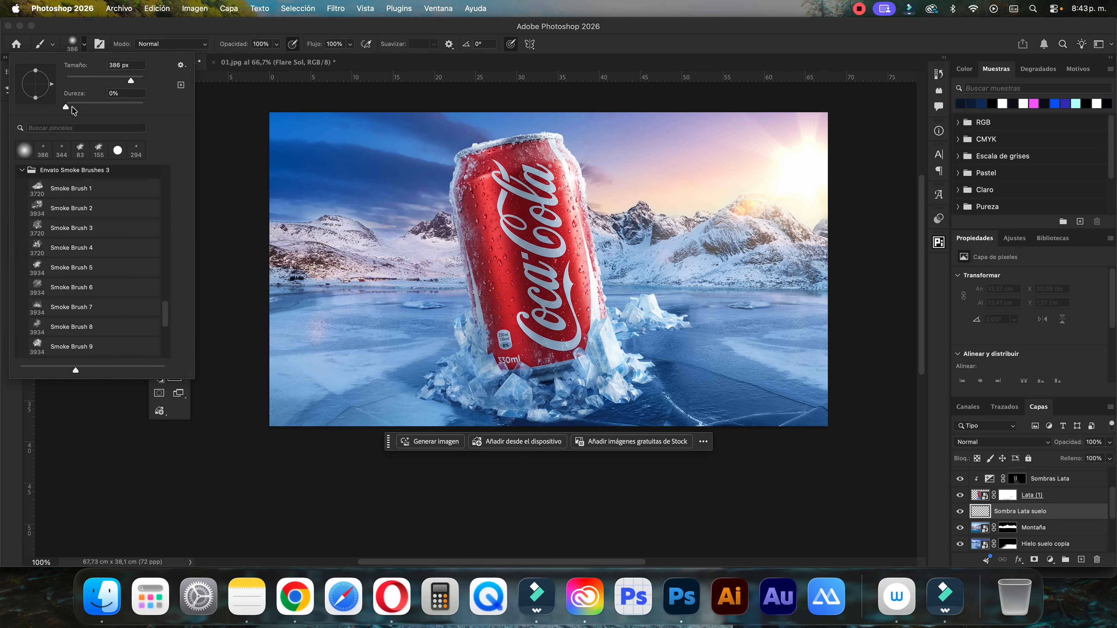
{"action": "left_click_drag", "start_coordinate": [37, 72], "coordinate": [38, 81]}
{"action": "left_click", "coordinate": [263, 44]}
{"action": "left_click", "coordinate": [262, 43]}
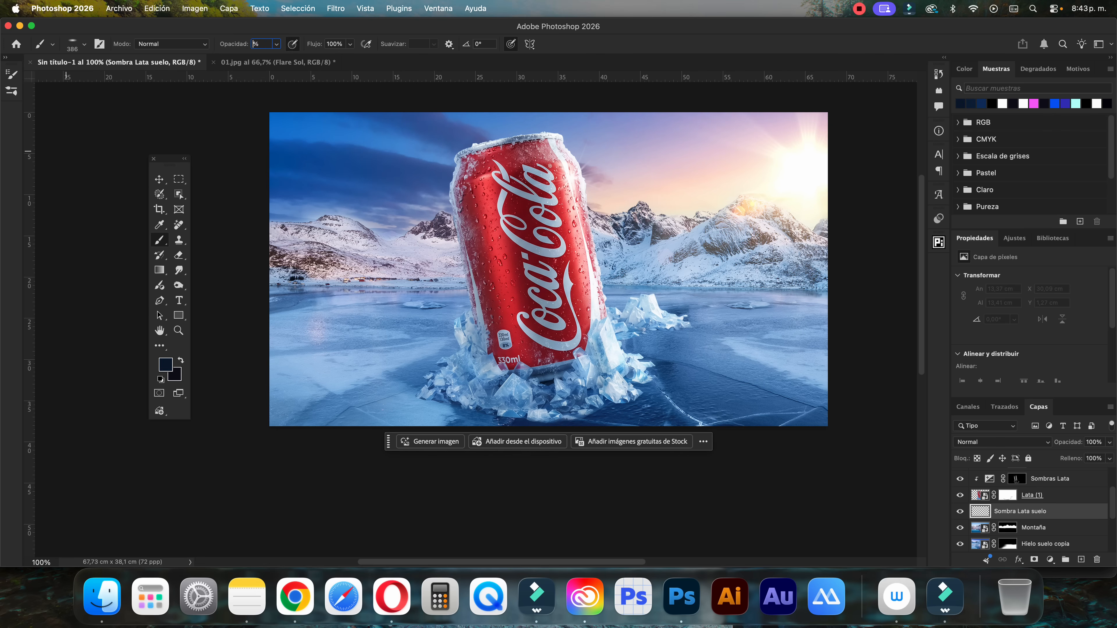
{"action": "type", "text": "50"}
Paint a dark blue ground shadow around the can's ice base on Sombra Lata suelo, enlarging the brush up to 502 px
{"action": "left_click_drag", "start_coordinate": [518, 404], "coordinate": [506, 403]}
{"action": "mouse_move", "coordinate": [525, 401]}
{"action": "left_mouse_down"}
{"action": "mouse_move", "coordinate": [503, 410]}
{"action": "mouse_move", "coordinate": [514, 407]}
{"action": "mouse_move", "coordinate": [480, 389]}
{"action": "mouse_move", "coordinate": [510, 351]}
{"action": "mouse_move", "coordinate": [489, 399]}
{"action": "mouse_move", "coordinate": [542, 391]}
{"action": "mouse_move", "coordinate": [526, 391]}
{"action": "left_mouse_up"}
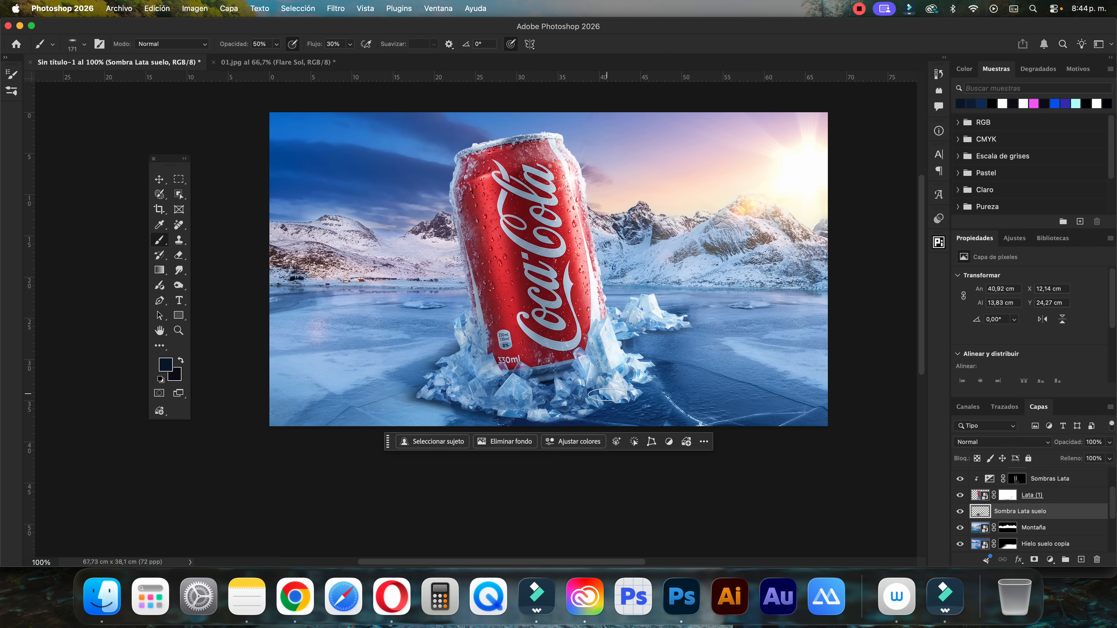
{"action": "left_click_drag", "start_coordinate": [633, 334], "coordinate": [675, 326]}
{"action": "left_click_drag", "start_coordinate": [520, 345], "coordinate": [523, 351]}
{"action": "mouse_move", "coordinate": [418, 377]}
{"action": "left_mouse_down"}
{"action": "mouse_move", "coordinate": [498, 366]}
{"action": "mouse_move", "coordinate": [520, 341]}
{"action": "left_mouse_up"}
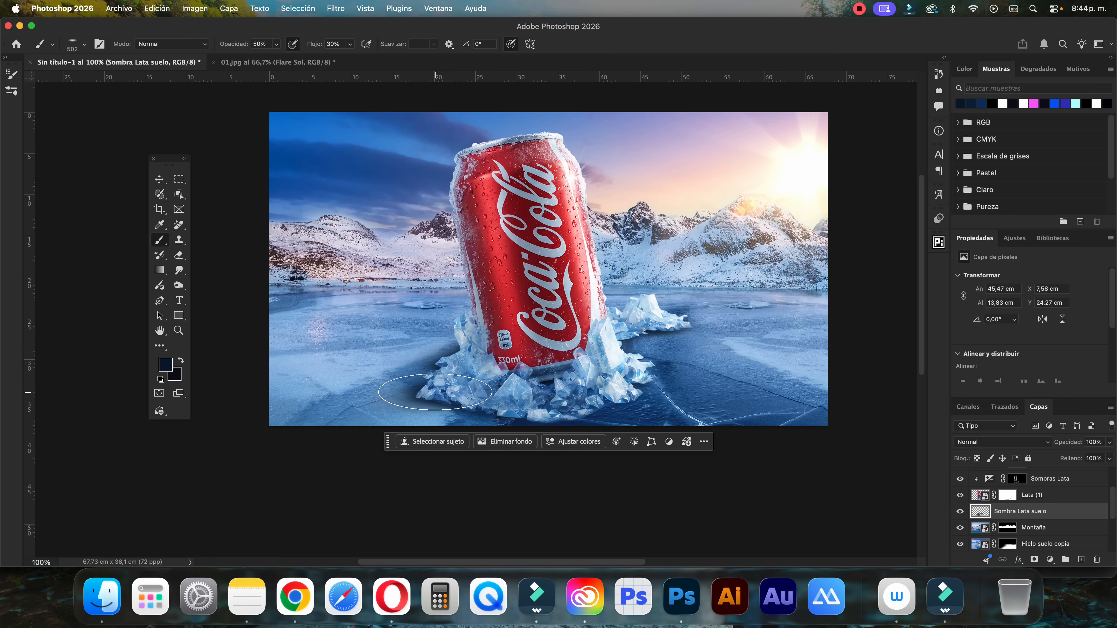
Add a mask to Sombra Lata suelo and lower the brush to 23% opacity and 13% flow
{"action": "left_click", "coordinate": [1034, 559]}
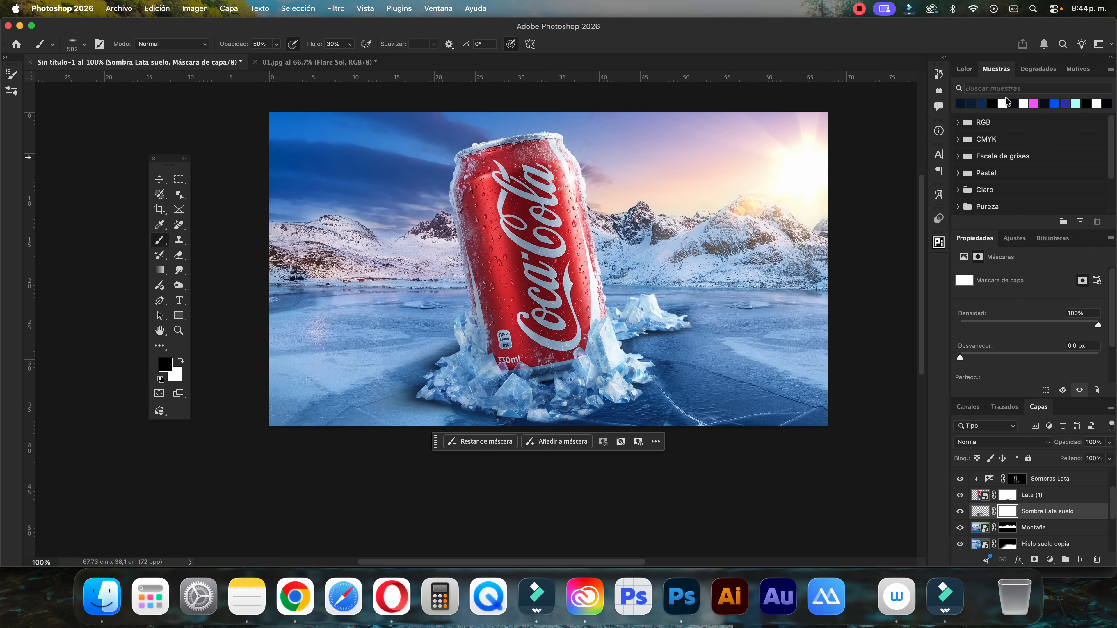
{"action": "left_click", "coordinate": [276, 44]}
{"action": "left_click_drag", "start_coordinate": [269, 60], "coordinate": [261, 57]}
{"action": "left_click", "coordinate": [350, 44]}
{"action": "left_click_drag", "start_coordinate": [351, 58], "coordinate": [340, 57]}
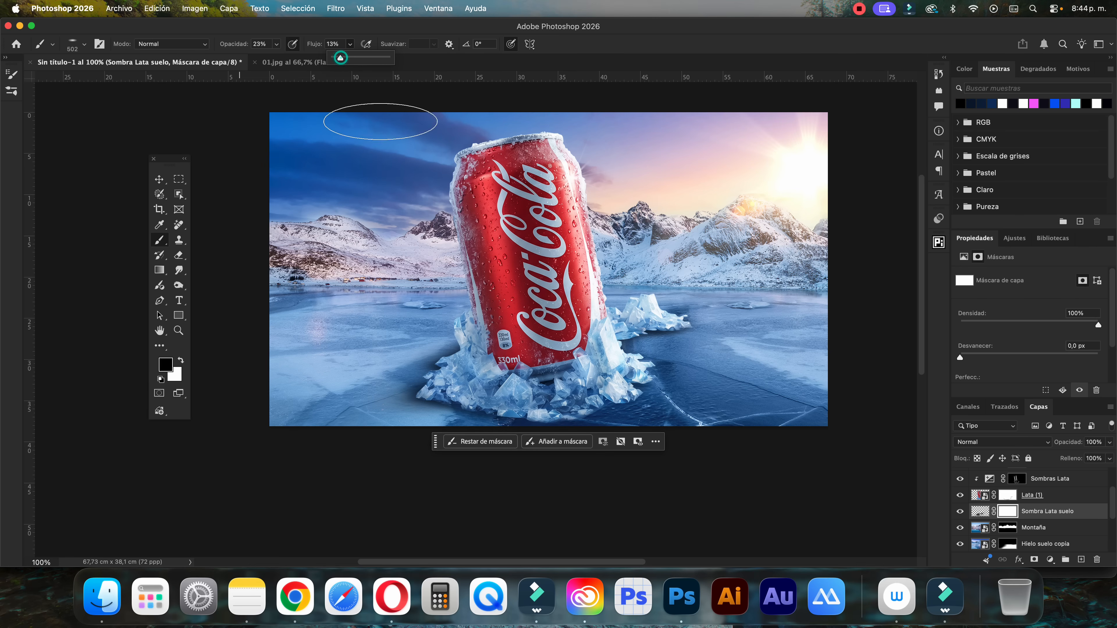
Paint black on the mask with a 340 px brush to soften the shadow's outer edge on the ice base's left side
{"action": "right_click", "coordinate": [445, 428]}
{"action": "left_click", "coordinate": [451, 388]}
{"action": "left_click_drag", "start_coordinate": [451, 387], "coordinate": [446, 383]}
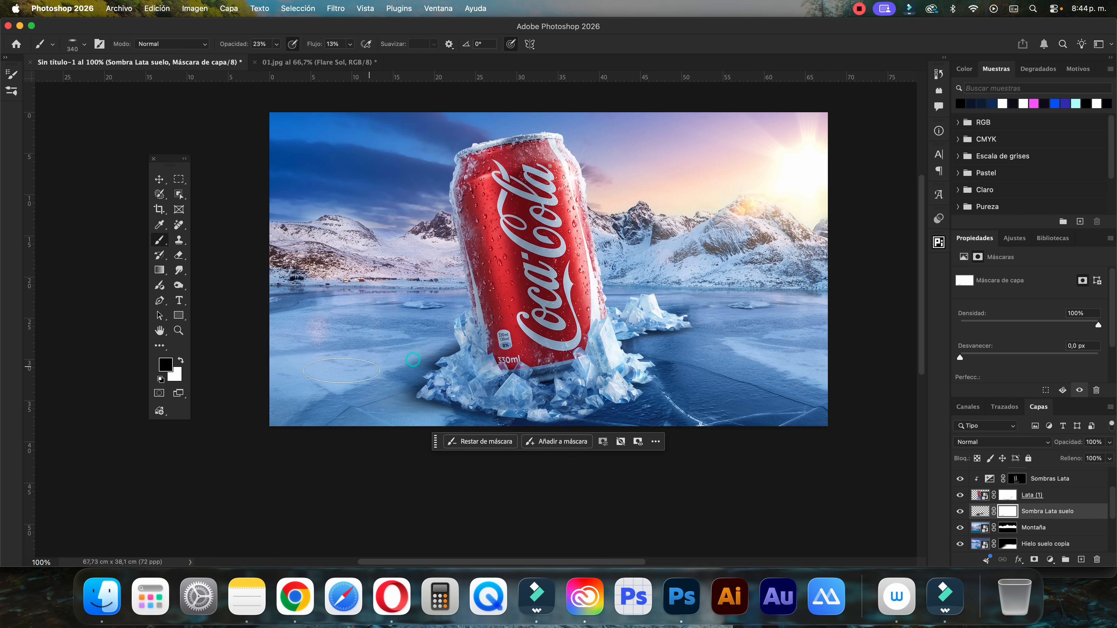
{"action": "left_click_drag", "start_coordinate": [422, 356], "coordinate": [319, 402]}
{"action": "mouse_move", "coordinate": [432, 400]}
{"action": "left_mouse_down"}
{"action": "mouse_move", "coordinate": [376, 402]}
{"action": "mouse_move", "coordinate": [350, 422]}
{"action": "left_mouse_up"}
{"action": "left_click_drag", "start_coordinate": [431, 420], "coordinate": [339, 422]}
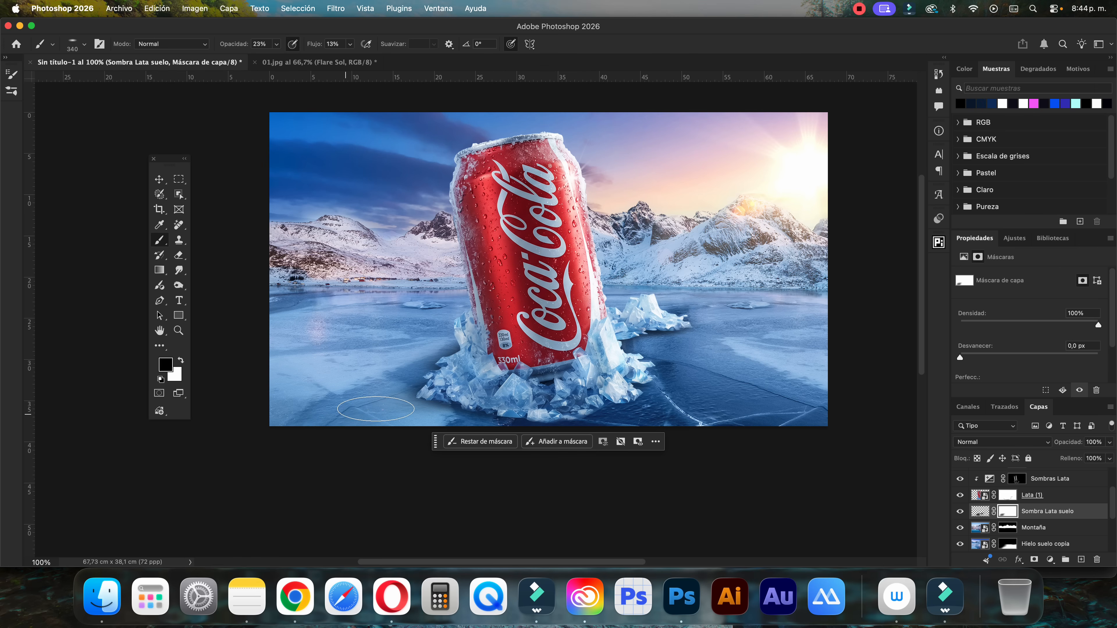
Paint black on the Sombra Lata suelo mask to fade the shadow's outer edges on both sides of the ice base
{"action": "mouse_move", "coordinate": [450, 336]}
{"action": "left_mouse_down"}
{"action": "mouse_move", "coordinate": [423, 332]}
{"action": "mouse_move", "coordinate": [378, 365]}
{"action": "left_mouse_up"}
{"action": "left_click_drag", "start_coordinate": [424, 395], "coordinate": [286, 419]}
{"action": "left_click_drag", "start_coordinate": [432, 405], "coordinate": [336, 421]}
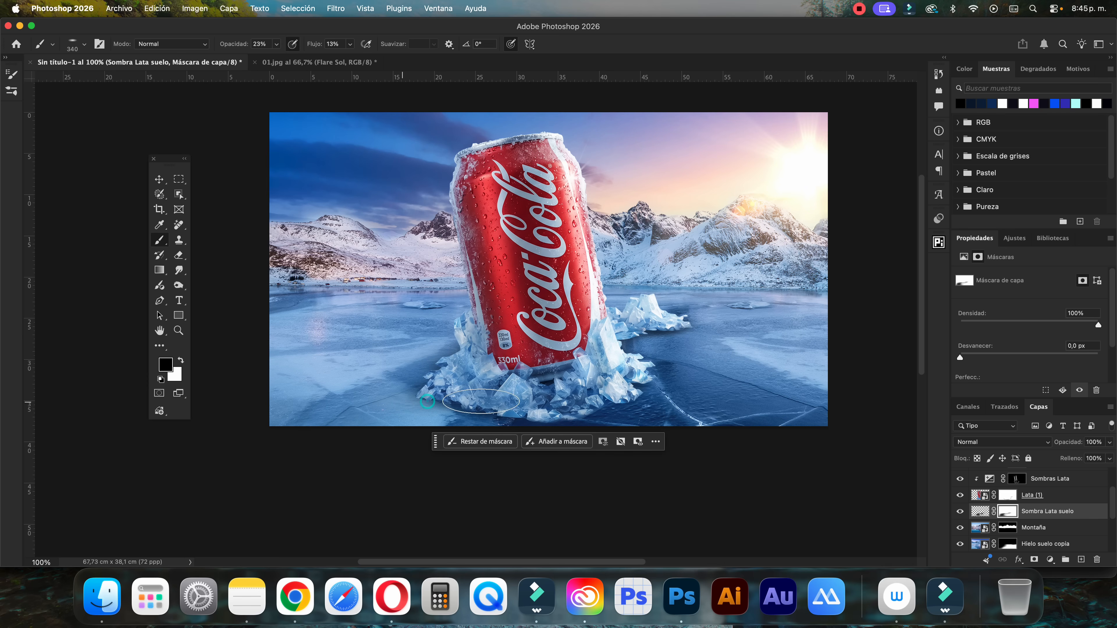
{"action": "left_click_drag", "start_coordinate": [666, 352], "coordinate": [635, 355], "text": "ctrl+alt"}
{"action": "left_click_drag", "start_coordinate": [647, 402], "coordinate": [603, 412]}
Free-transform the Sombra Lata suelo shadow, stretching its left edge slightly outward to make it about 46 cm wide
{"action": "key", "text": "ctrl+t"}
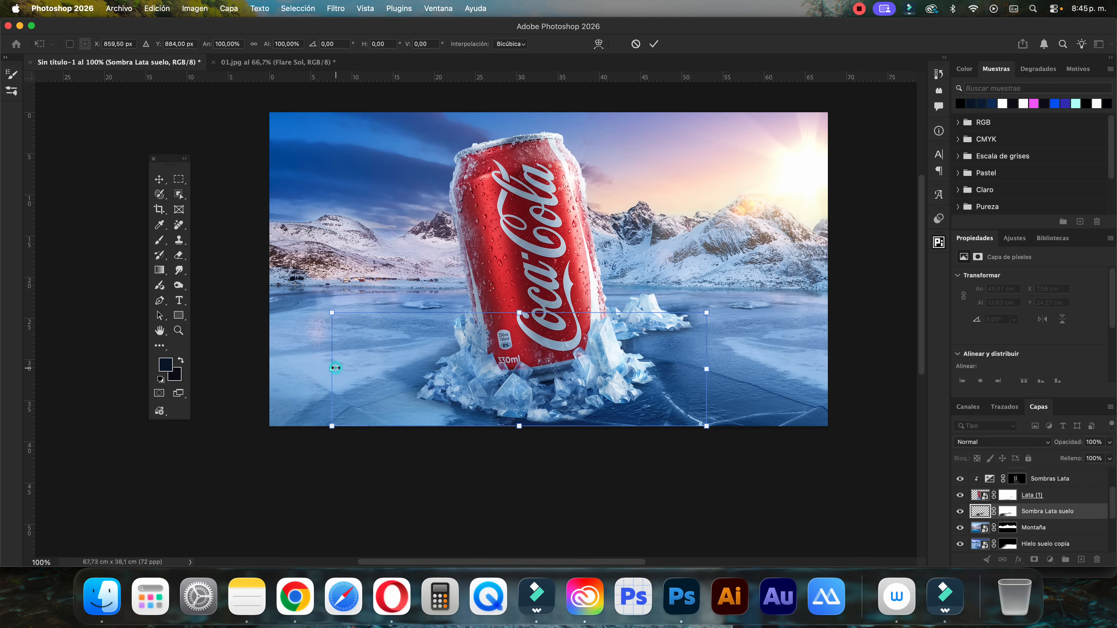
{"action": "left_click_drag", "start_coordinate": [331, 369], "coordinate": [327, 368]}
{"action": "key", "text": "Return"}
{"action": "key", "text": "ctrl+minus"}
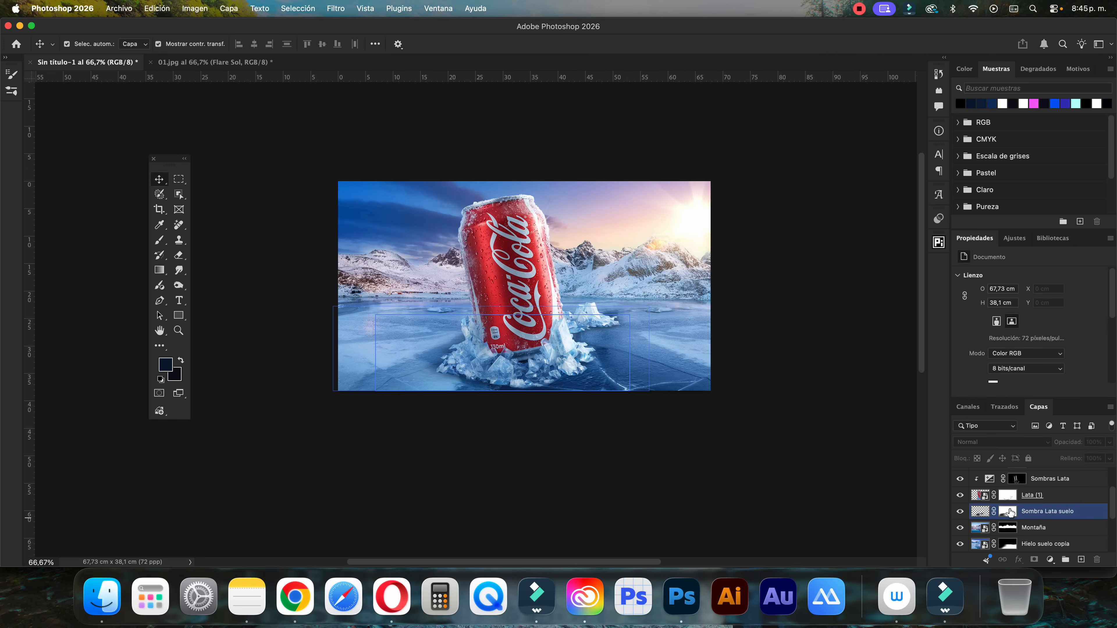
Paint black on the Lata (1) mask with a 44 px brush along the ice base's lower edge to soften it
{"action": "key", "text": "ctrl+plus"}
{"action": "key", "text": "ctrl+plus"}
{"action": "key", "text": "b"}
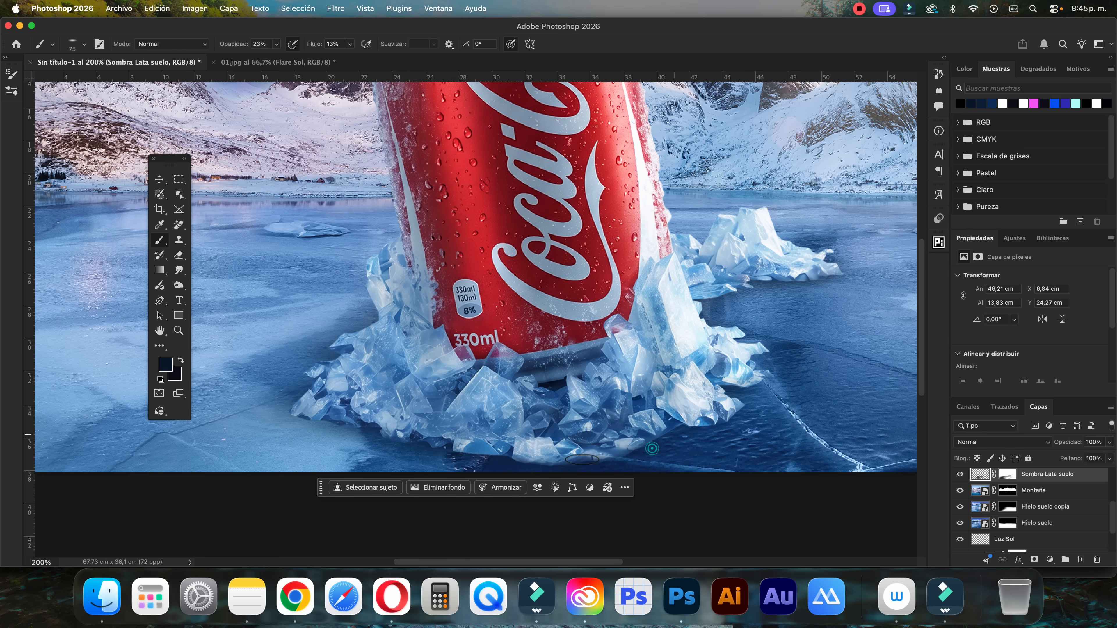
{"action": "key", "text": "bracketleft"}
{"action": "key", "text": "bracketleft"}
{"action": "key", "text": "bracketleft"}
{"action": "key", "text": "bracketleft"}
{"action": "scroll", "coordinate": [1011, 506], "scroll_direction": "up", "scroll_amount": 3}
{"action": "left_click", "coordinate": [1007, 508]}
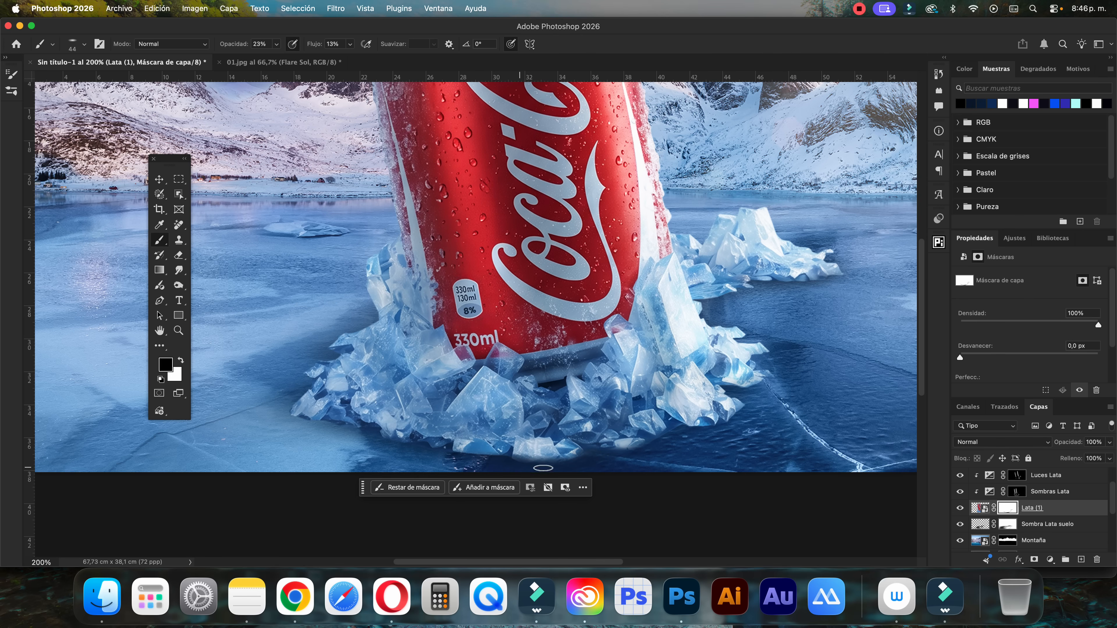
{"action": "key", "text": "super+minus"}
{"action": "key", "text": "super+minus"}
{"action": "key", "text": "super+plus"}
{"action": "key", "text": "super+plus"}
{"action": "left_click_drag", "start_coordinate": [559, 456], "coordinate": [543, 457]}
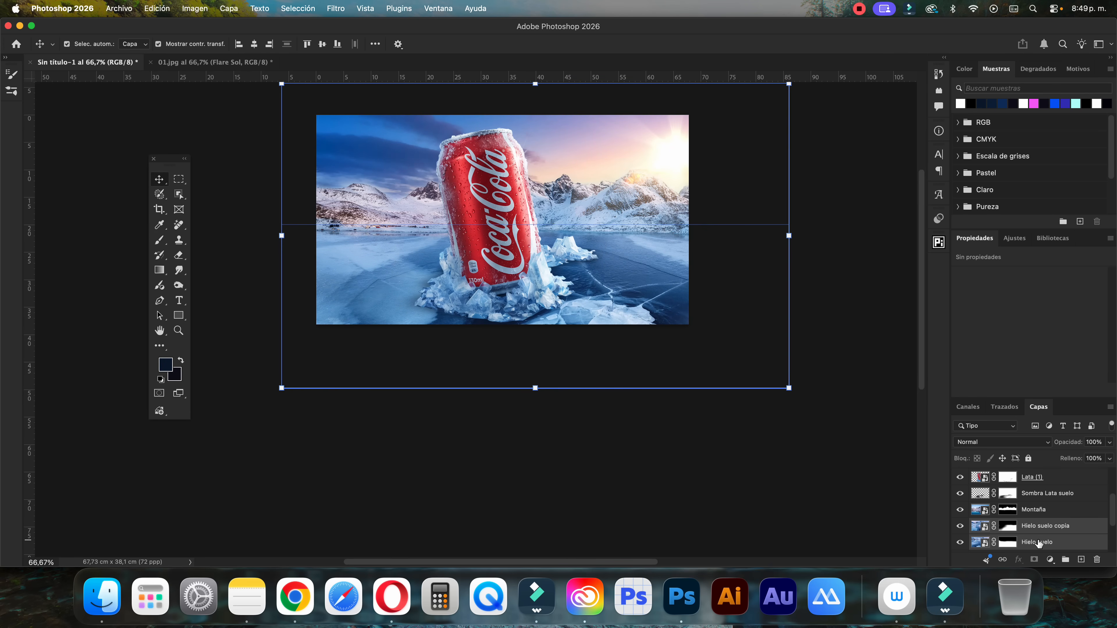
Shift the Hielo suelo and Hielo suelo copia layers slightly and stretch both horizontally to 143,48%
{"action": "left_click_drag", "start_coordinate": [650, 295], "coordinate": [658, 297]}
{"action": "key", "text": "super+t"}
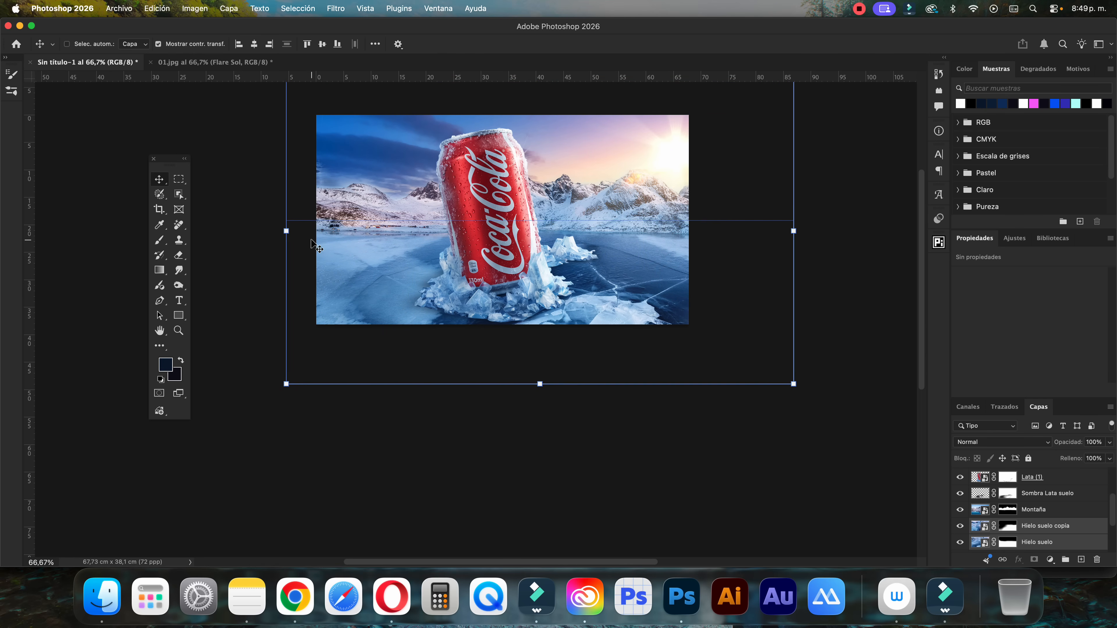
{"action": "left_click_drag", "start_coordinate": [286, 231], "coordinate": [200, 231]}
{"action": "left_click_drag", "start_coordinate": [793, 231], "coordinate": [885, 231]}
{"action": "left_click_drag", "start_coordinate": [200, 231], "coordinate": [178, 231]}
{"action": "left_click_drag", "start_coordinate": [892, 231], "coordinate": [908, 231]}
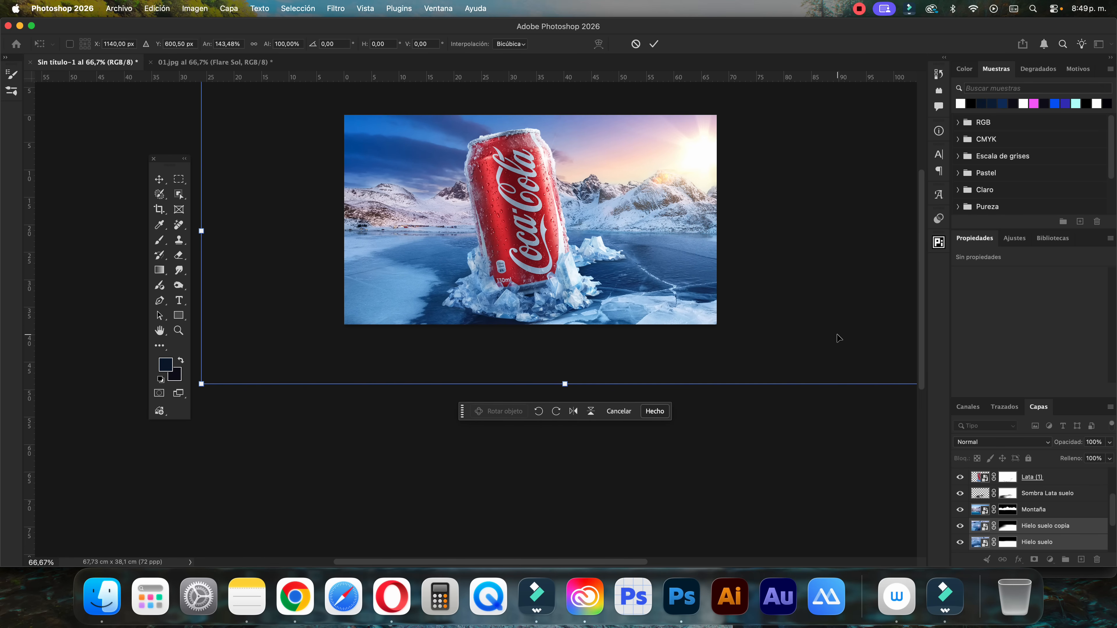
{"action": "key", "text": "super+minus"}
{"action": "key", "text": "Return"}
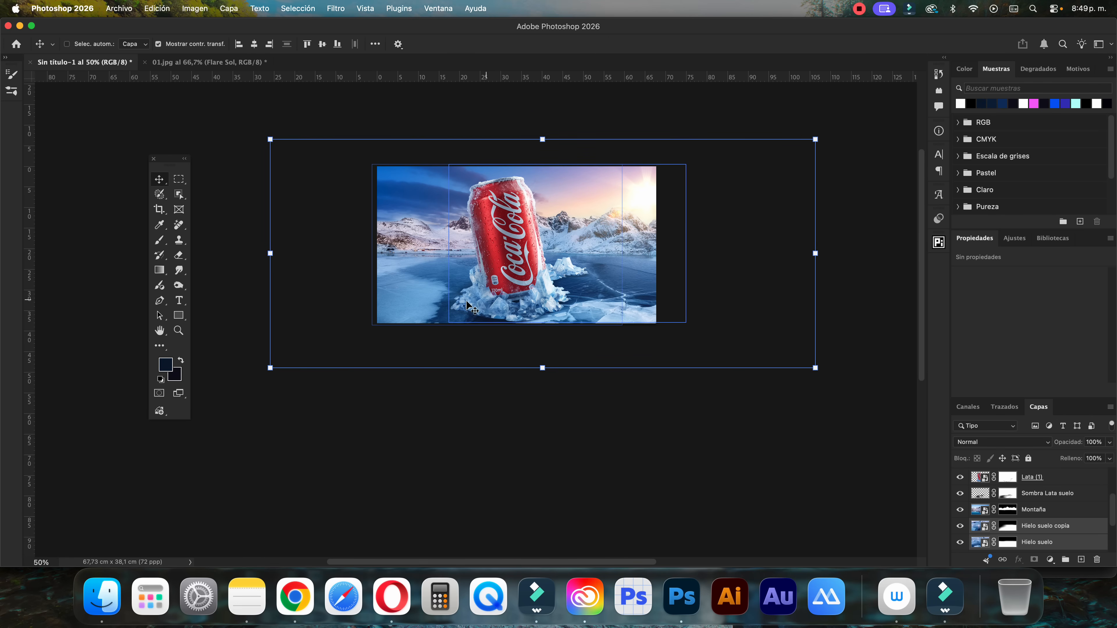
{"action": "key", "text": "super+plus"}
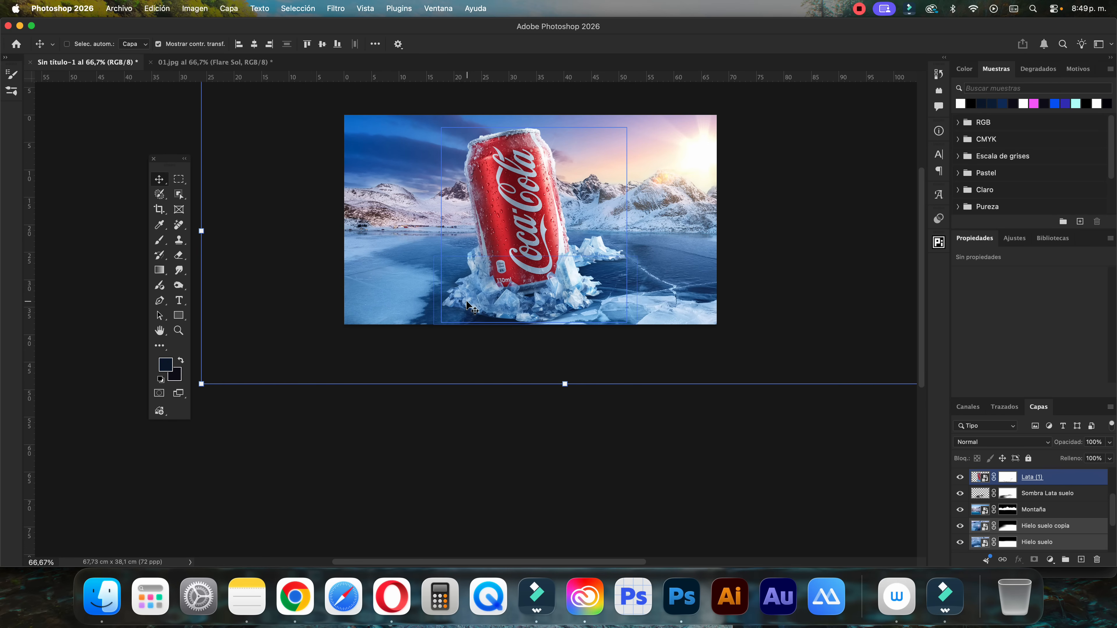
Hide and reshow Hielo suelo copia and Hielo suelo one after the other to compare their effect on the ground
{"action": "left_click", "coordinate": [963, 527]}
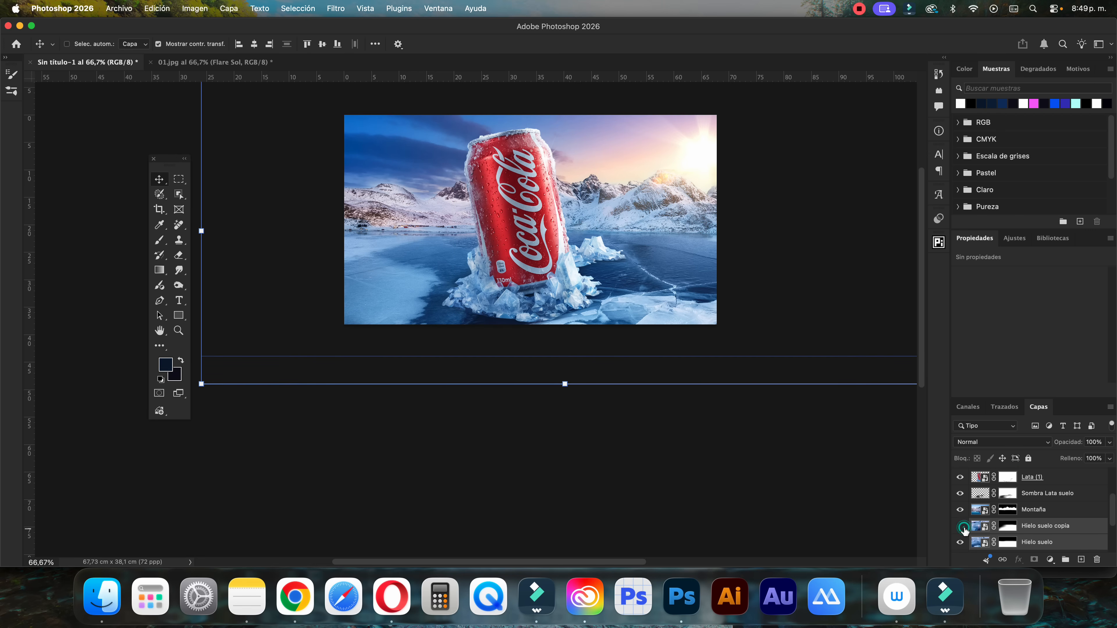
{"action": "left_click", "coordinate": [963, 527]}
{"action": "left_click", "coordinate": [961, 543]}
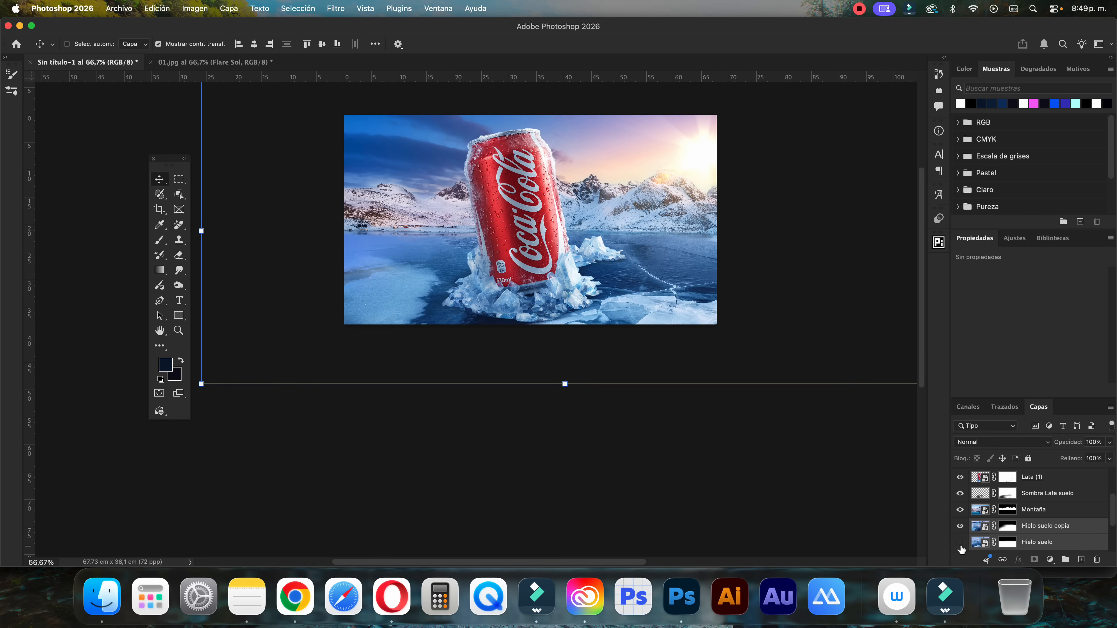
{"action": "left_click", "coordinate": [960, 543]}
{"action": "scroll", "coordinate": [649, 452], "scroll_direction": "up", "scroll_amount": 2}
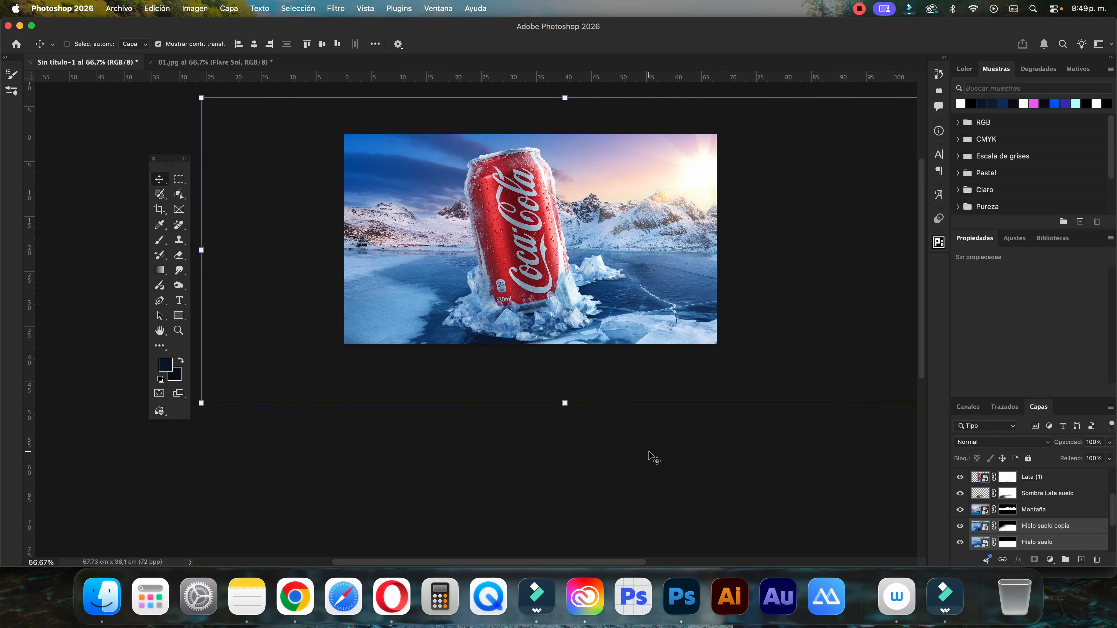
Nudge both Hielo suelo layers down in small increments, turn auto-select back on and deselect the layers
{"action": "scroll", "coordinate": [649, 452], "scroll_direction": "up", "scroll_amount": 2}
{"action": "key", "text": "Down"}
{"action": "key", "text": "Down"}
{"action": "key", "text": "Down"}
{"action": "key", "text": "Down"}
{"action": "key", "text": "Down"}
{"action": "key", "text": "Down"}
{"action": "key", "text": "Down"}
{"action": "key", "text": "Down"}
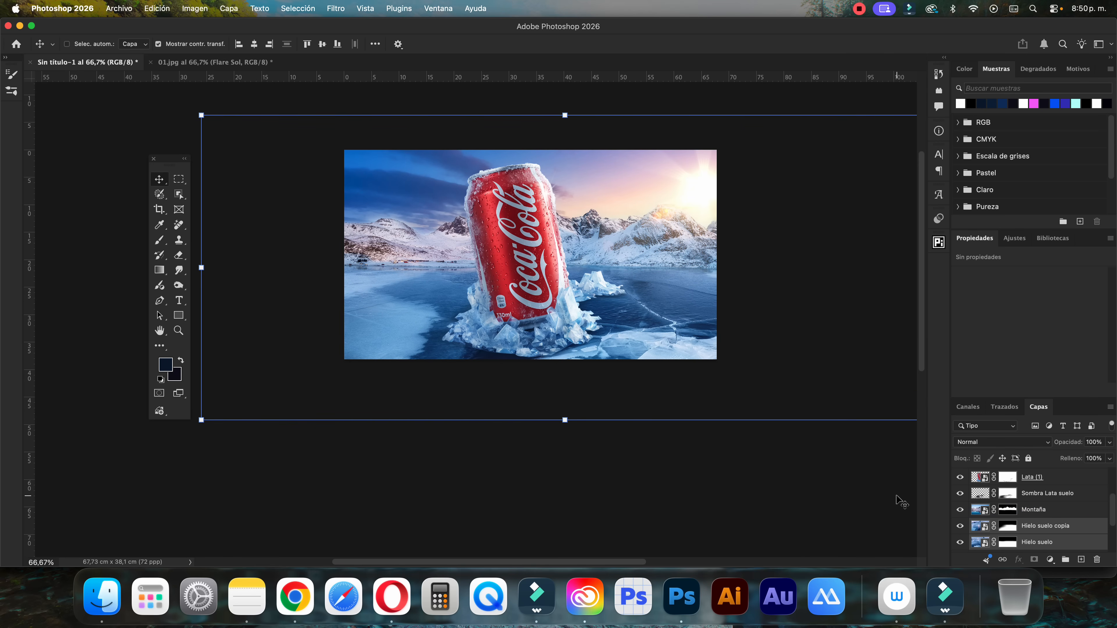
{"action": "key", "text": "Down"}
{"action": "key", "text": "Down"}
{"action": "key", "text": "Down"}
{"action": "key", "text": "Down"}
{"action": "key", "text": "Down"}
{"action": "key", "text": "Down"}
{"action": "key", "text": "Down"}
{"action": "key", "text": "Down"}
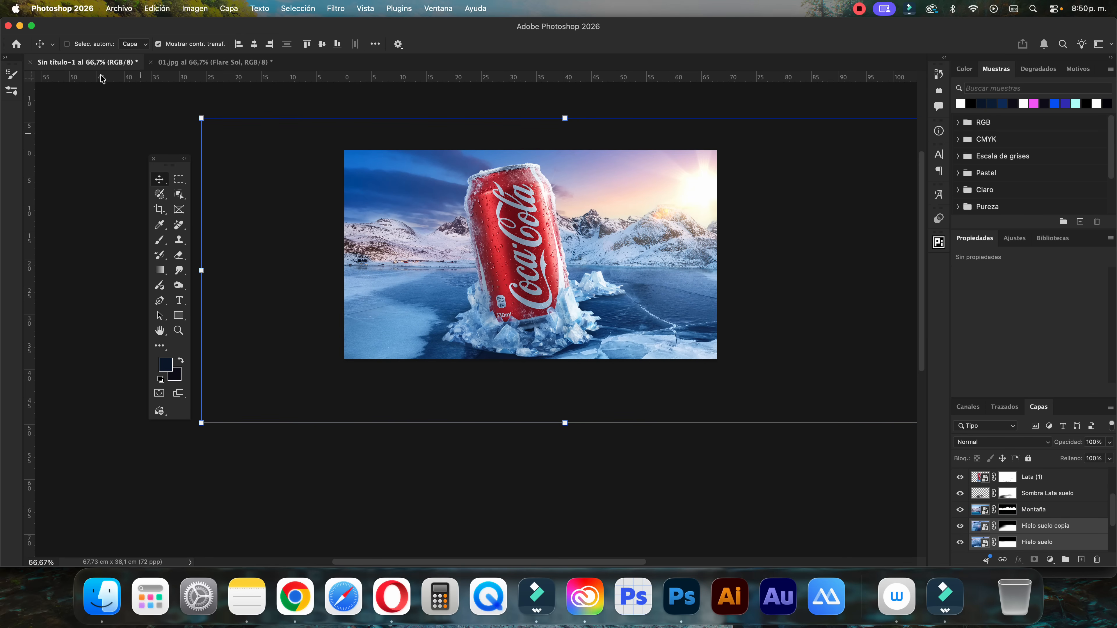
{"action": "left_click", "coordinate": [67, 44]}
{"action": "left_click", "coordinate": [96, 99]}
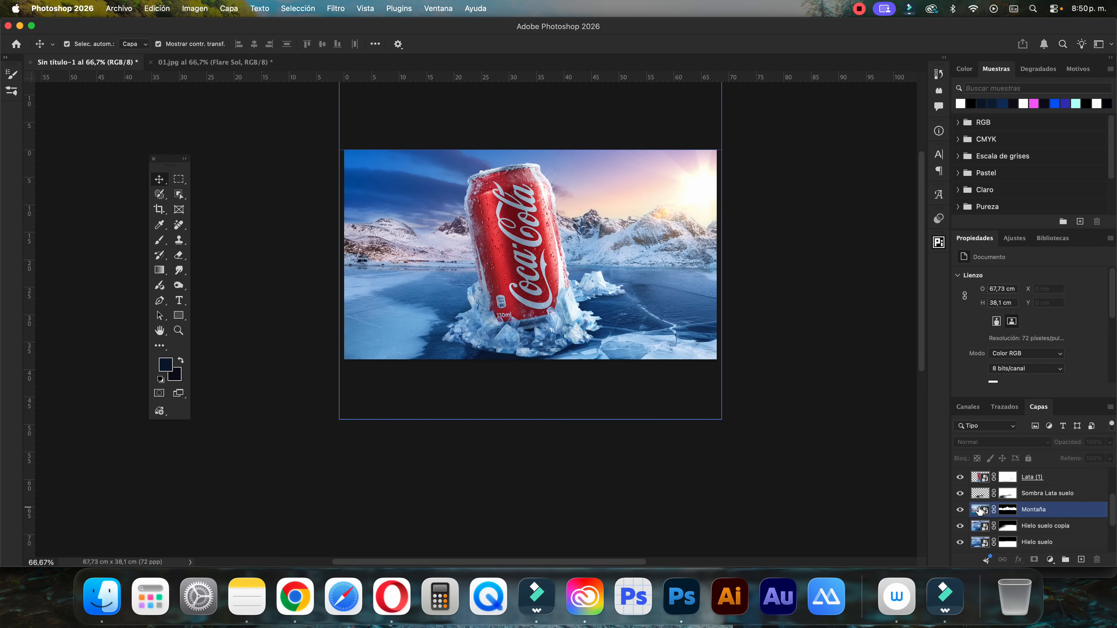
Group all layers from Flare Sol down to Fondo Sol and name the group Original
{"action": "scroll", "coordinate": [1049, 534], "scroll_direction": "up", "scroll_amount": 3}
{"action": "left_click", "coordinate": [1051, 541]}
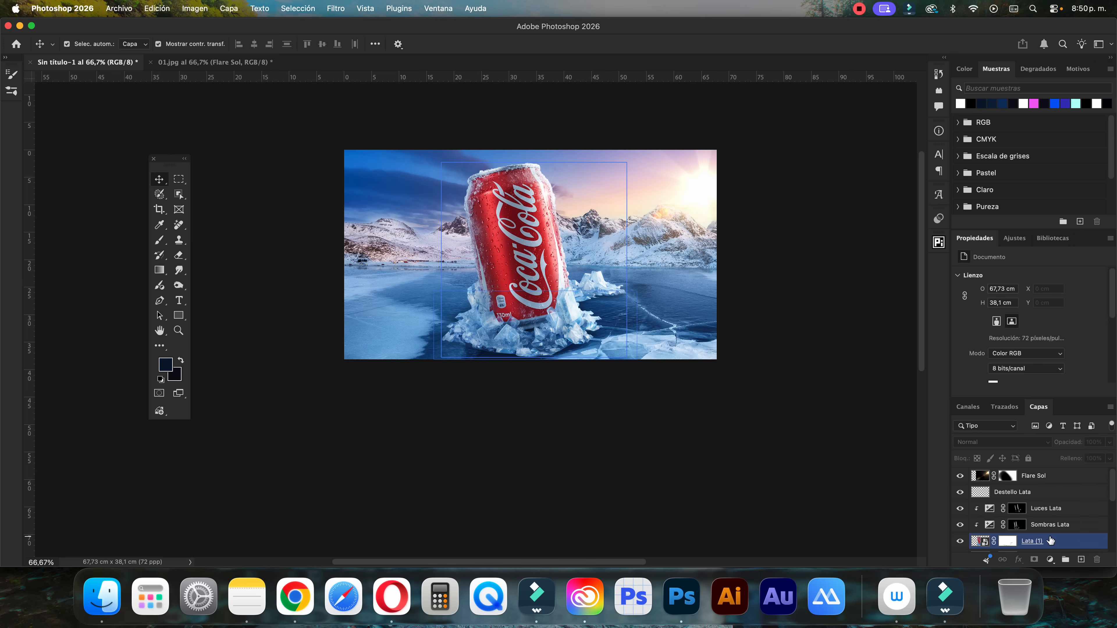
{"action": "left_click", "coordinate": [1040, 477]}
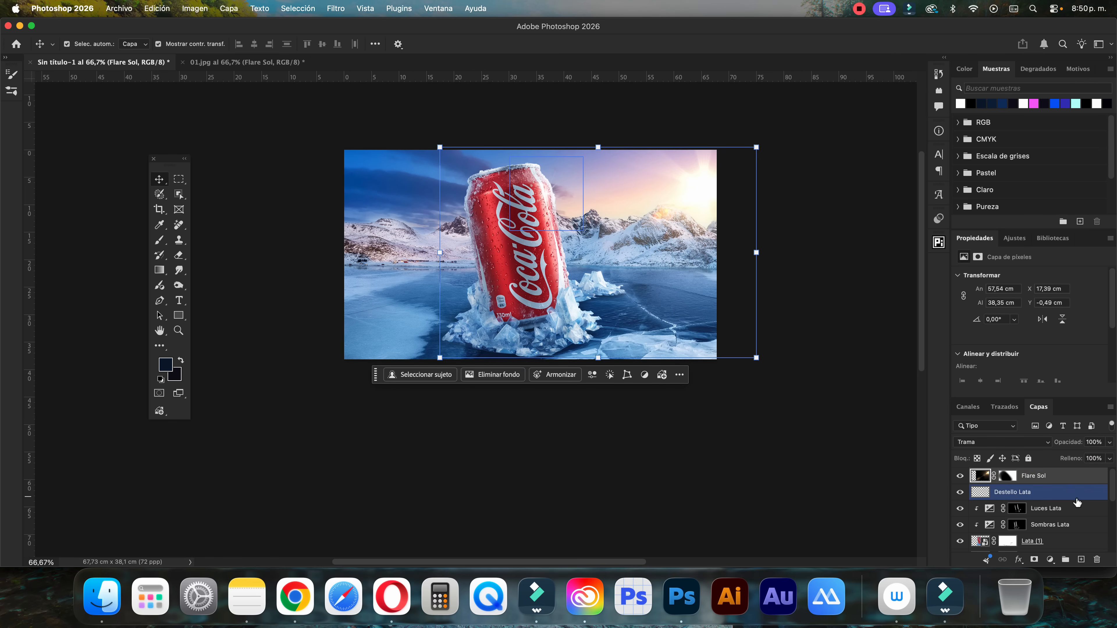
{"action": "scroll", "coordinate": [1018, 505], "scroll_direction": "down", "scroll_amount": 5}
{"action": "left_click", "coordinate": [1020, 529]}
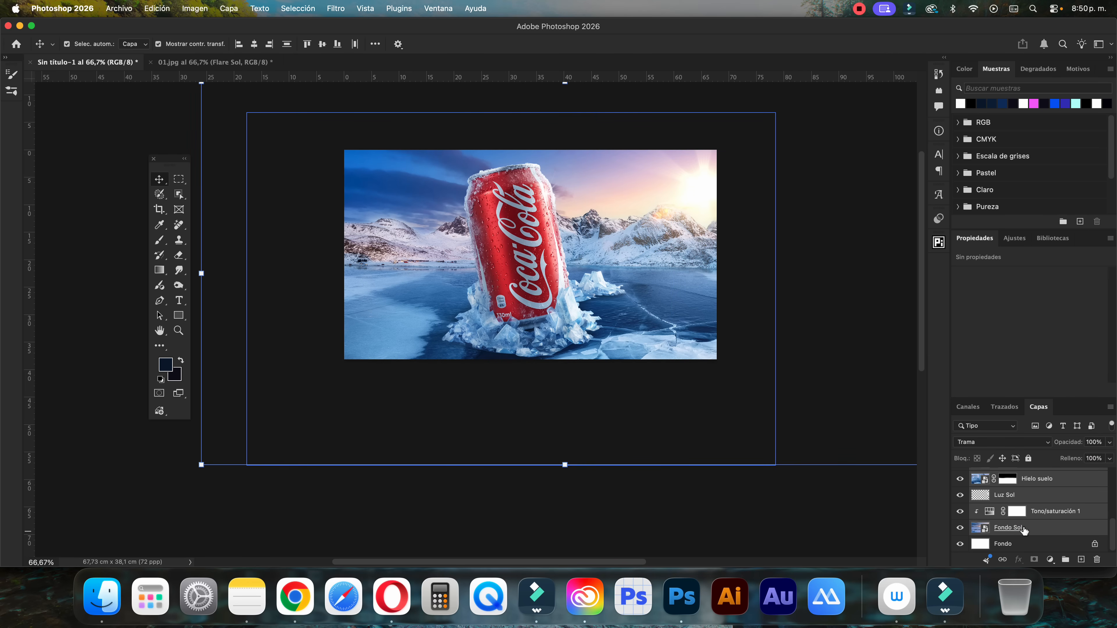
{"action": "left_click", "coordinate": [1065, 560]}
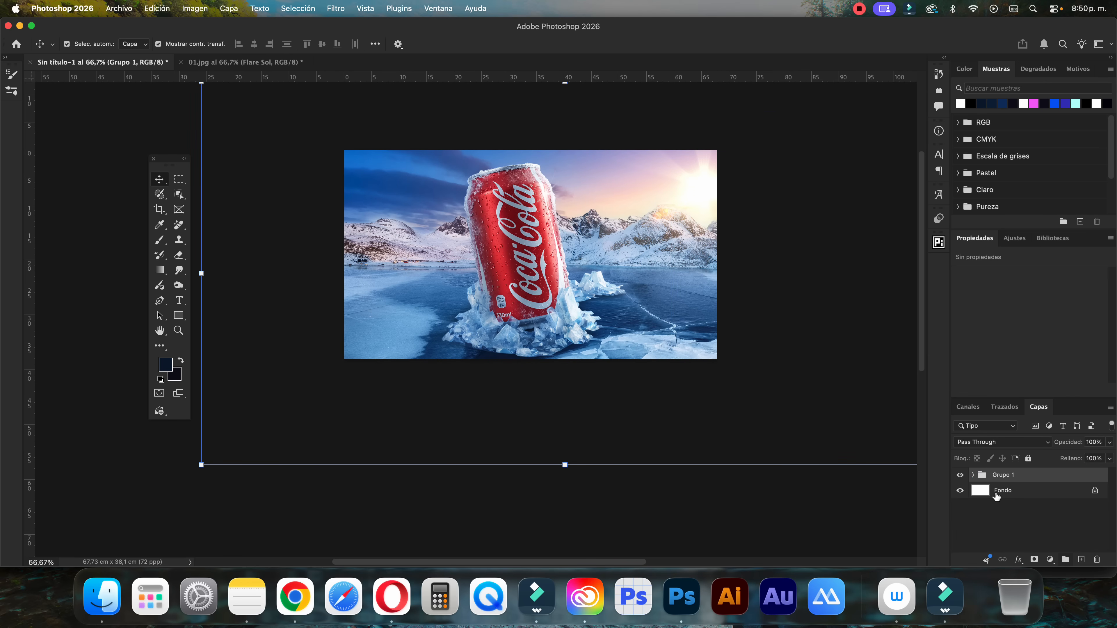
{"action": "double_click", "coordinate": [1003, 475]}
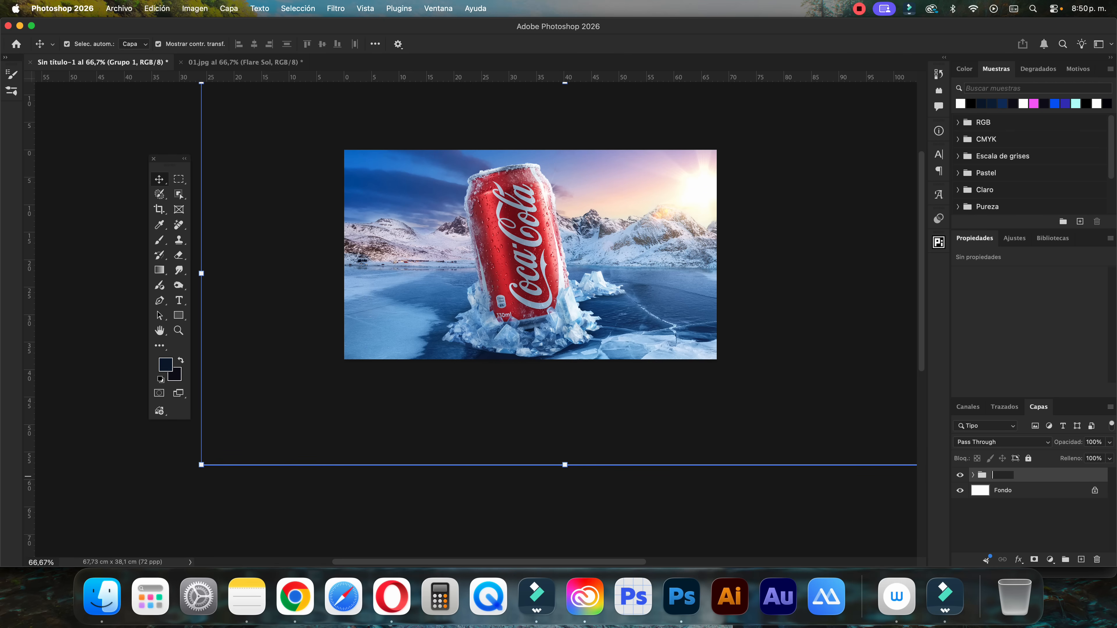
{"action": "type", "text": "Original"}
{"action": "key", "text": "Return"}
Stamp all visible layers into a new layer above Flare Sol and convert it to a smart object
{"action": "left_click", "coordinate": [973, 475]}
{"action": "left_click", "coordinate": [1040, 491]}
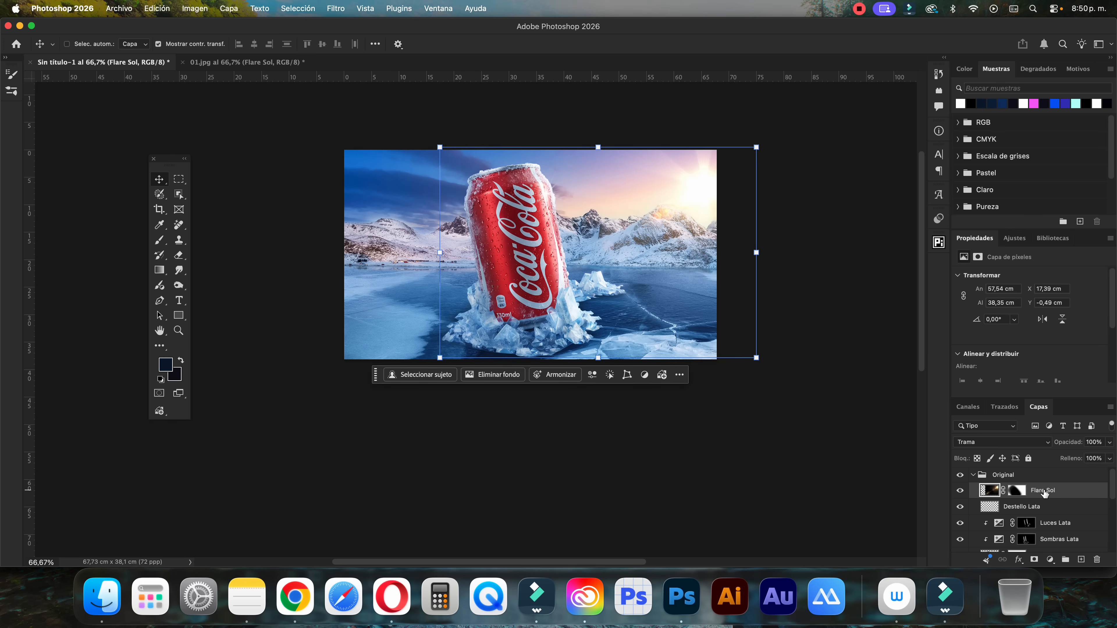
{"action": "key", "text": "alt+shift+super+e"}
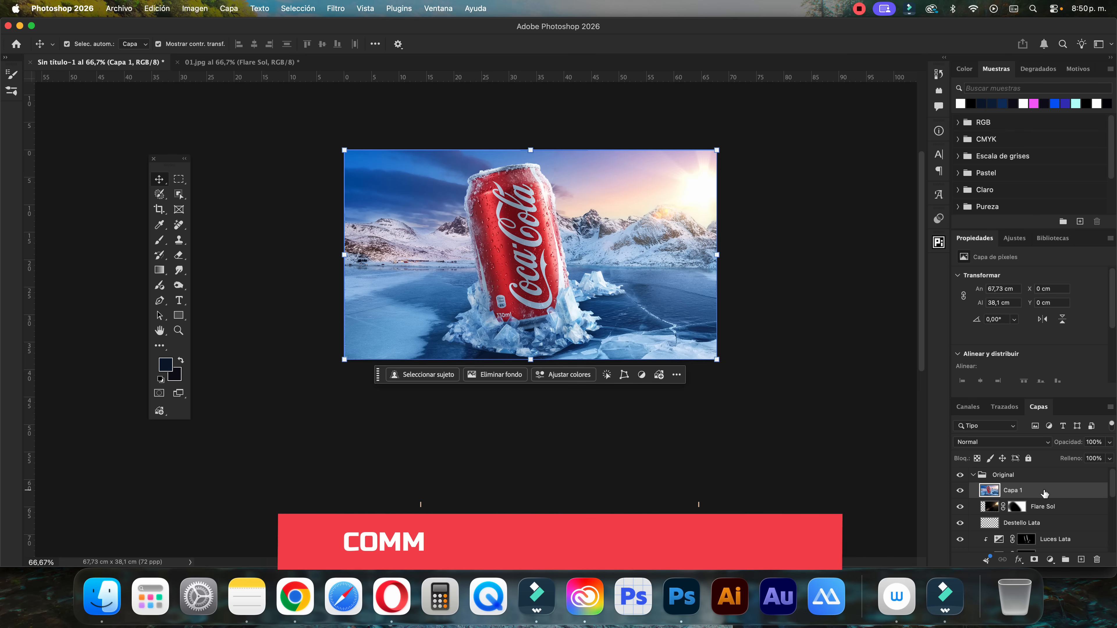
{"action": "right_click", "coordinate": [1017, 491]}
{"action": "left_click", "coordinate": [991, 484]}
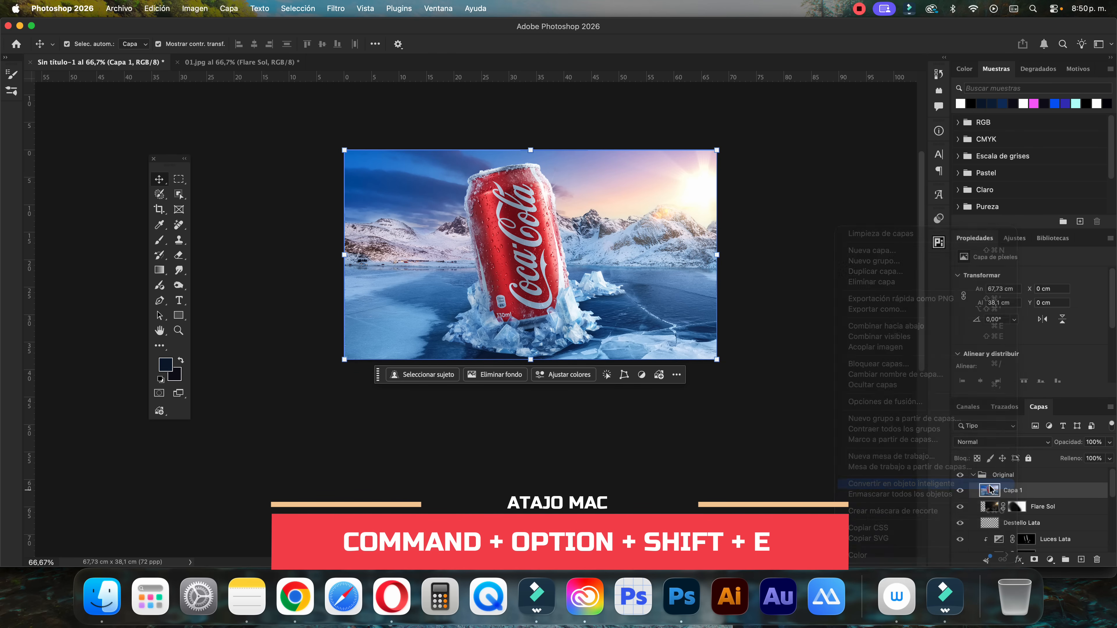
Rename the stamped smart object Camera Raw, move it above the Original group and collapse the group
{"action": "double_click", "coordinate": [1014, 490]}
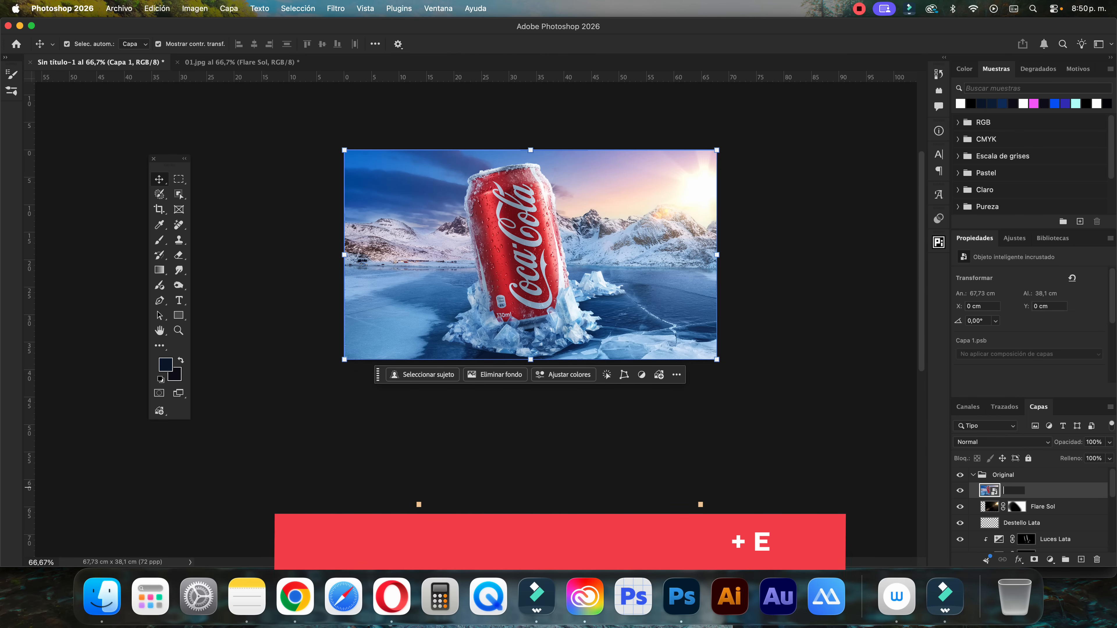
{"action": "type", "text": "Camera Ra"}
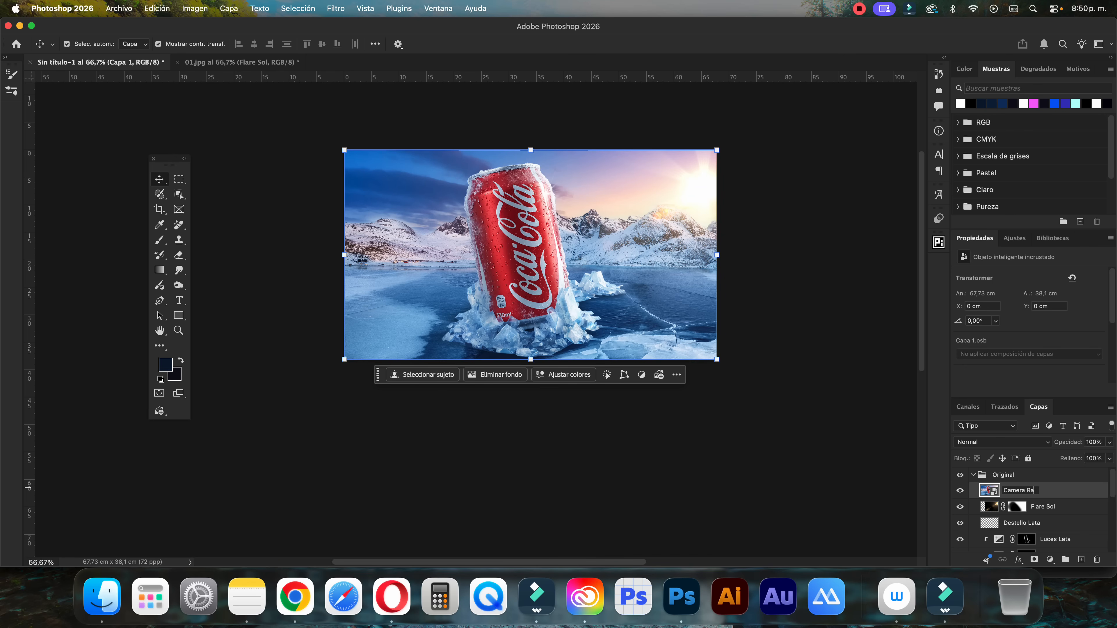
{"action": "type", "text": "w"}
{"action": "key", "text": "Return"}
{"action": "left_click_drag", "start_coordinate": [1020, 492], "coordinate": [1015, 467]}
{"action": "left_click", "coordinate": [973, 492]}
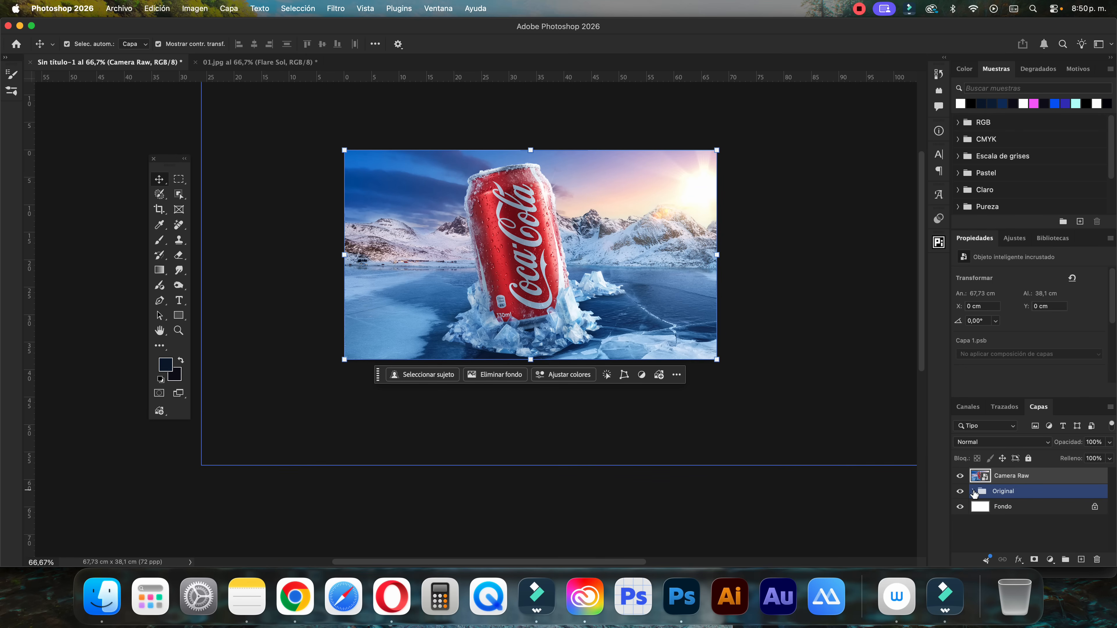
Start the Camera Raw filter on the Camera Raw layer with Exposición +0,10, Contraste +33 and Iluminaciones -38
{"action": "scroll", "coordinate": [494, 191], "scroll_direction": "right", "scroll_amount": 3}
{"action": "left_click", "coordinate": [342, 9]}
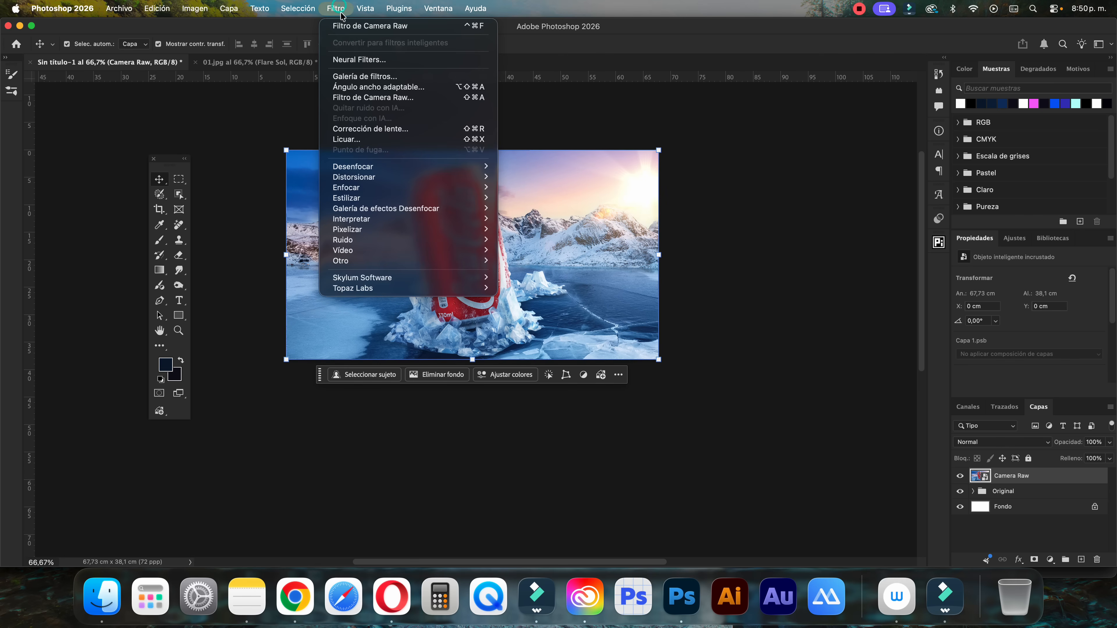
{"action": "left_click", "coordinate": [380, 97]}
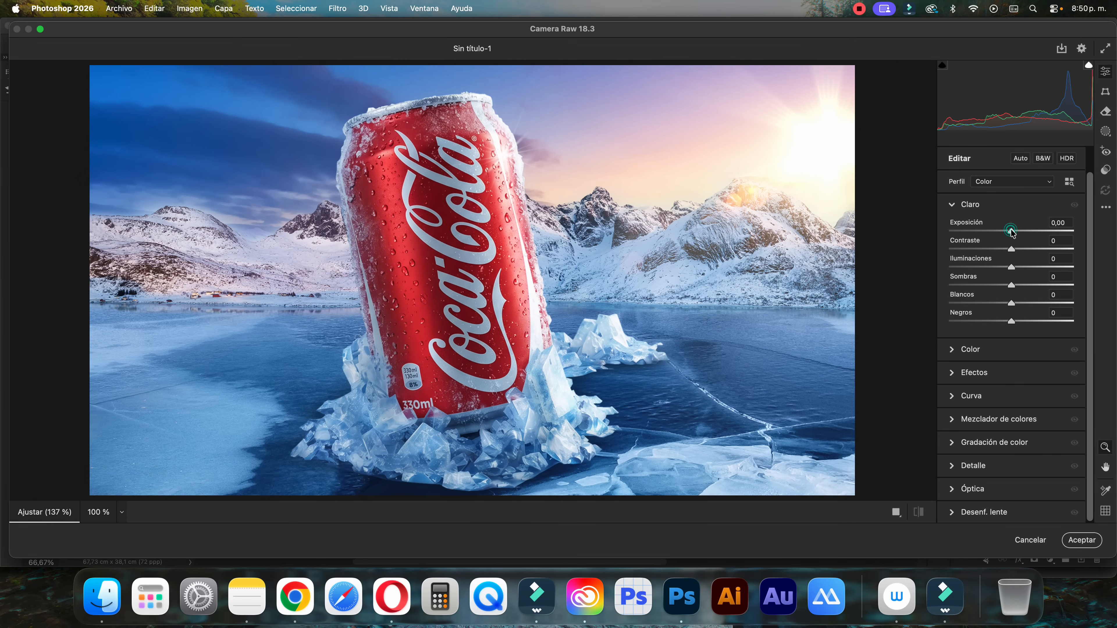
{"action": "left_click_drag", "start_coordinate": [1012, 232], "coordinate": [982, 270]}
{"action": "left_click_drag", "start_coordinate": [1013, 234], "coordinate": [1015, 234]}
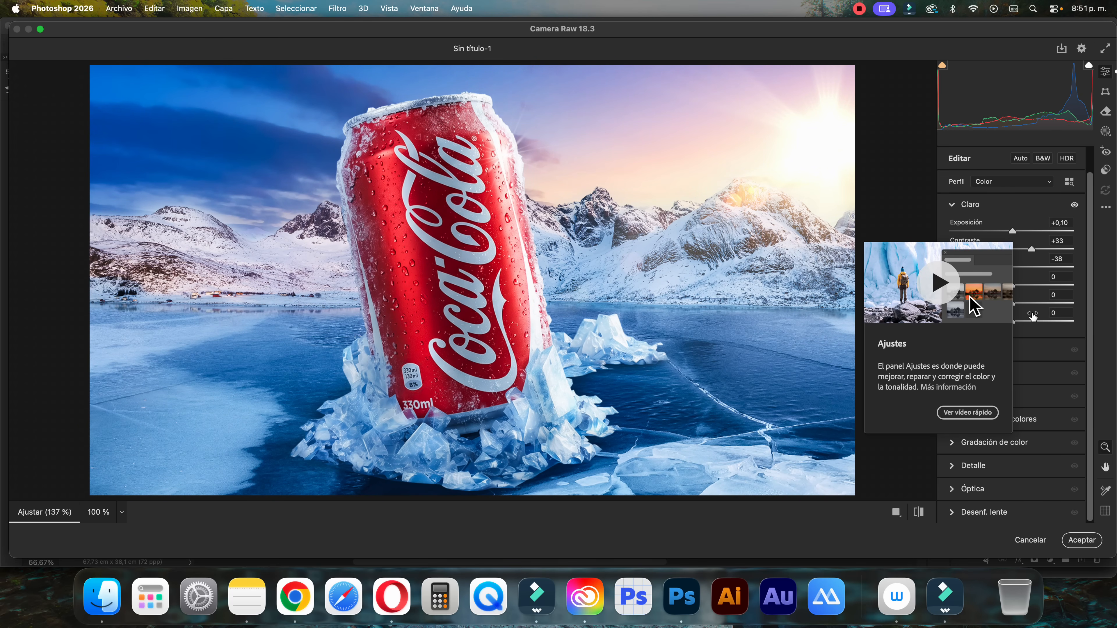
Set Sombras to +21, Blancos to +26 and Negros to +8 in the Camera Raw filter
{"action": "scroll", "coordinate": [1040, 313], "scroll_direction": "down", "scroll_amount": 2}
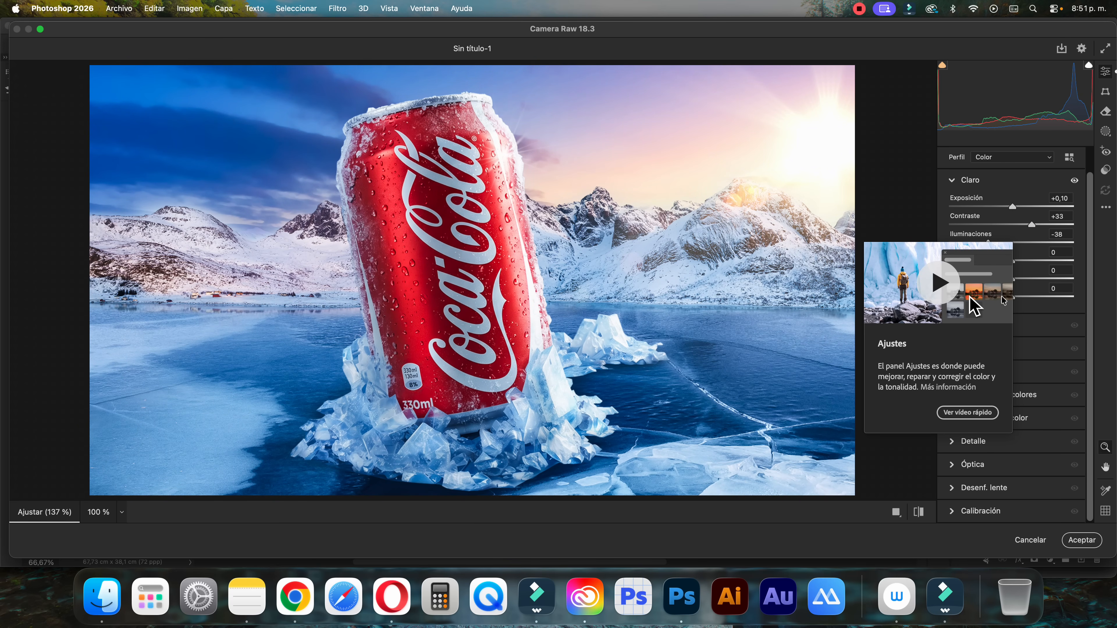
{"action": "left_click", "coordinate": [930, 258]}
{"action": "left_click_drag", "start_coordinate": [1013, 261], "coordinate": [1033, 261]}
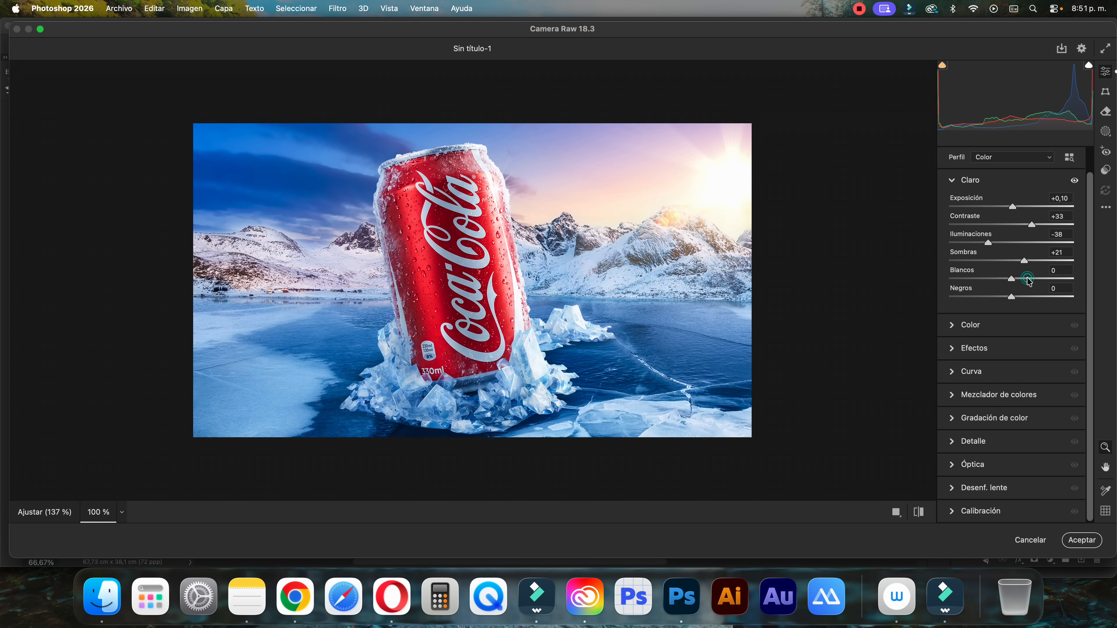
{"action": "left_click", "coordinate": [1027, 278]}
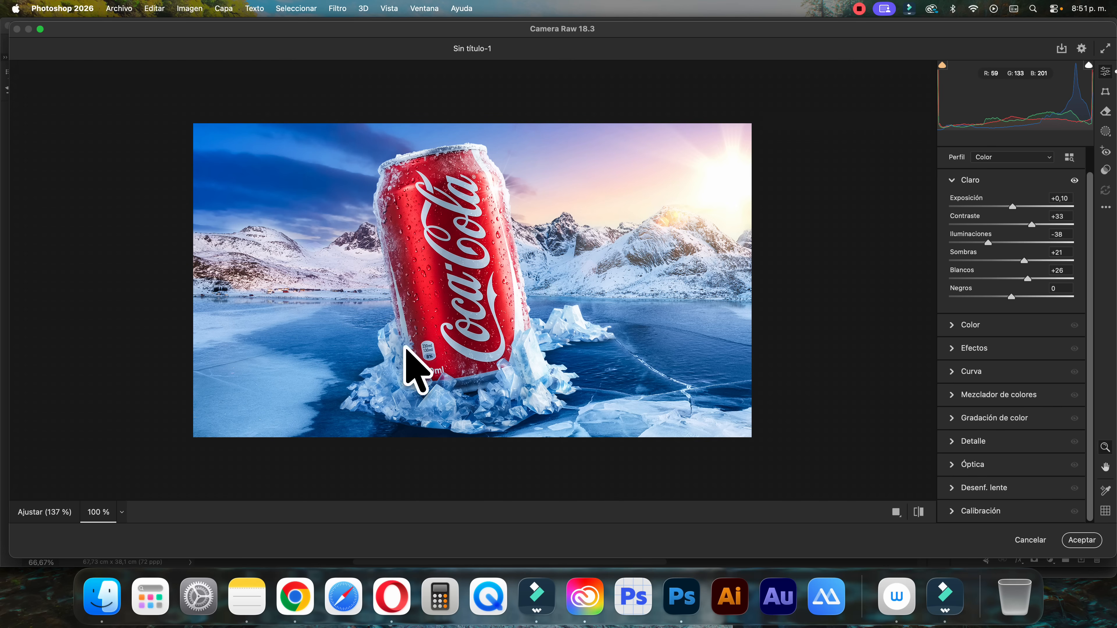
{"action": "left_click_drag", "start_coordinate": [986, 297], "coordinate": [1017, 301]}
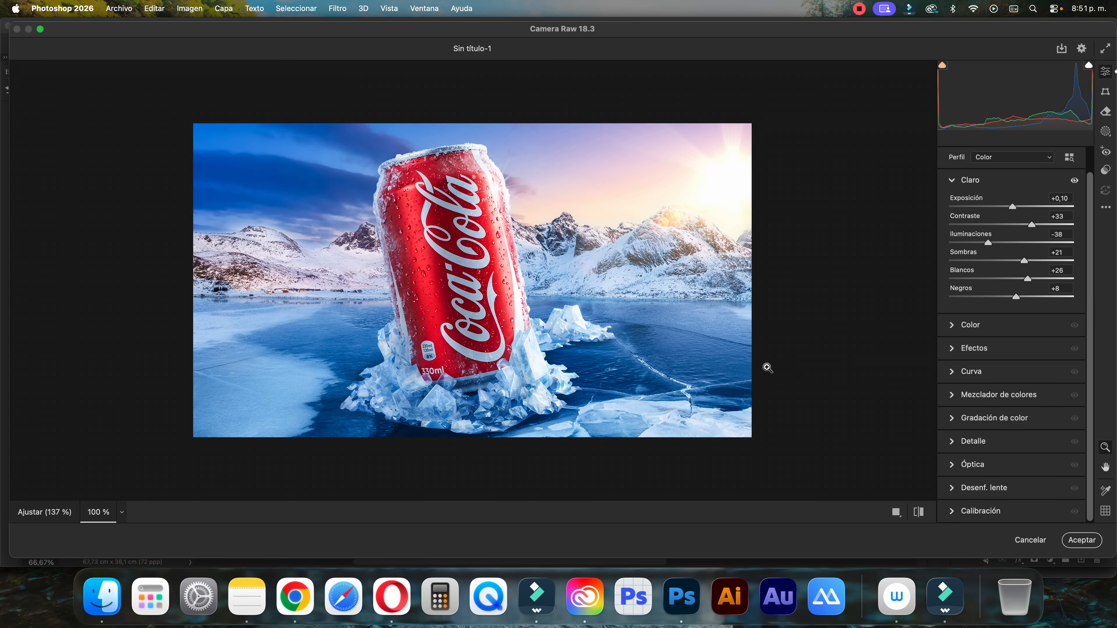
Warm the Camera Raw white balance by raising Temperatura to about +8 and shifting Matiz slightly toward magenta
{"action": "left_click", "coordinate": [953, 328]}
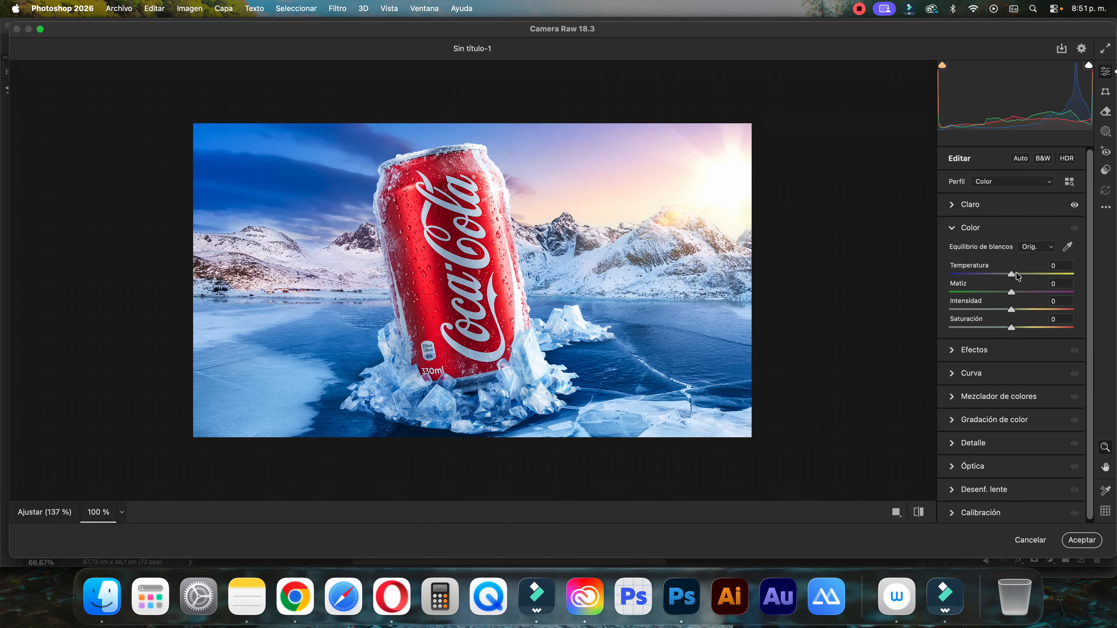
{"action": "left_click_drag", "start_coordinate": [1013, 277], "coordinate": [1019, 277]}
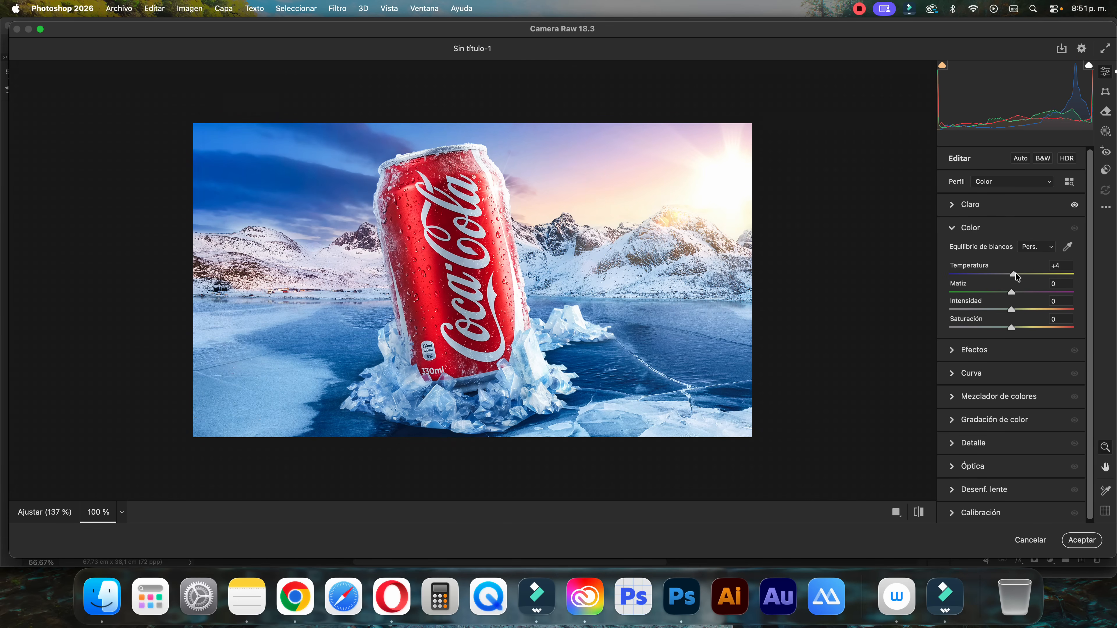
{"action": "left_click", "coordinate": [1019, 292]}
{"action": "left_click_drag", "start_coordinate": [1026, 274], "coordinate": [1016, 277]}
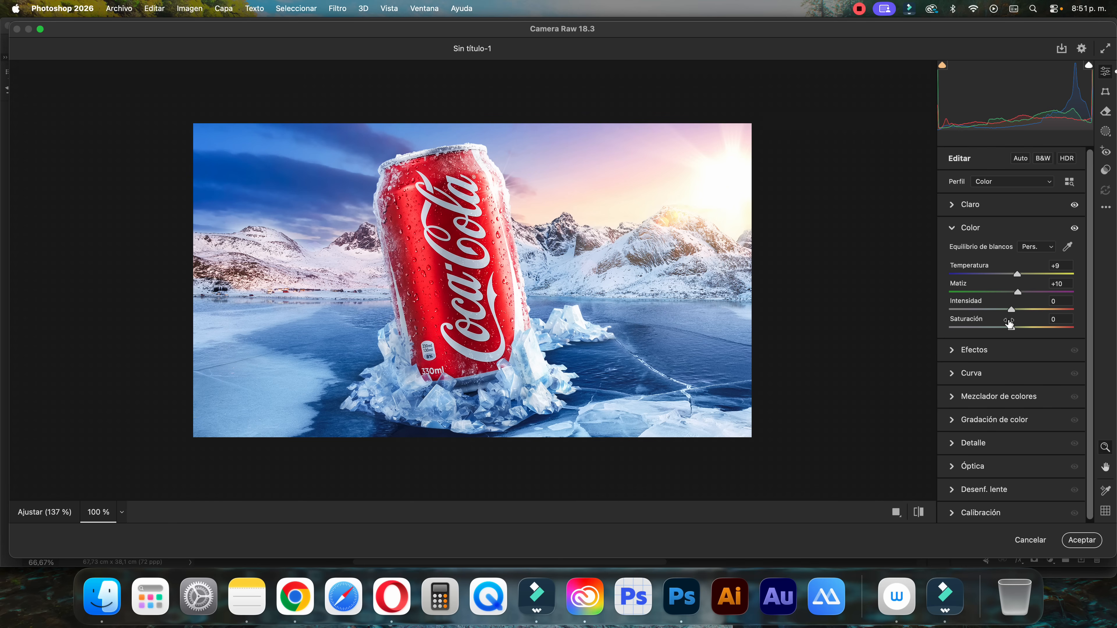
Set the Camera Raw effects to Textura +30, Claridad +15, Borrar neblina +11 and Viñeta -18
{"action": "left_click", "coordinate": [971, 350]}
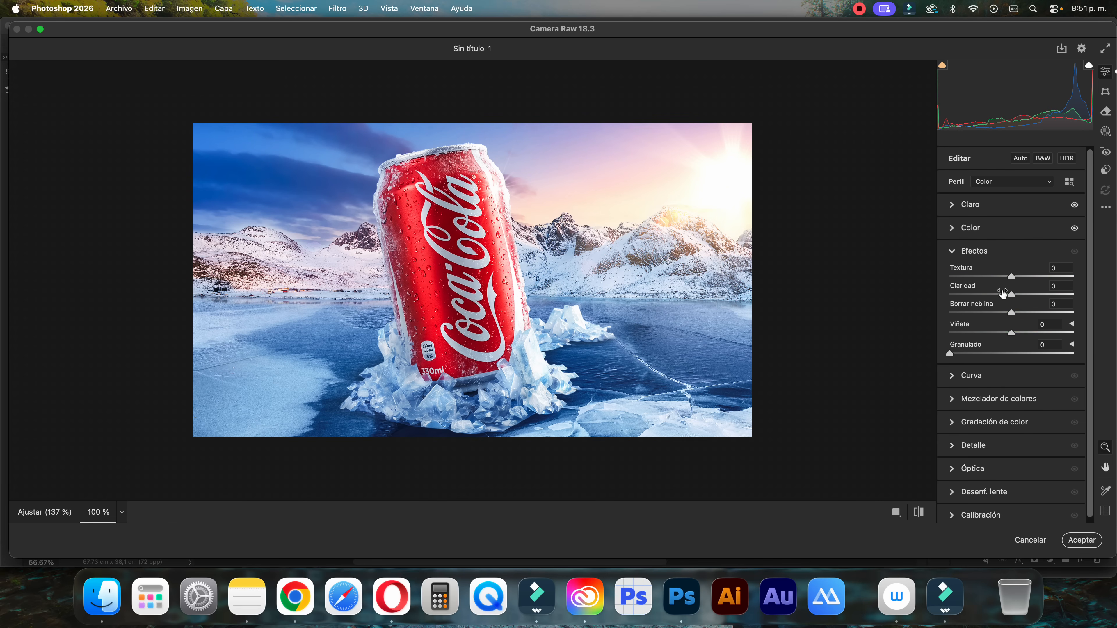
{"action": "left_click", "coordinate": [1030, 277]}
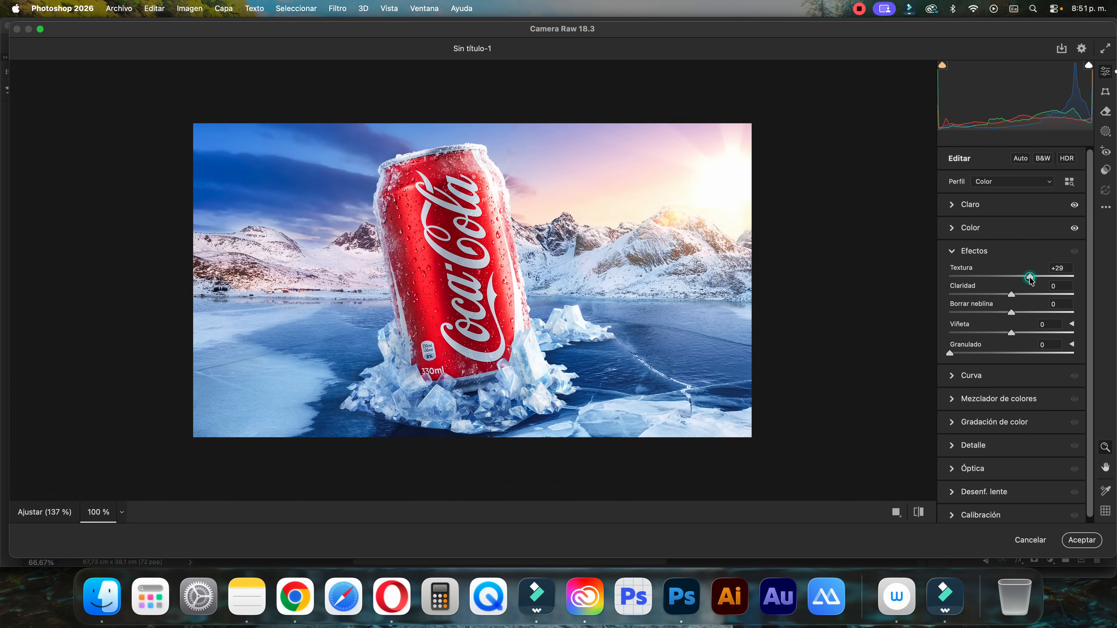
{"action": "left_click", "coordinate": [1020, 294]}
{"action": "mouse_move", "coordinate": [1022, 315]}
{"action": "left_mouse_down"}
{"action": "mouse_move", "coordinate": [1036, 315]}
{"action": "mouse_move", "coordinate": [1019, 313]}
{"action": "left_mouse_up"}
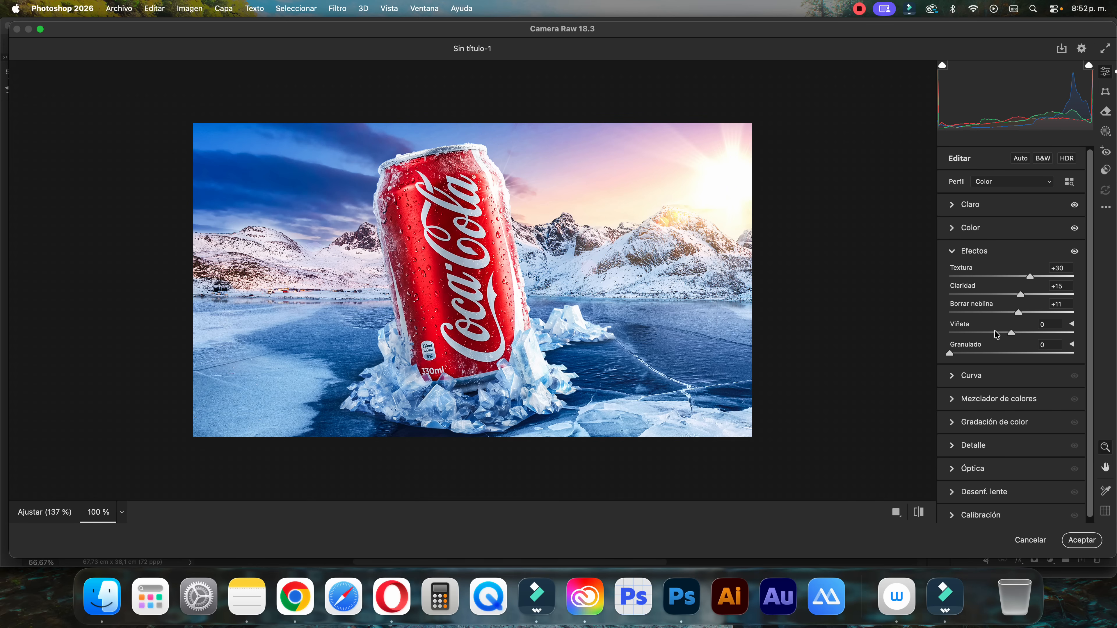
{"action": "left_click_drag", "start_coordinate": [996, 336], "coordinate": [994, 333]}
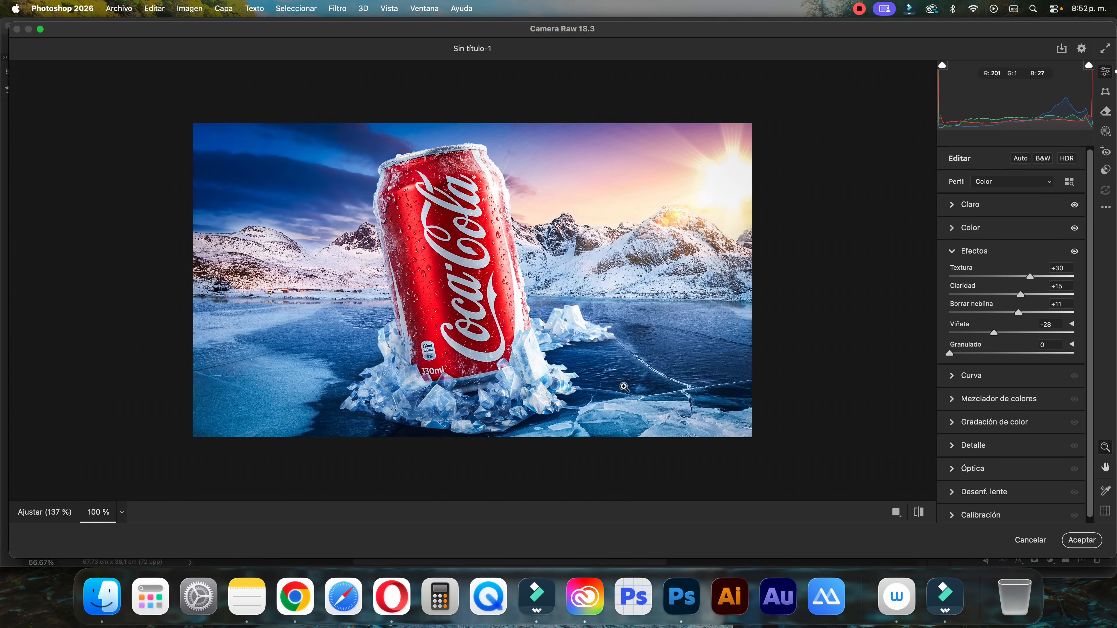
{"action": "left_click", "coordinate": [1001, 336]}
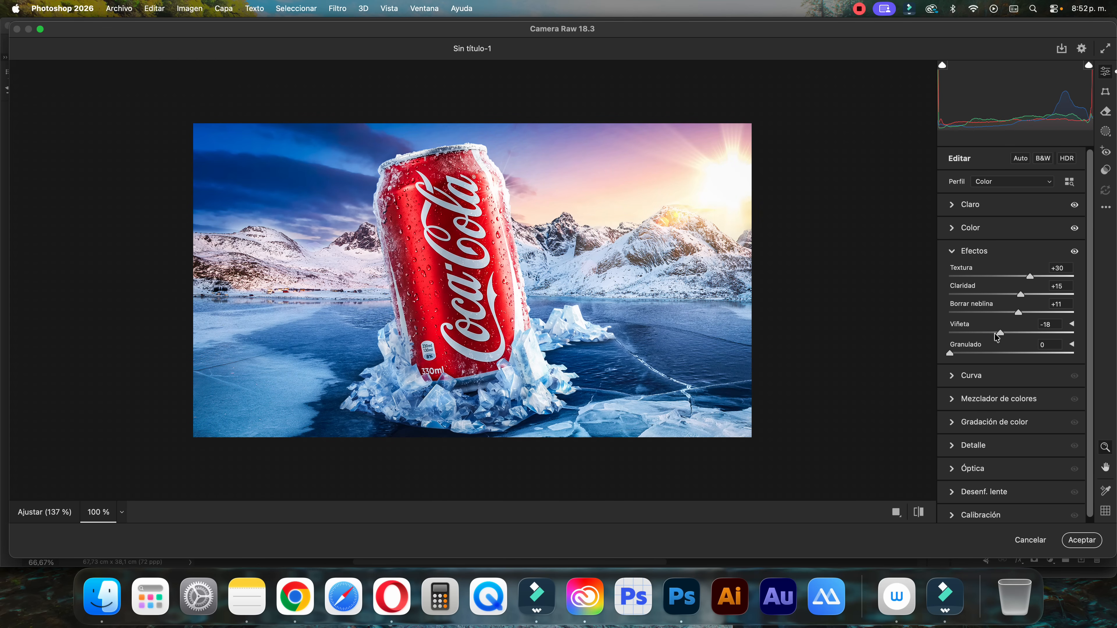
{"action": "left_click", "coordinate": [999, 336]}
Grade the shadows blue with hue 198, saturation 47, luminance 8, and the highlights orange with hue 41, saturation 38
{"action": "left_click", "coordinate": [957, 423]}
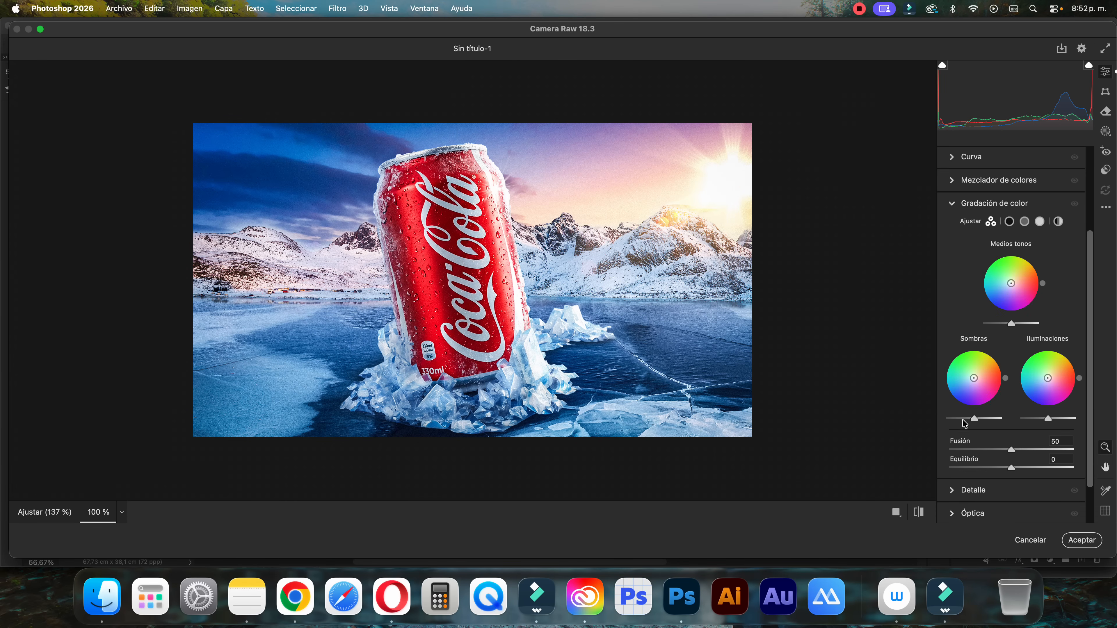
{"action": "left_click_drag", "start_coordinate": [973, 377], "coordinate": [970, 378]}
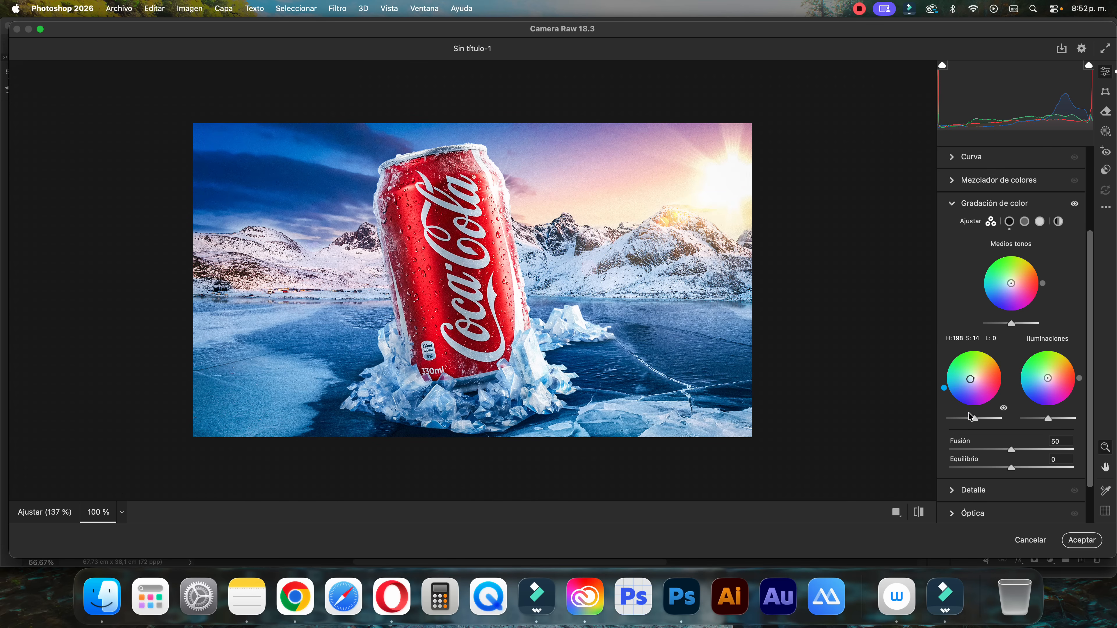
{"action": "left_click_drag", "start_coordinate": [983, 422], "coordinate": [976, 418]}
{"action": "left_click_drag", "start_coordinate": [971, 379], "coordinate": [962, 381]}
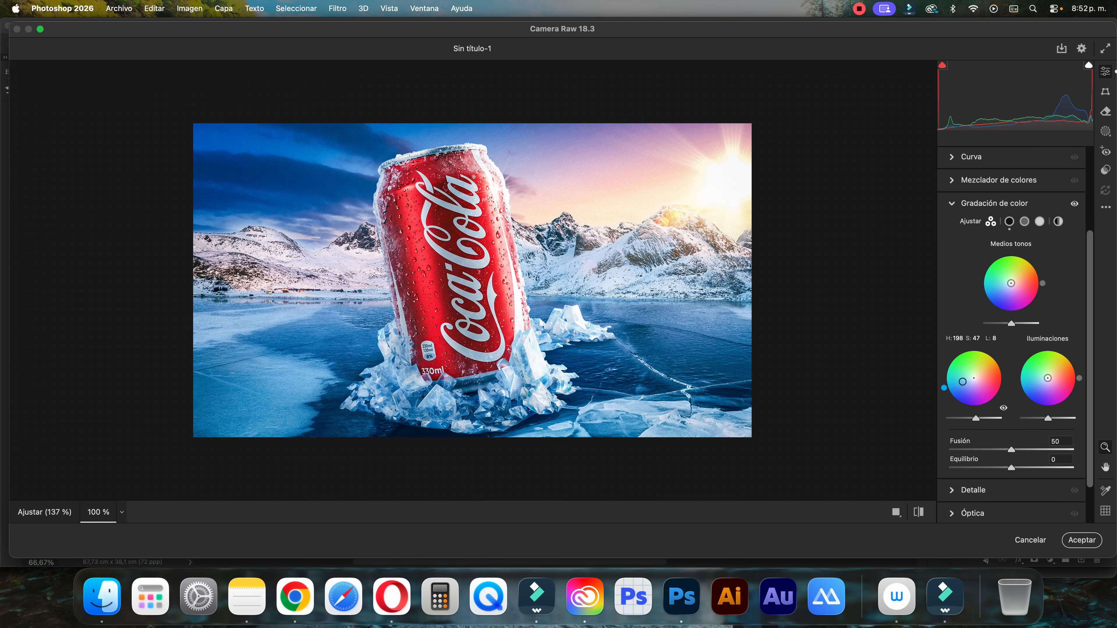
{"action": "left_click_drag", "start_coordinate": [1057, 379], "coordinate": [1057, 371]}
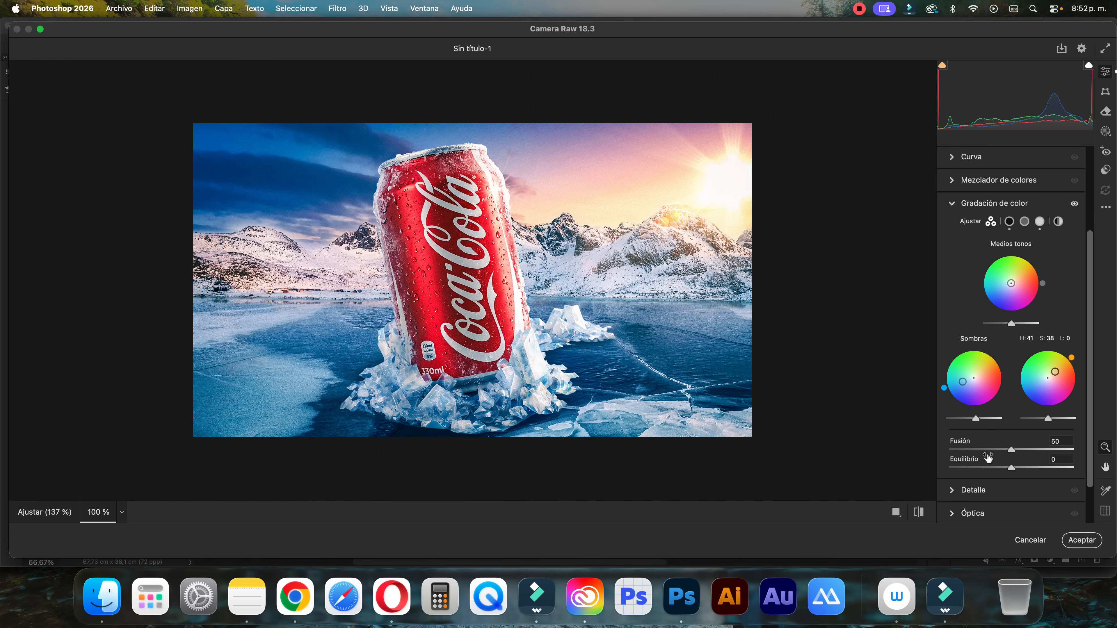
Set Enfoque to 11, Reducción de ruido to 8 and Reducción de ruido de color to 9, and apply the Camera Raw filter
{"action": "scroll", "coordinate": [985, 468], "scroll_direction": "down", "scroll_amount": 2}
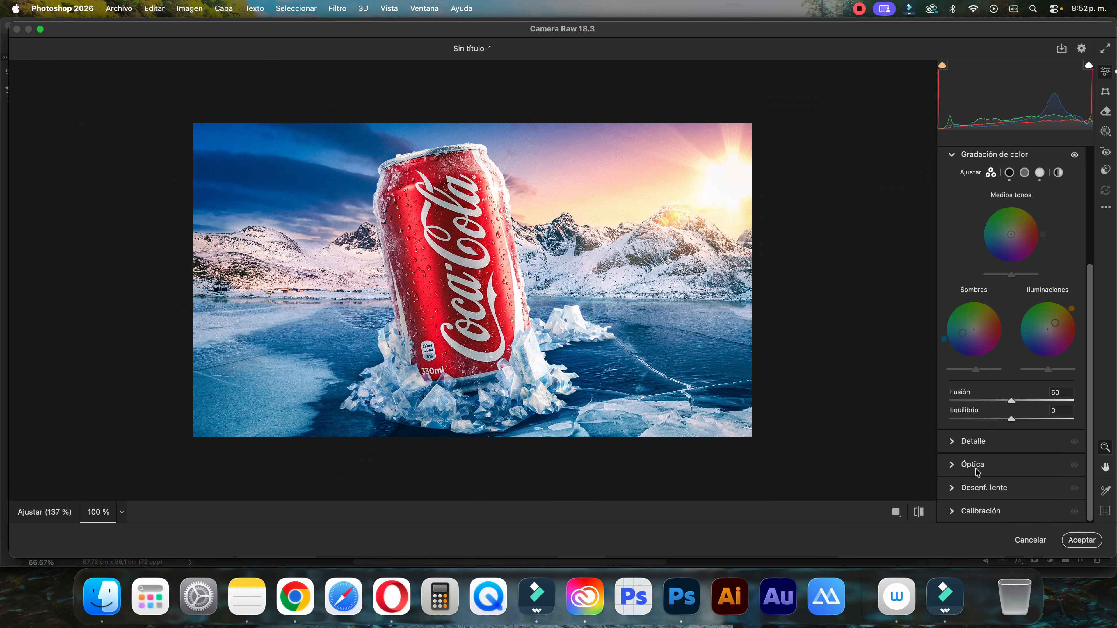
{"action": "left_click", "coordinate": [955, 445]}
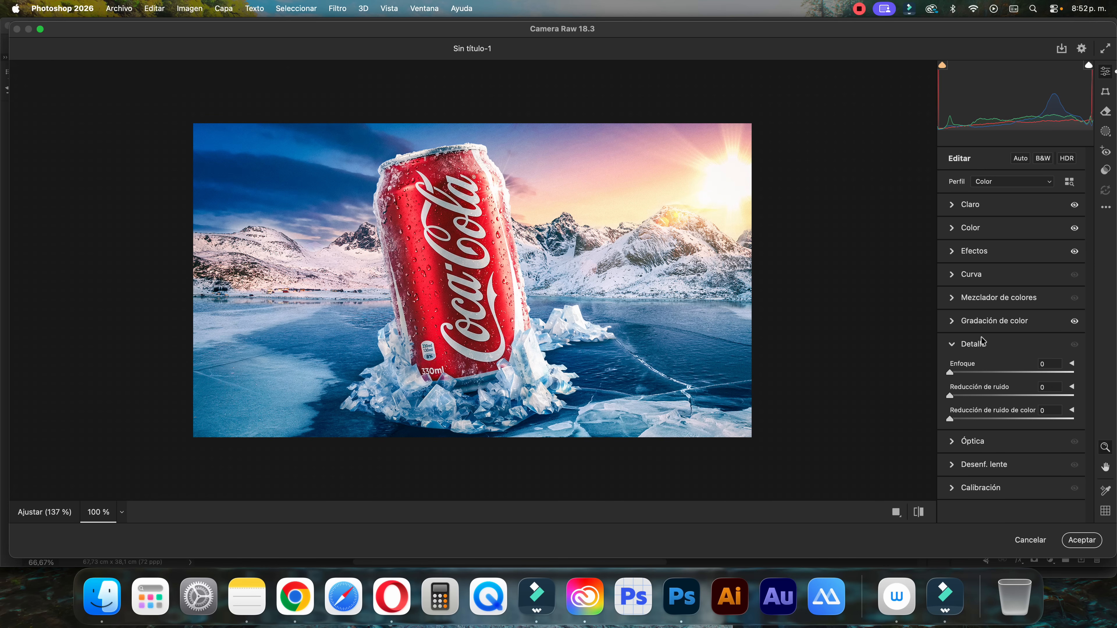
{"action": "left_click", "coordinate": [961, 374]}
{"action": "left_click", "coordinate": [959, 396]}
{"action": "left_click", "coordinate": [961, 419]}
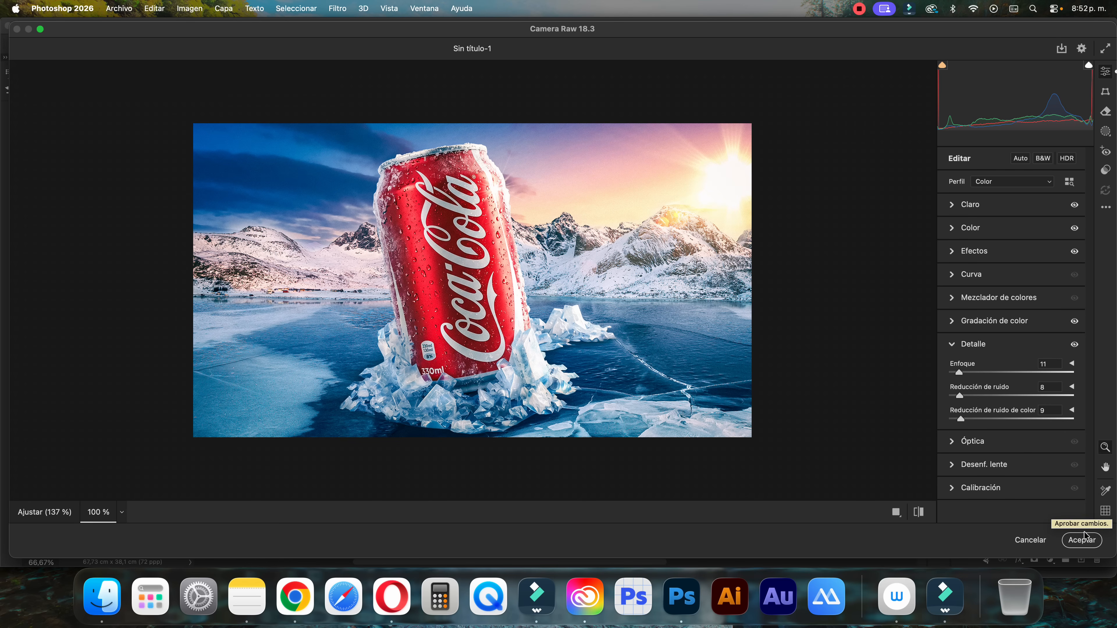
{"action": "left_click", "coordinate": [1083, 540]}
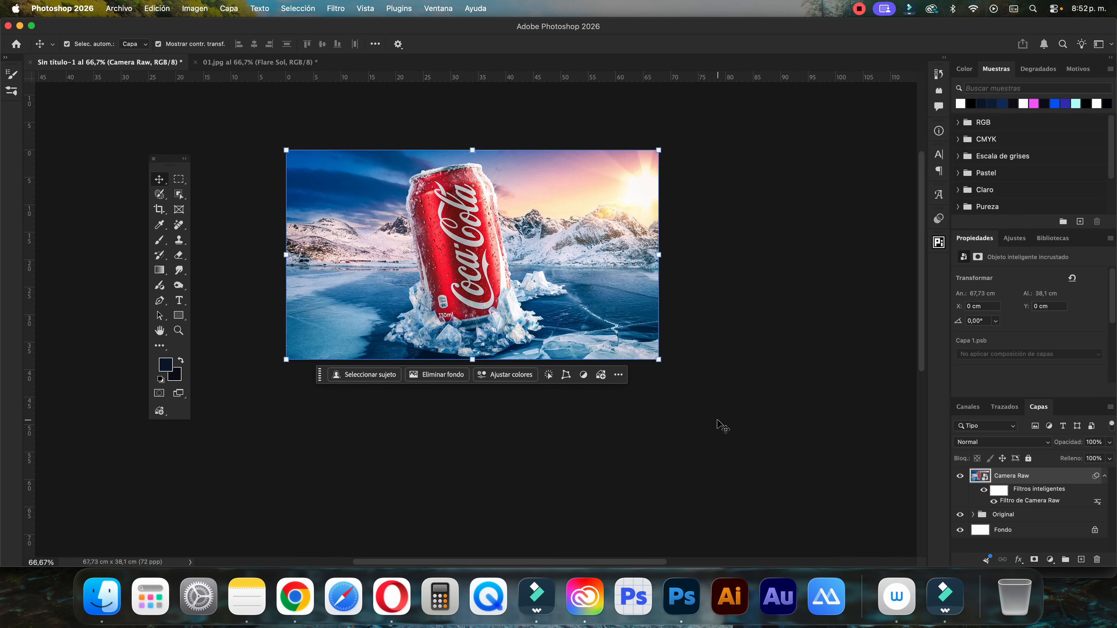
Deselect the Camera Raw layer and review the graded montage at 100% zoom
{"action": "scroll", "coordinate": [717, 421], "scroll_direction": "left", "scroll_amount": 1}
{"action": "key", "text": "super+plus"}
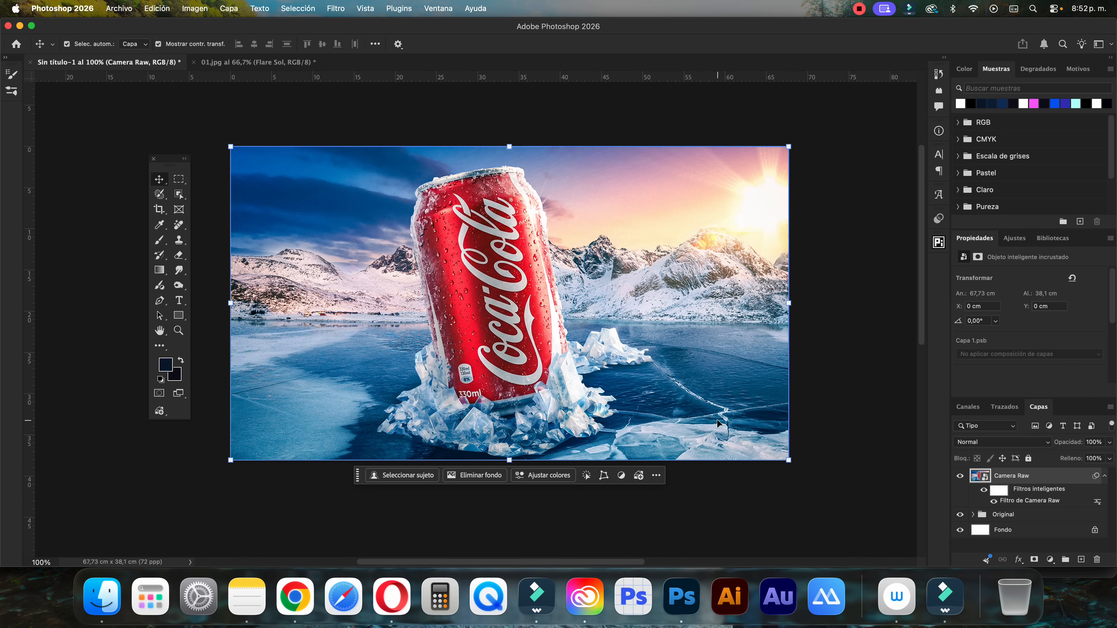
{"action": "left_click", "coordinate": [895, 212]}
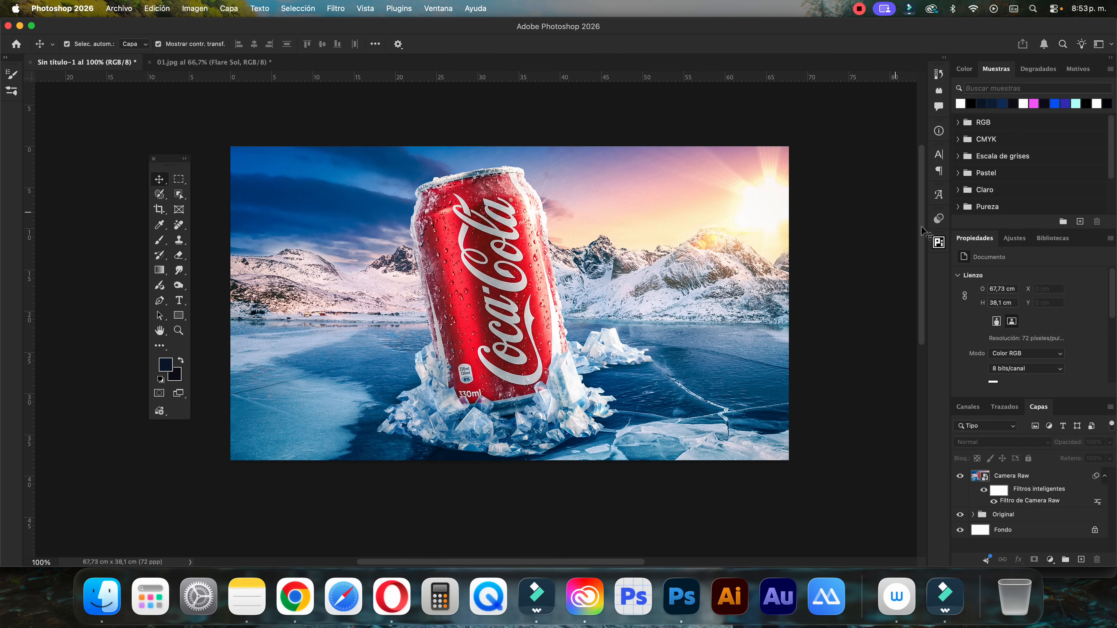
Preview the whole montage in the Guardar para Web export and leave without saving
{"action": "left_click", "coordinate": [120, 9]}
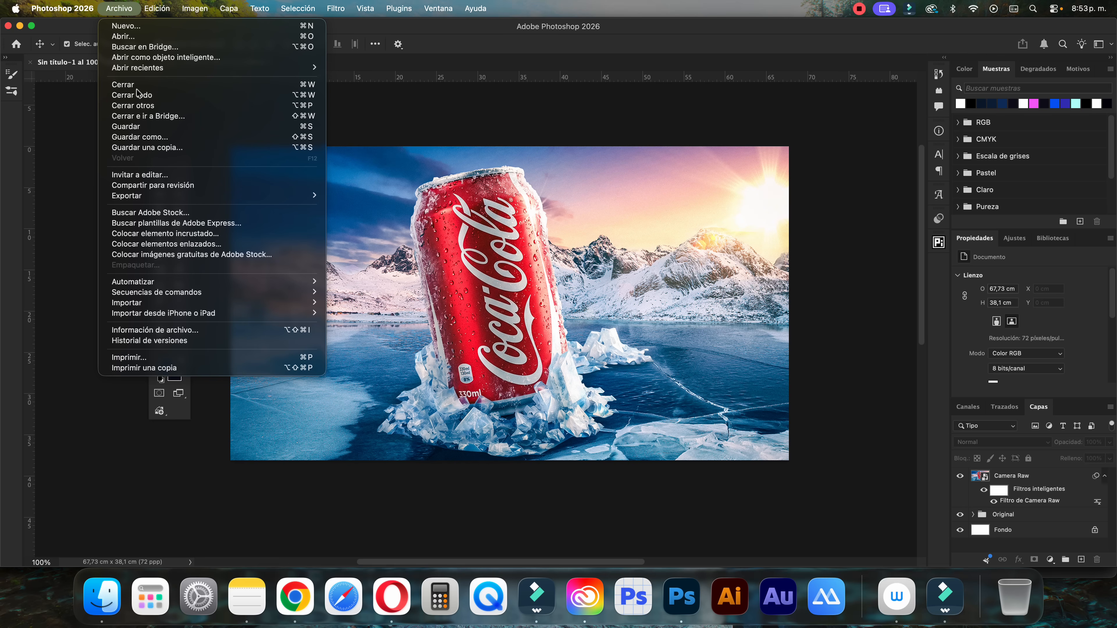
{"action": "mouse_move", "coordinate": [148, 196]}
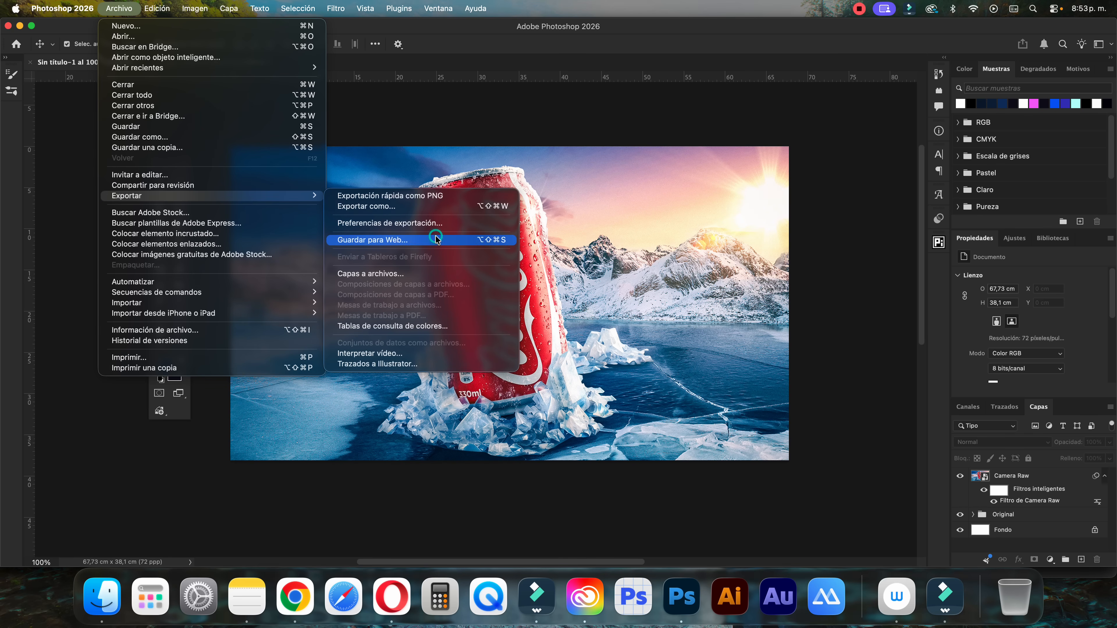
{"action": "left_click", "coordinate": [435, 236]}
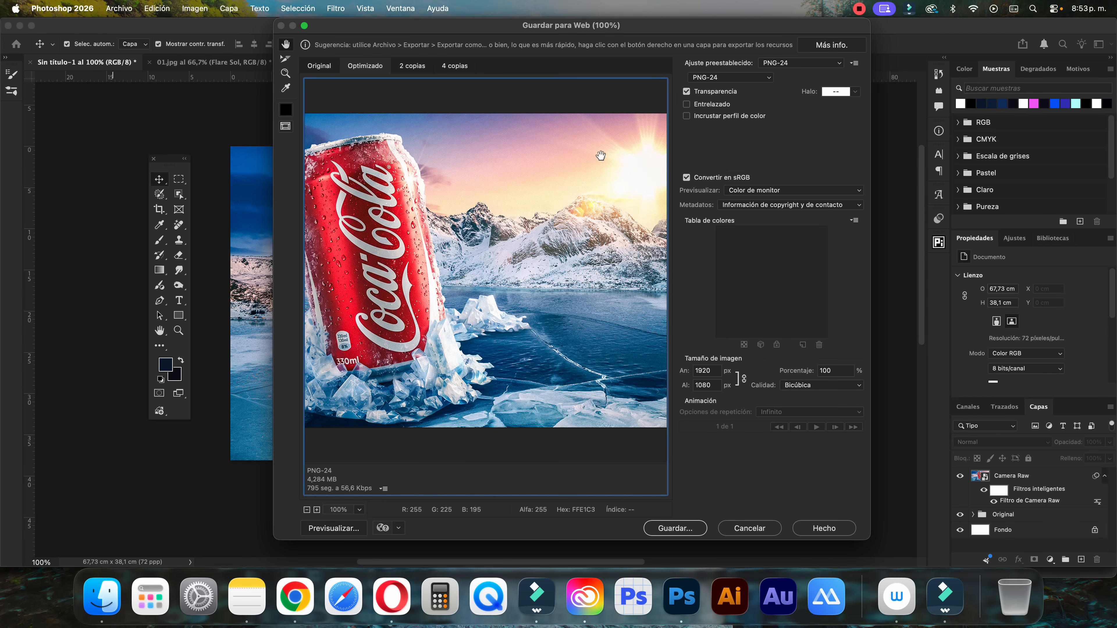
{"action": "key", "text": "super+minus"}
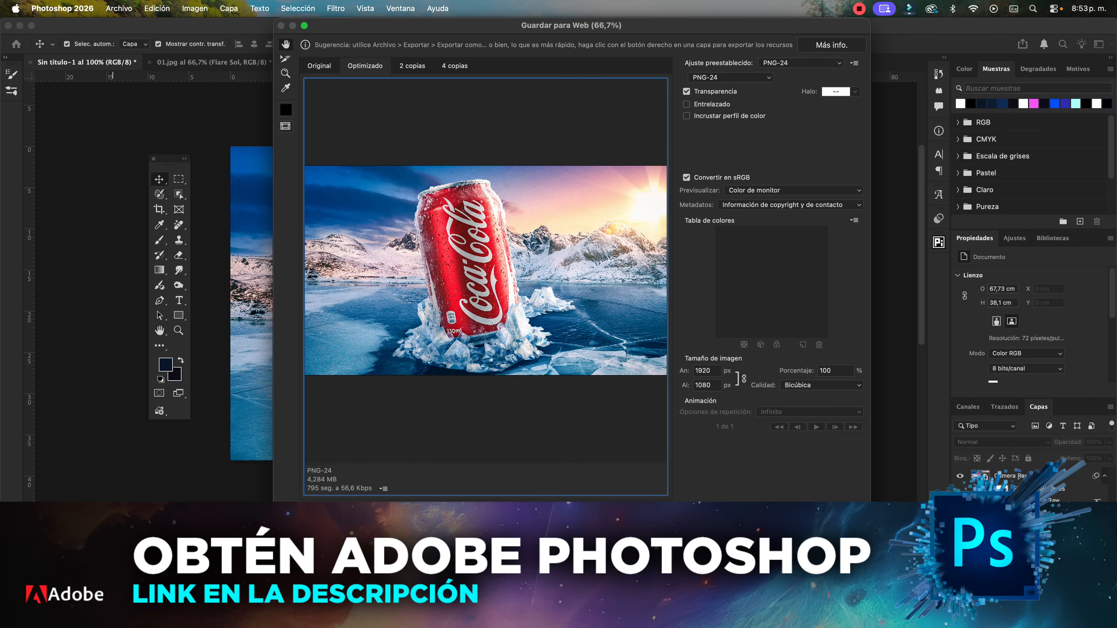
{"action": "left_click", "coordinate": [761, 526]}
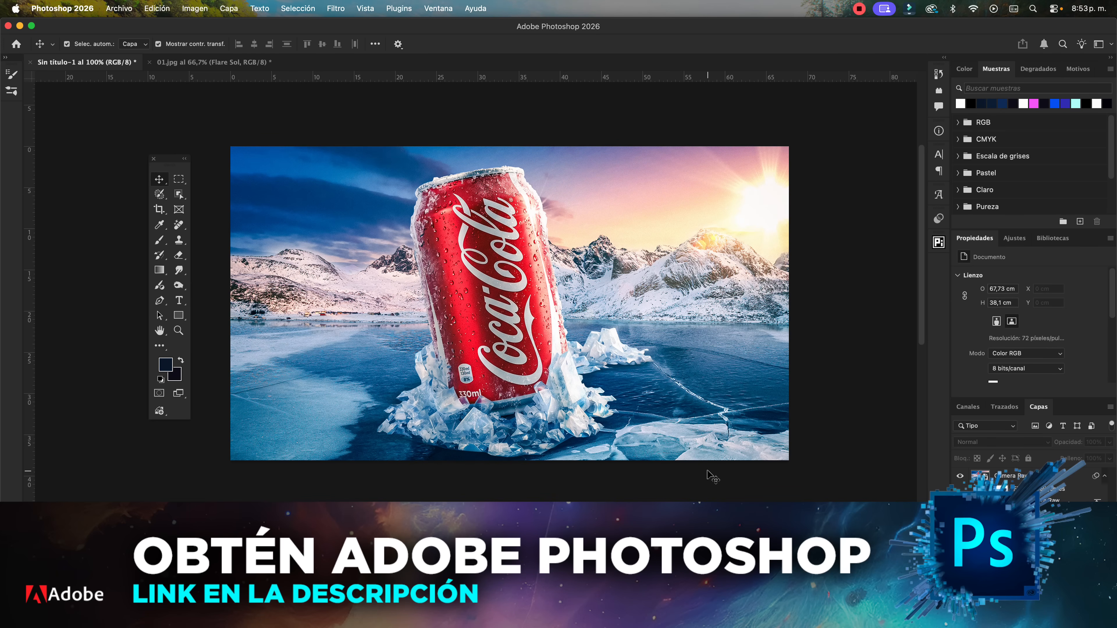